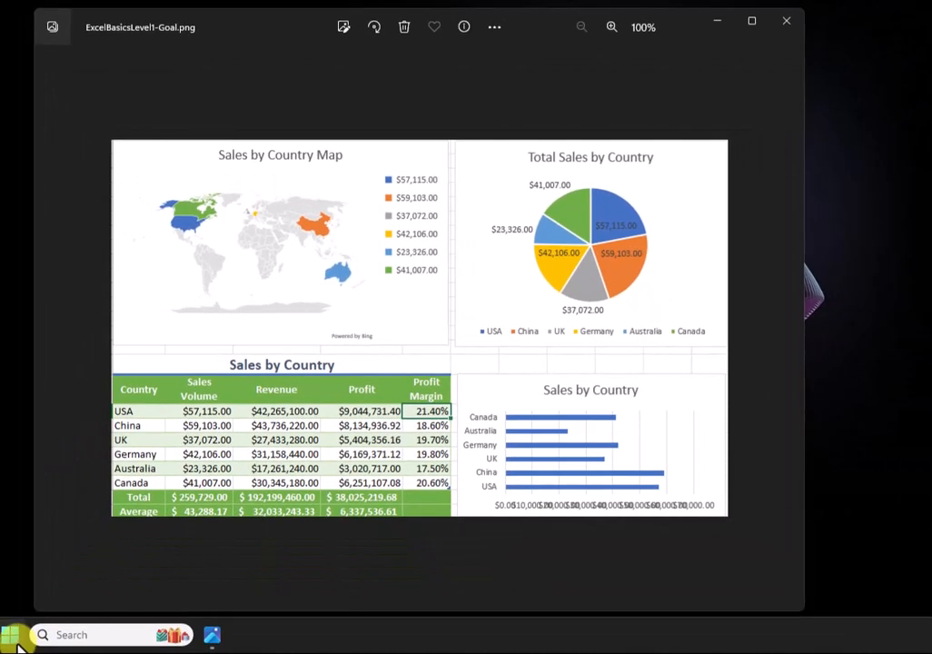
Launch Excel from the Windows desktop
left_click(16, 640)
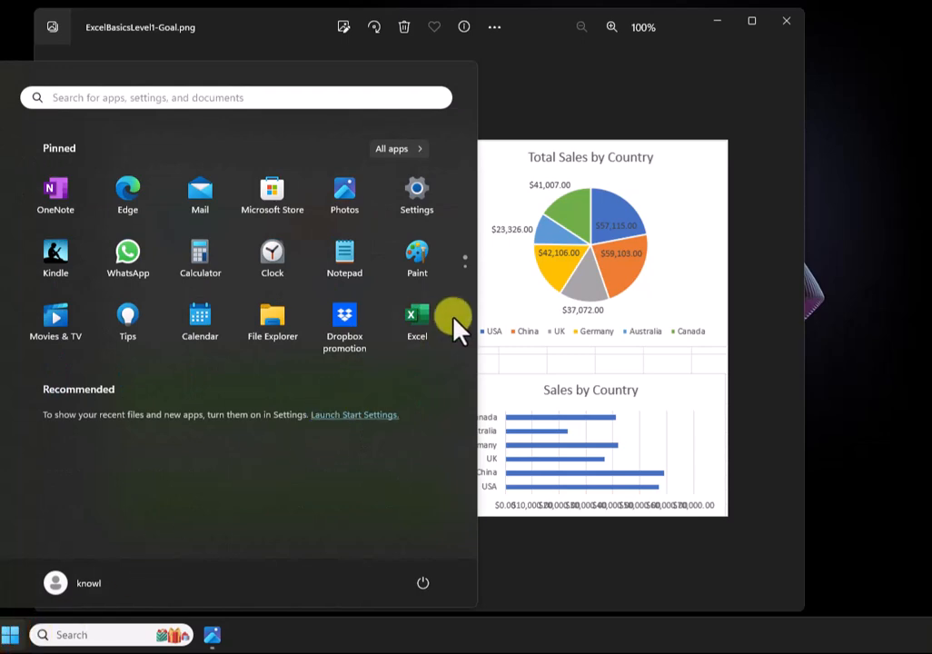
left_click(419, 329)
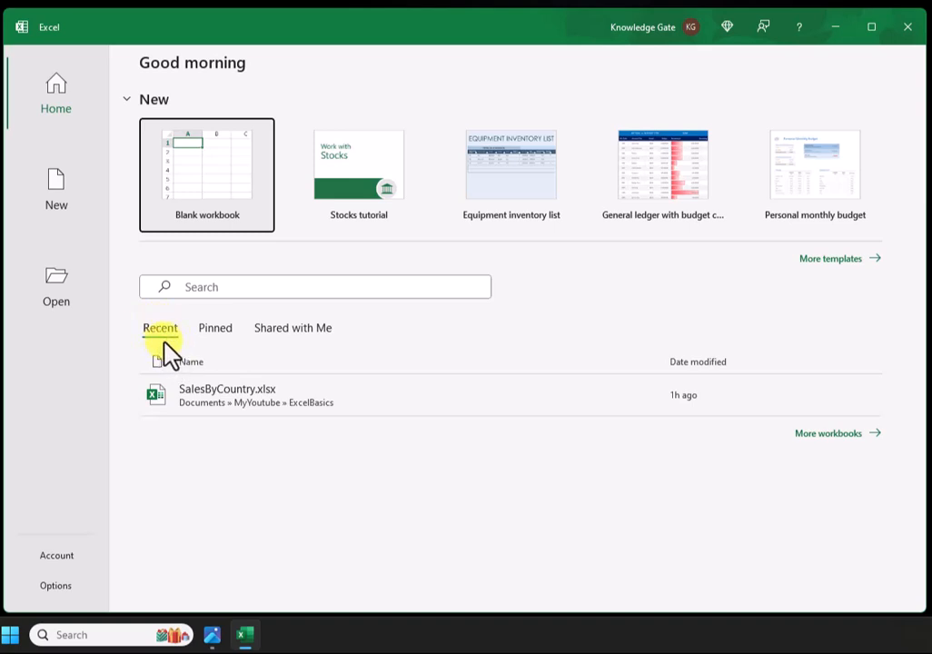
Pin the SalesByCountry.xlsx workbook to the file list and unpin it again
left_click(218, 336)
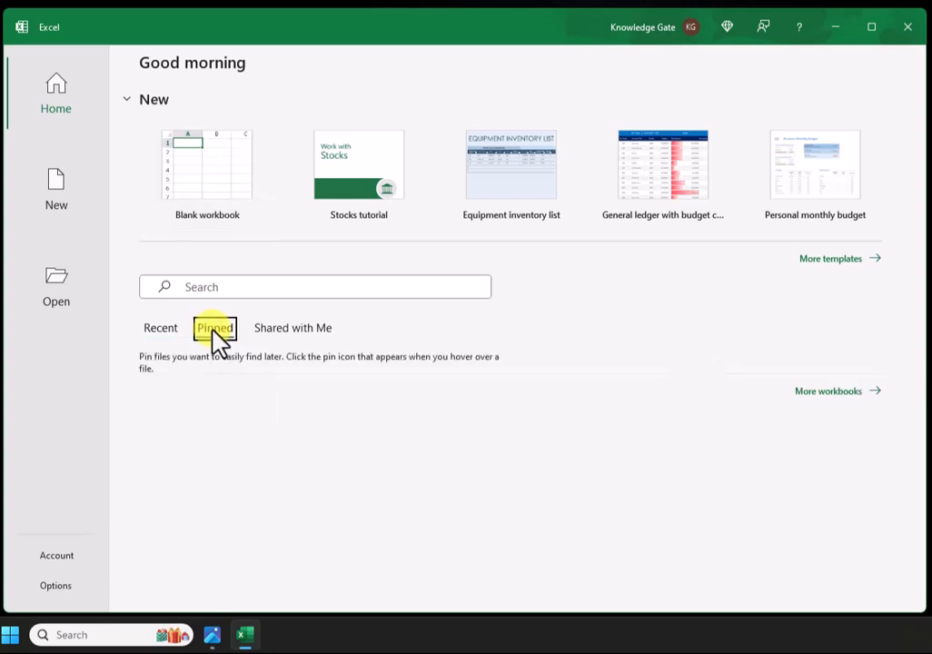
left_click(831, 392)
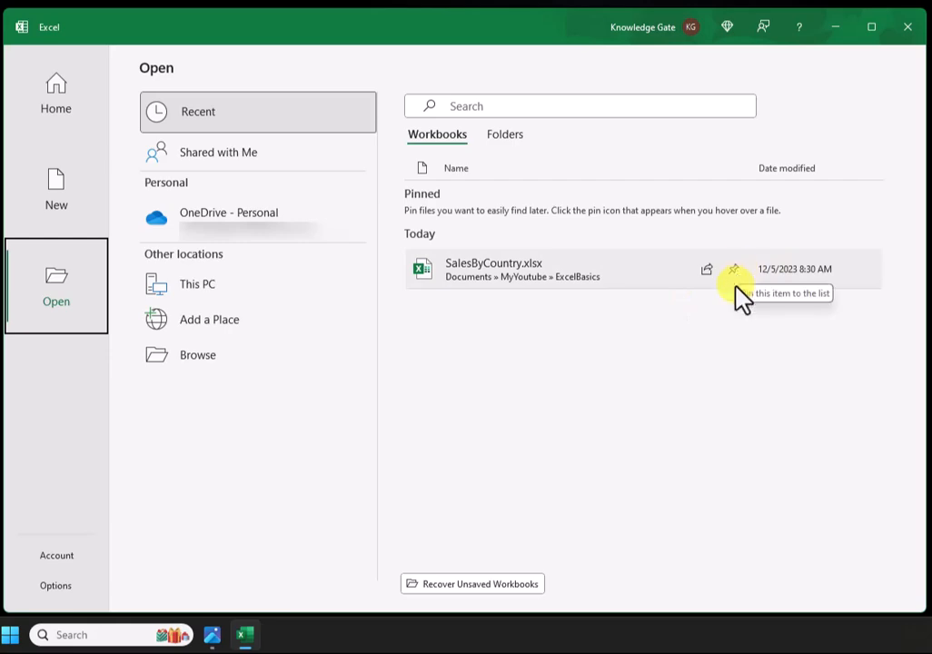
left_click(734, 270)
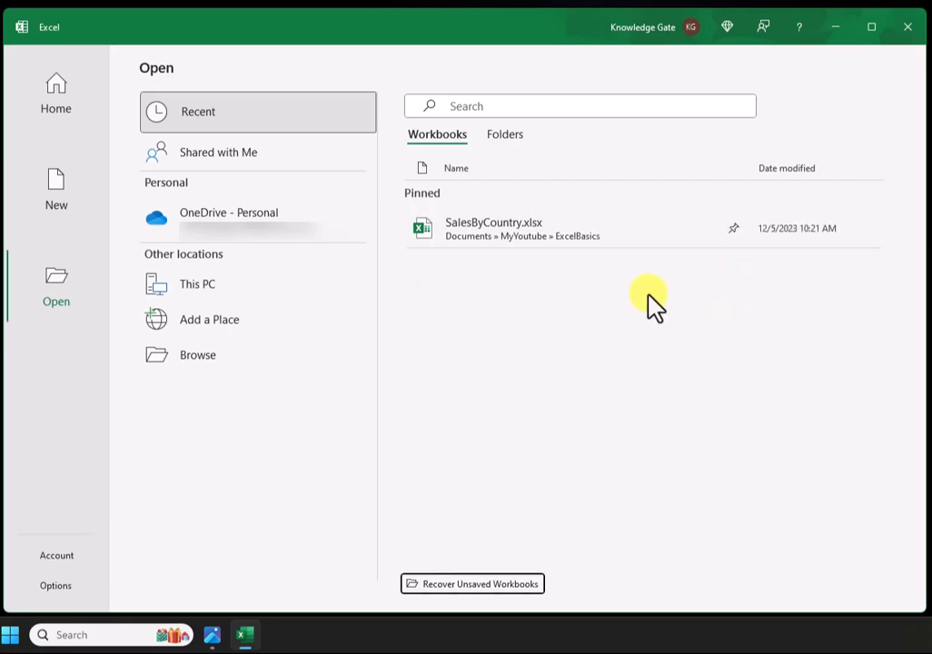
left_click(64, 118)
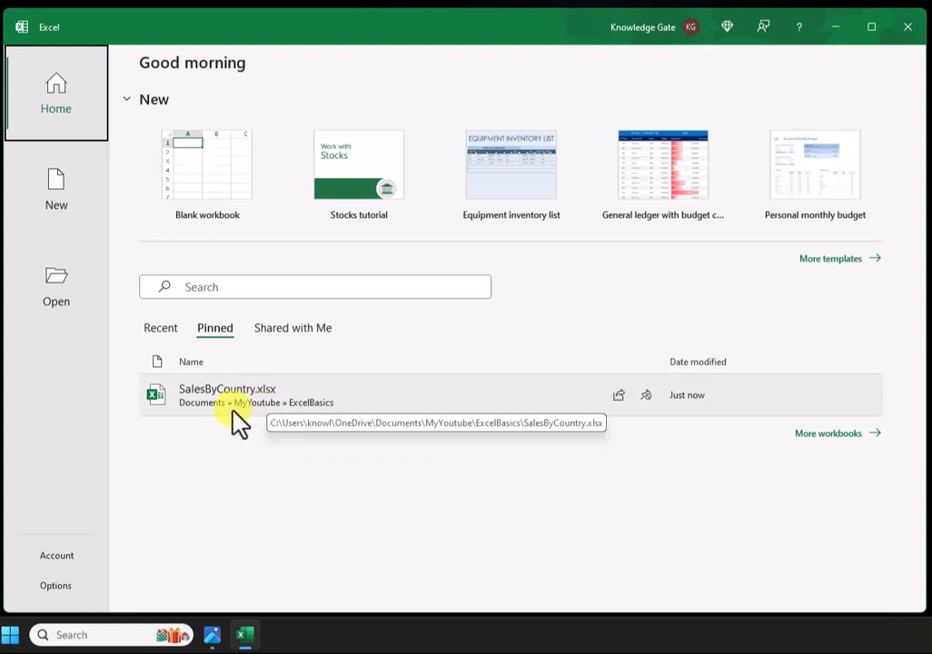
left_click(646, 396)
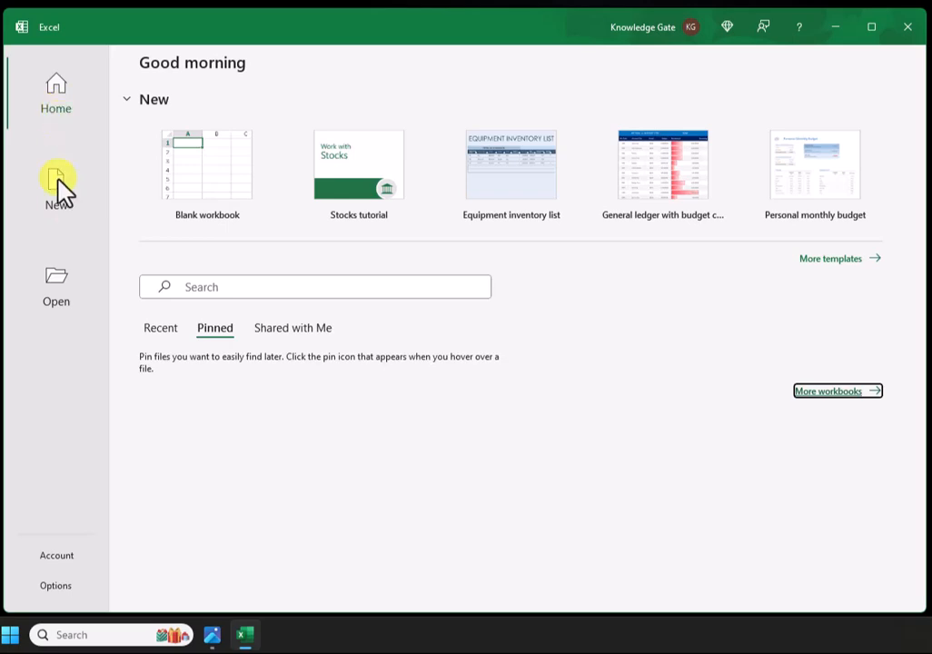
Look over the new-workbook templates and the locations for opening files, and create a blank workbook
left_click(53, 211)
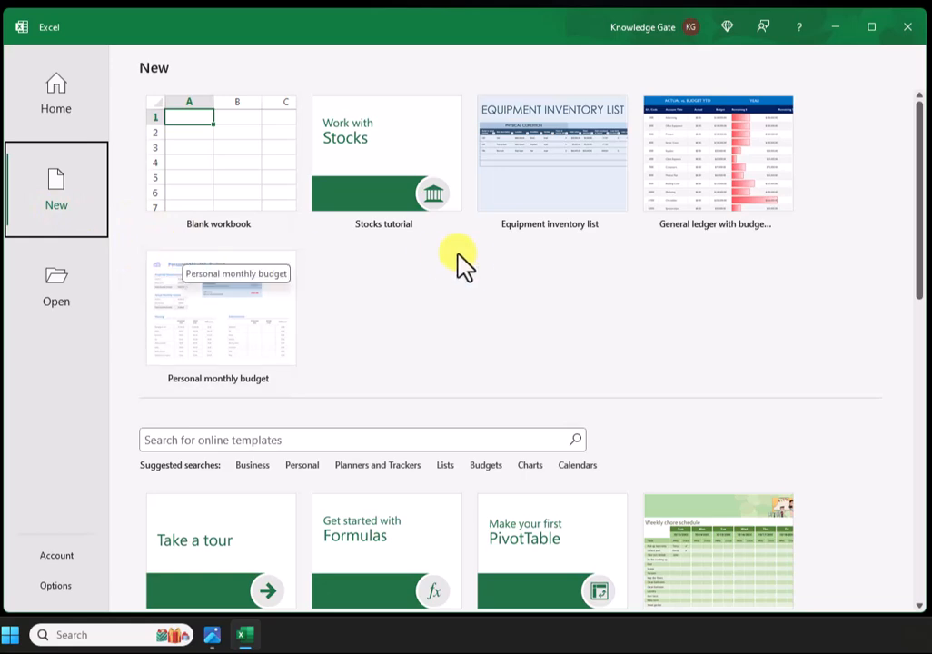
scroll(463, 322, "down", 1)
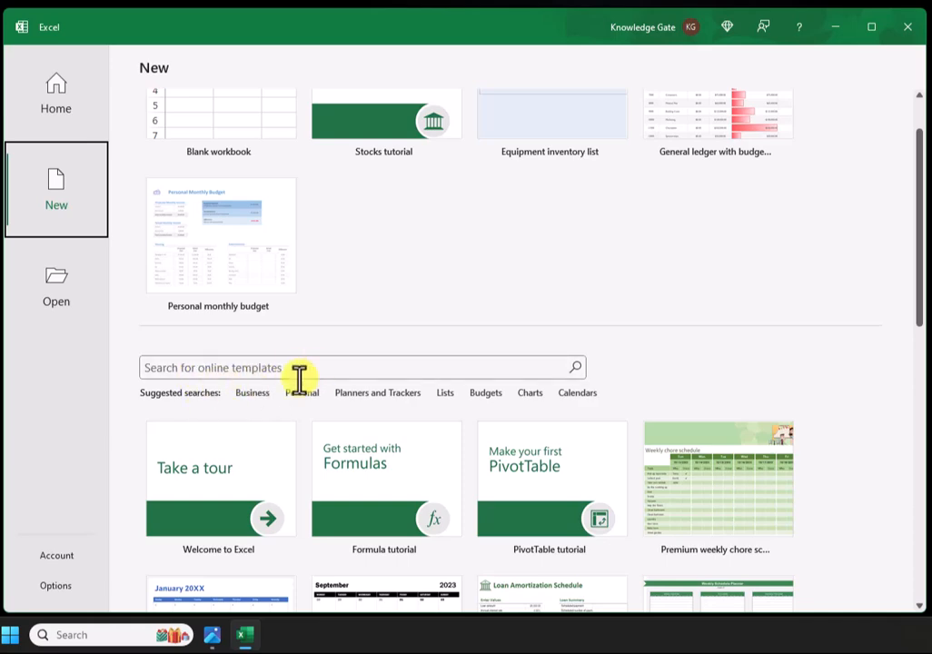
left_click(55, 300)
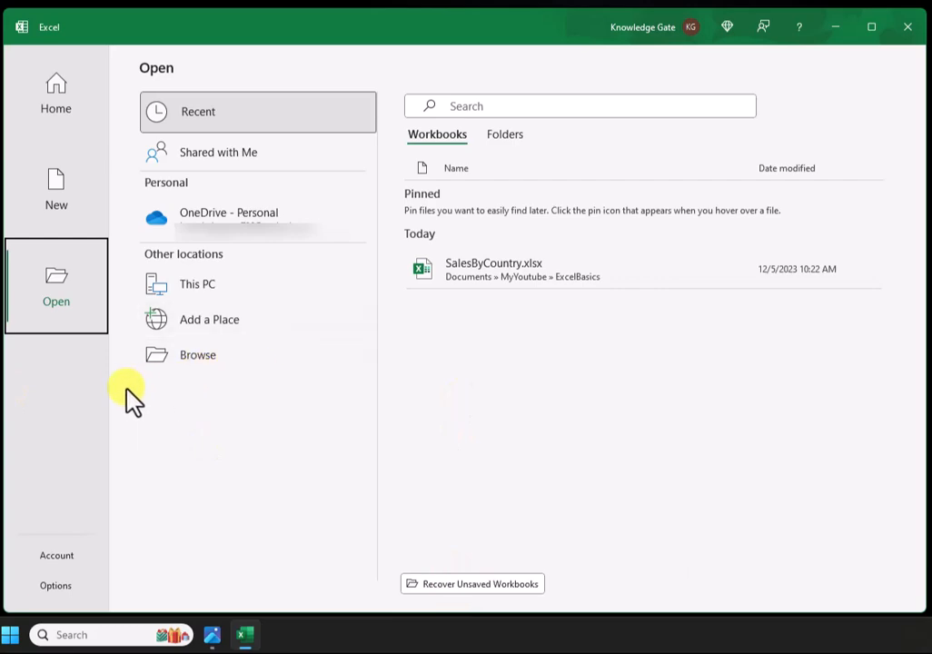
left_click(55, 96)
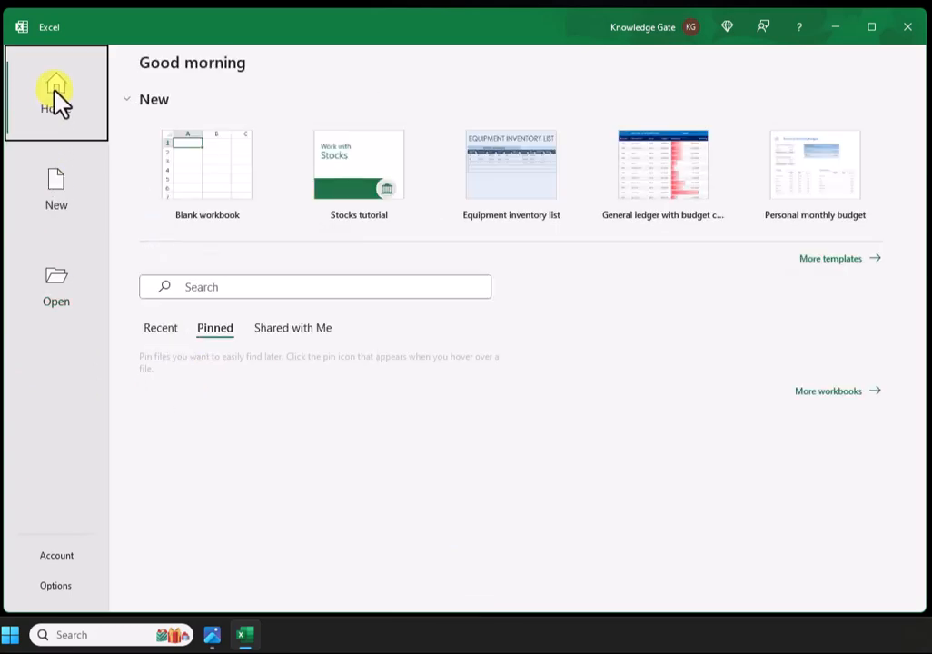
left_click(200, 198)
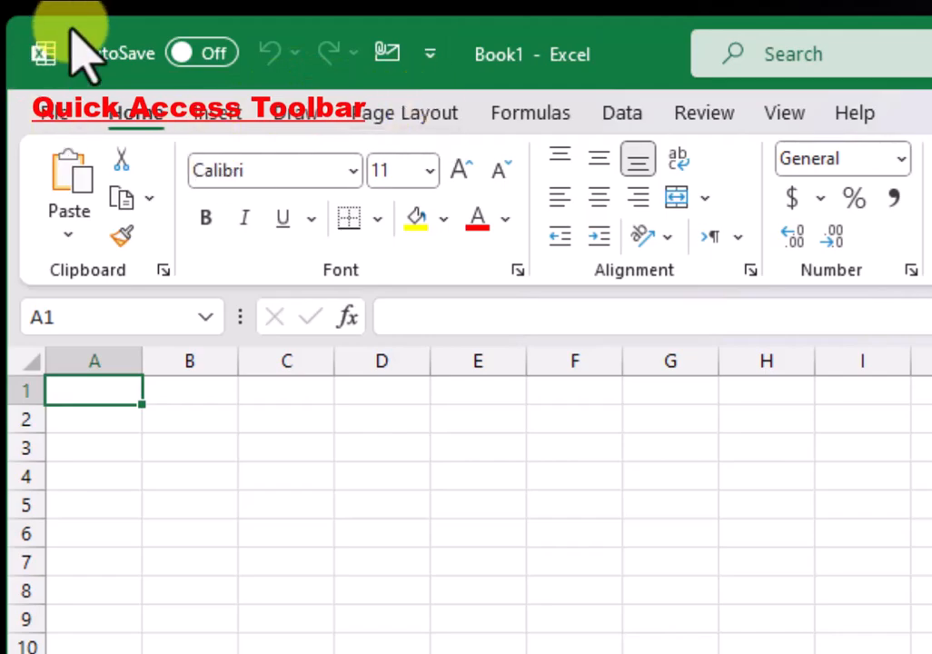
Examine the additional commands available for the Quick Access Toolbar without changing anything
left_click(431, 54)
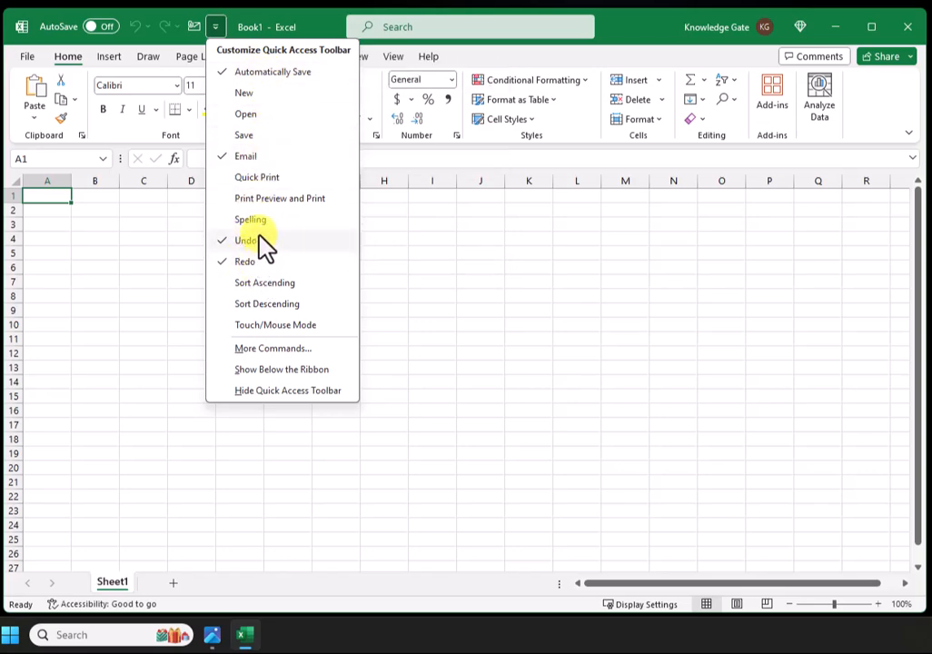
left_click(270, 348)
left_click(736, 550)
Add the Save command to the Quick Access Toolbar and remove the Email command from it
left_click(214, 26)
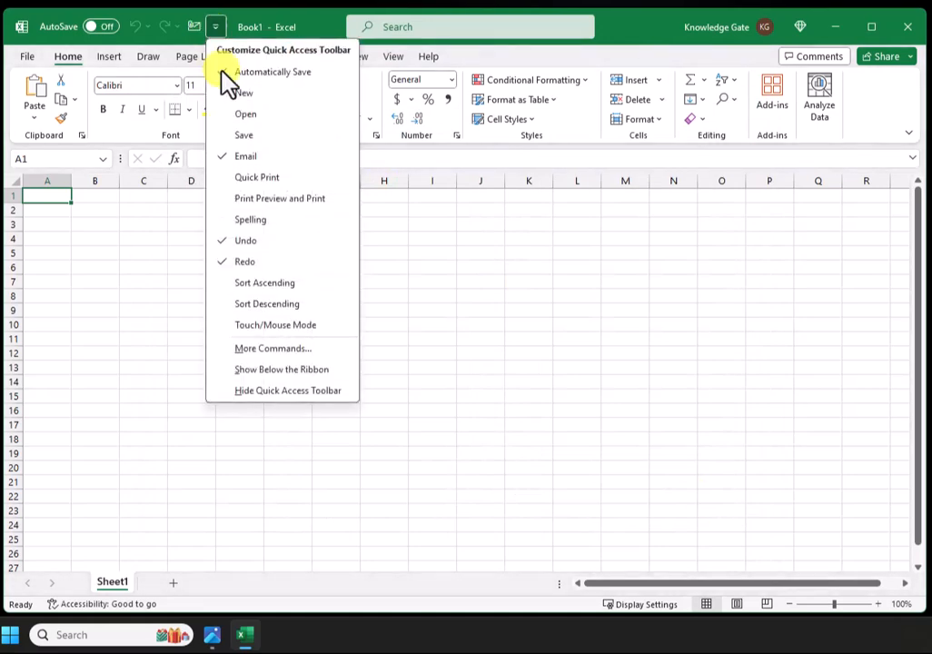
left_click(241, 136)
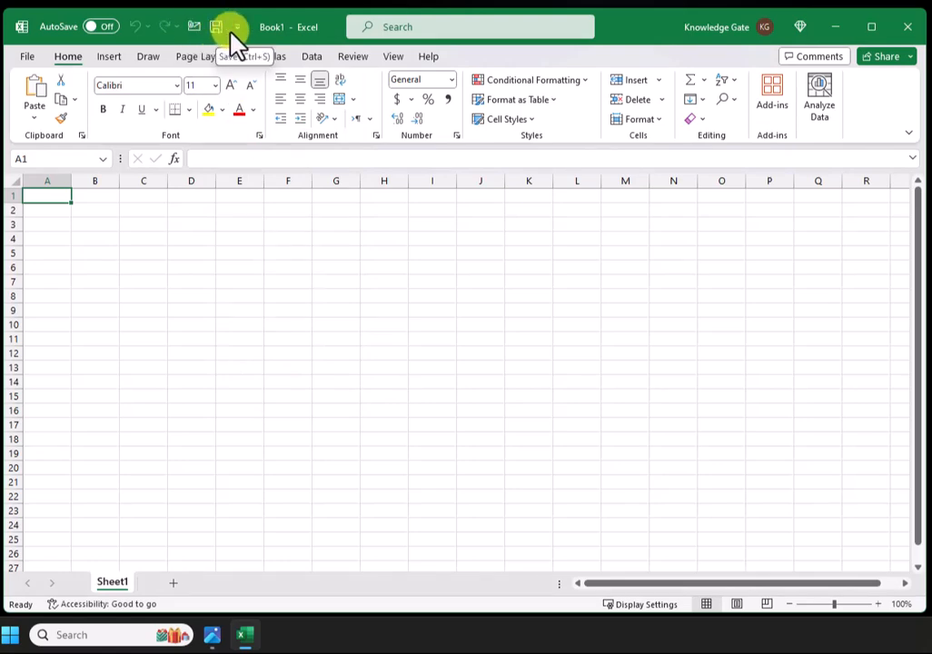
left_click(236, 28)
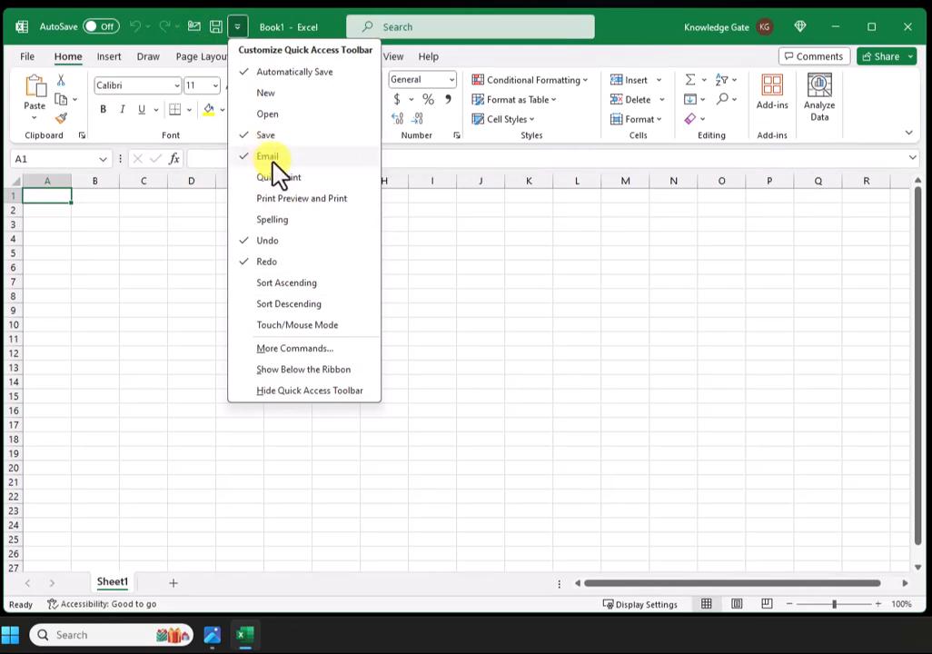
left_click(269, 158)
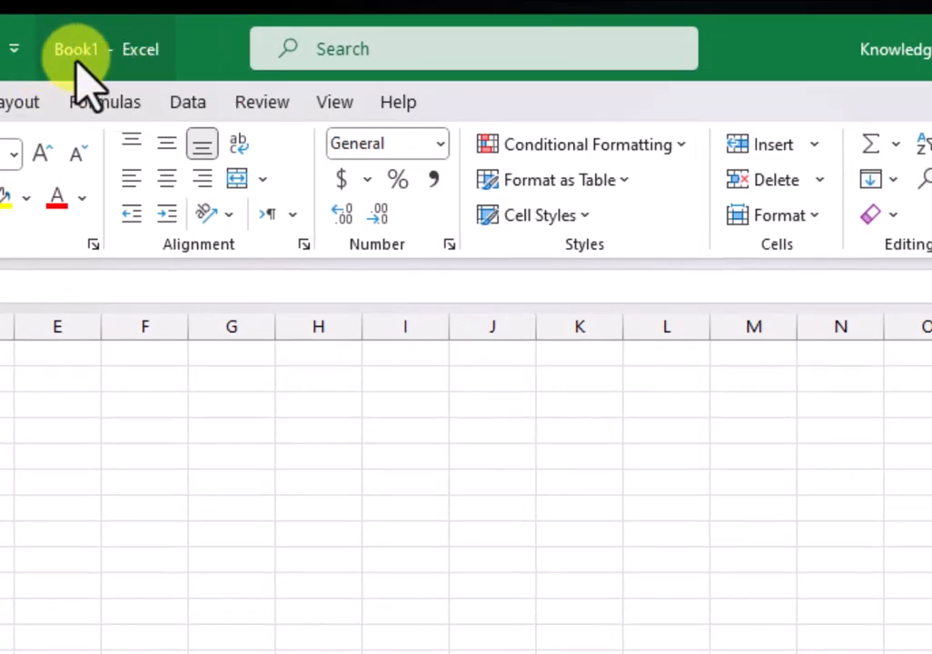
Examine the folder locations offered for saving the new workbook and leave without saving
key("ctrl+s")
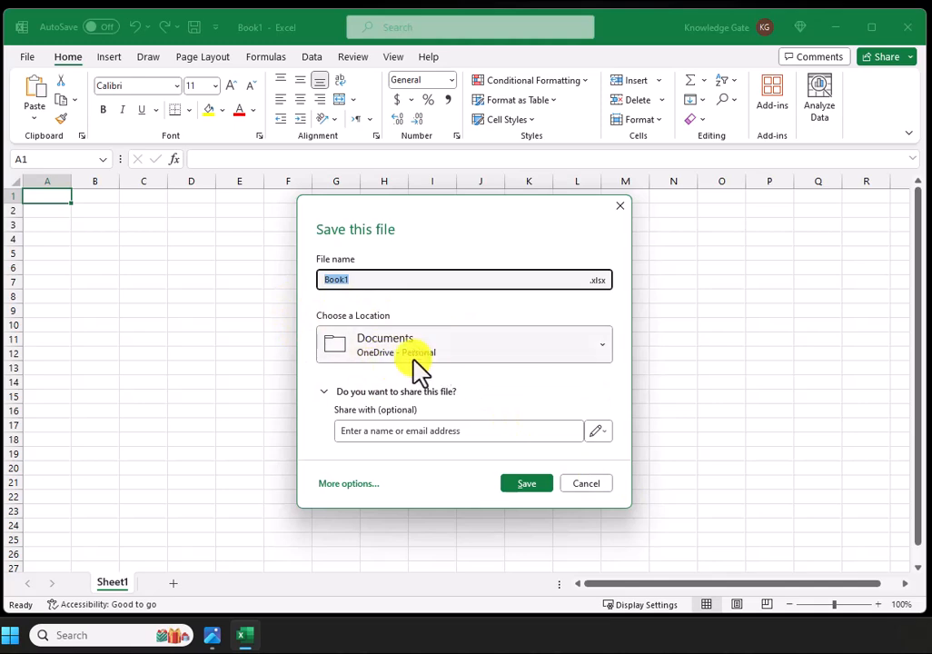
left_click(472, 346)
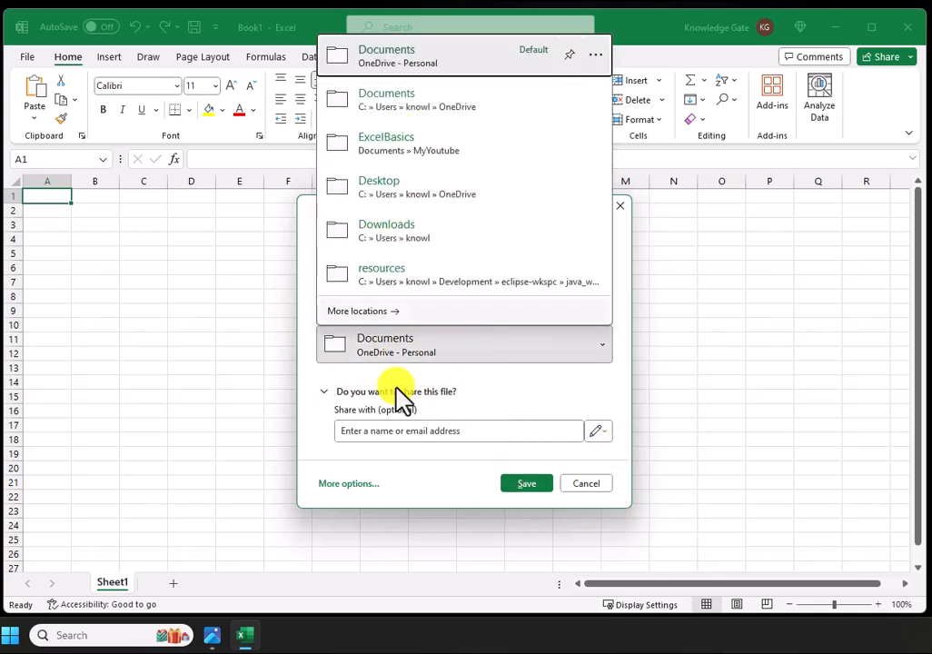
left_click(587, 484)
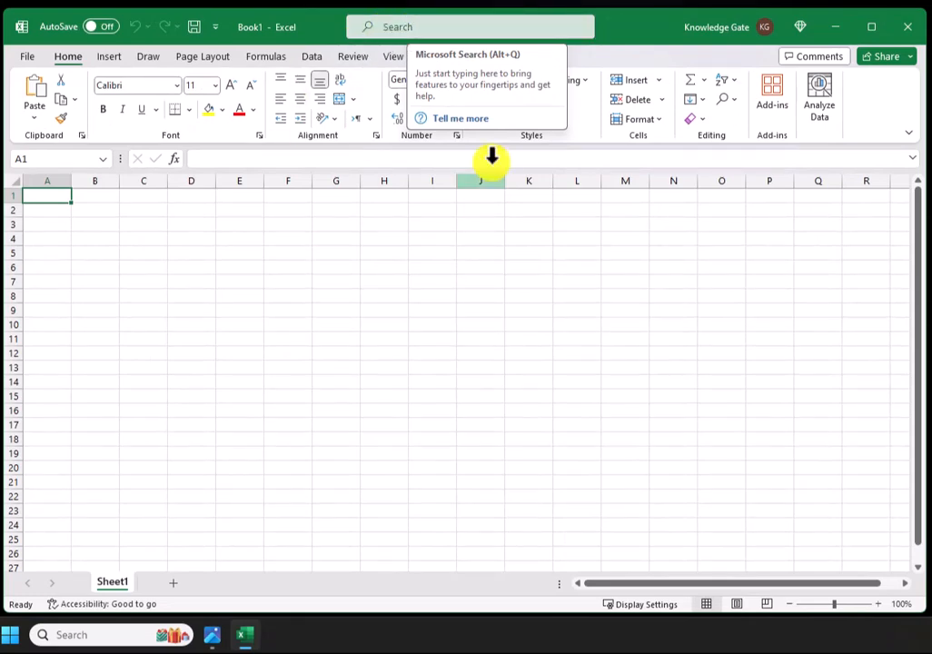
Select cell G6, search the program's commands for "Chart" and clear the search
left_click(345, 269)
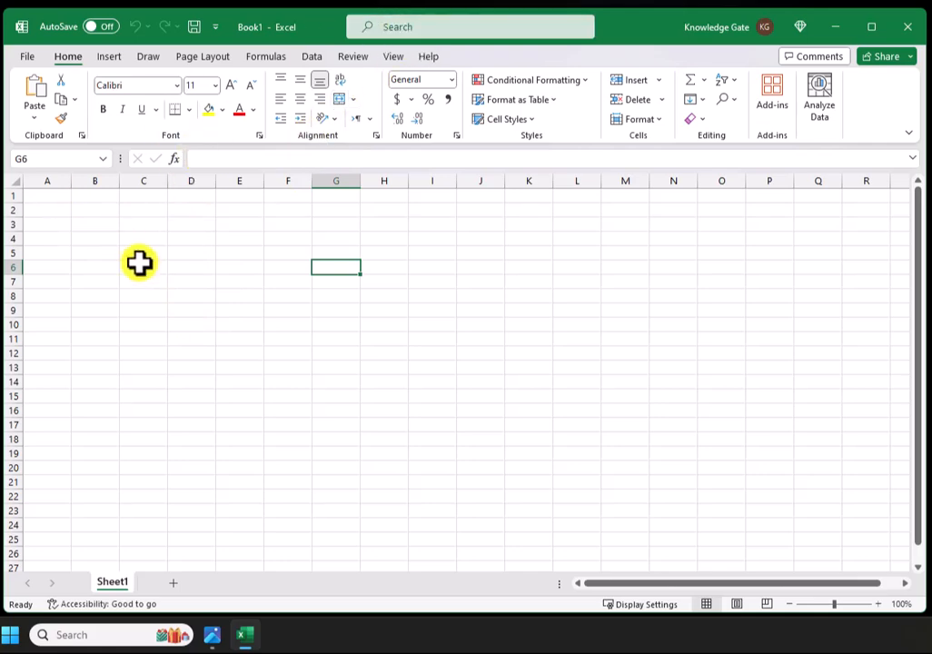
left_click(463, 27)
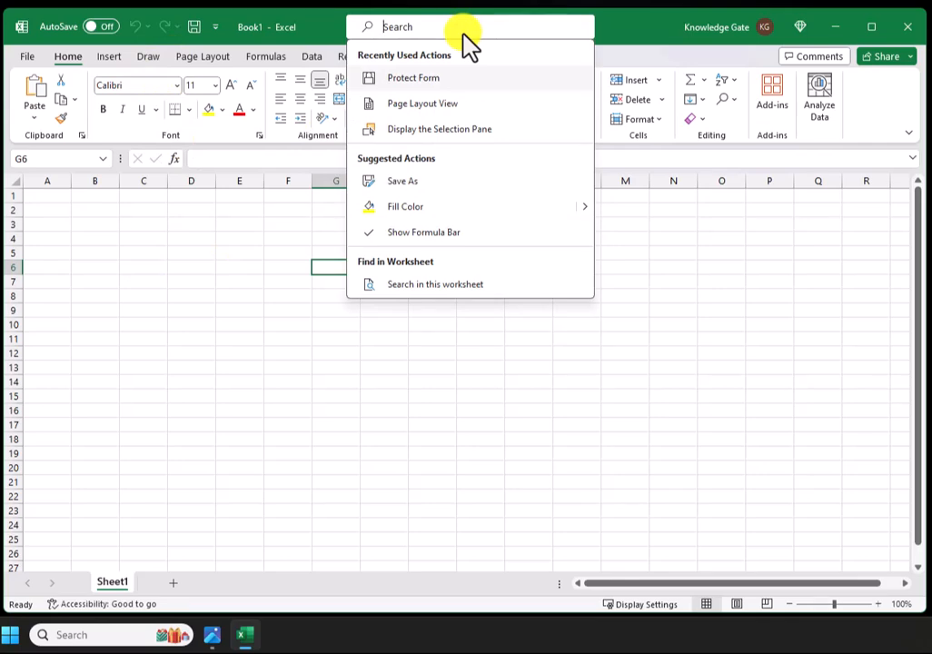
type("Char")
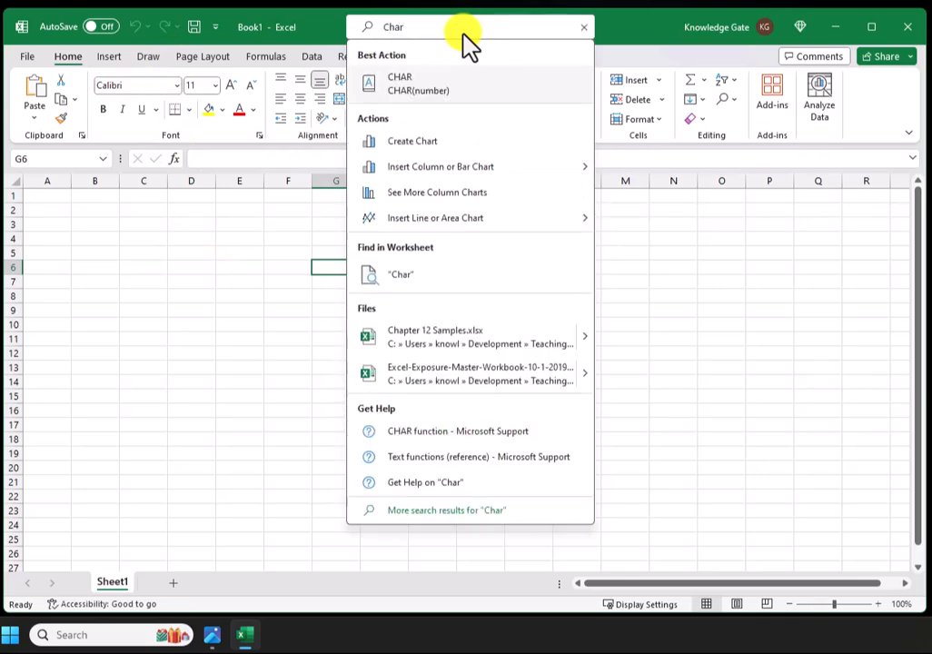
type("t")
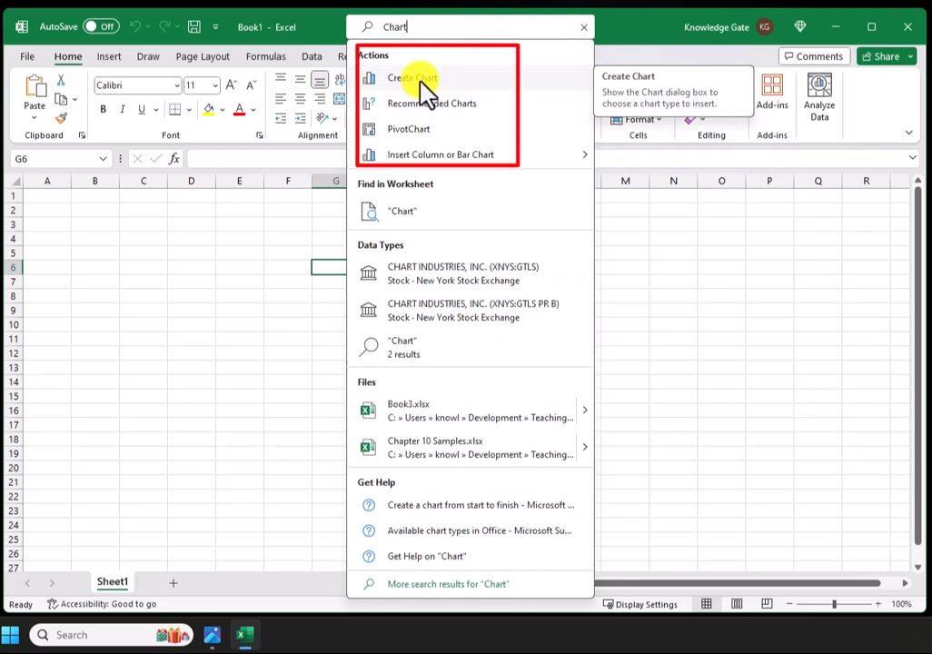
left_click(583, 27)
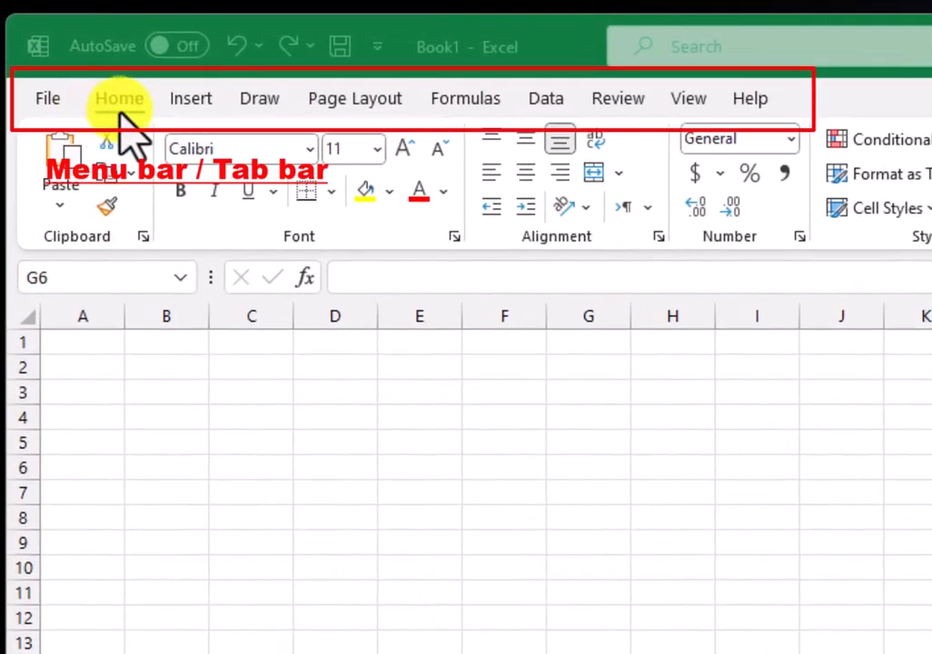
Examine the file management commands and start page available for the workbook and return to the sheet
left_click(247, 102)
left_click(192, 100)
left_click(136, 100)
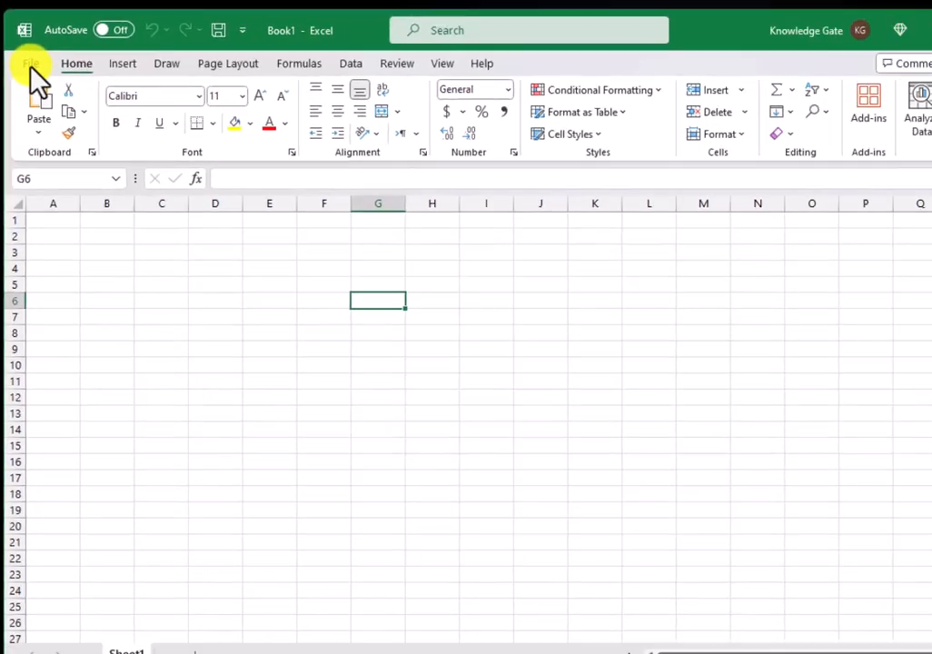
left_click(70, 146)
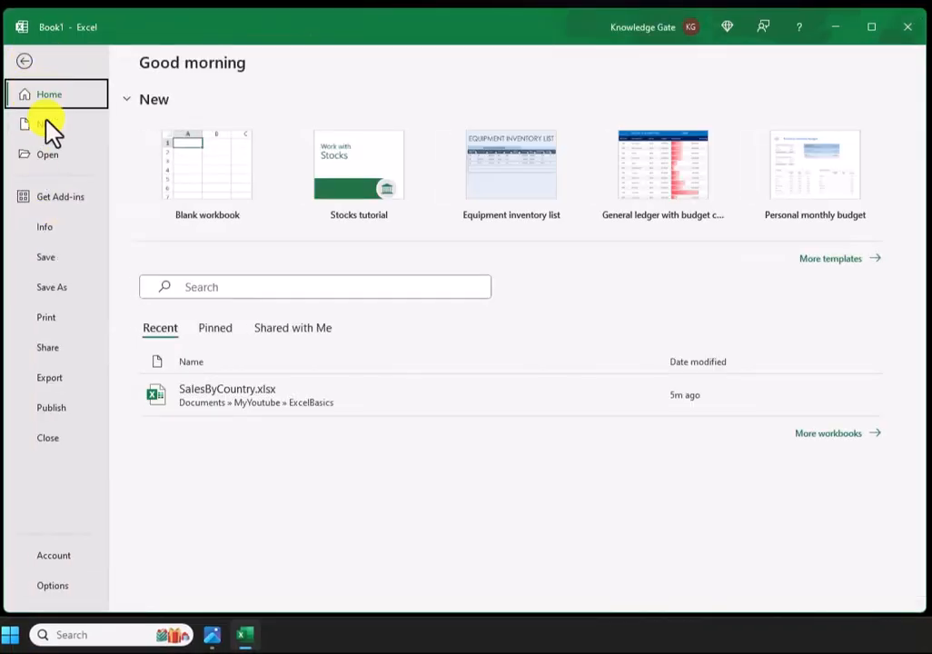
left_click(25, 62)
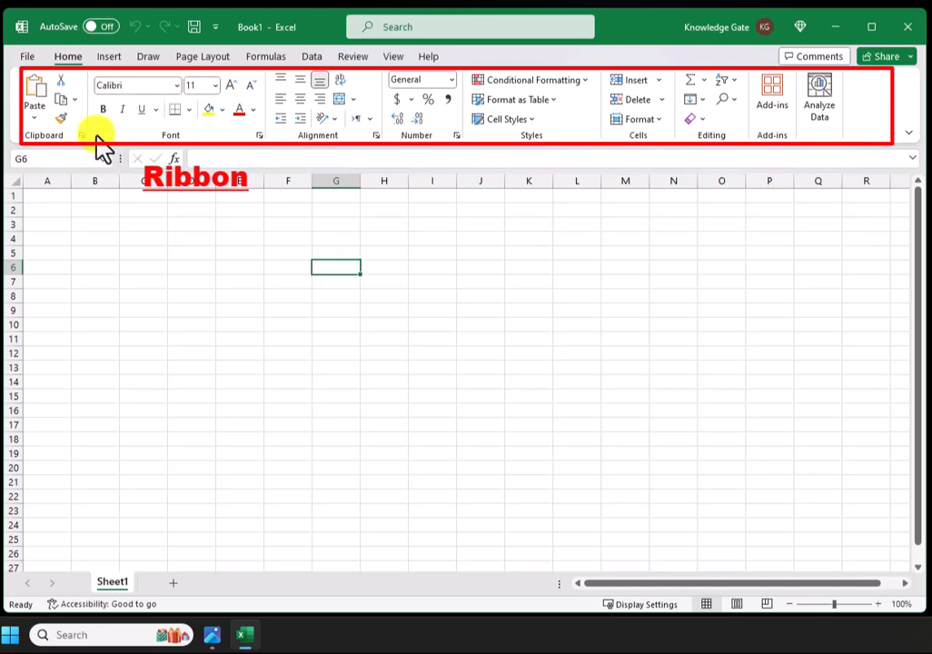
Examine the Insert, Draw, Page Layout, Formulas and Data command sets and return to the Home commands
left_click(109, 56)
left_click(148, 56)
left_click(202, 58)
left_click(269, 58)
left_click(312, 58)
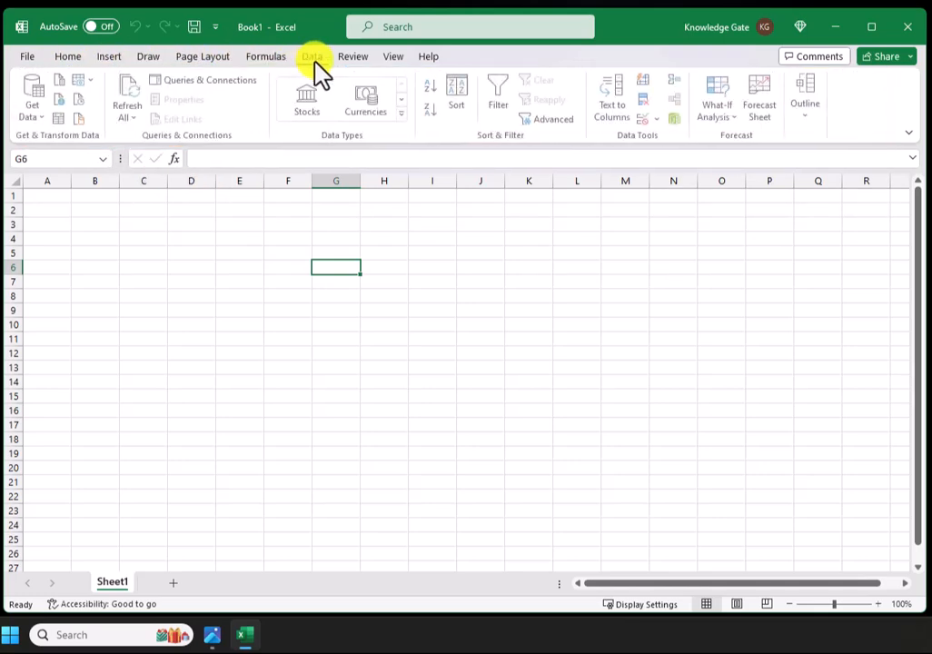
left_click(68, 57)
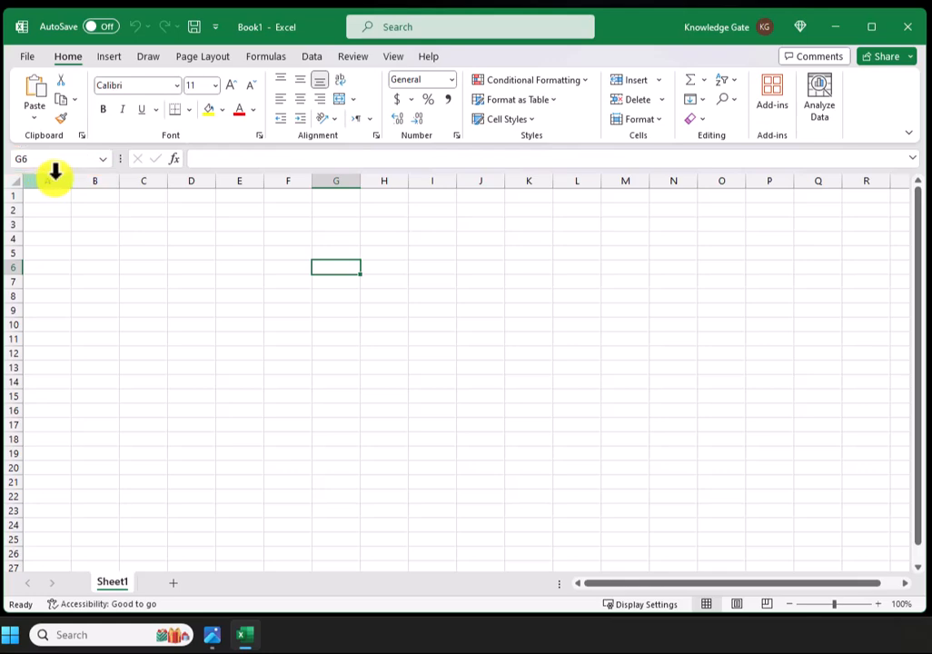
Demonstrate column selection by selecting columns A through E together and column E on its own
left_click(218, 161)
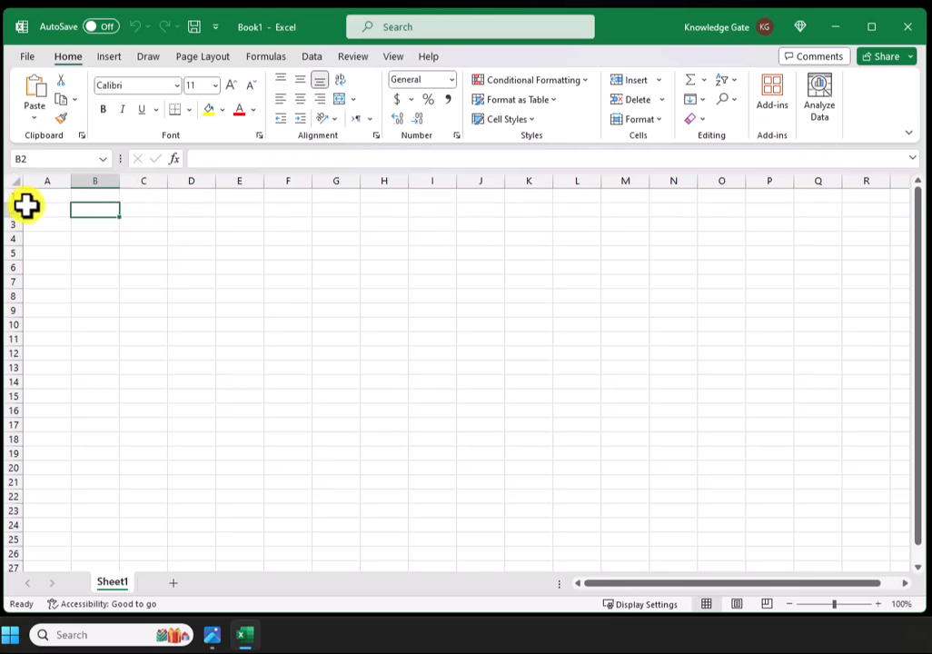
left_click(46, 181)
left_click_drag(46, 180, 251, 180)
left_click(288, 212)
left_click(241, 181)
Select the whole of row 2 and columns C, D and E one at a time, finishing on cell D2
left_click(9, 210)
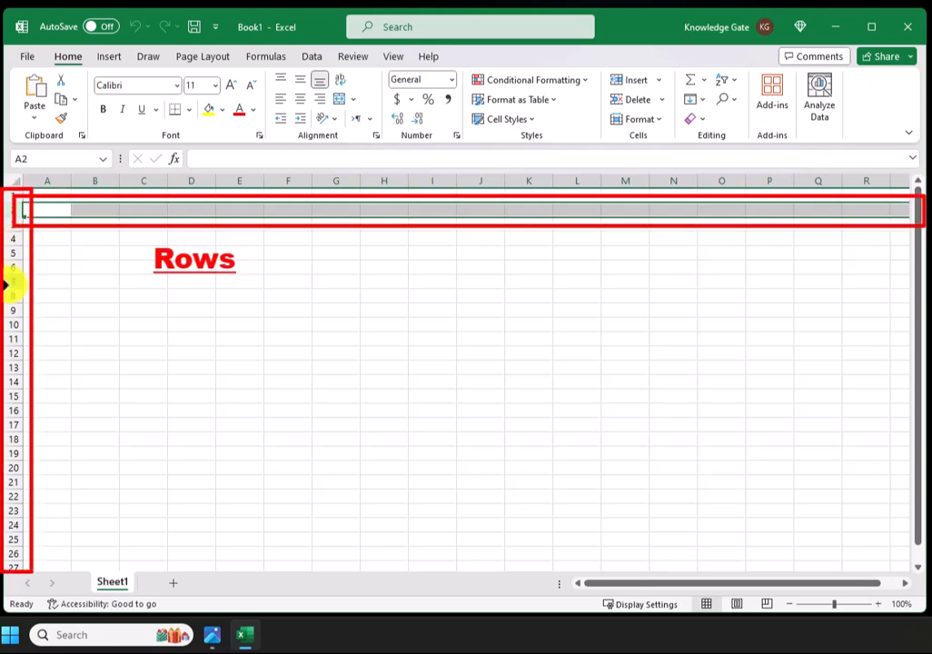
left_click(129, 228)
left_click(146, 178)
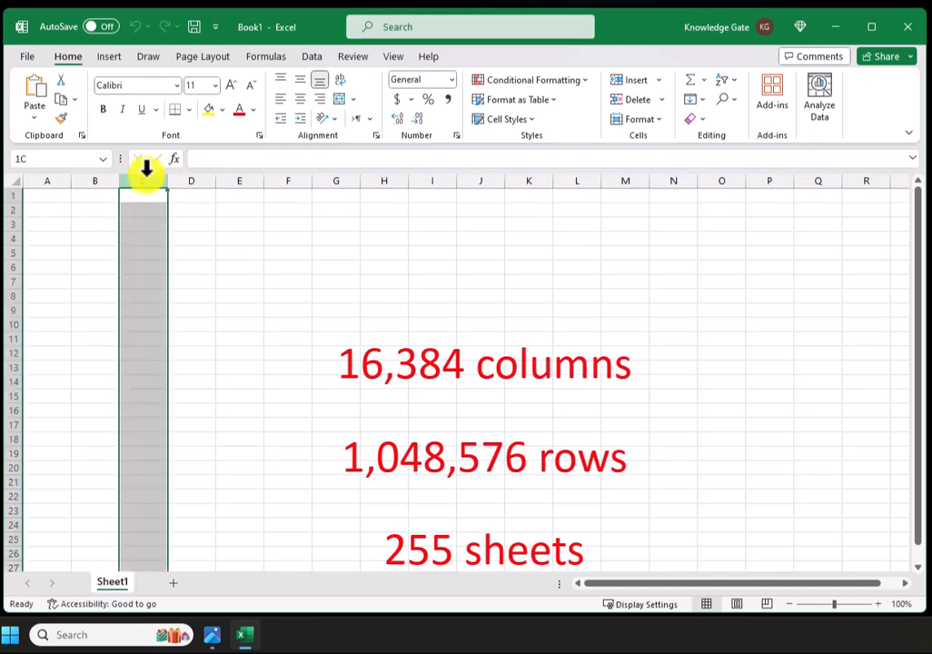
left_click(192, 180)
left_click(231, 181)
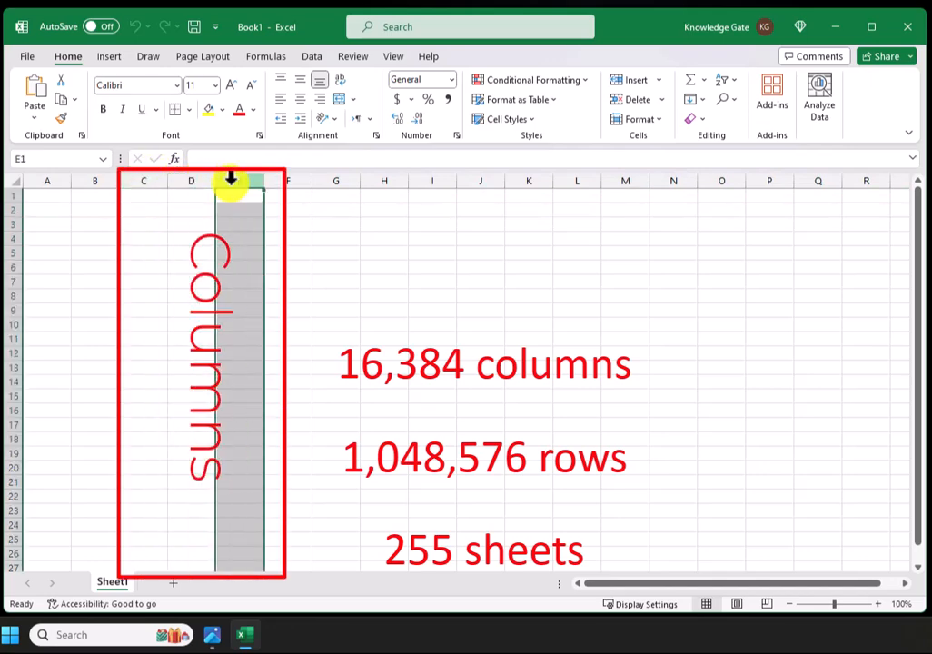
left_click(191, 210)
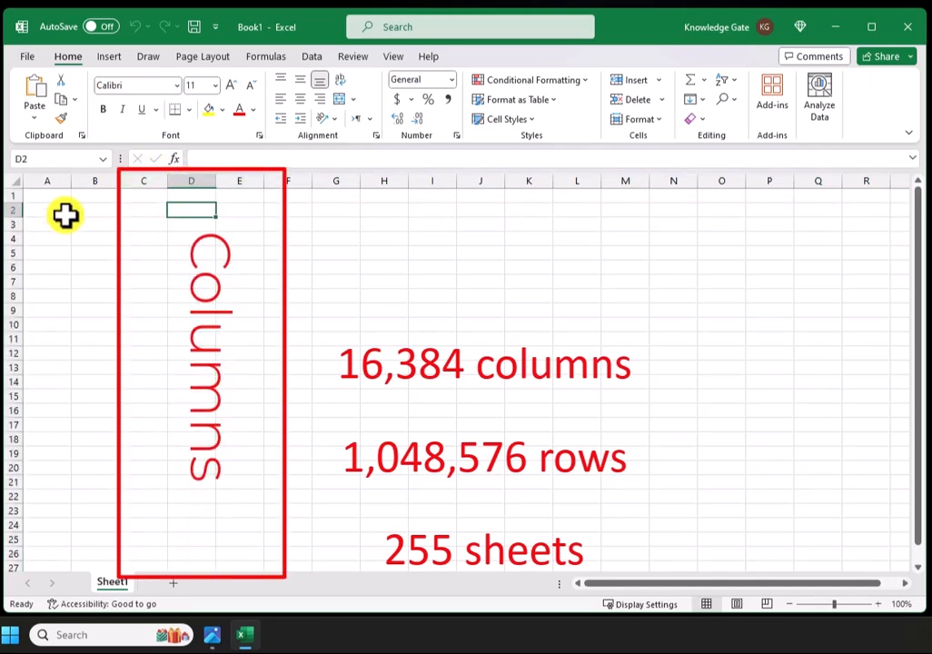
Select the whole of row 5, return to cell A1 and jump to the last column of row 1
left_click(9, 253)
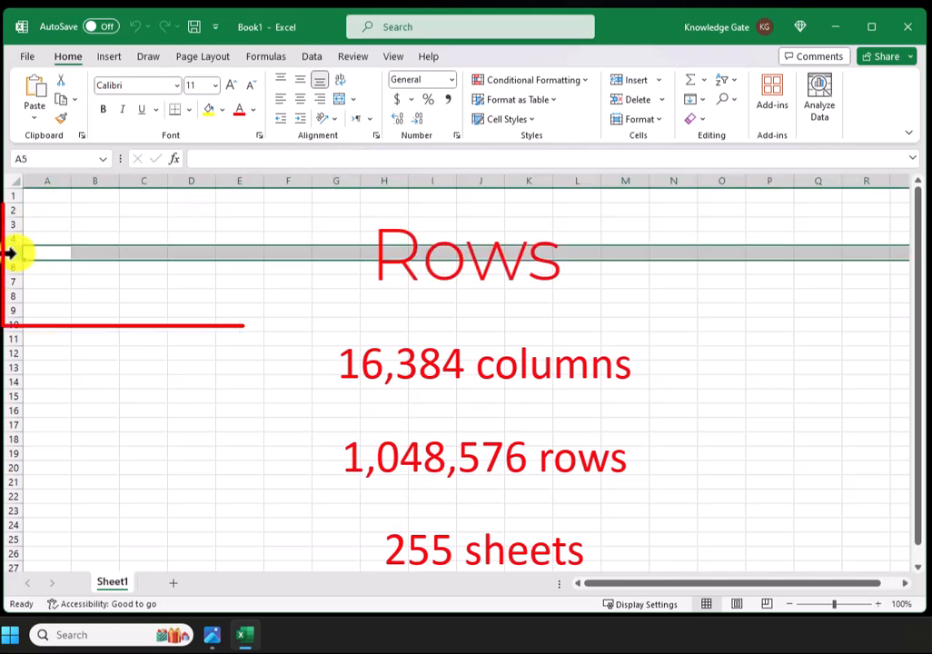
left_click(41, 197)
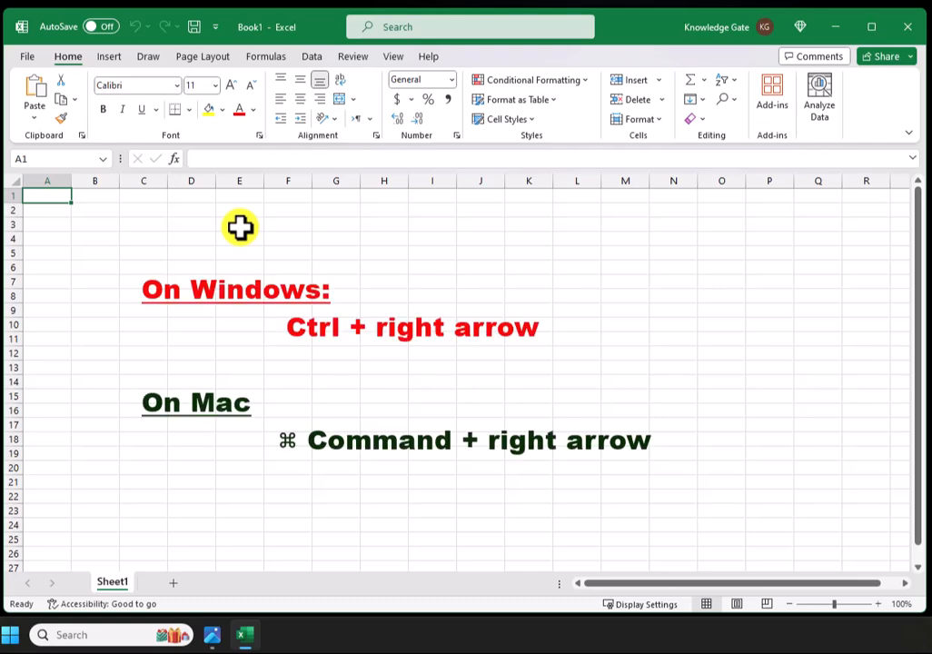
key("ctrl+Right")
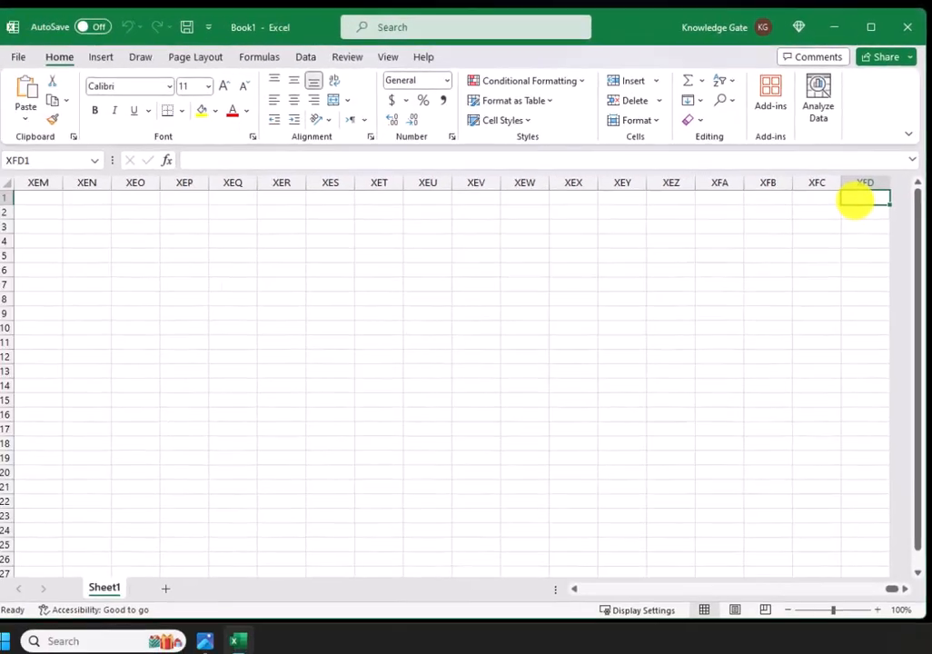
Enter the formula =COLUMN(XFD1) in cell XFD1 to get its column number, and clear the cell again
type("=")
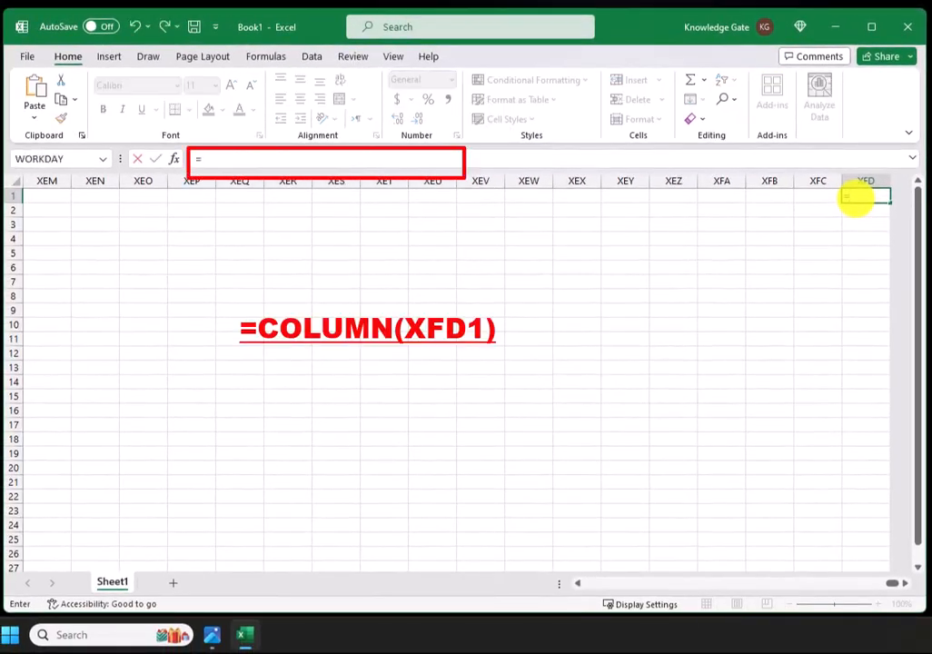
type("column(")
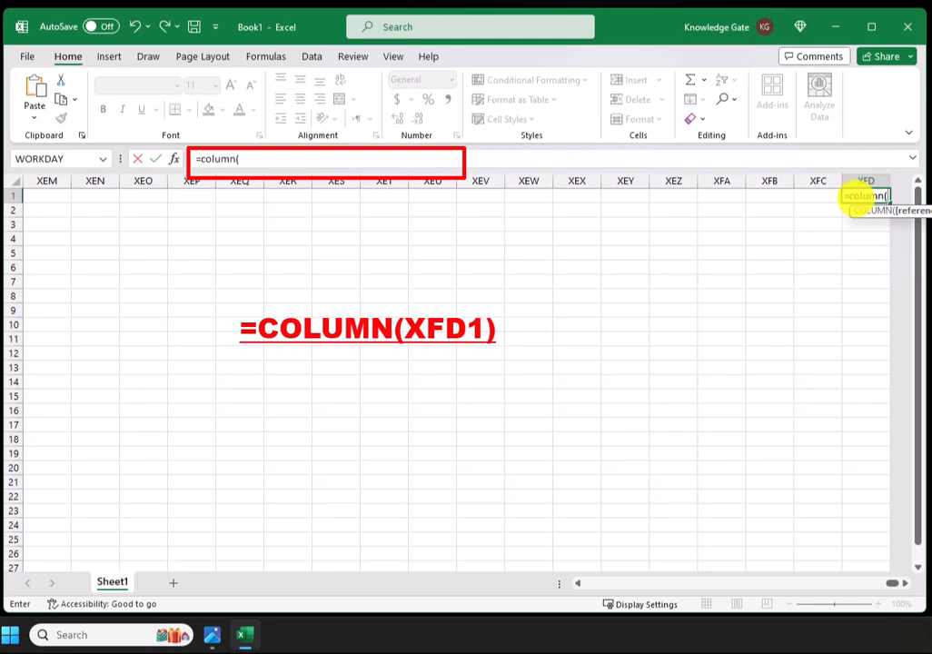
type("x")
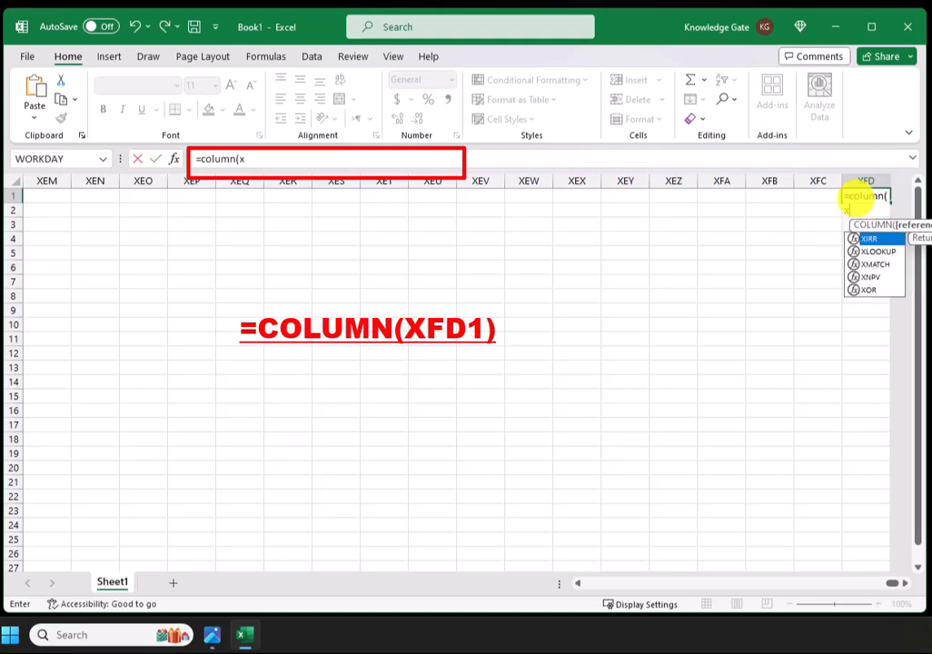
key("BackSpace")
type("XFD1")
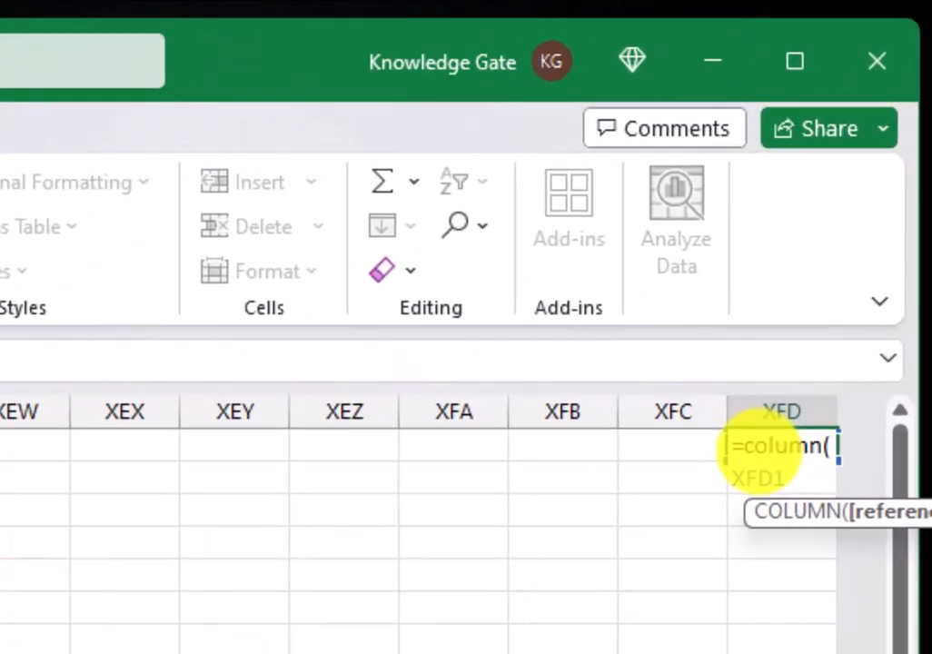
type(")")
key("Return")
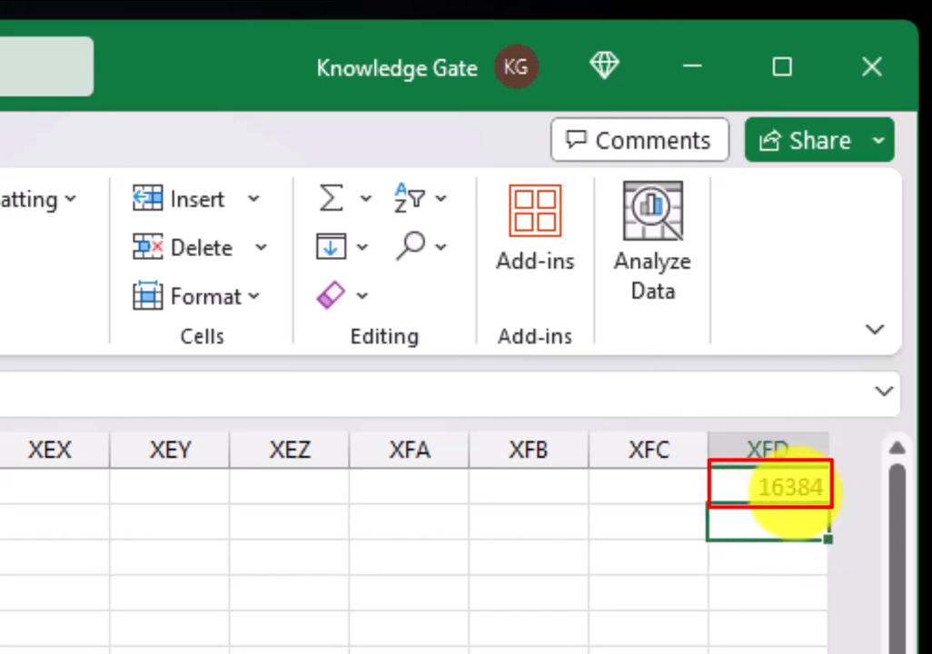
left_click(788, 491)
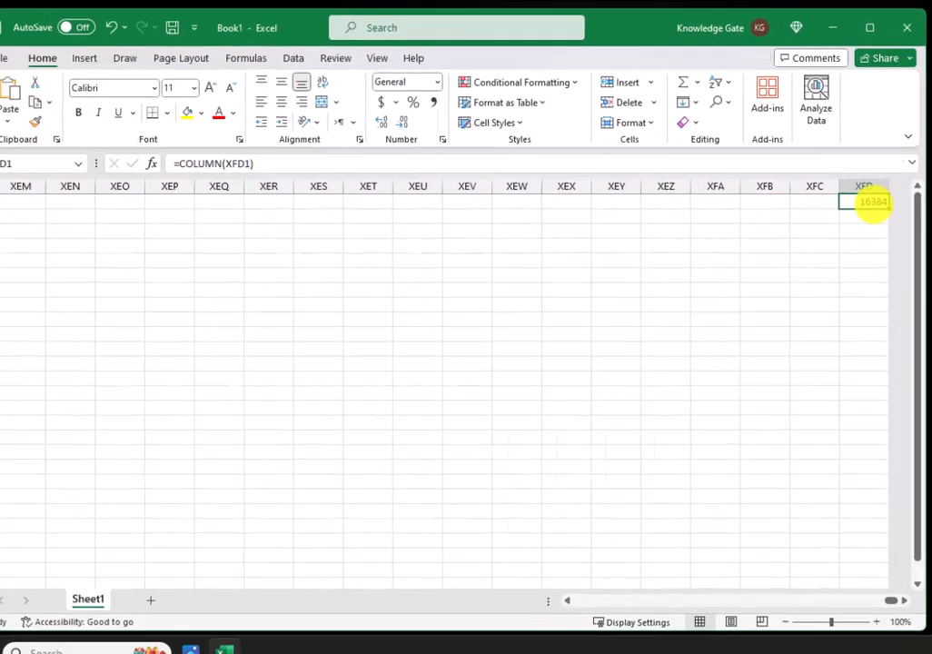
key("Delete")
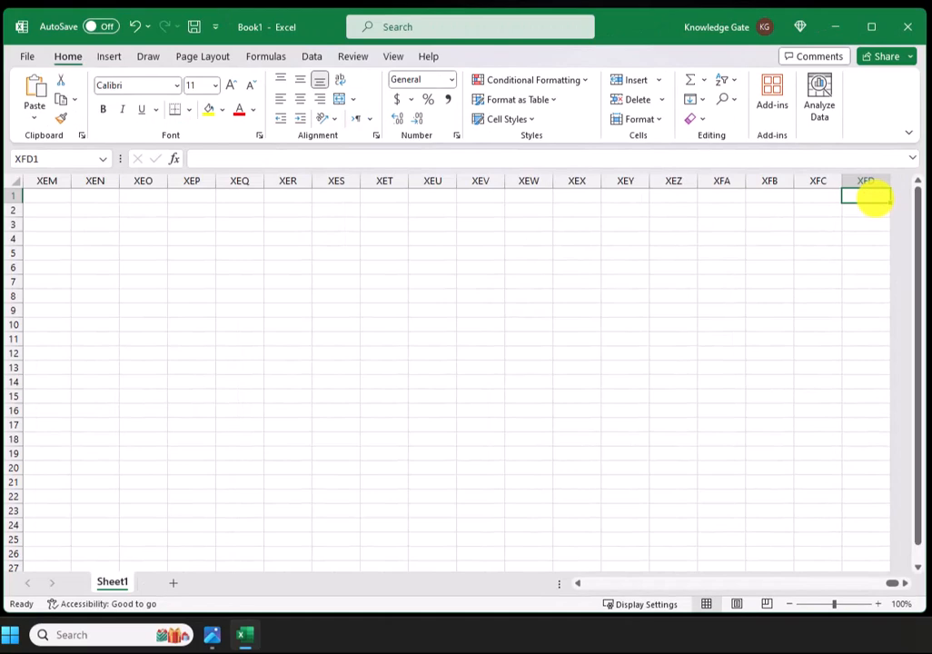
Go back to cell A1, jump to the last row of column A and return to A1
key("ctrl+Home")
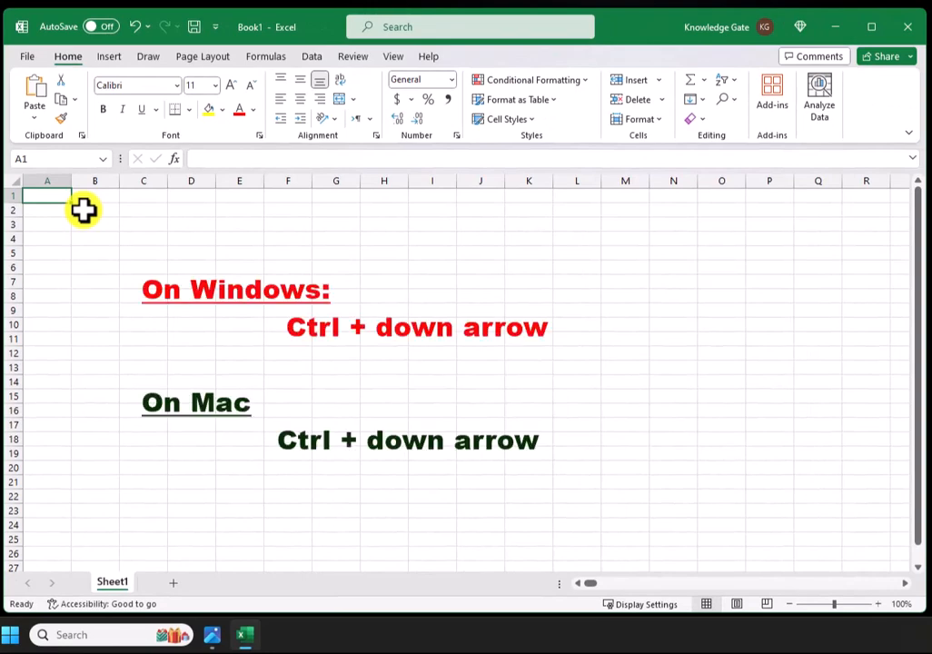
key("ctrl+Down")
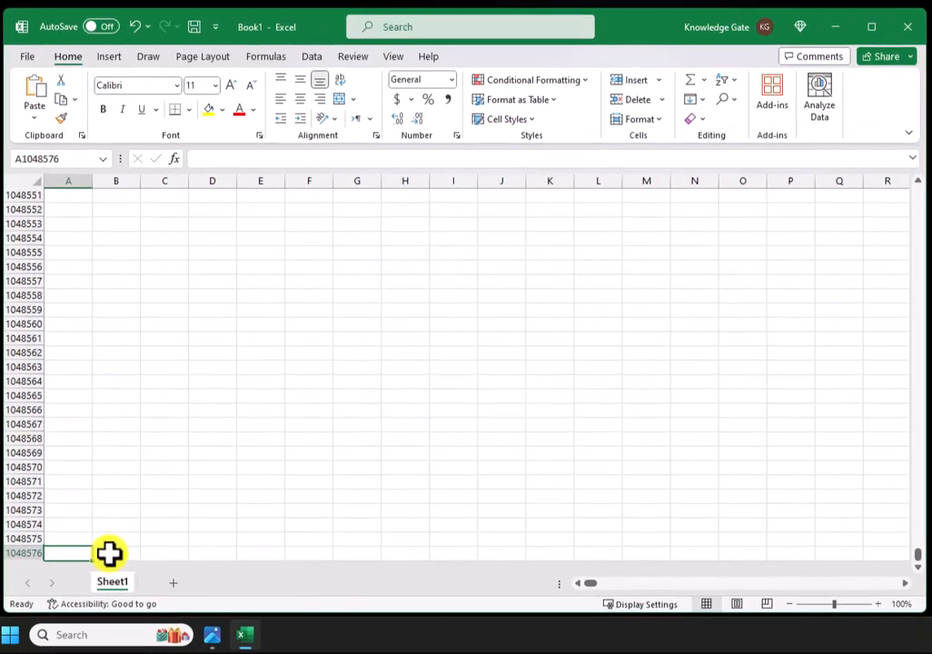
key("ctrl+Home")
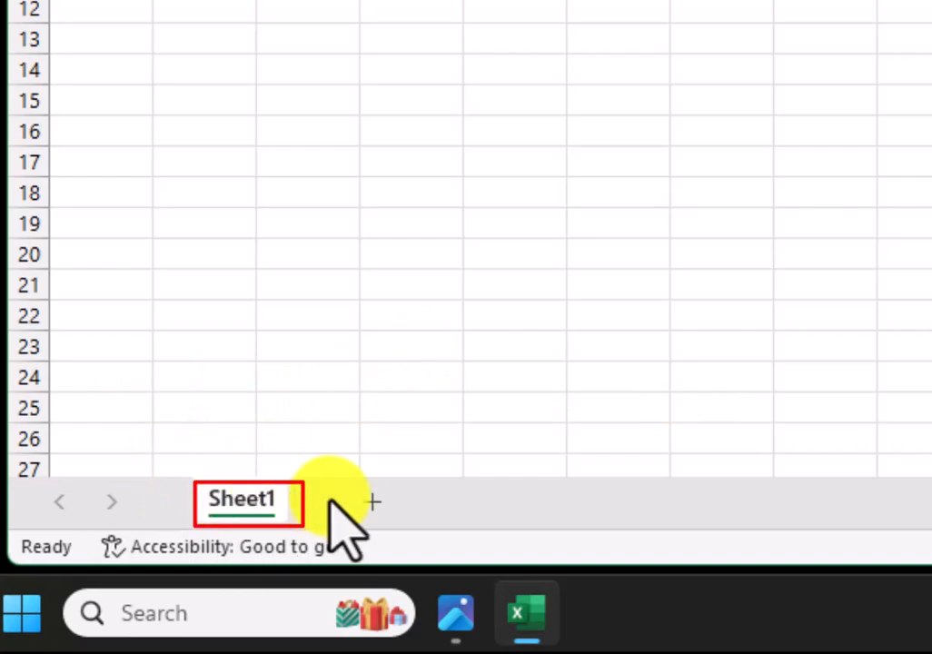
Add eight new worksheets after Sheet1
left_click(371, 500)
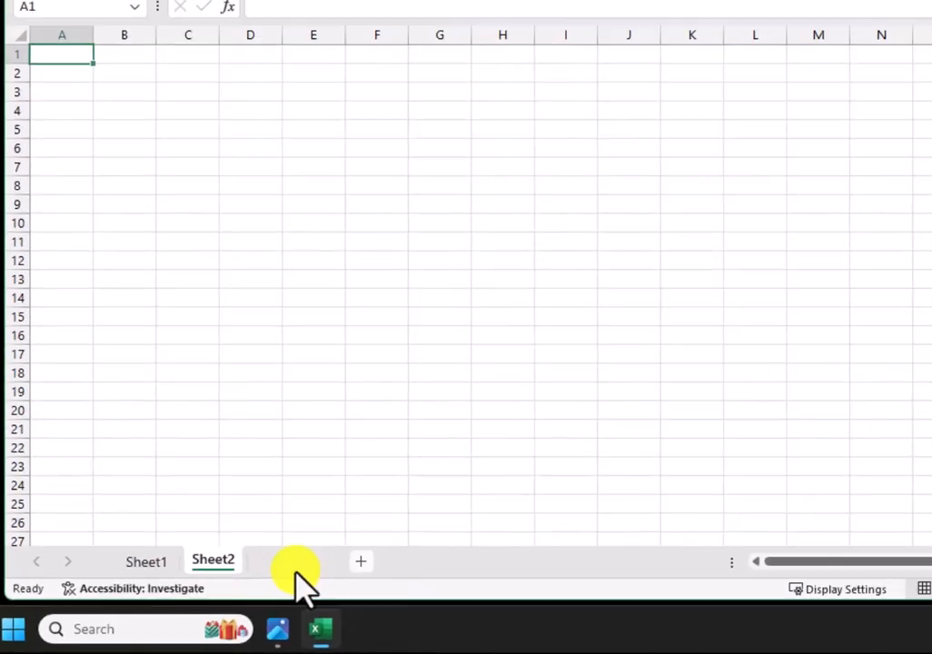
left_click(477, 502)
left_click(275, 584)
left_click(328, 586)
left_click(380, 586)
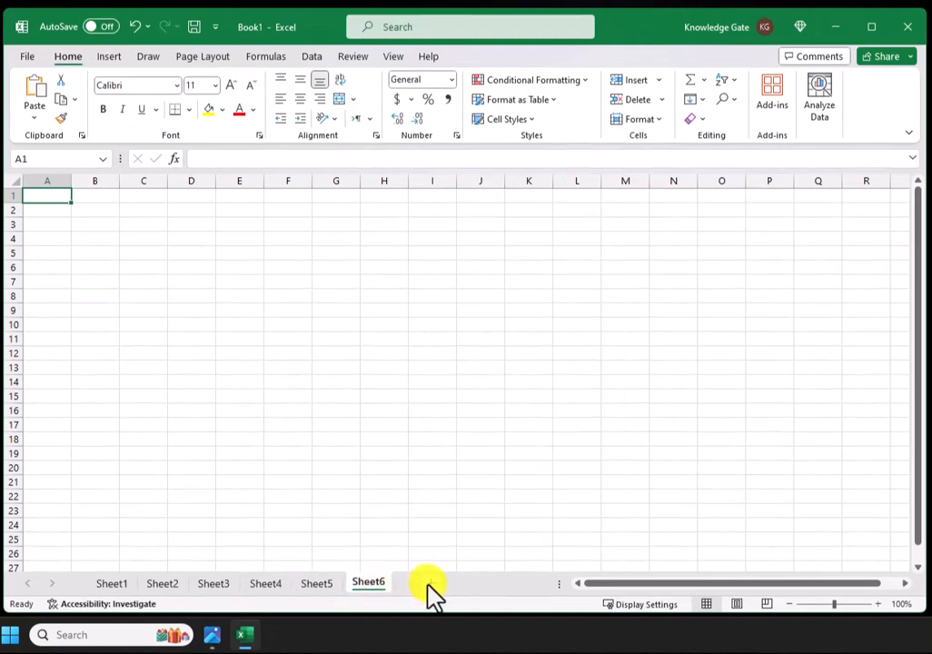
left_click(430, 584)
left_click(533, 584)
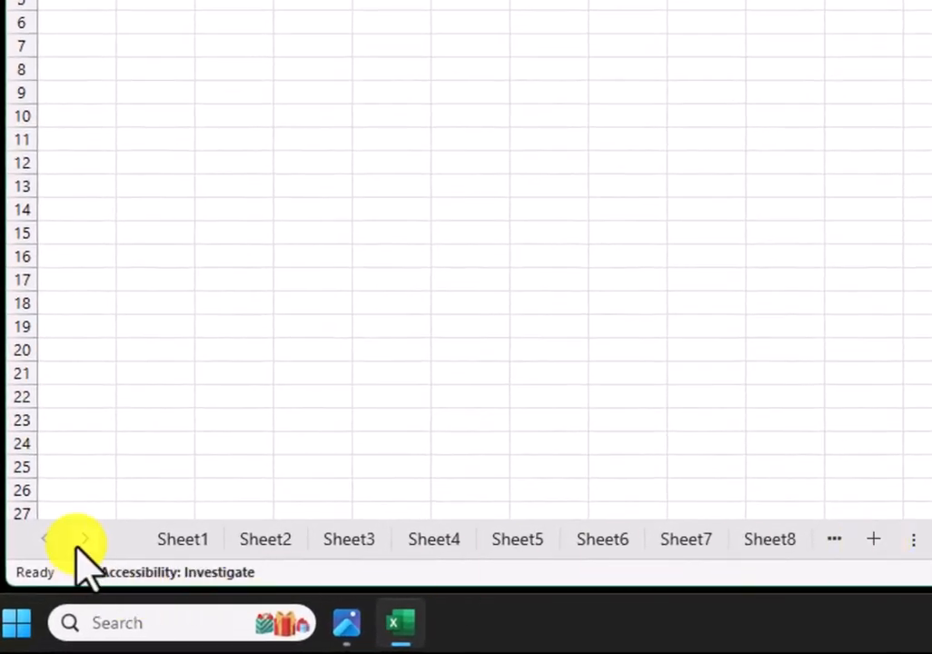
Scroll through the worksheet tabs in both directions, ending with the first sheets in view
left_click(82, 543)
left_click(44, 543)
left_click(93, 543)
left_click(43, 542)
left_click(82, 543)
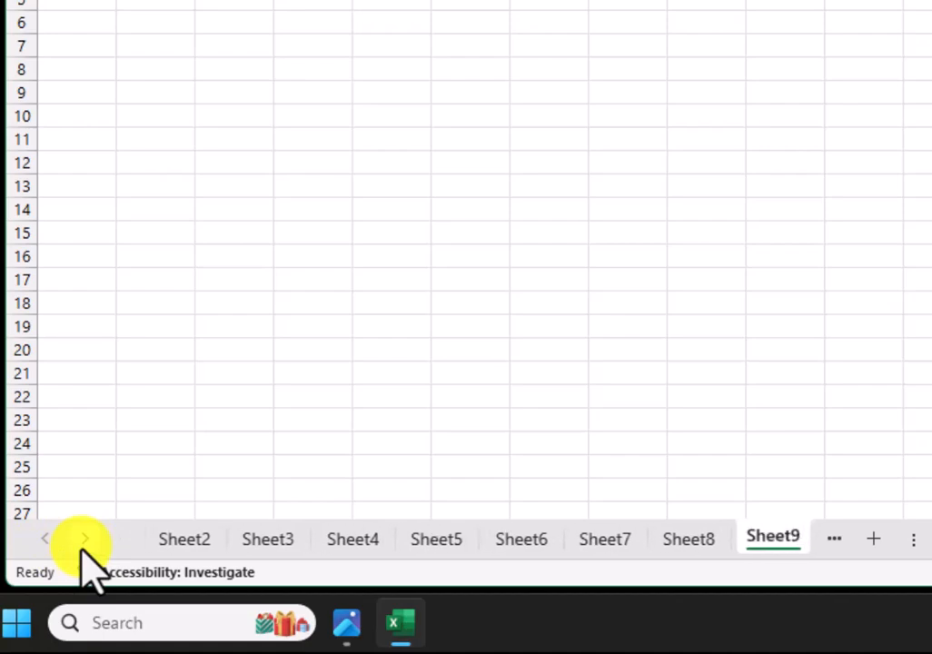
left_click(42, 543)
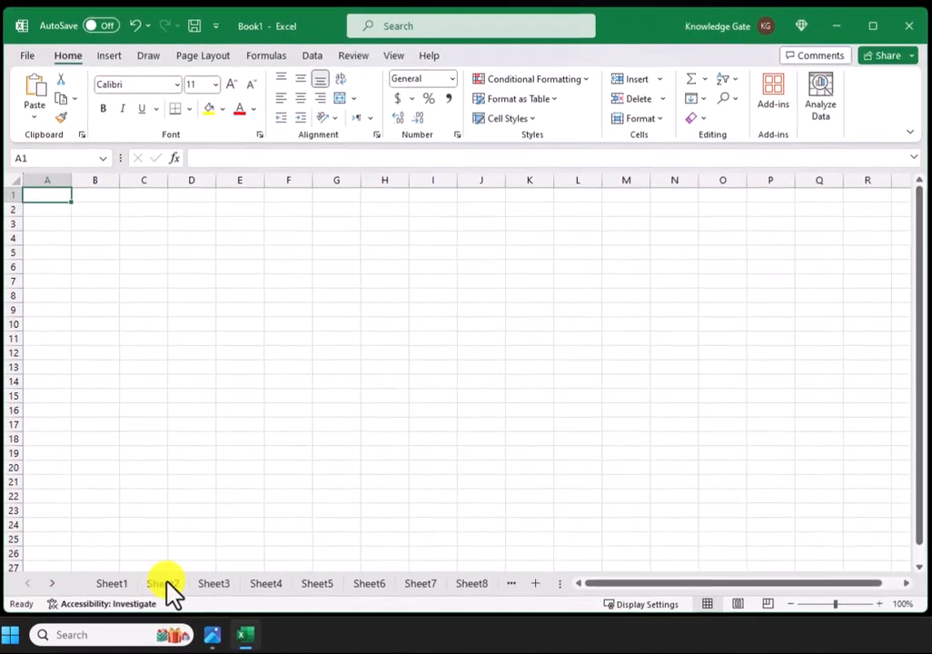
Delete Sheet2 through Sheet8 as one group and the remaining extra sheet, keeping only Sheet1
left_click(268, 540)
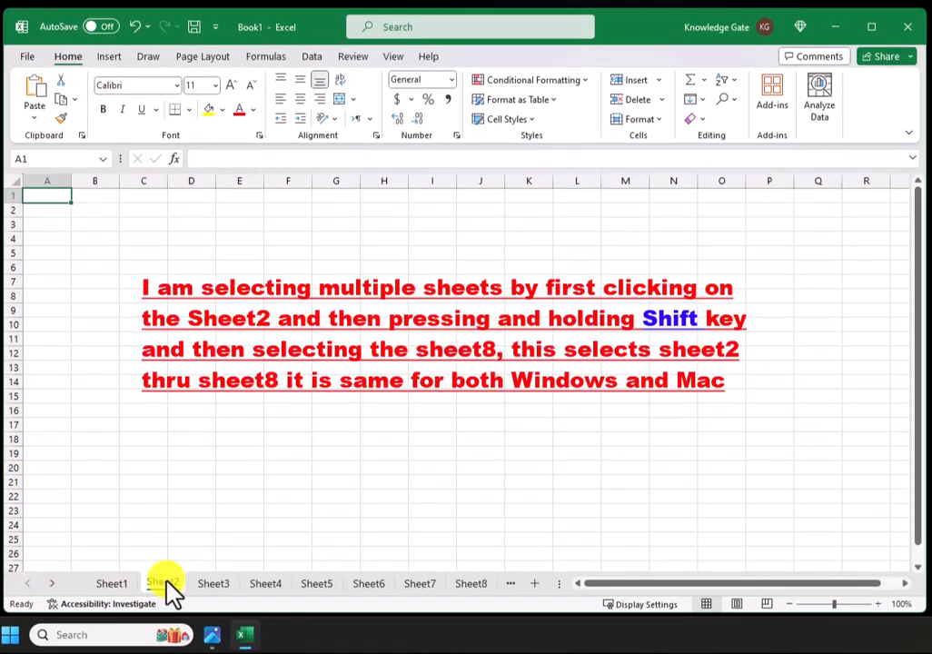
left_click(470, 586, "shift")
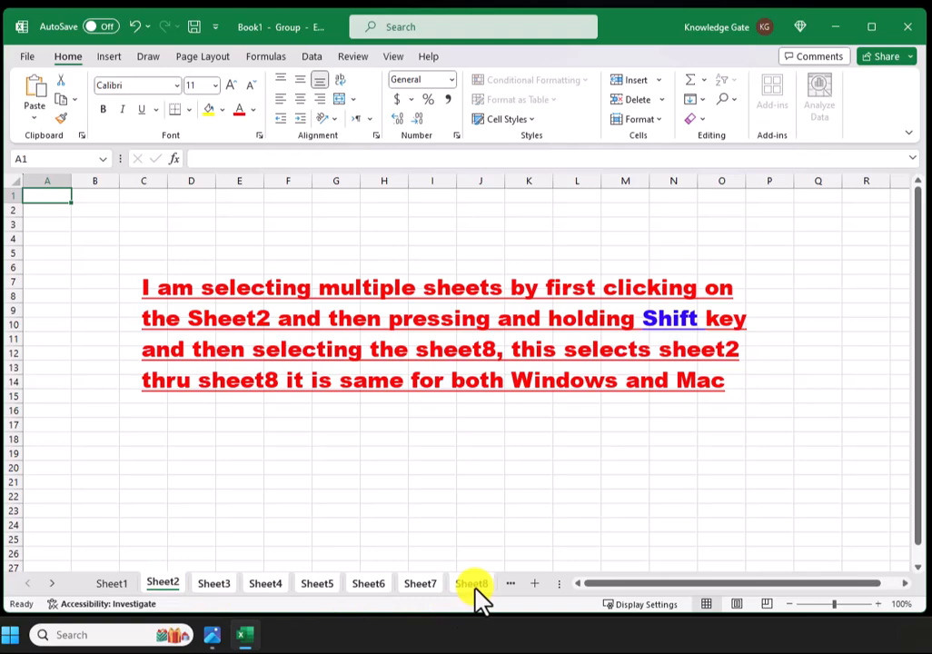
right_click(162, 585)
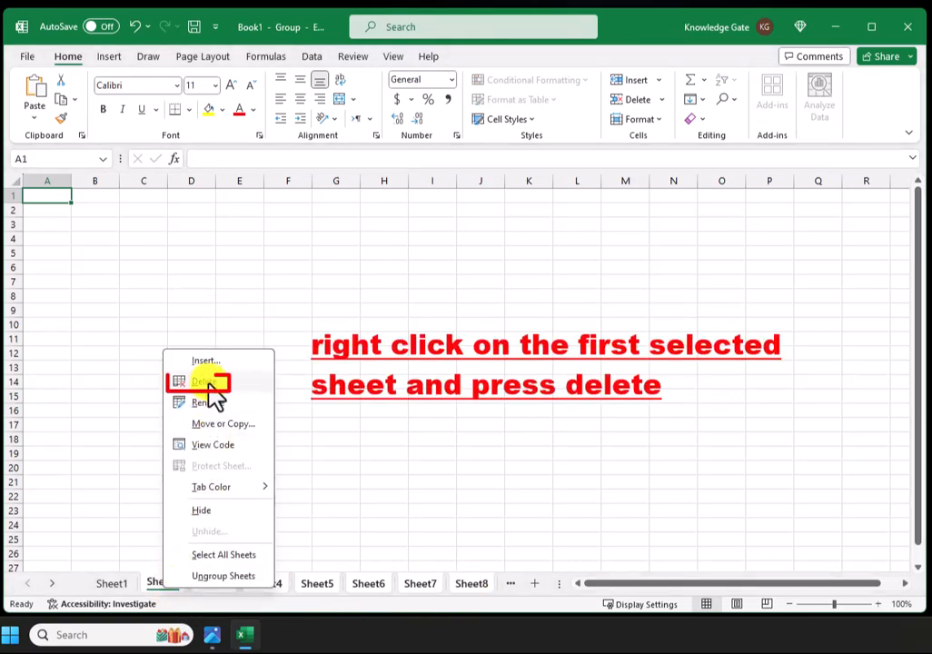
left_click(209, 383)
right_click(170, 584)
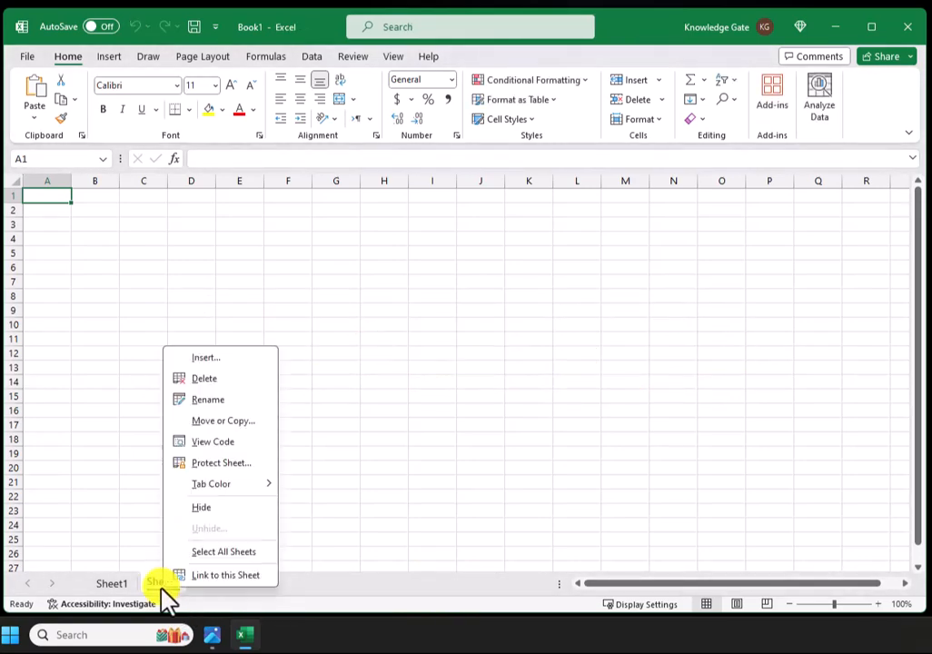
left_click(194, 380)
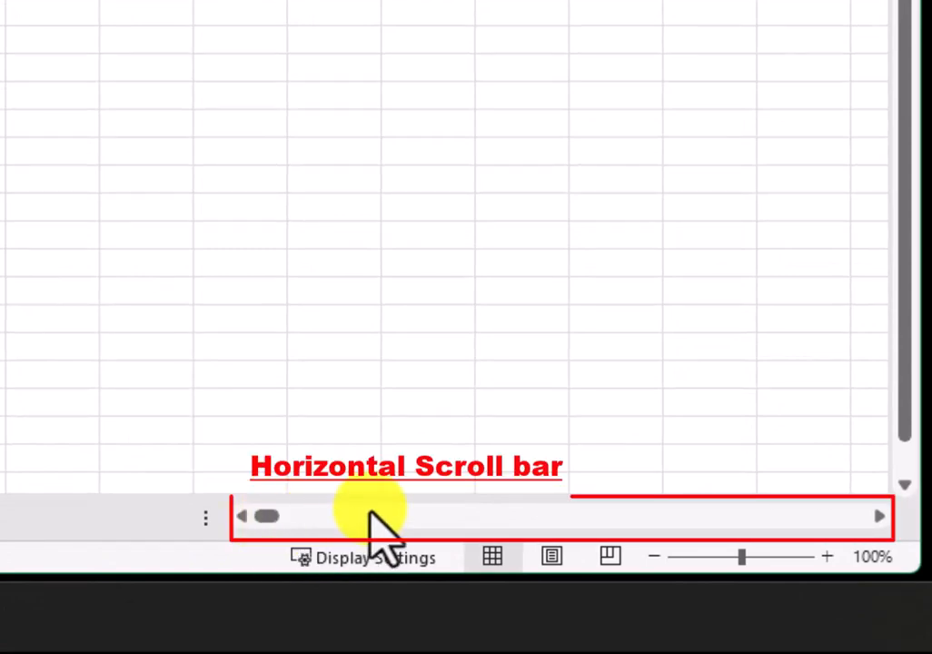
Demonstrate scrolling the sheet horizontally to far columns and back to column A, and vertically down the rows
left_click_drag(254, 536, 318, 542)
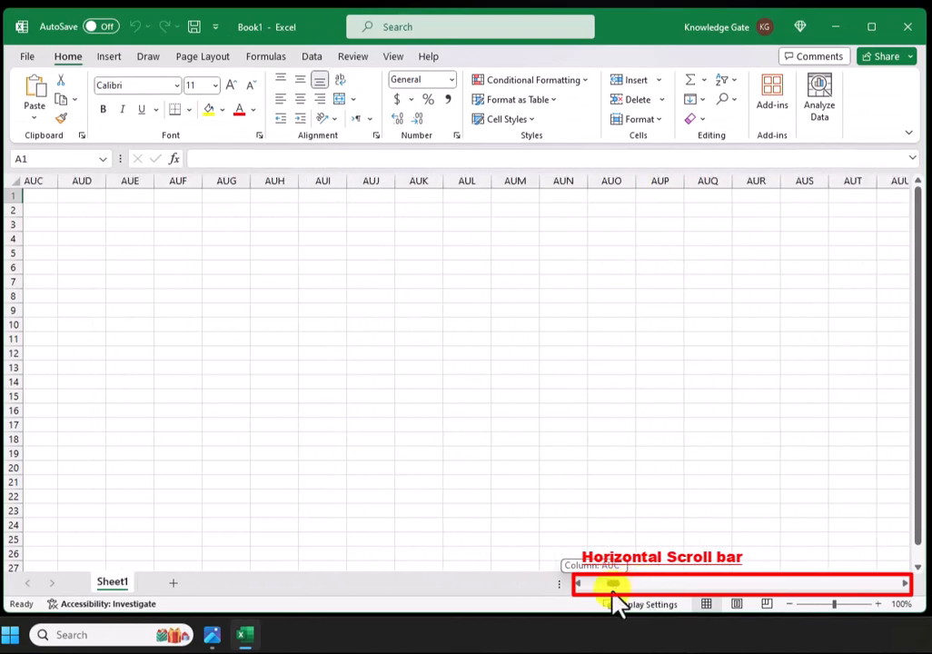
mouse_move(614, 593)
left_mouse_down()
mouse_move(579, 591)
mouse_move(617, 598)
mouse_move(780, 582)
mouse_move(580, 605)
left_mouse_up()
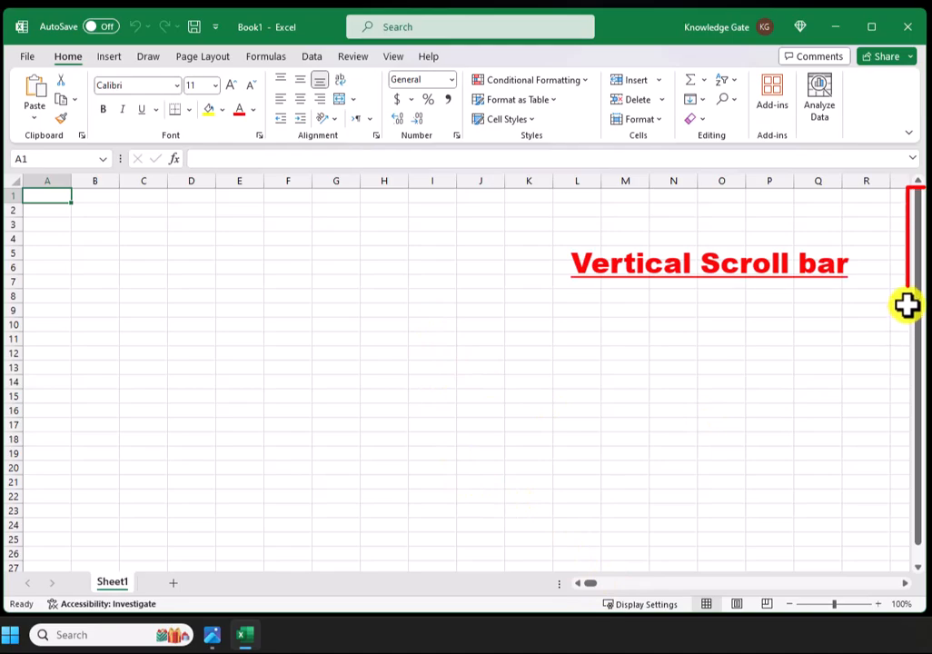
left_click_drag(918, 259, 917, 323)
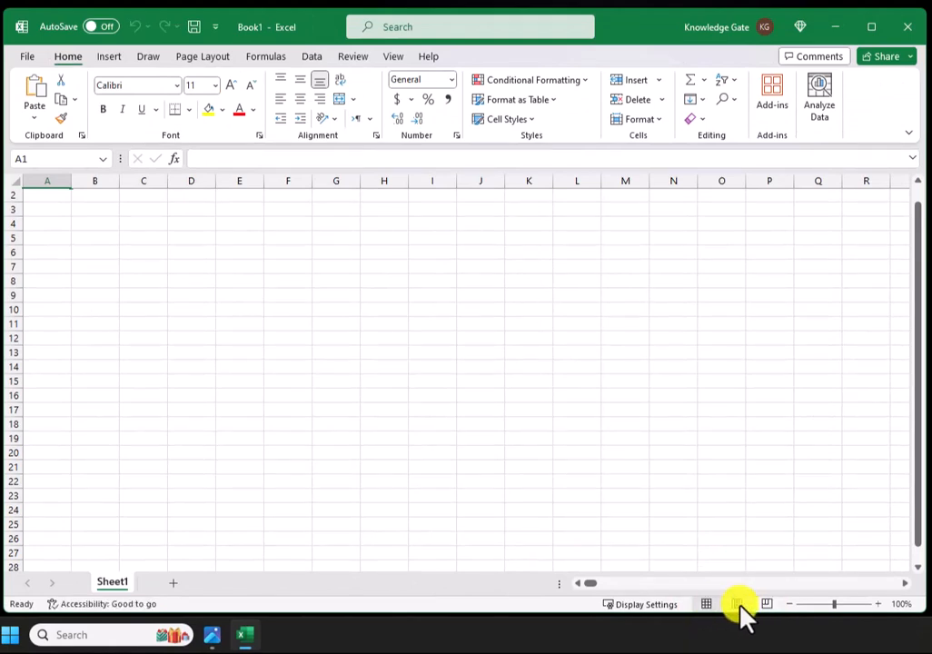
Show the sheet in Page Layout view and Page Break Preview, and return to Normal view
left_click(738, 606)
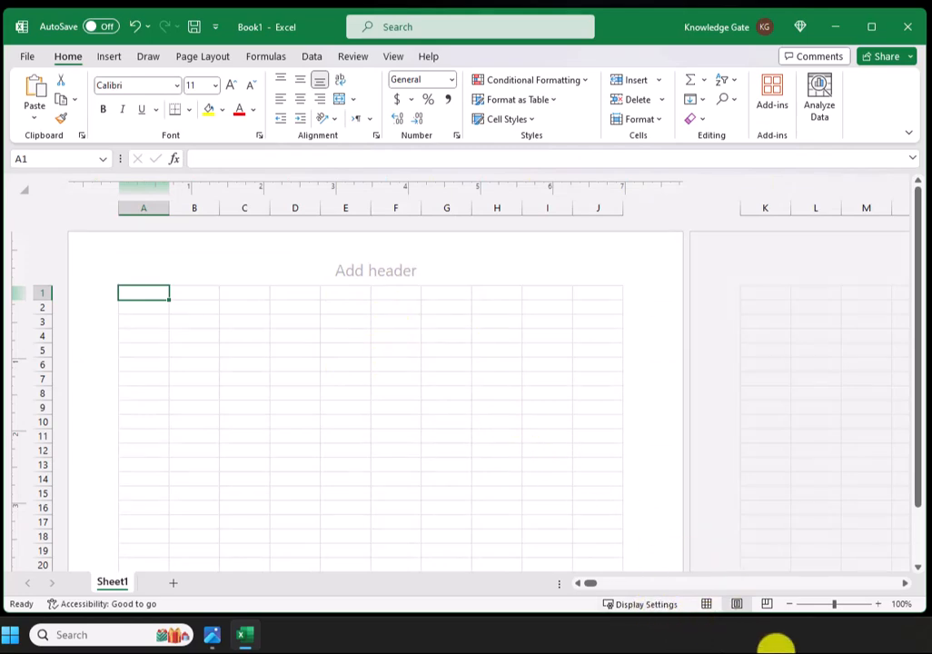
left_click(767, 605)
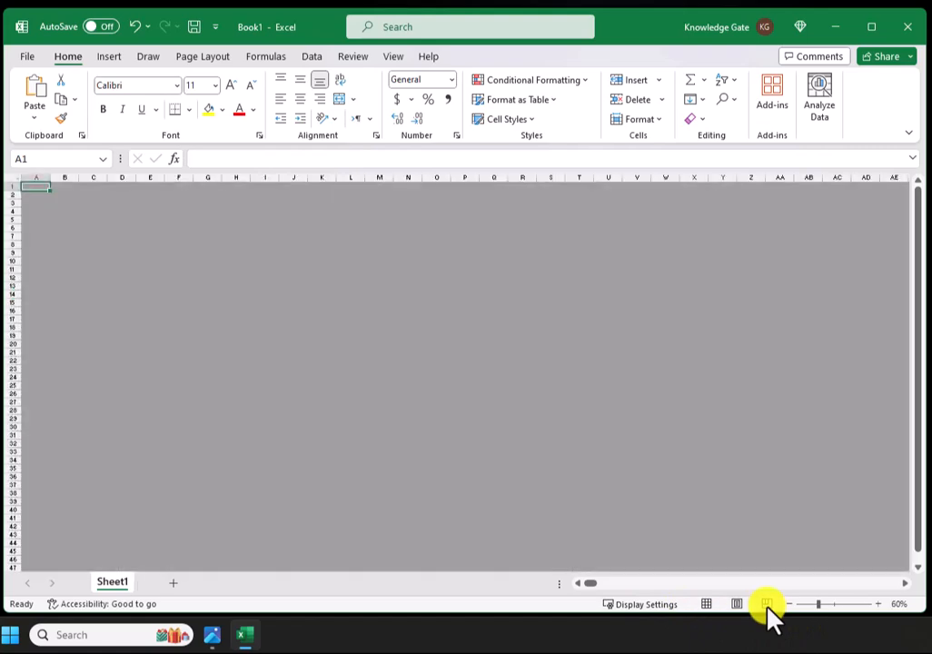
left_click(706, 605)
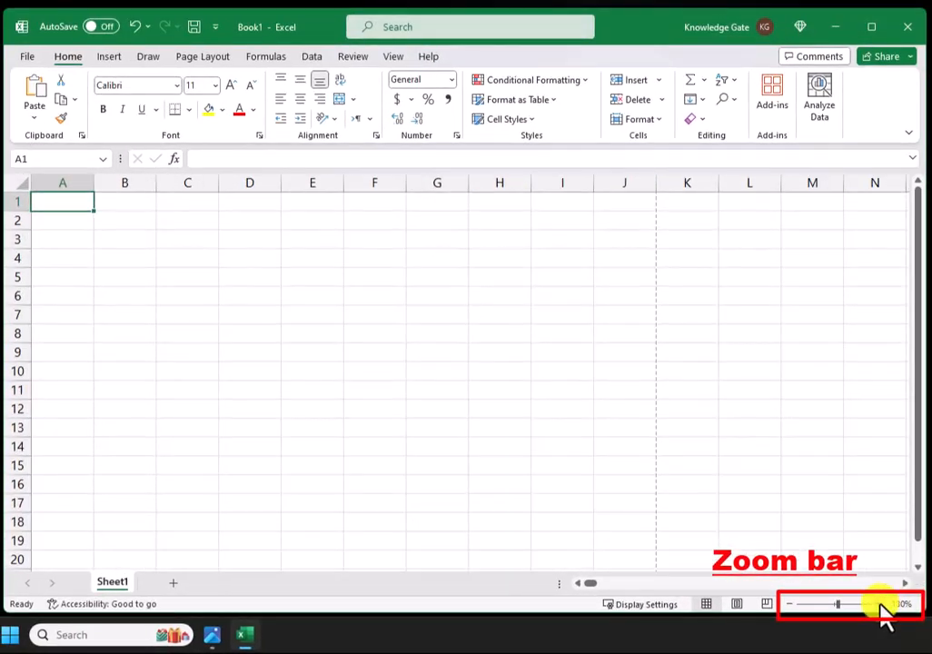
Zoom the sheet in to 180% and back out to 120%
left_click(880, 605)
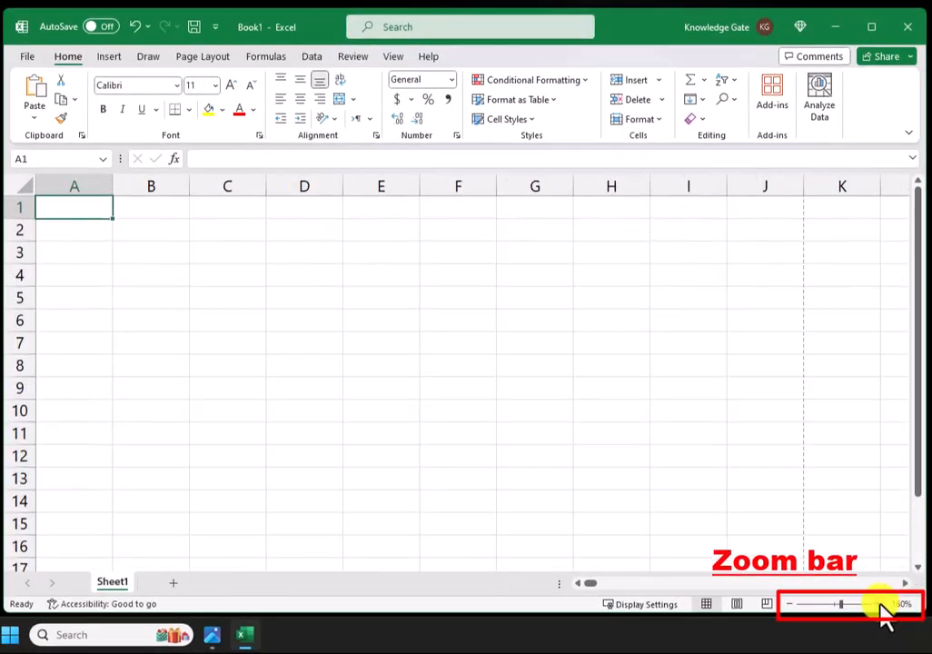
left_click(881, 605)
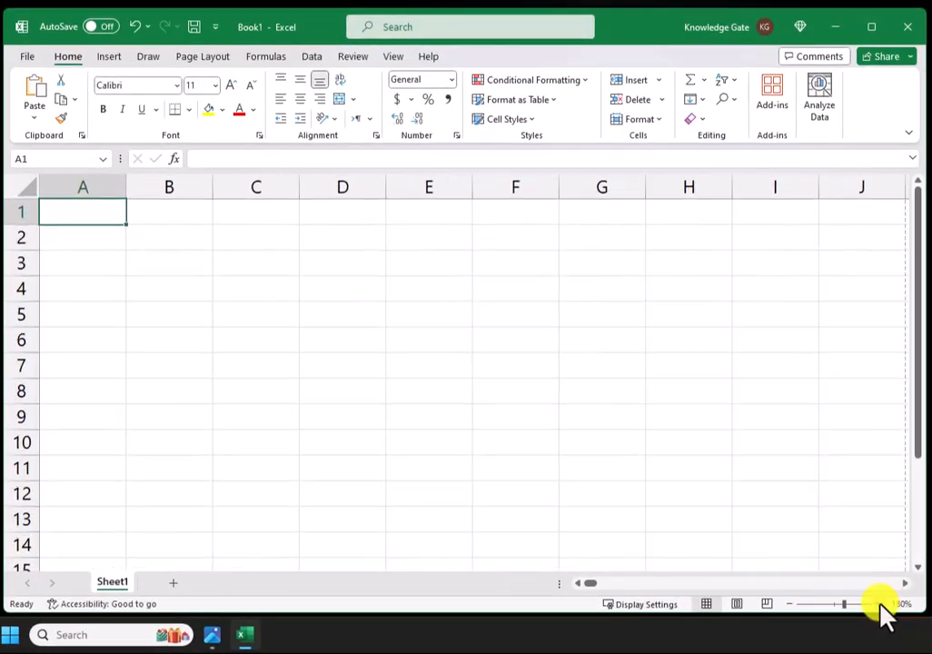
left_click(790, 604)
left_click(790, 604)
left_click(789, 604)
left_click(789, 604)
left_click(789, 605)
left_click(789, 604)
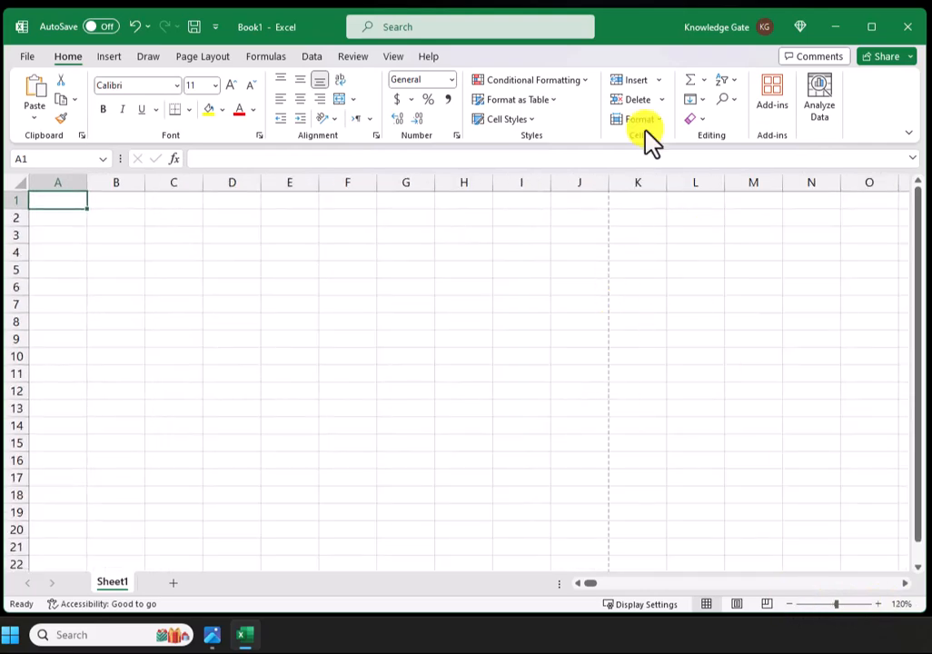
Examine the magnification options in the Zoom dialog and close it without applying any
left_click(391, 60)
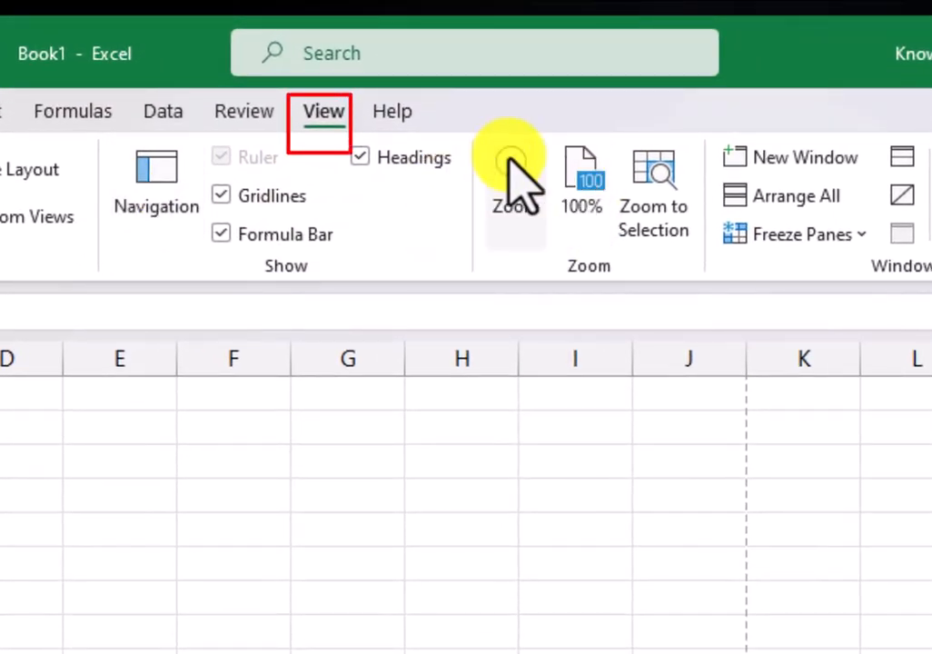
left_click(510, 162)
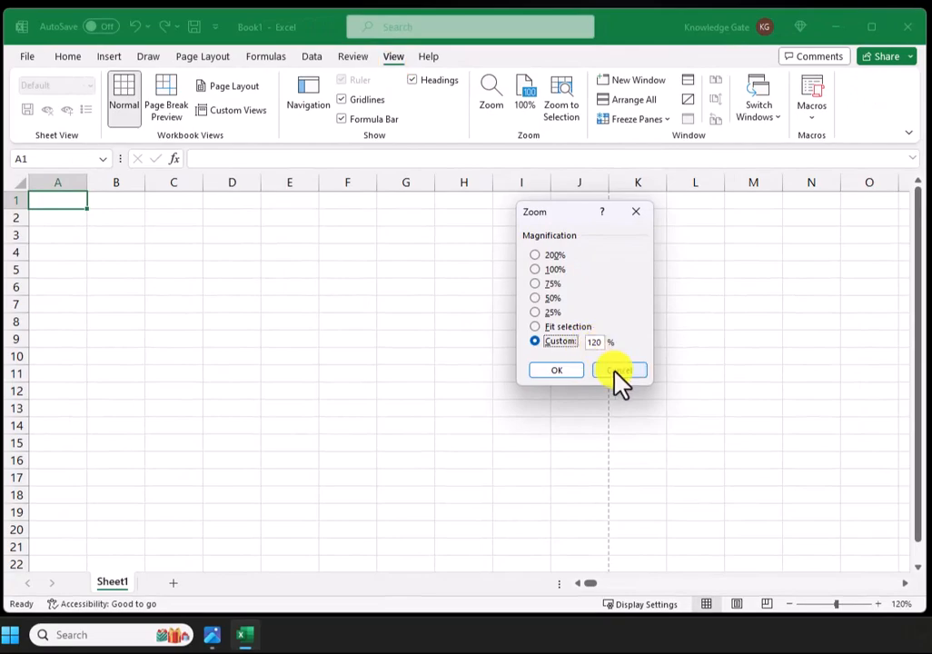
left_click(619, 372)
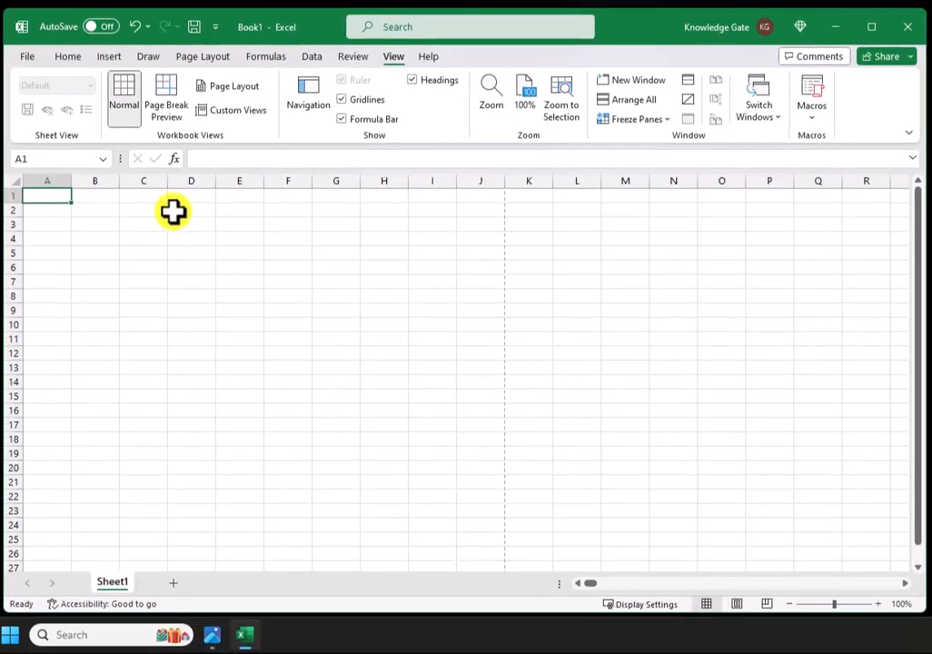
Show the Home commands and select individual cells between columns B and F, finishing with the range C3:C4
left_click(79, 60)
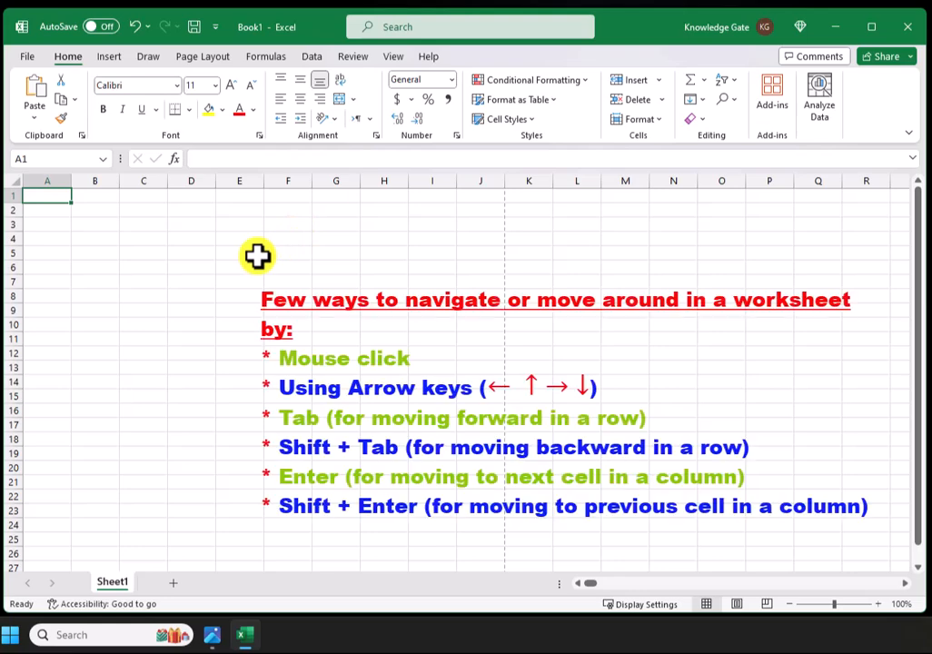
left_click(85, 222)
left_click(94, 209)
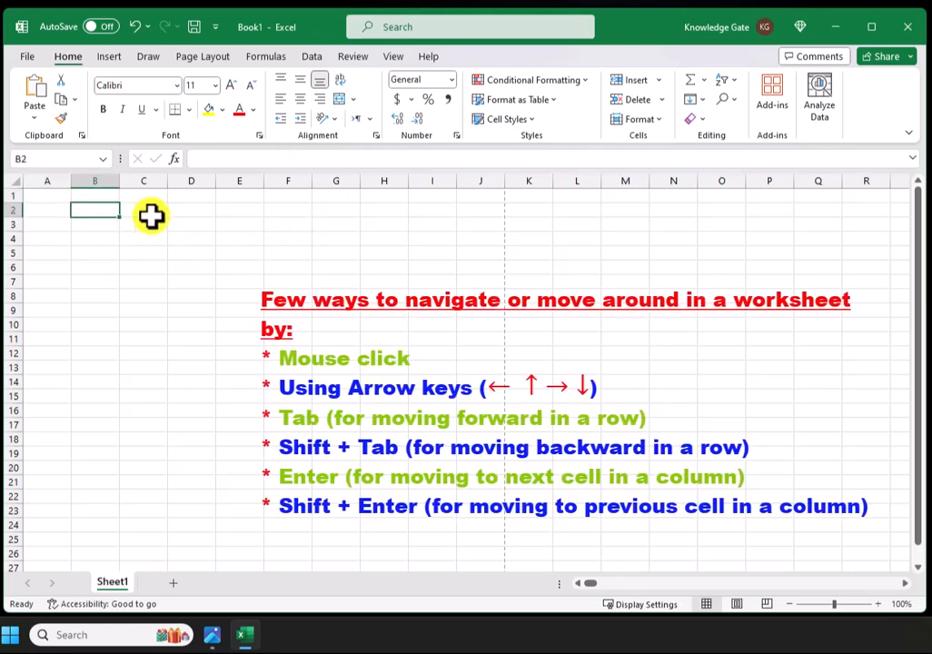
left_click(152, 211)
left_click(223, 210)
left_click(275, 223)
left_click(238, 240)
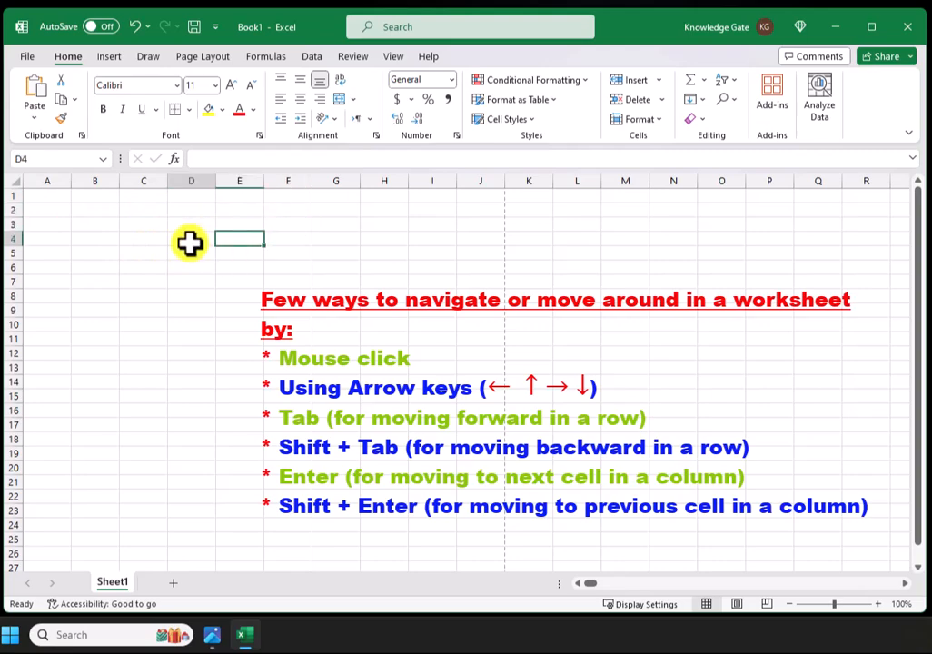
left_click(135, 253)
left_click(138, 269)
left_click_drag(142, 239, 150, 227)
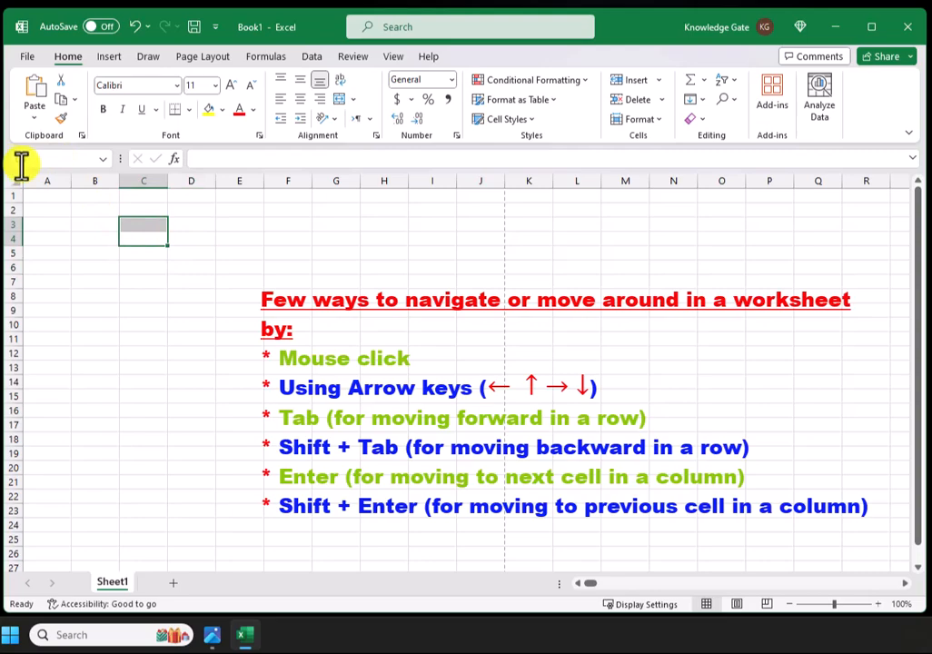
Select individual cells between columns E and G, finishing on cell D2
left_click(249, 257)
left_click(295, 238)
left_click(302, 222)
left_click(342, 212)
left_click(350, 226)
left_click(222, 223)
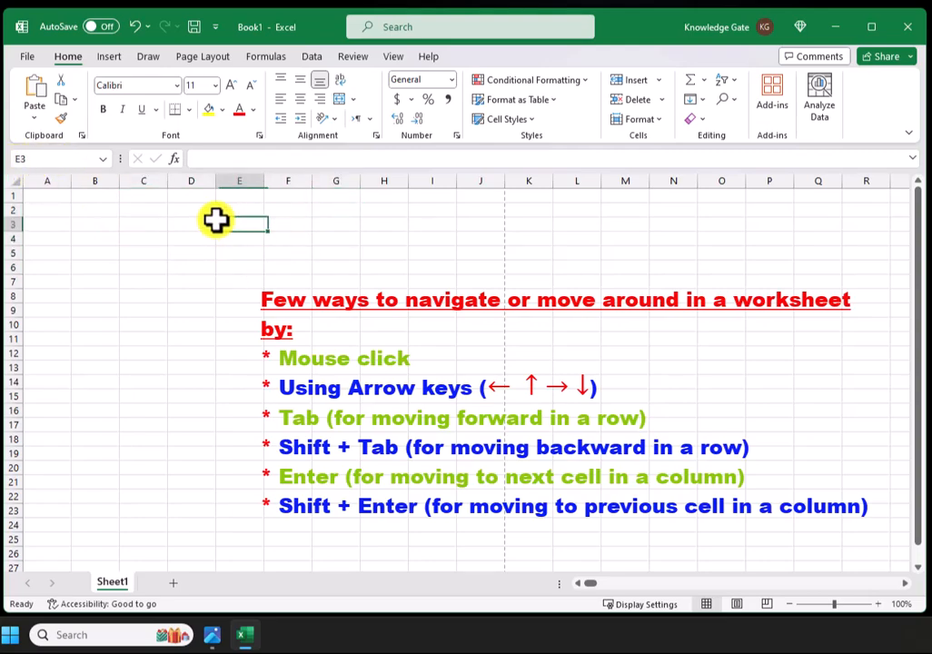
left_click(195, 212)
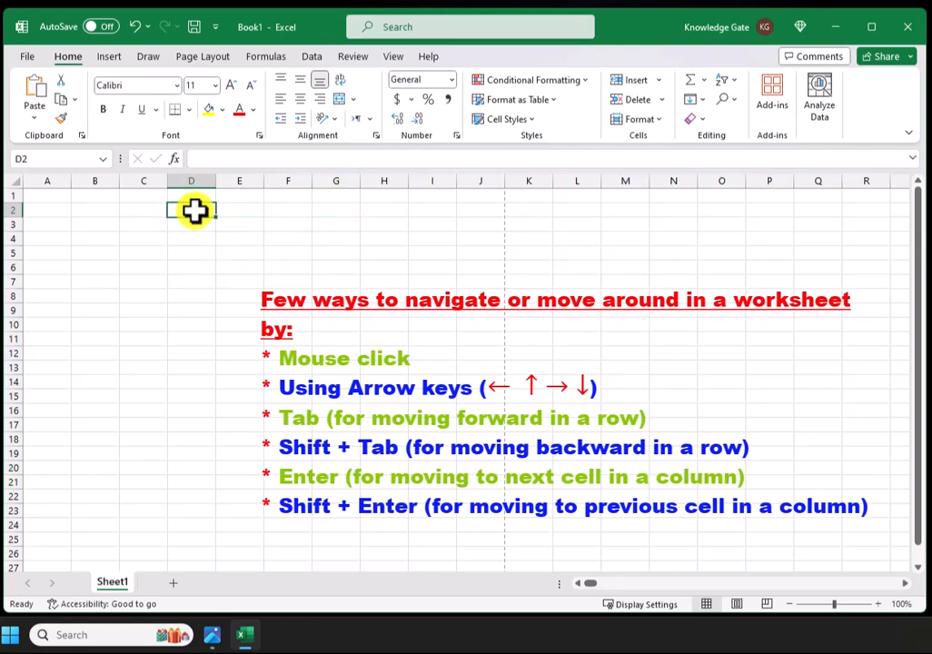
Move the active cell forward along row 2 from D2, one cell at a time, and back again
key("Tab")
key("Tab")
key("Tab")
key("Tab")
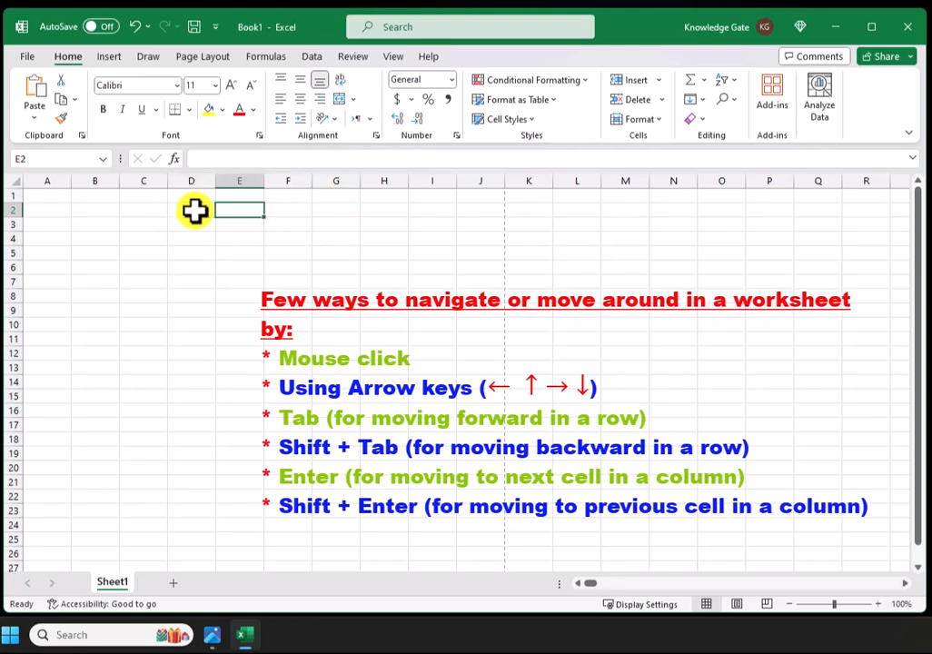
key("shift+Tab")
key("shift+Tab")
key("shift+Tab")
key("shift+Tab")
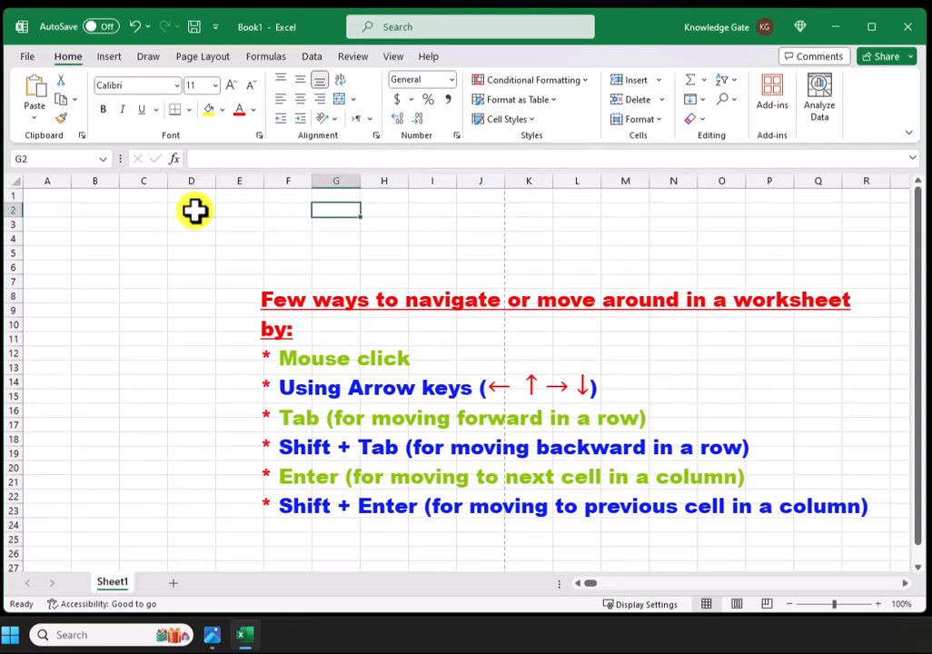
Step the active cell up and down within column D, finishing on D5
key("shift+Return")
key("Return")
key("Return")
key("Return")
key("Return")
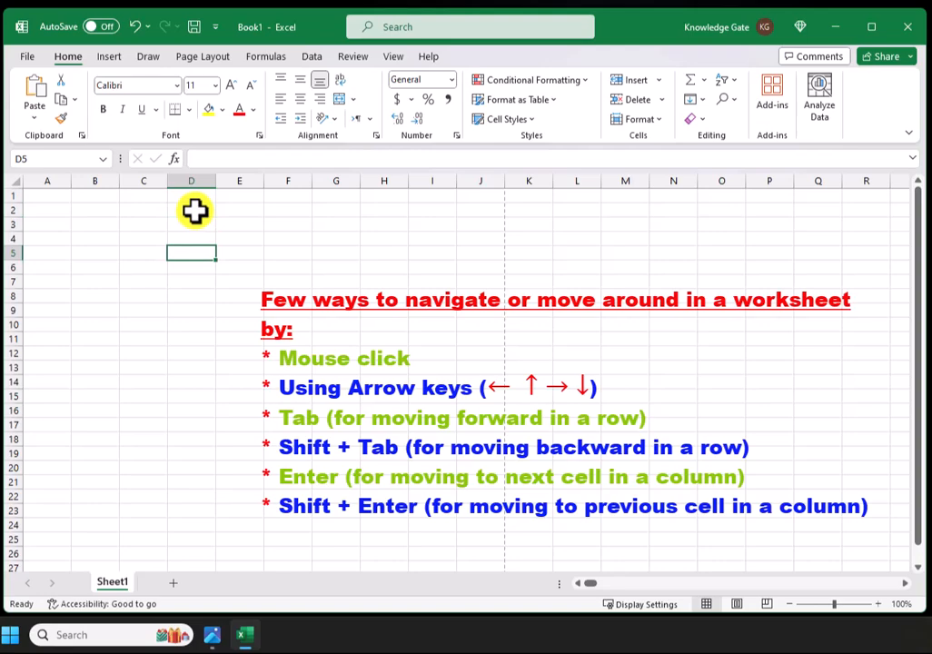
Move the active cell along row 5 from D5 to H5 and back to C5
key("Tab")
key("Tab")
key("Tab")
key("Tab")
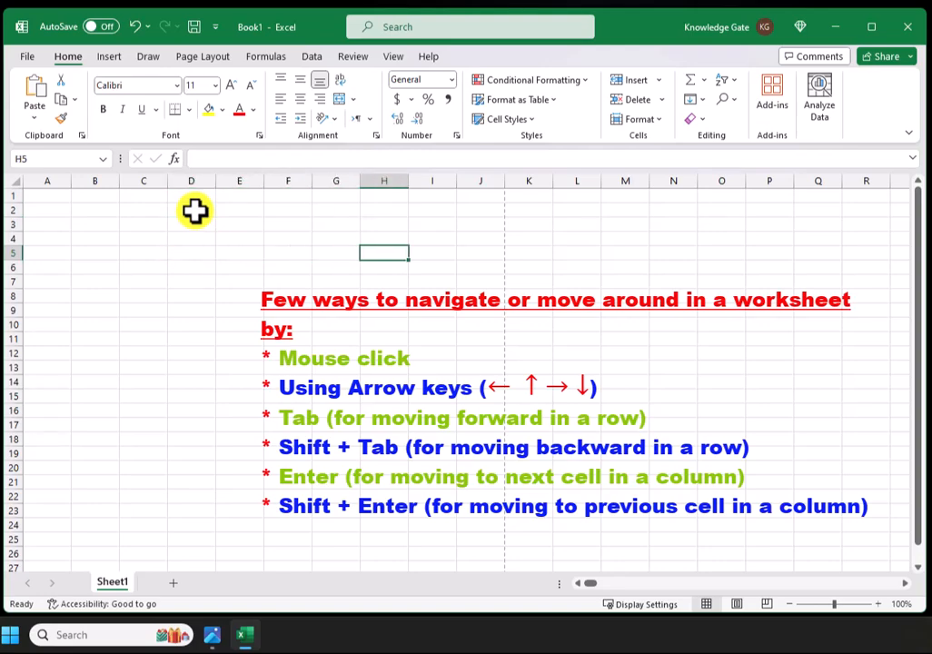
key("shift+Tab")
key("shift+Tab")
key("shift+Tab")
key("shift+Tab")
key("shift+Tab")
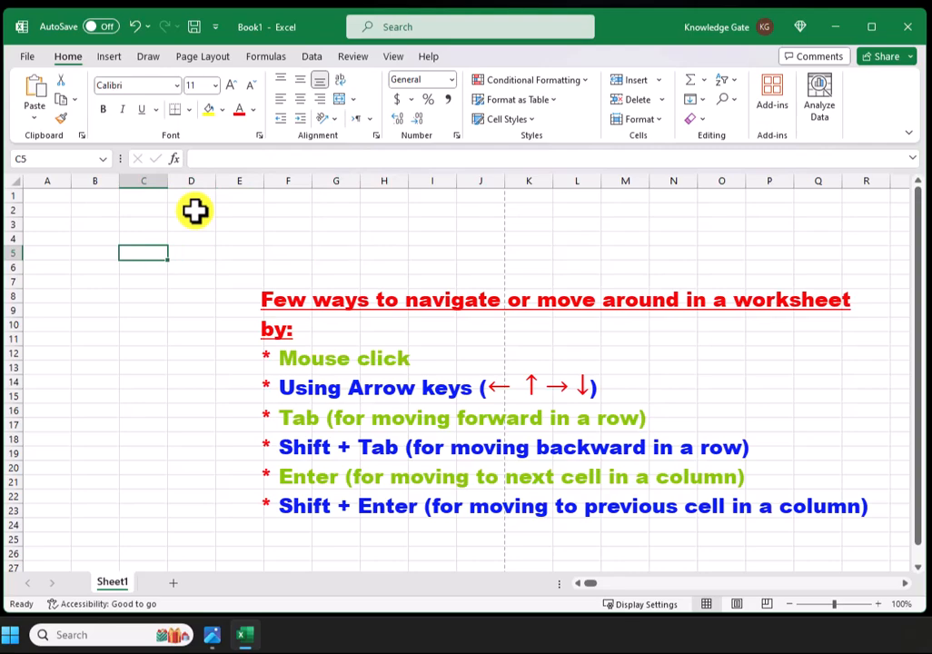
Move the active cell down column D to D10 and back up to D4, one row at a time
key("Return")
key("Return")
key("Return")
key("Return")
key("Return")
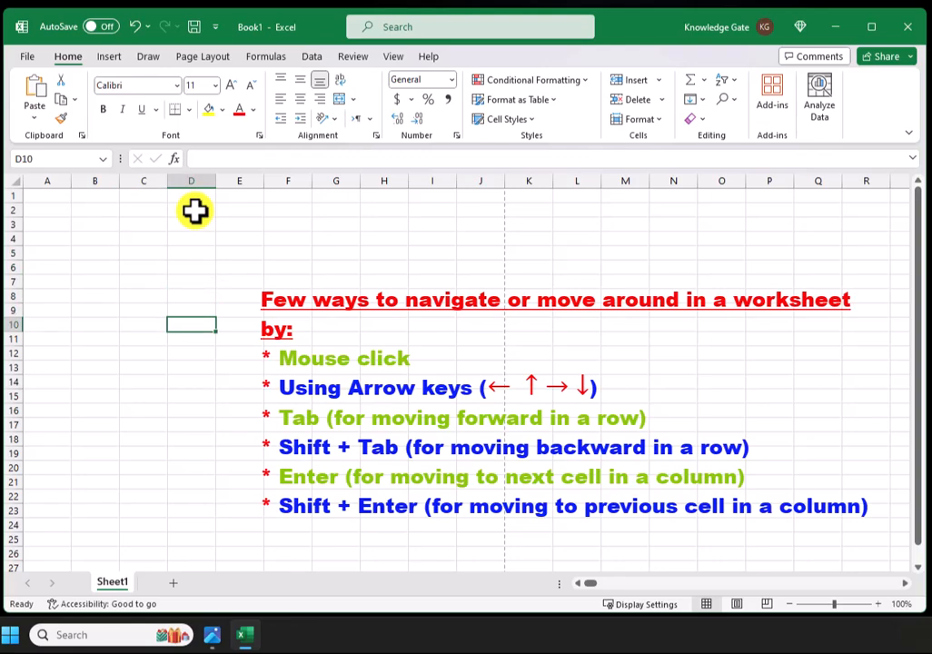
key("shift+Return")
key("shift+Return")
key("shift+Return")
key("shift+Return")
key("shift+Return")
key("shift+Return")
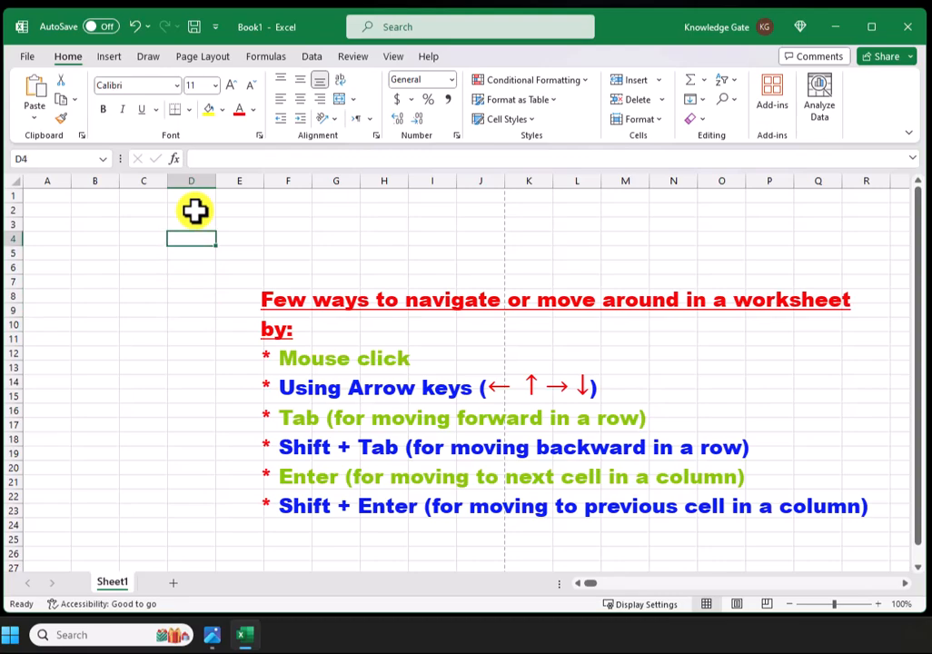
Enter the text "Hello World" in cell A1
key("ctrl+Home")
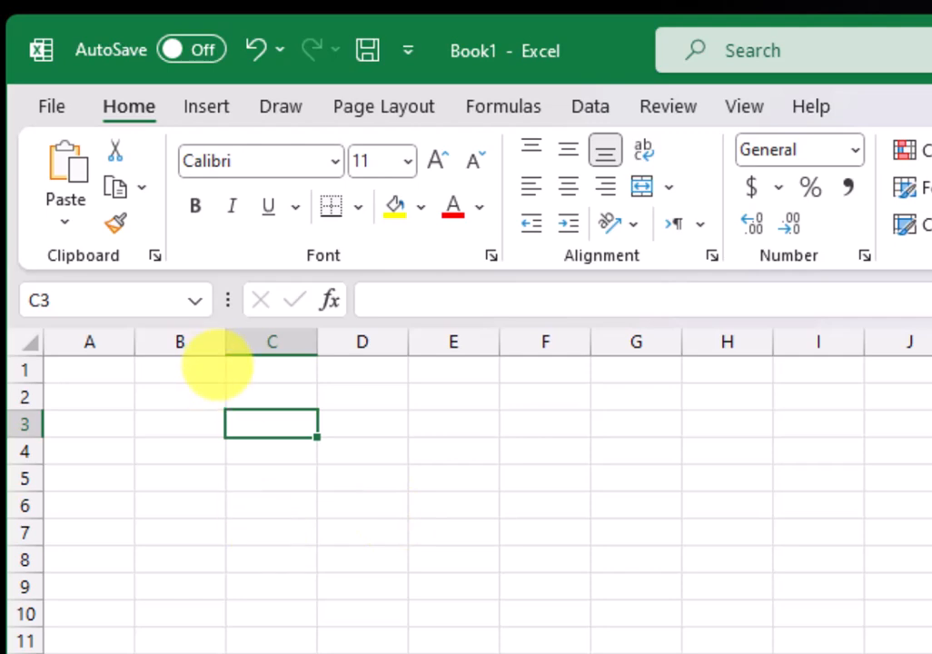
left_click(233, 396)
left_click(95, 368)
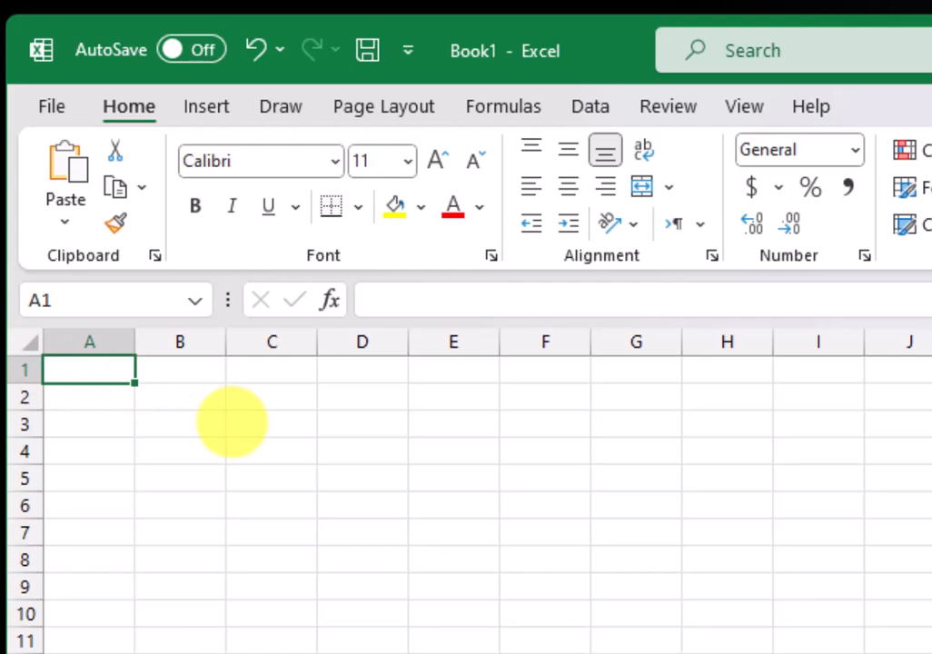
type("hE")
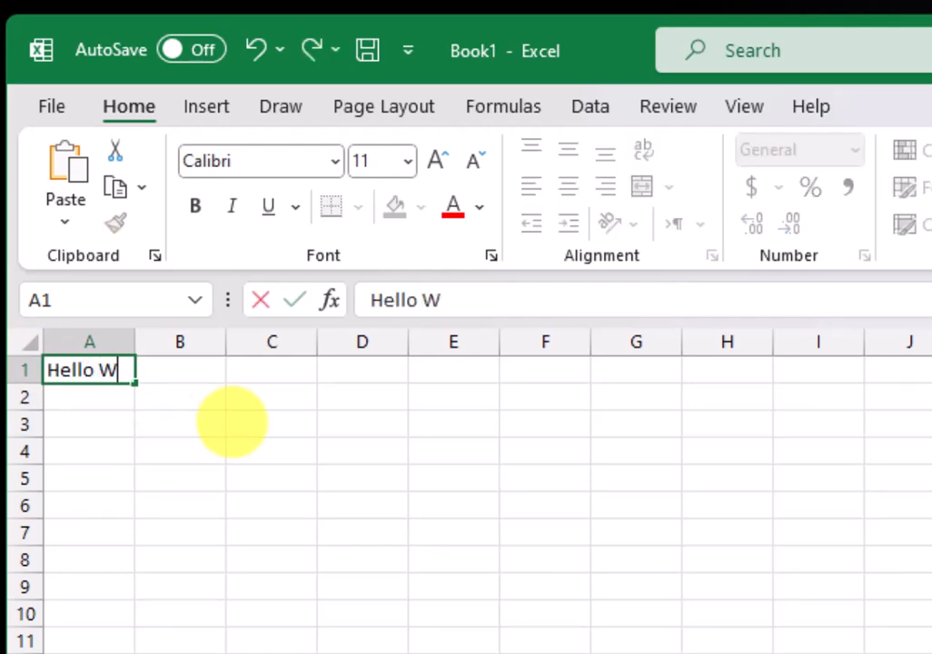
key("Return")
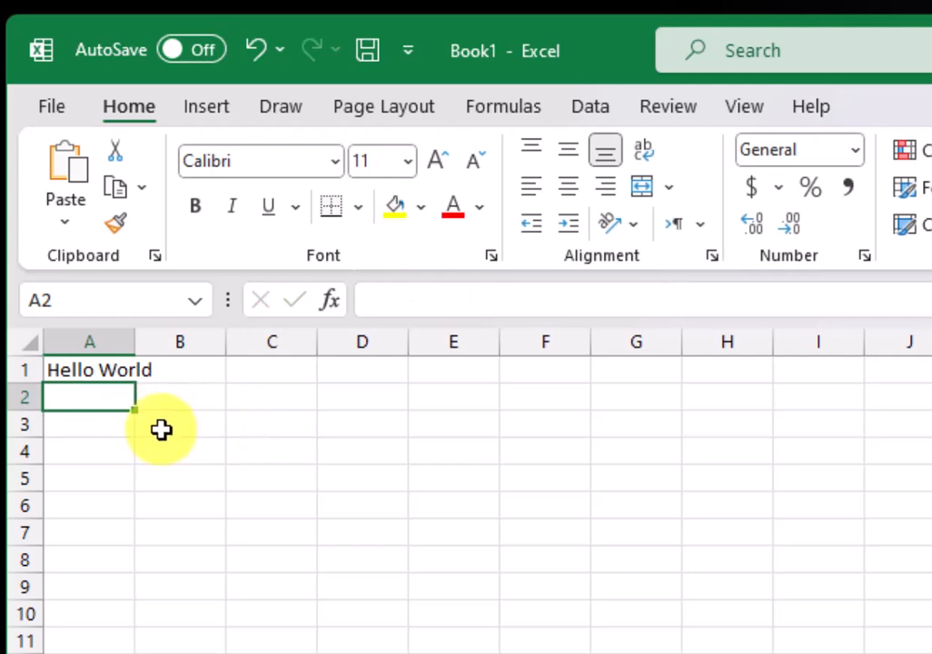
Edit the text in cell A1 through the formula bar, replacing the word "World" with "Excel"
left_click(82, 370)
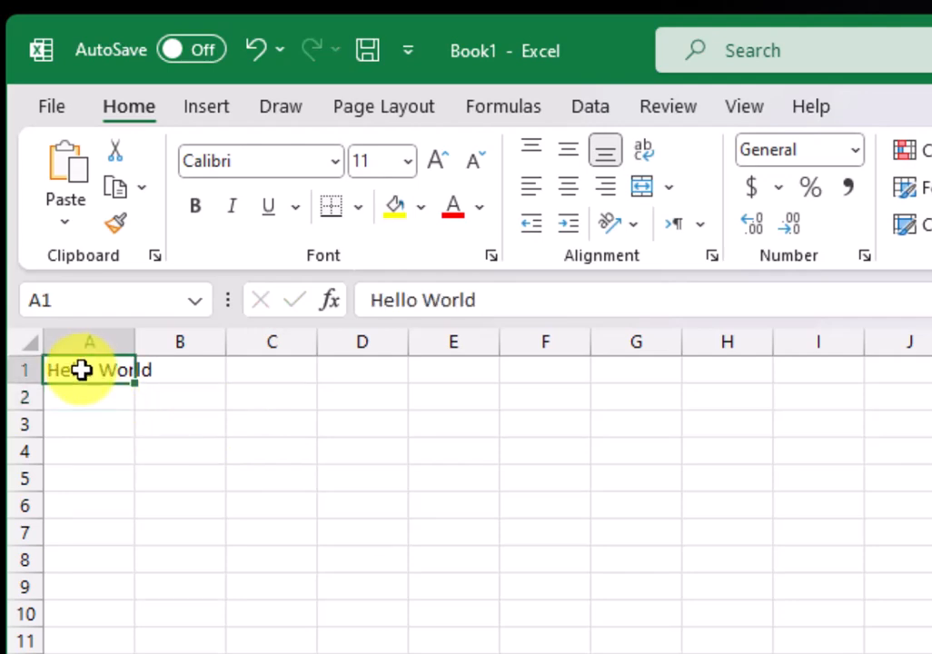
left_click_drag(496, 300, 274, 289)
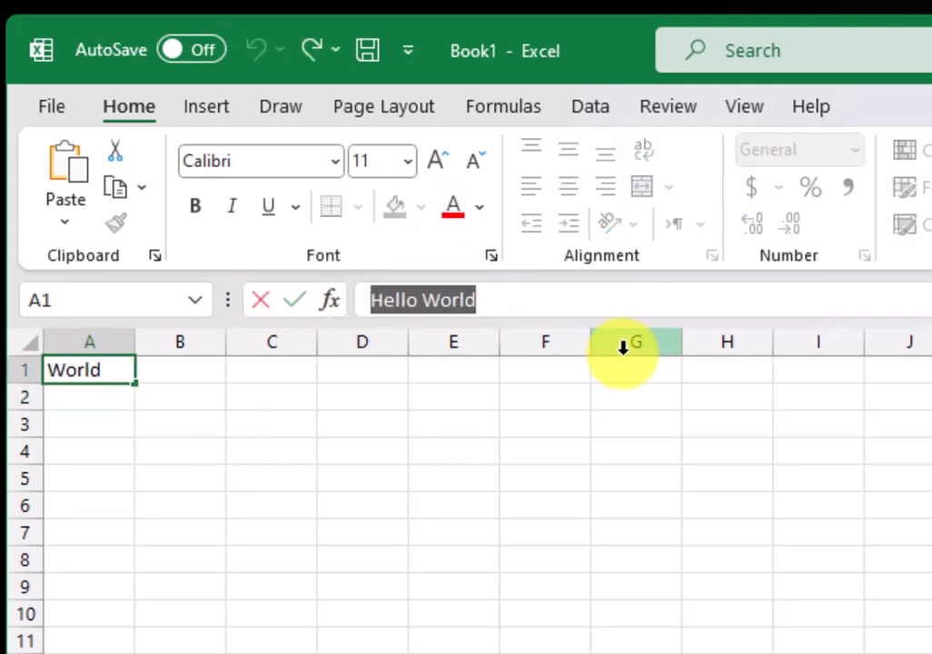
left_click(541, 312)
double_click(453, 300)
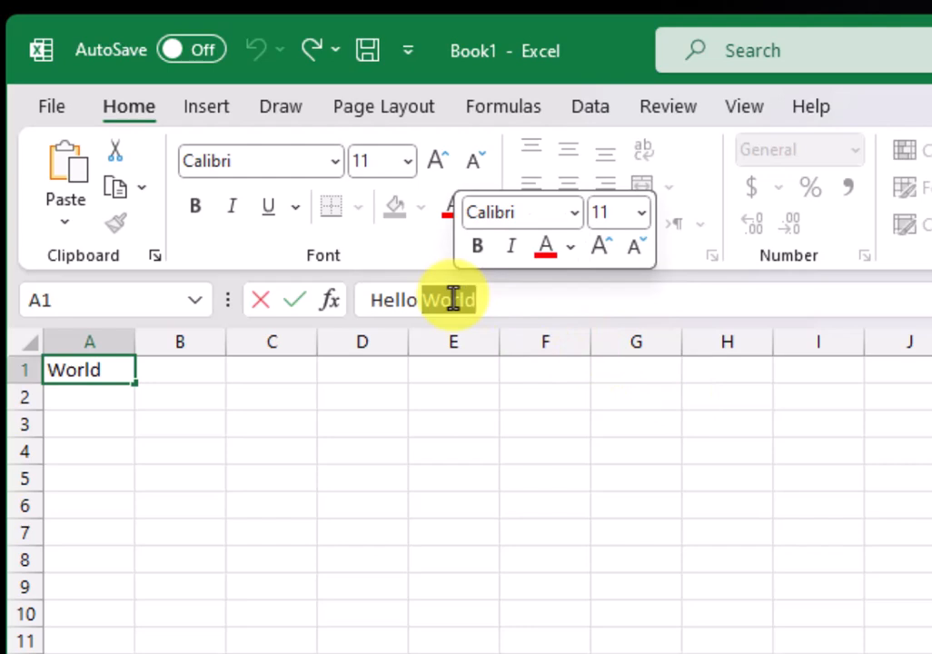
type("Excel")
key("Return")
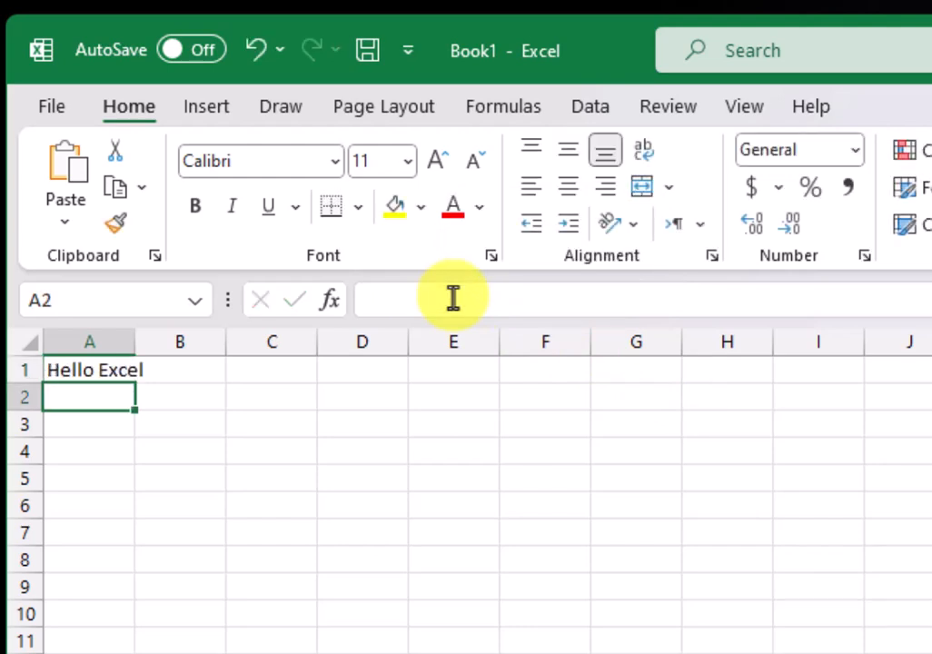
Overwrite cell A1 with "This is going to overwrite" and undo that entry
left_click(83, 373)
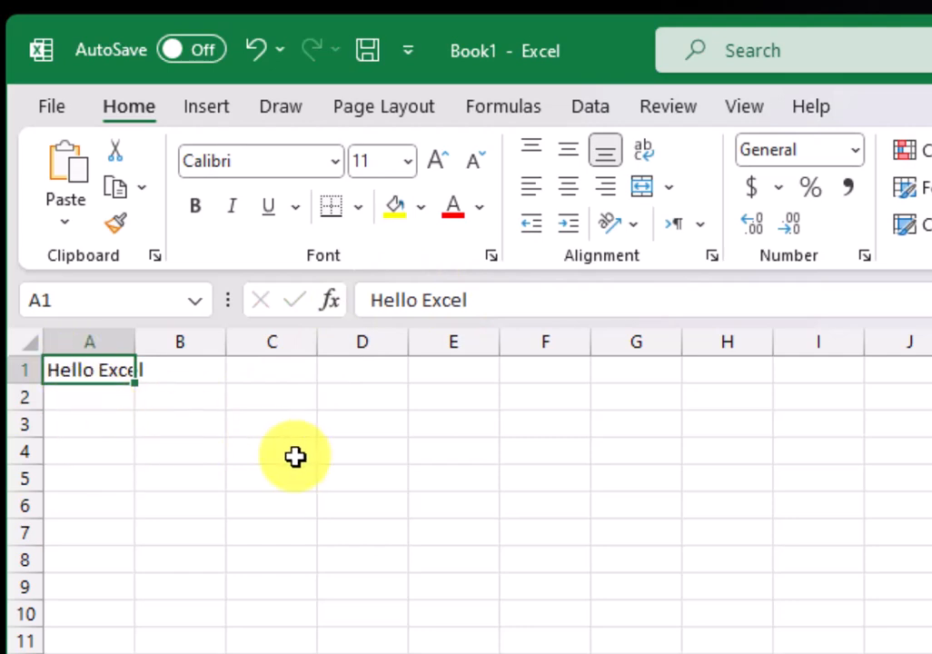
type("This is going to ove")
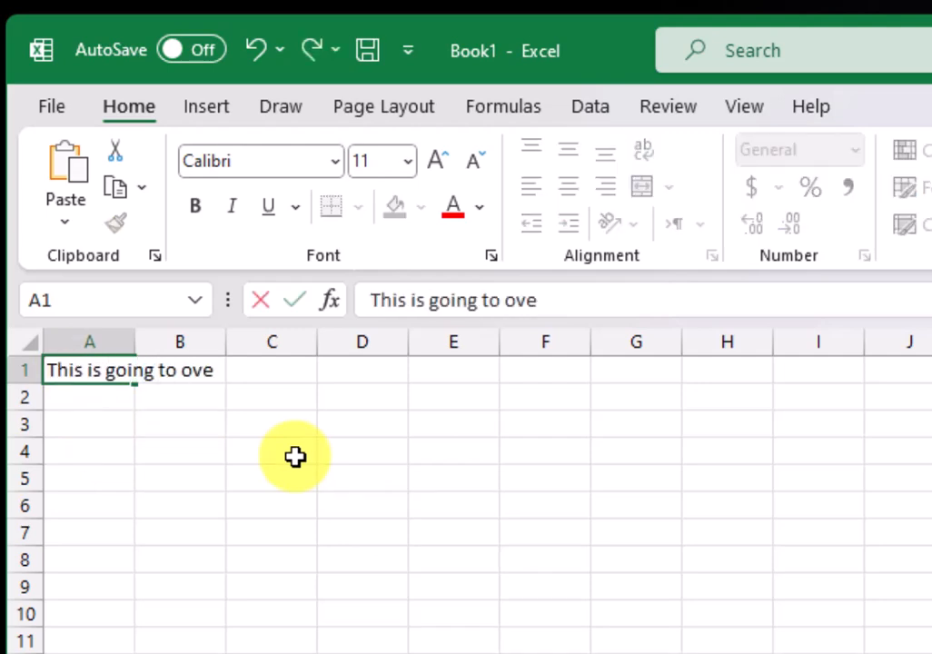
type("rwrite")
key("Return")
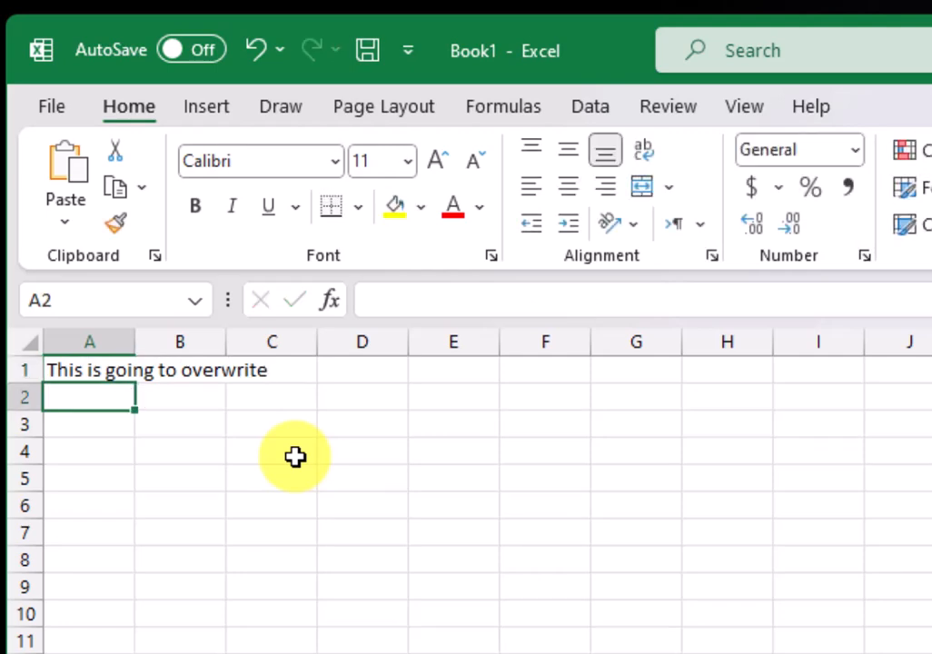
left_click(80, 370)
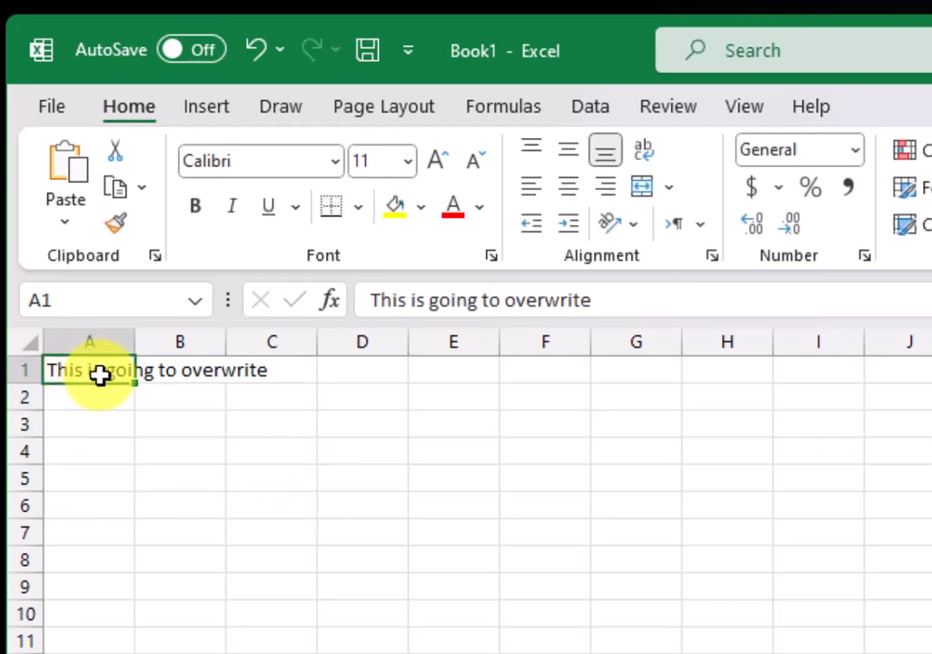
left_click(257, 53)
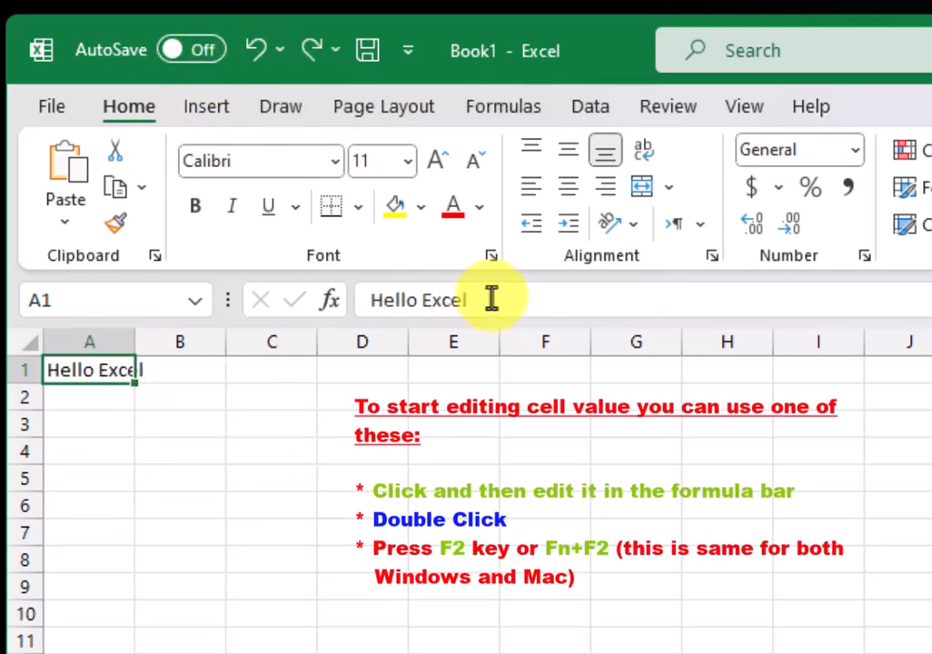
Open cell A1's text for editing in the formula bar and directly in the cell, leaving each edit without entering text
left_click(421, 302)
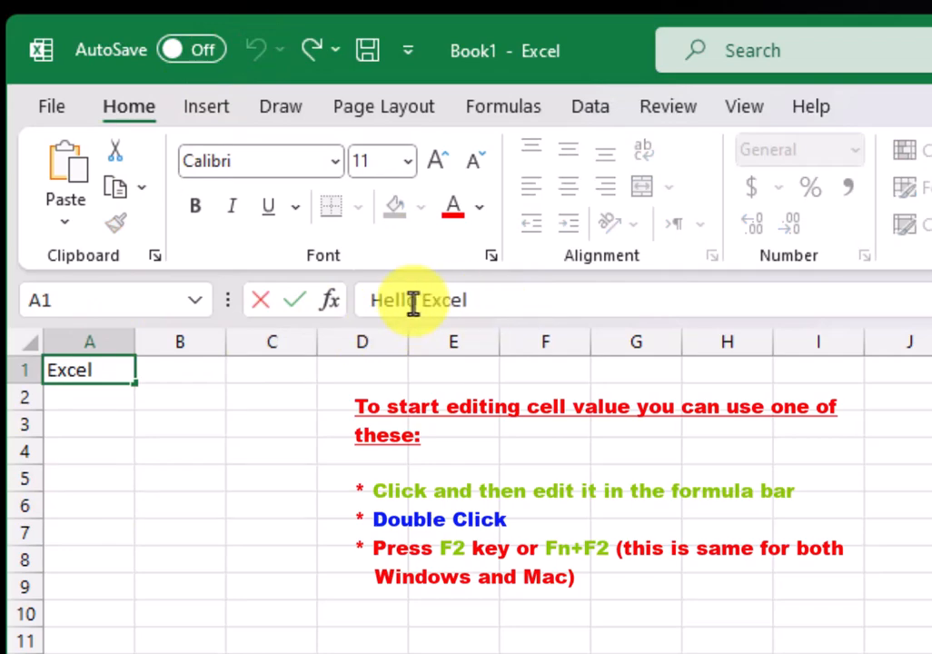
left_click_drag(480, 303, 315, 290)
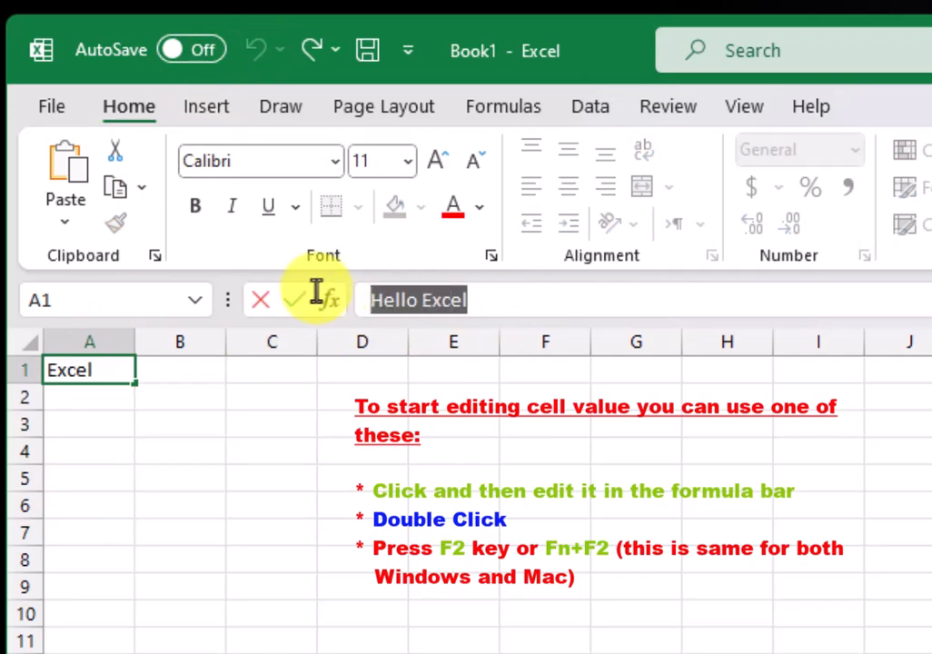
double_click(85, 379)
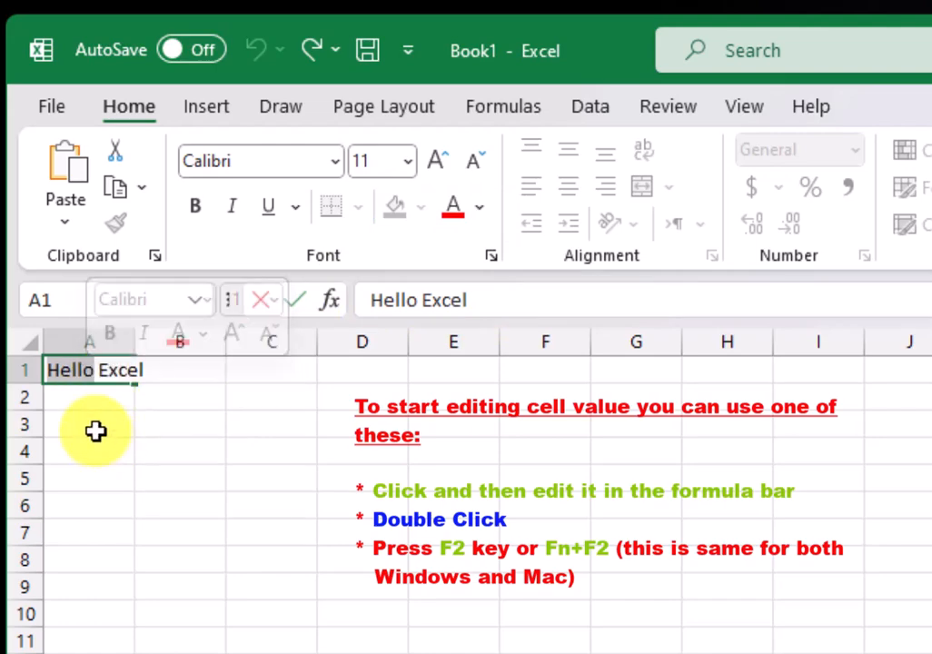
left_click(100, 435)
left_click(105, 368)
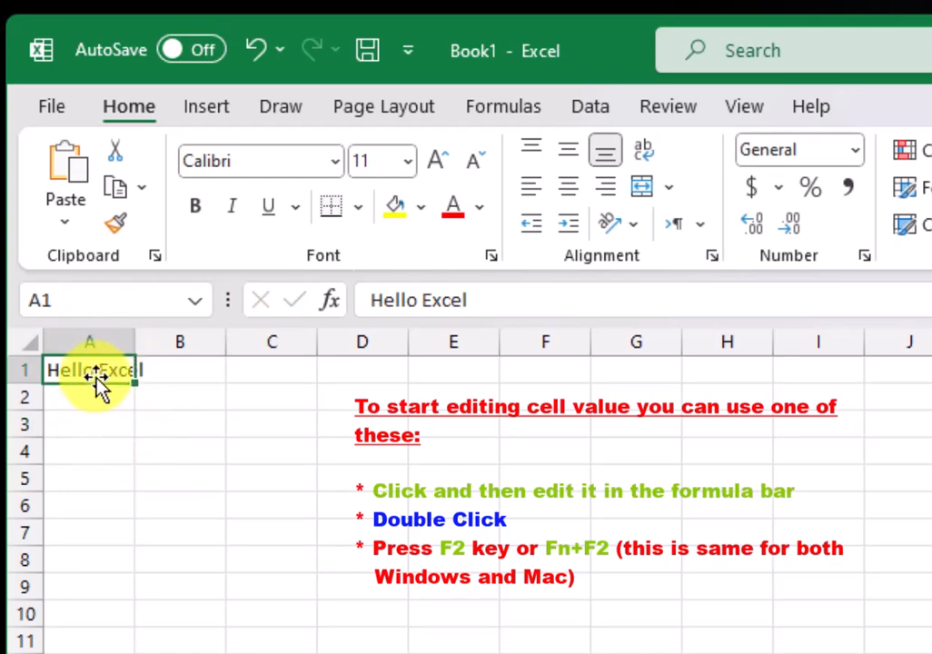
double_click(96, 373)
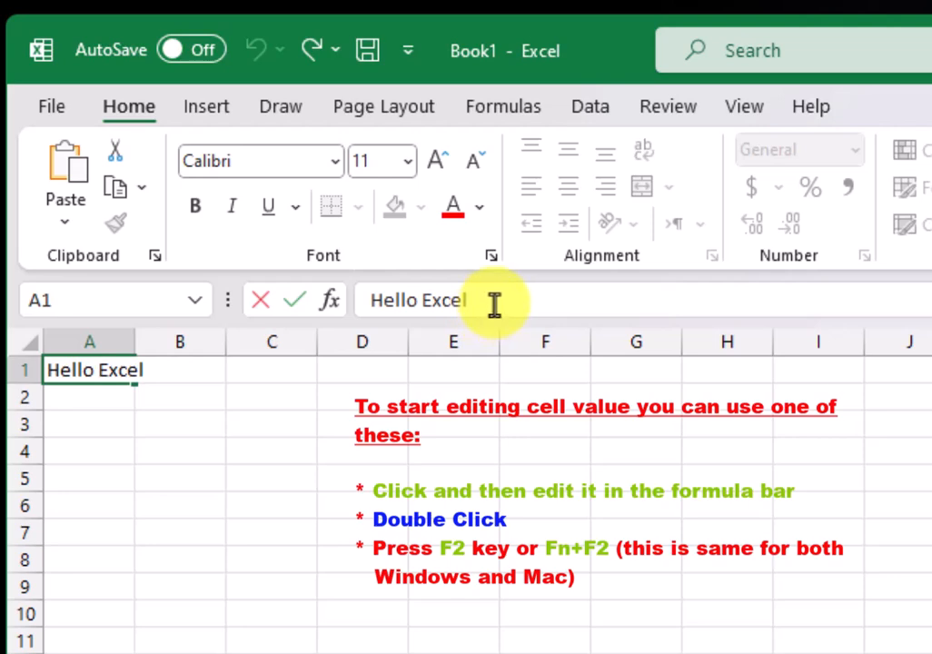
left_click(178, 457)
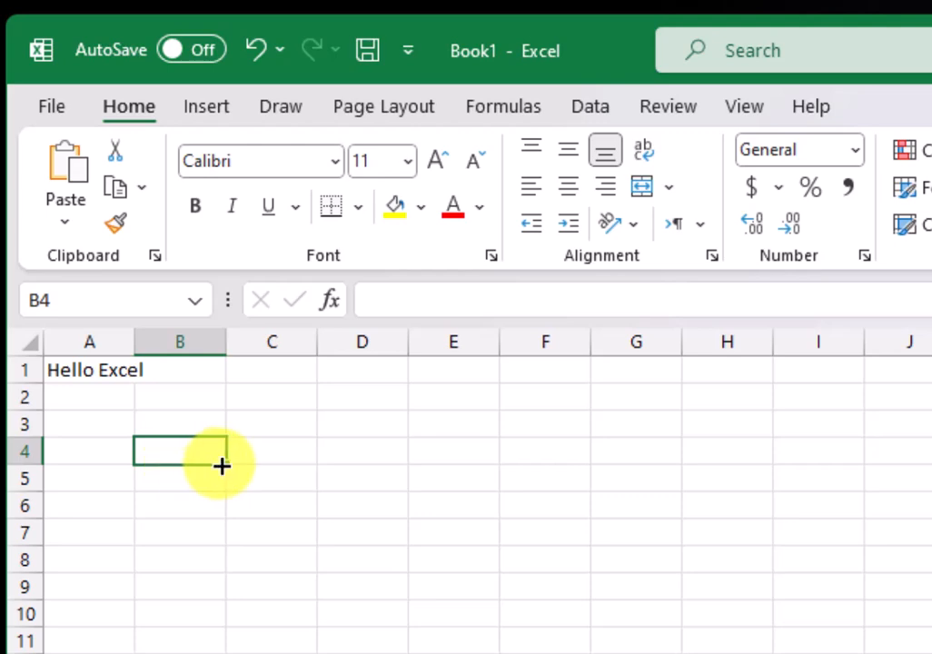
Overwrite the whole content of cell A1 with "flajslfjalsjflasf"
left_click(100, 378)
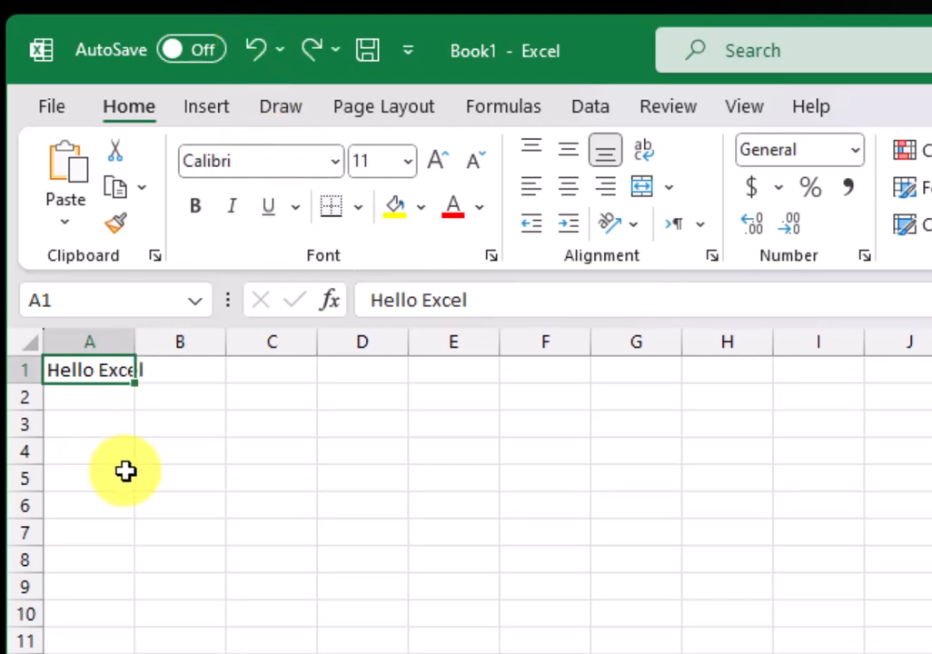
type("flajslfjalsjflasf")
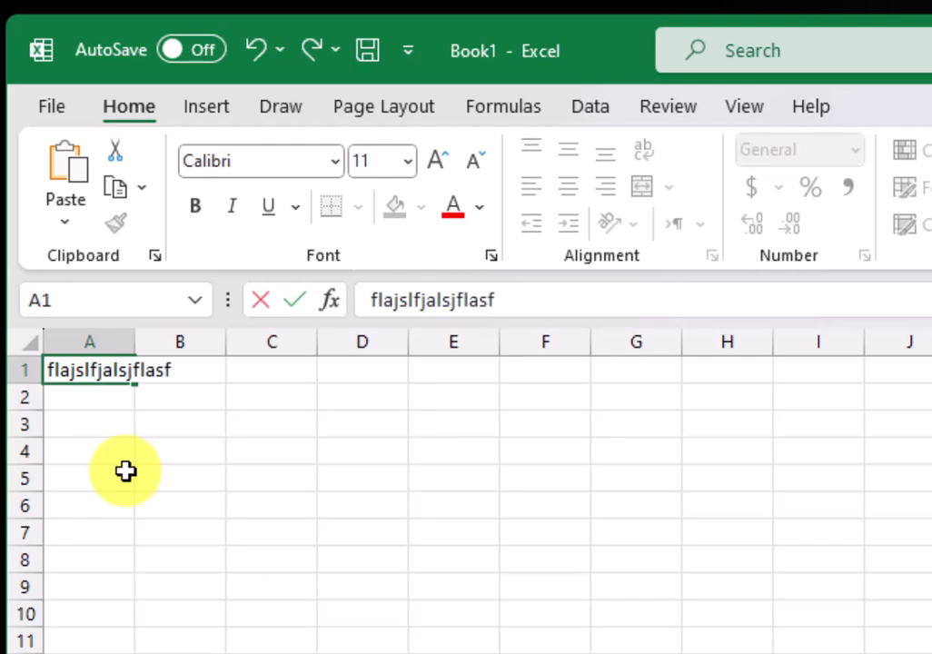
key("Return")
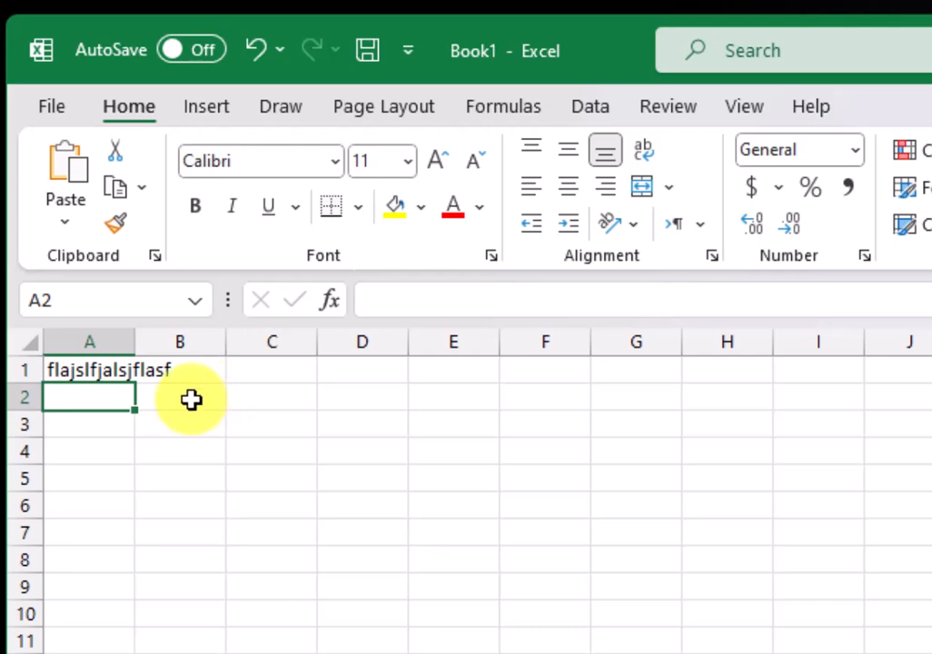
Enter the number 1234 in cell B1, beside the long text in A1
left_click(195, 369)
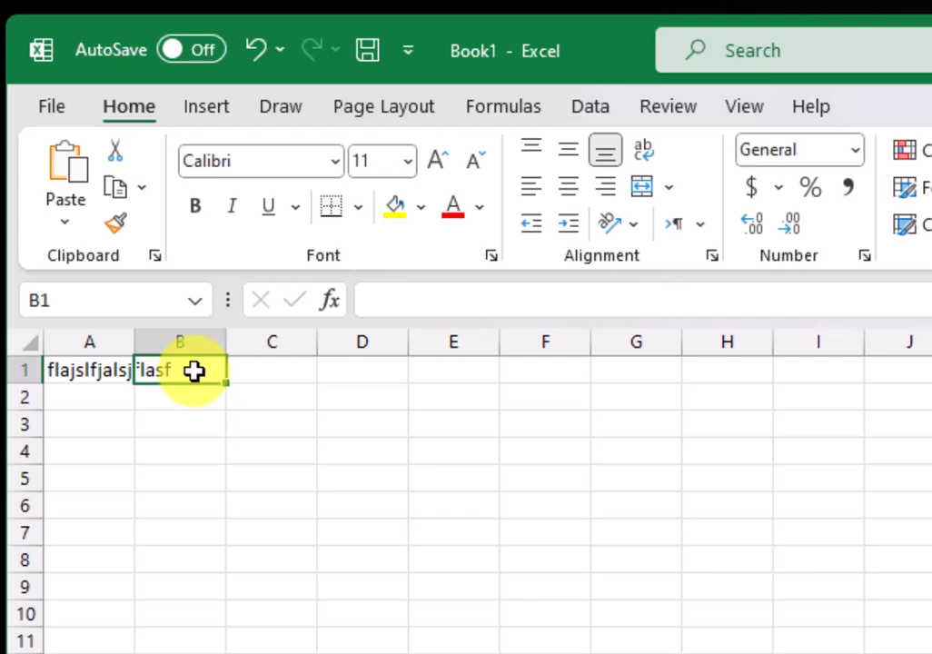
type("1234")
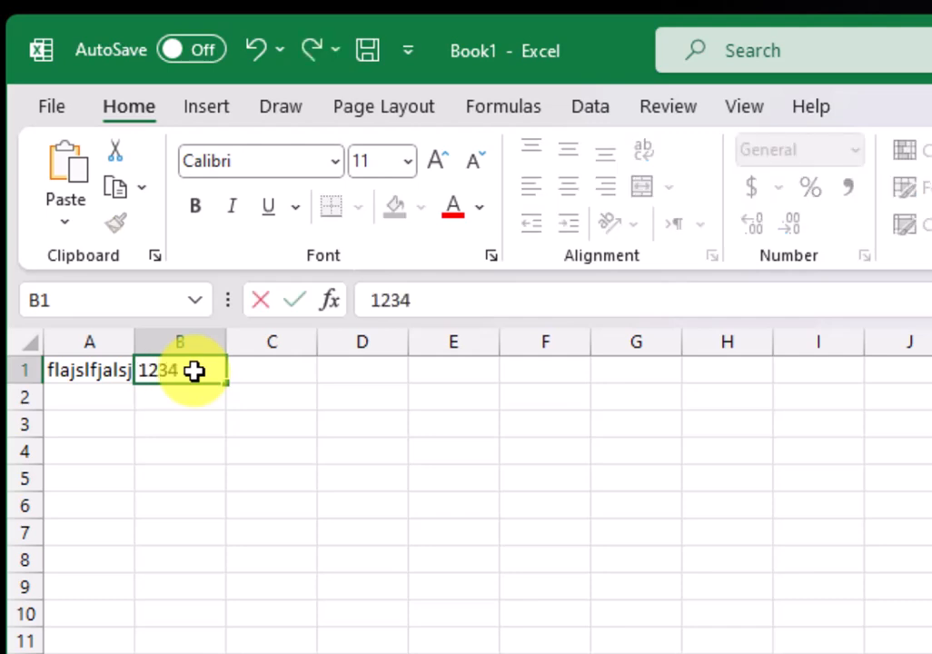
key("Return")
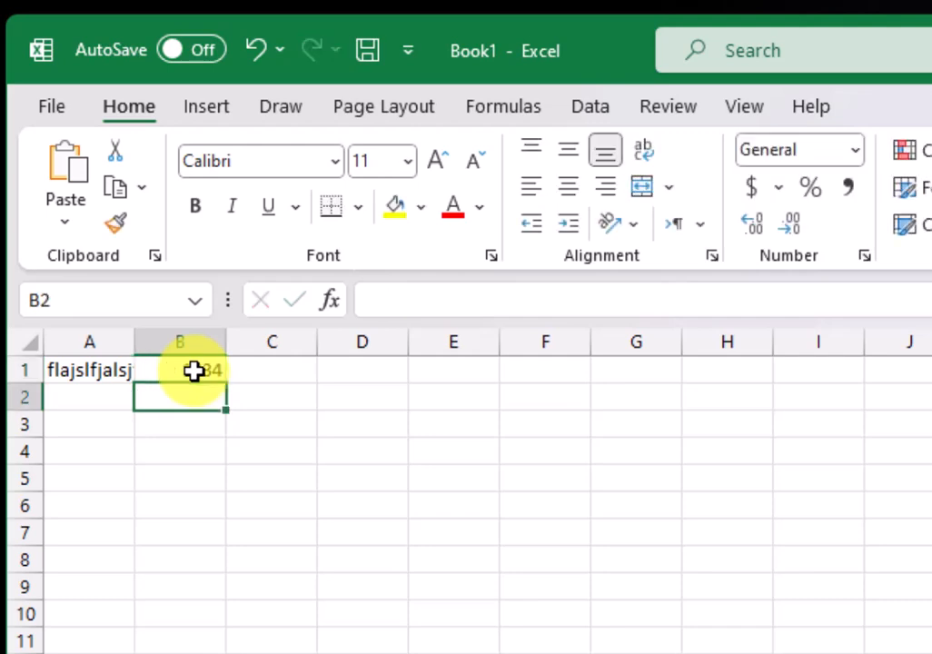
Widen column A by hand to about 14.22 (135 pixels) so that the whole text of A1 fits
left_click(87, 375)
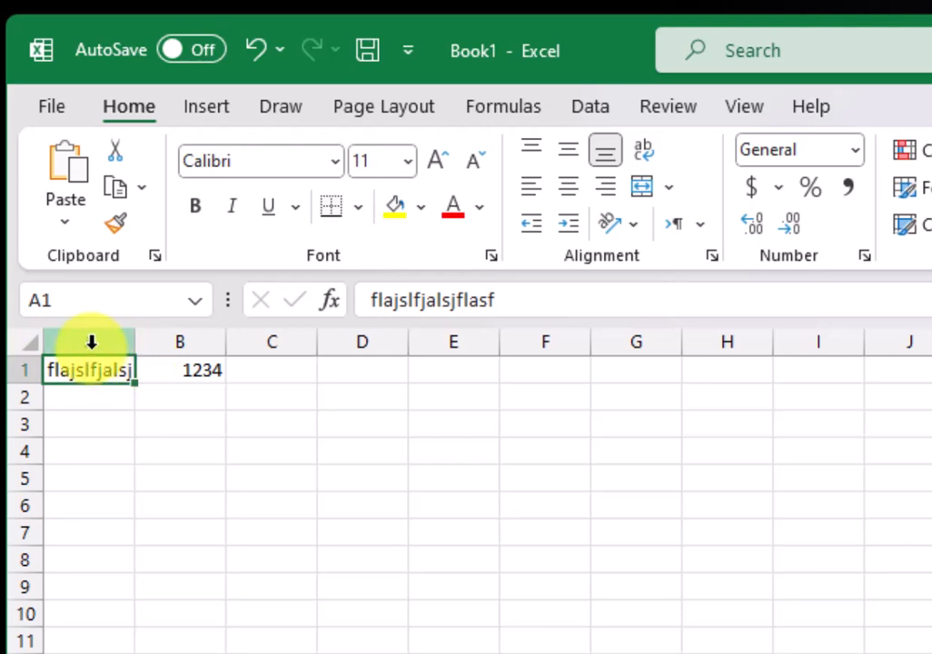
left_click_drag(135, 337, 197, 337)
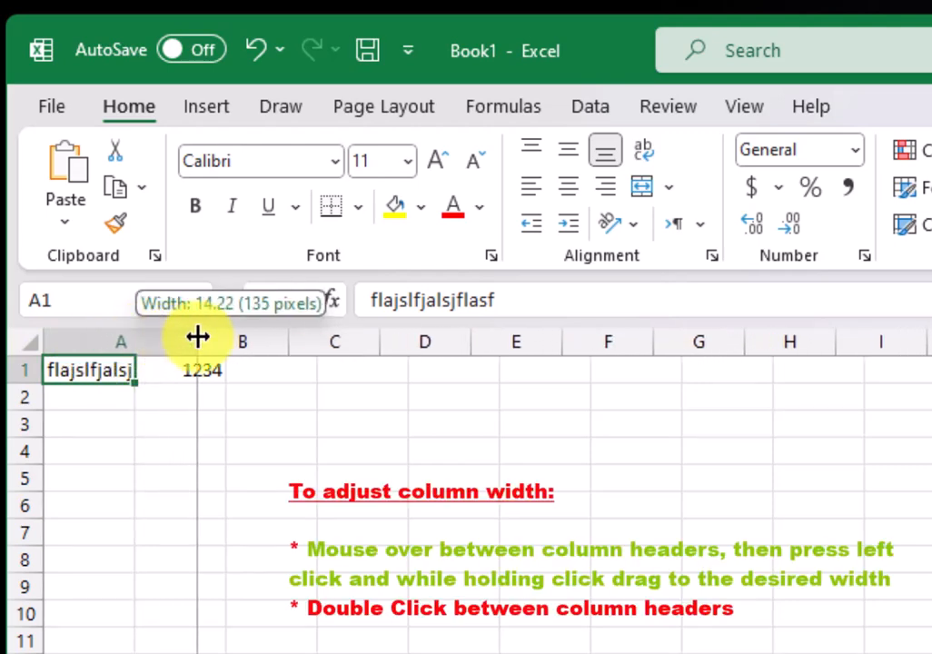
left_click_drag(198, 337, 198, 339)
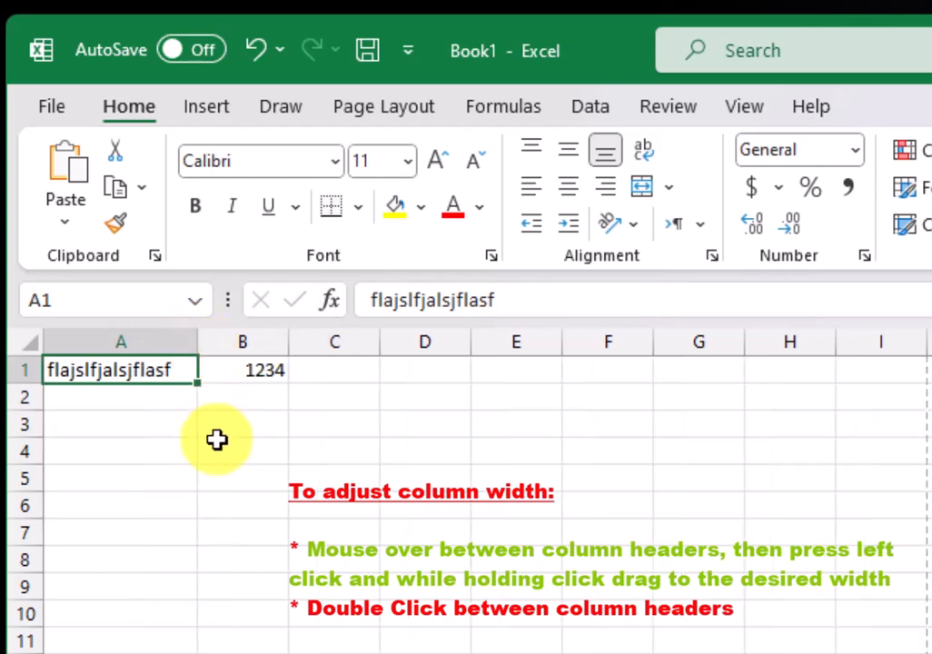
Narrow column A by hand until A1's text is cut off, and autofit the column to its content
left_click_drag(198, 342, 138, 341)
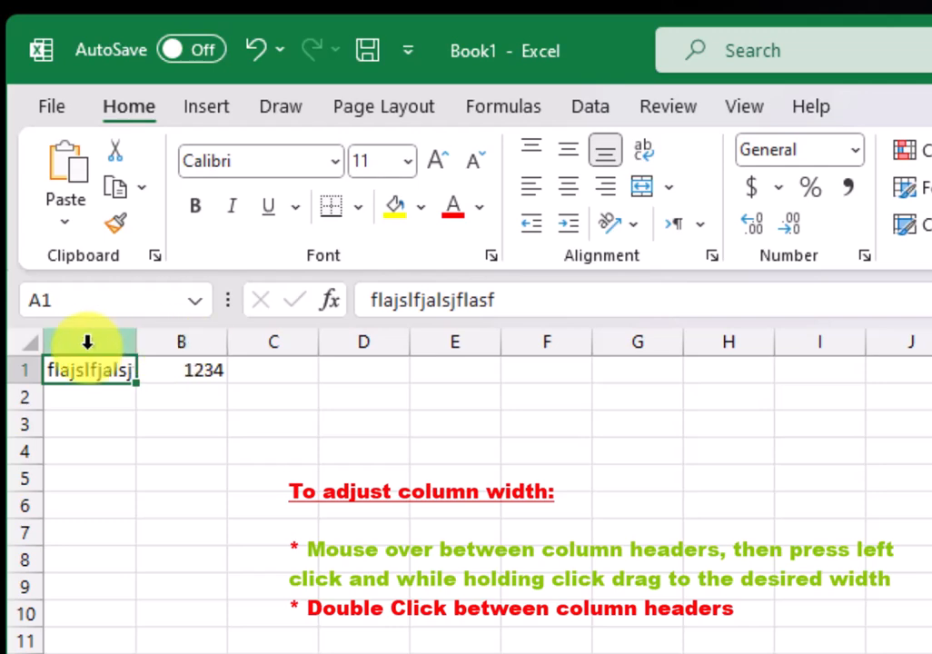
double_click(133, 341)
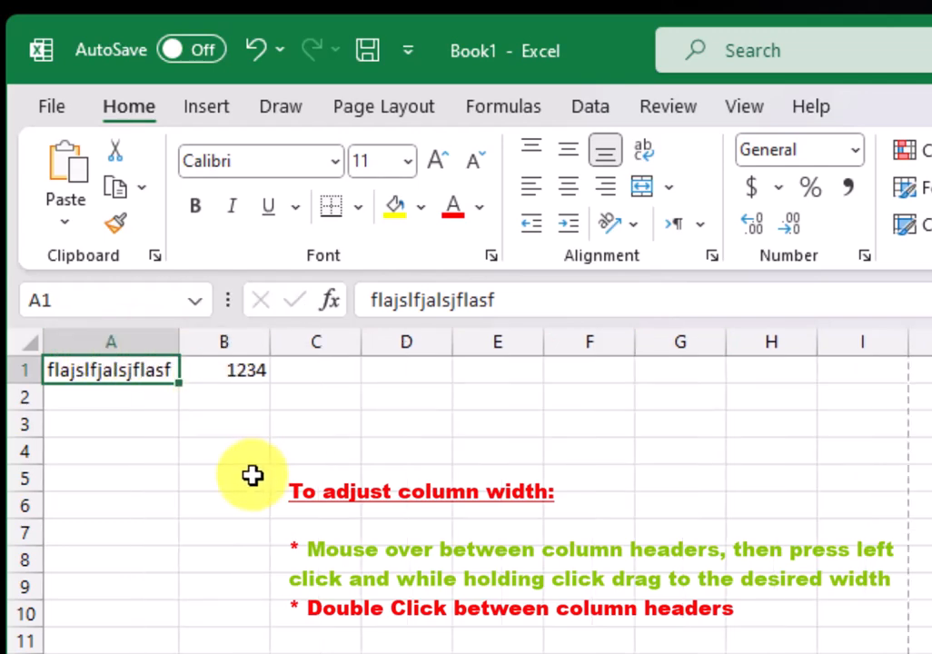
left_click(214, 449)
mouse_move(42, 382)
left_mouse_down()
mouse_move(52, 451)
mouse_move(39, 448)
mouse_move(37, 386)
left_mouse_up()
left_click(51, 460)
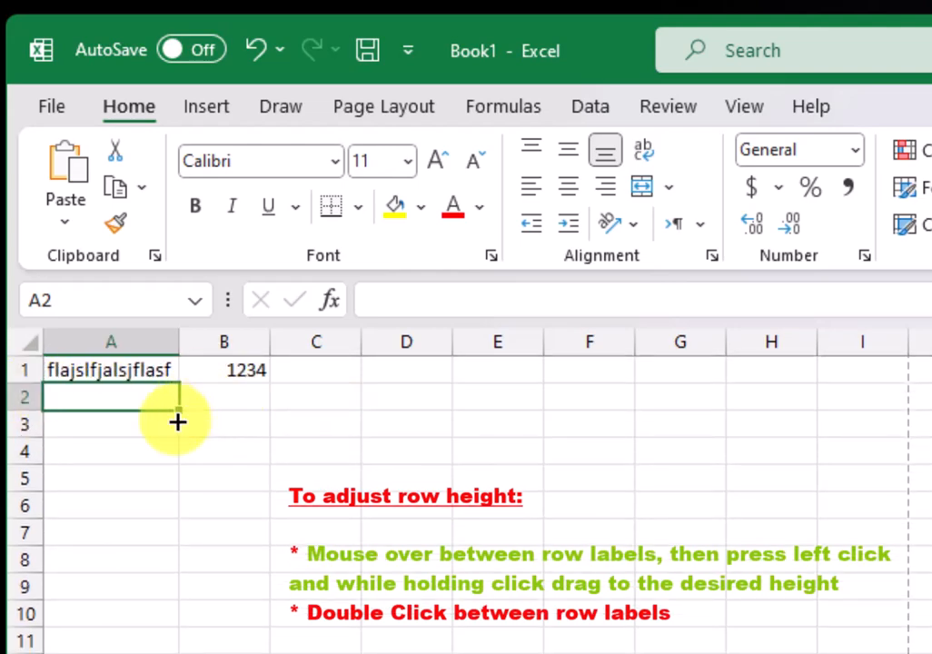
Enter the formula =3+7 in cell B4 and inspect the formula behind its displayed value
left_click(259, 450)
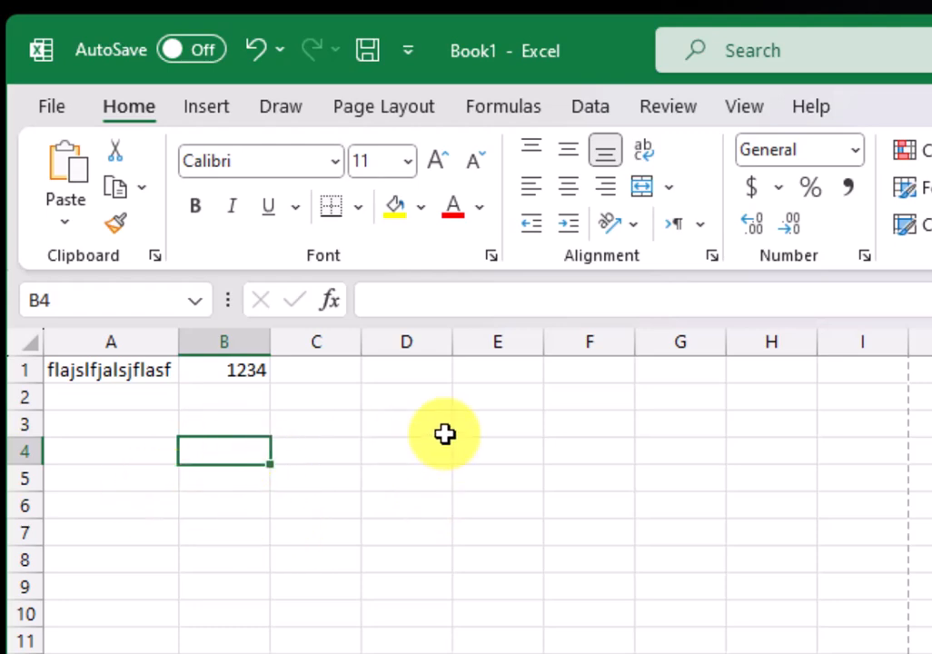
type("=")
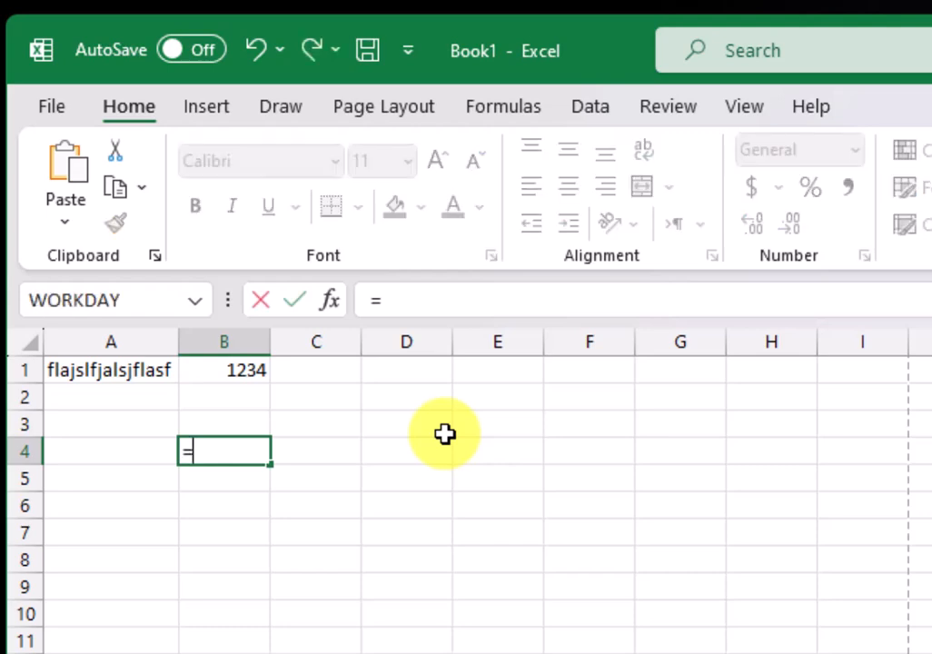
type("3")
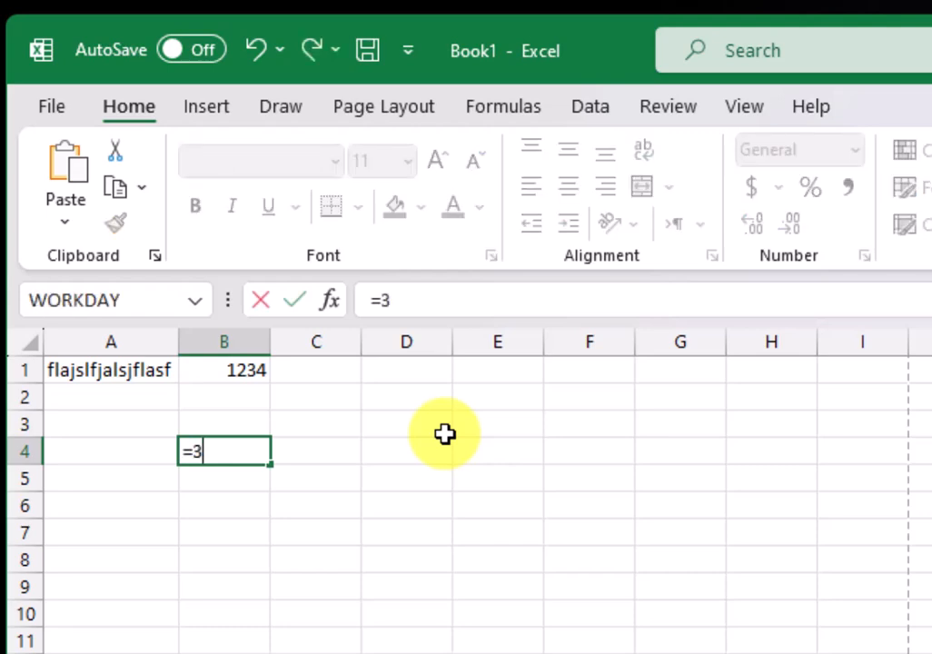
type("+7")
key("Return")
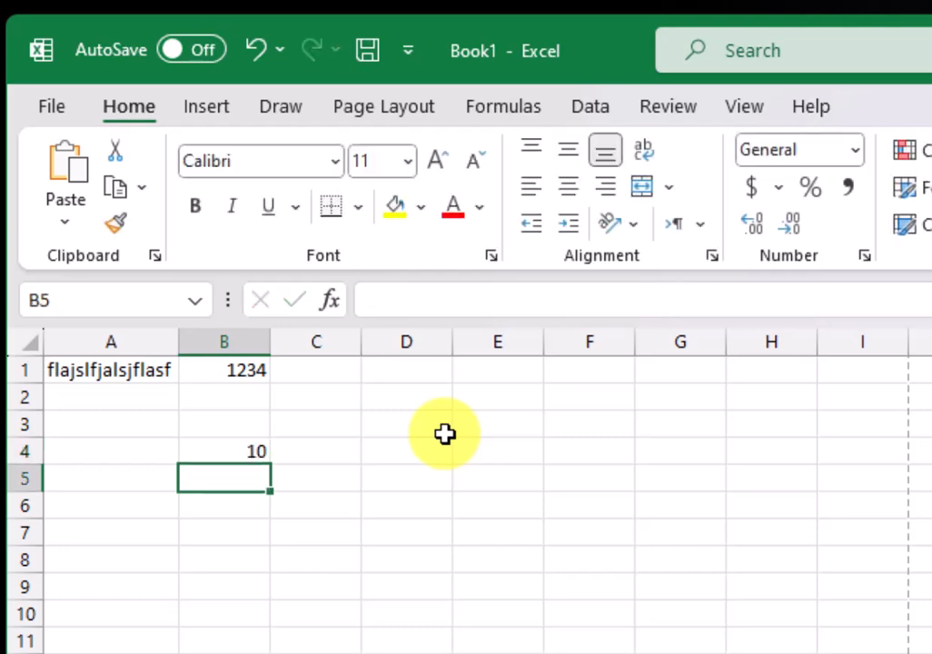
left_click(235, 454)
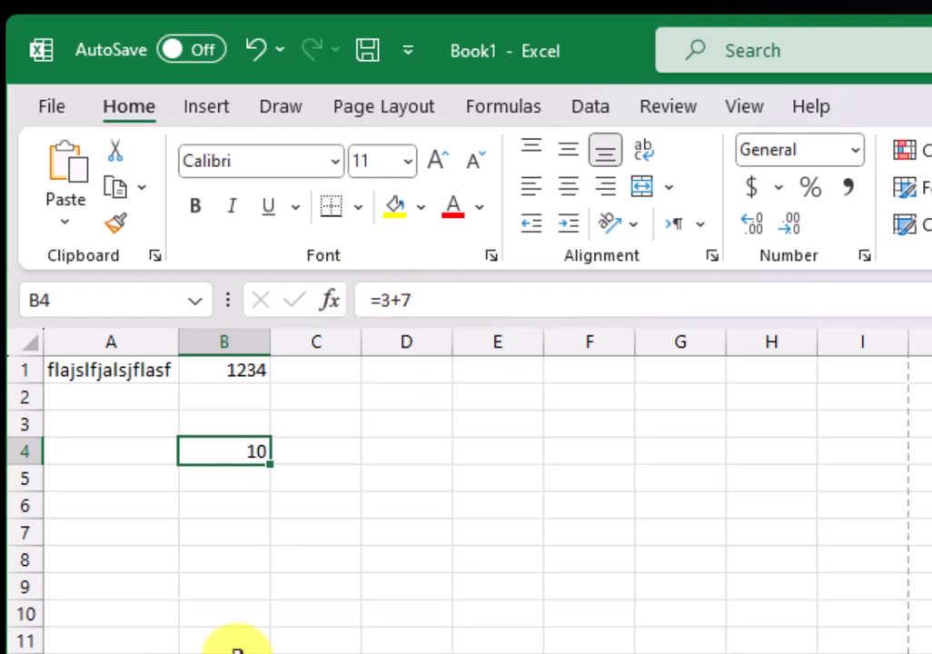
left_click(229, 478)
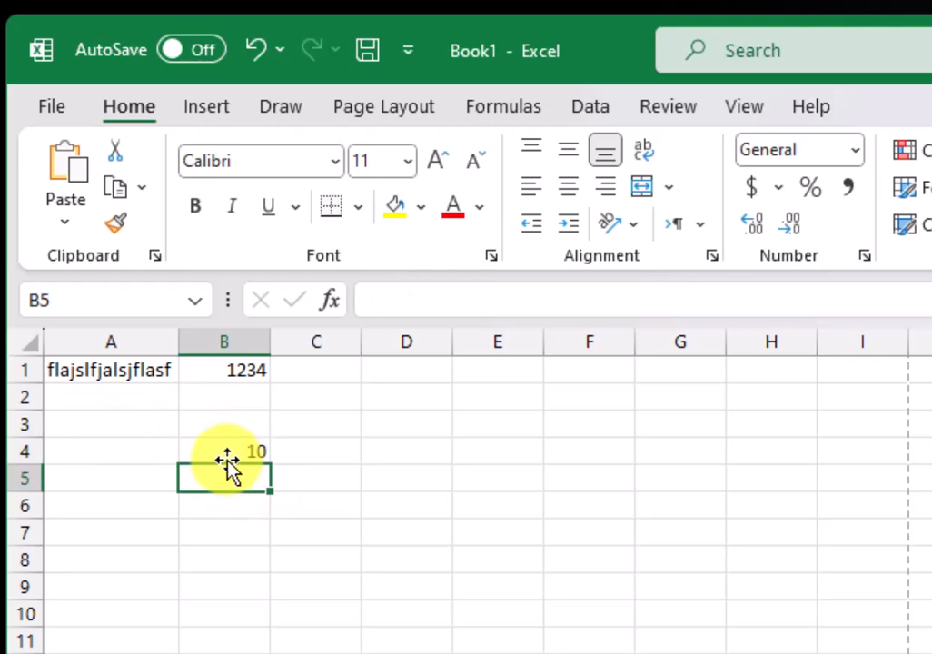
left_click(225, 452)
left_click(223, 545)
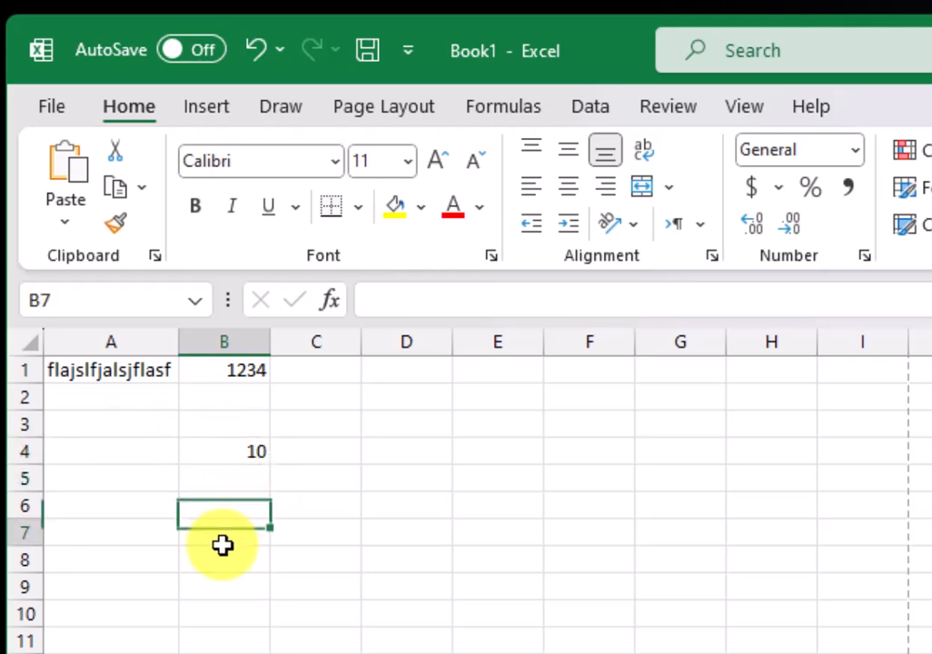
Enter the number 3 in cell A6 and the number 7 in cell B6
left_click(129, 505)
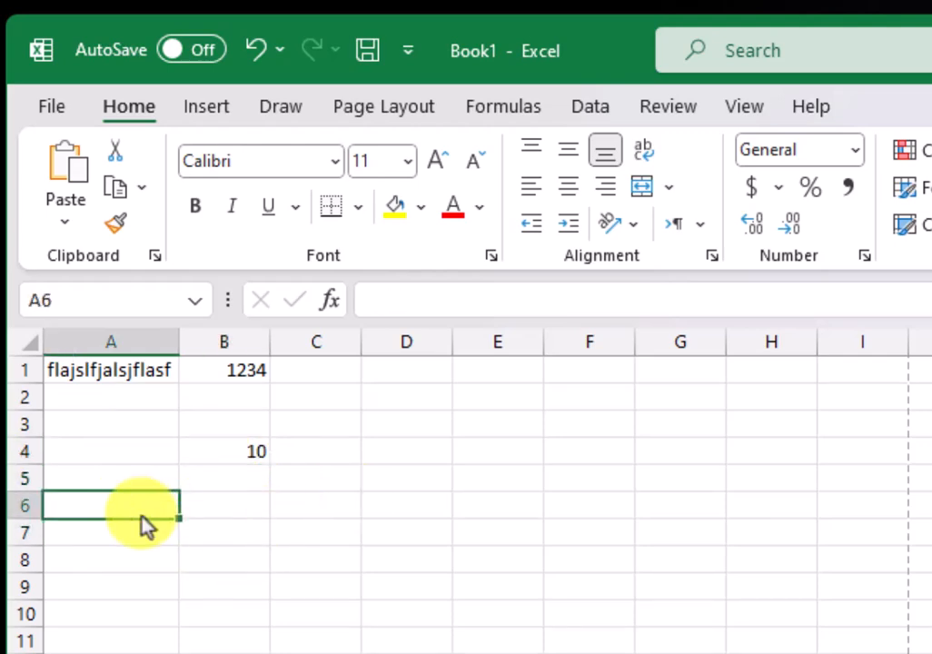
type("3")
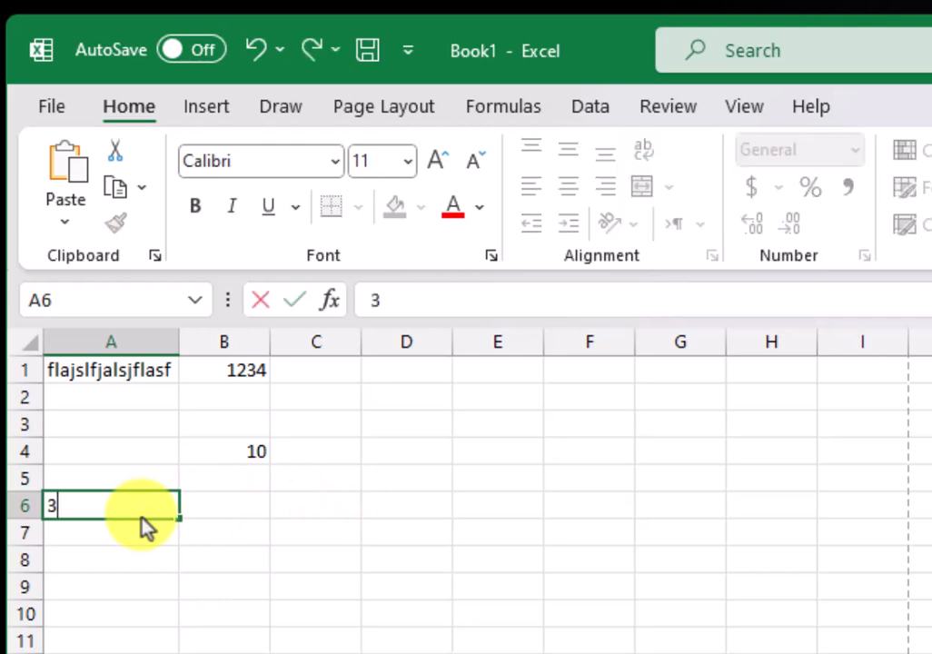
key("Return")
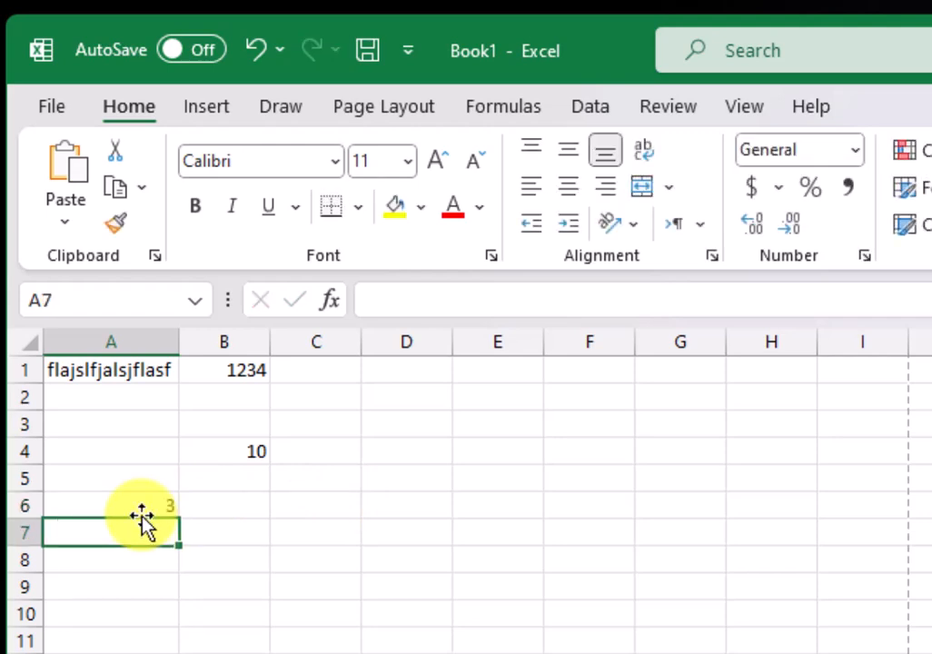
key("Up")
key("Right")
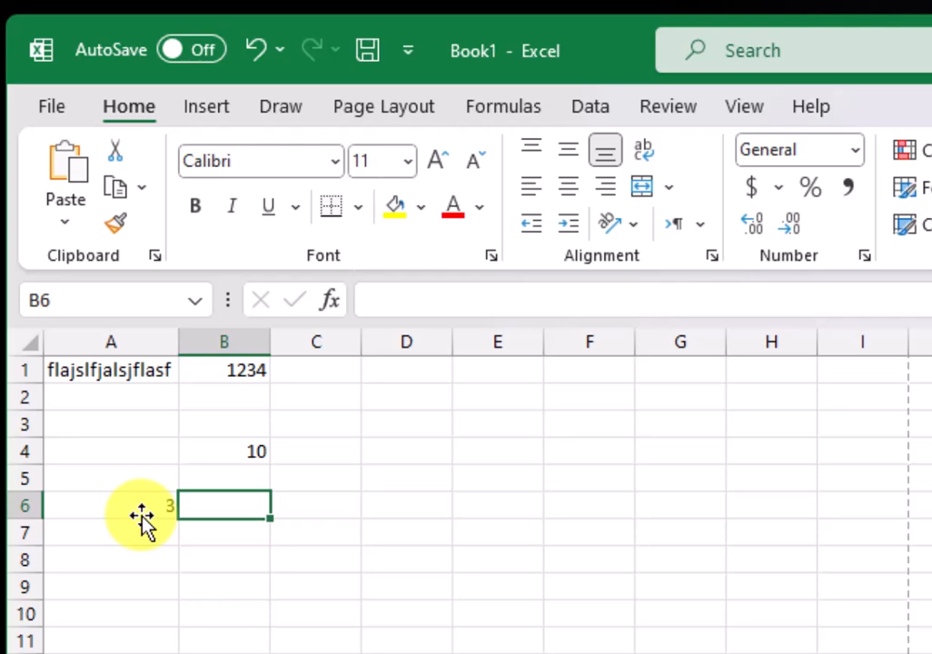
type("7")
key("Return")
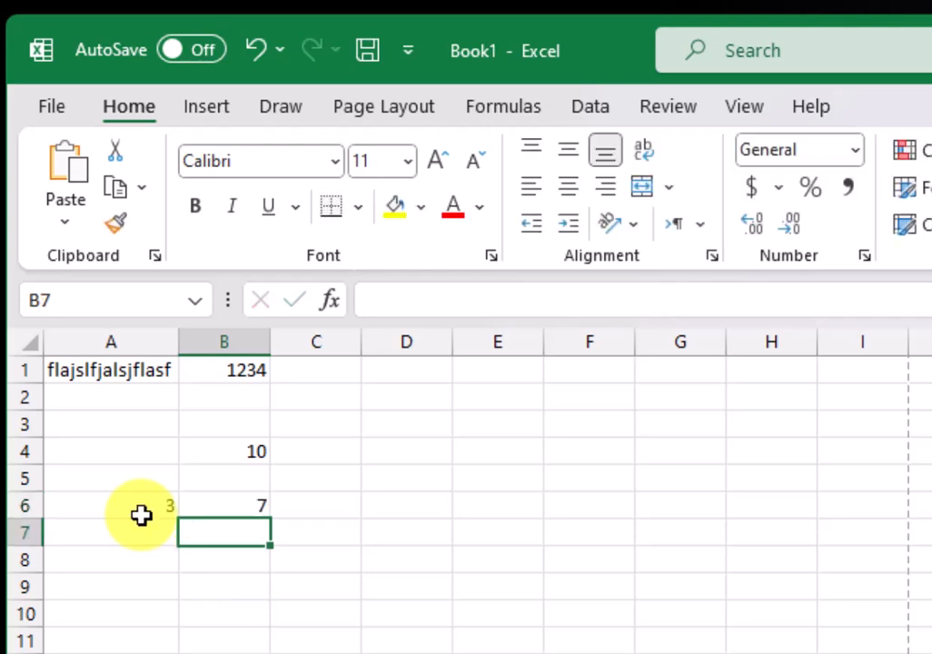
Enter the cell-reference formula =A6+B6 in cell C6 and inspect the formula behind its displayed value
left_click(311, 501)
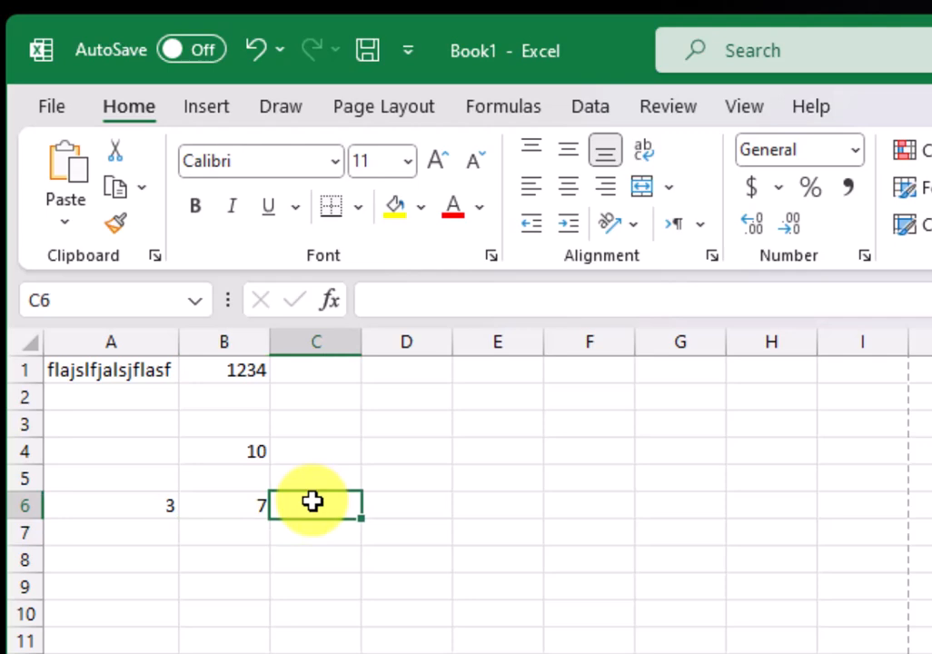
type("=")
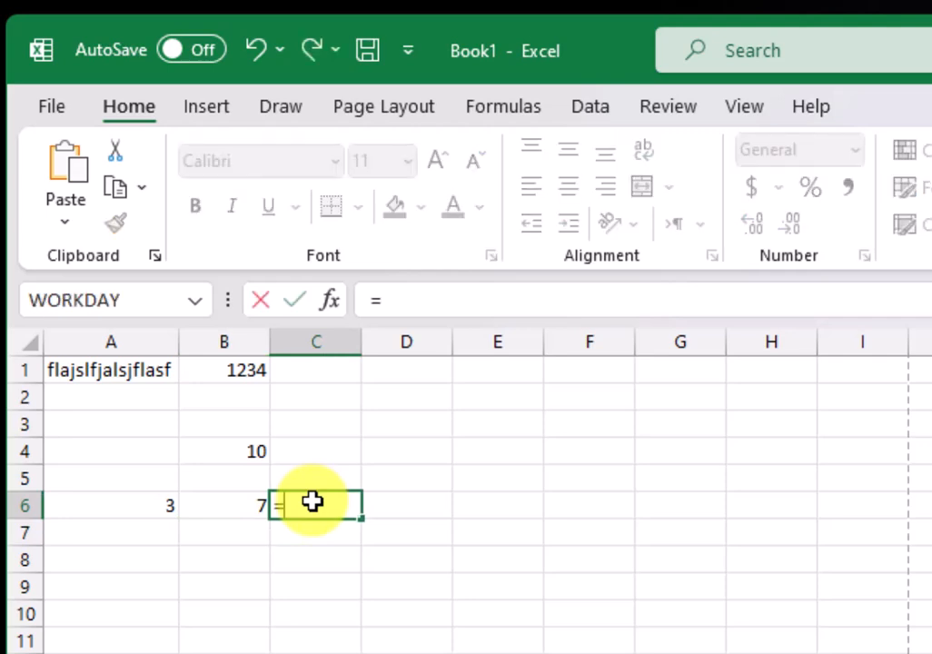
left_click(145, 505)
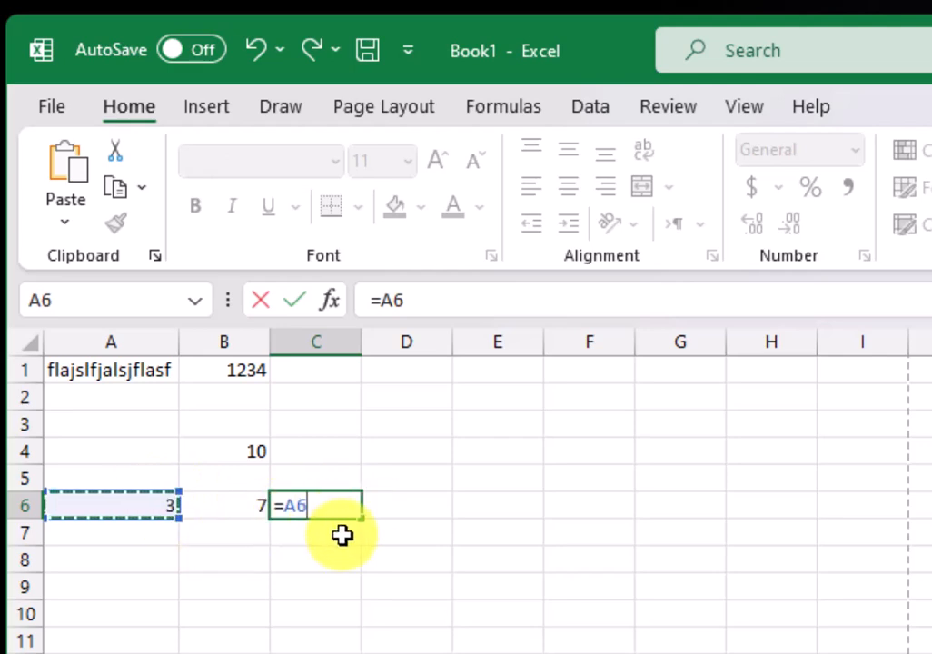
type("+")
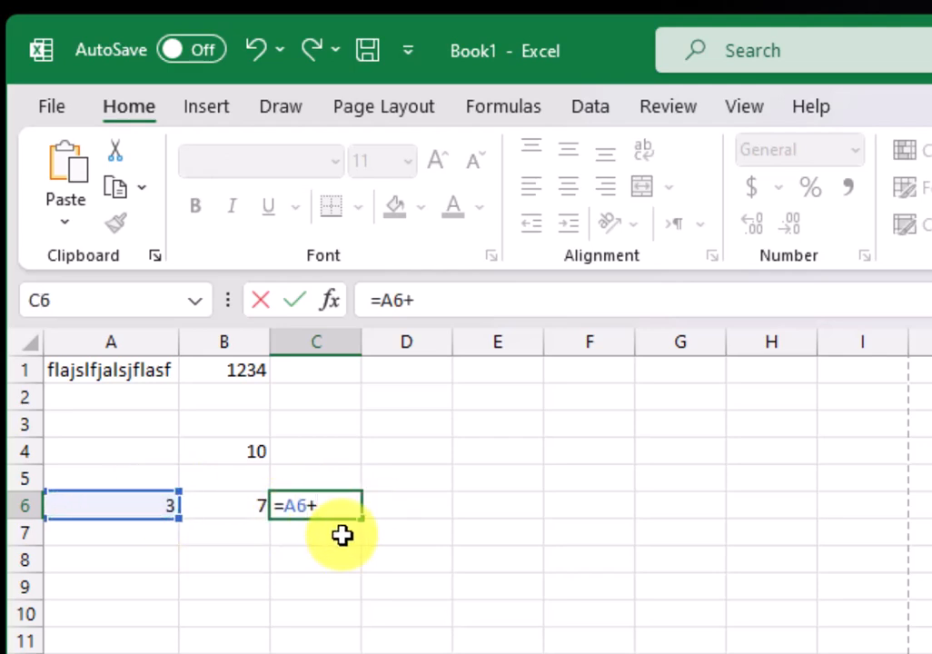
left_click(241, 506)
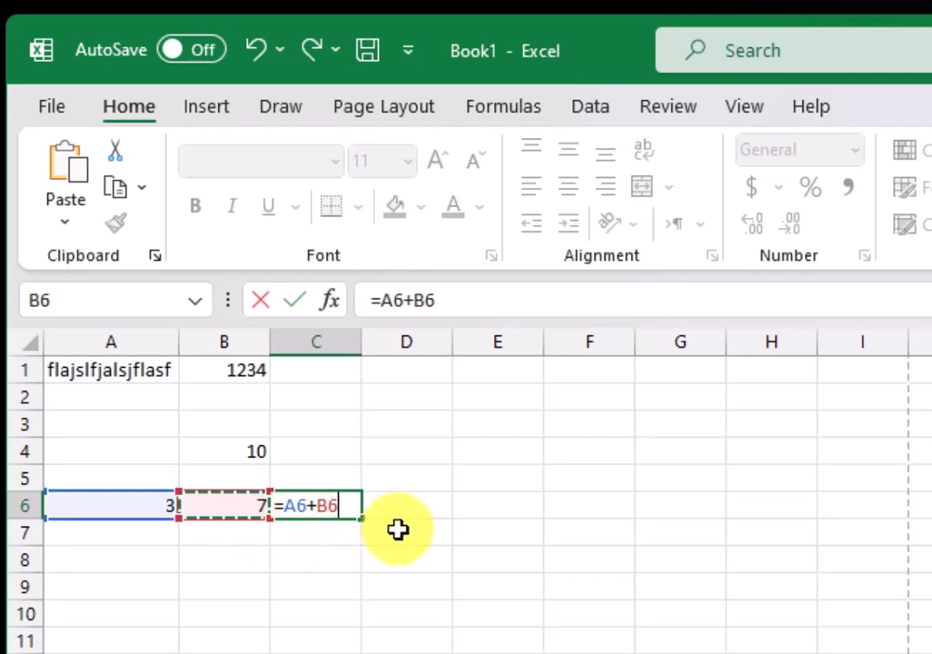
key("Return")
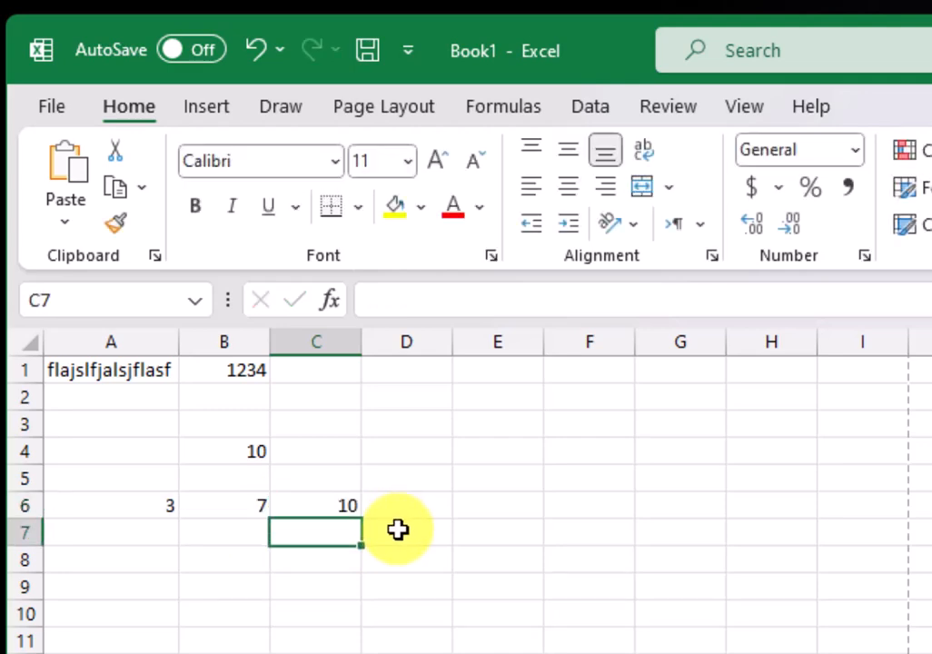
left_click(331, 504)
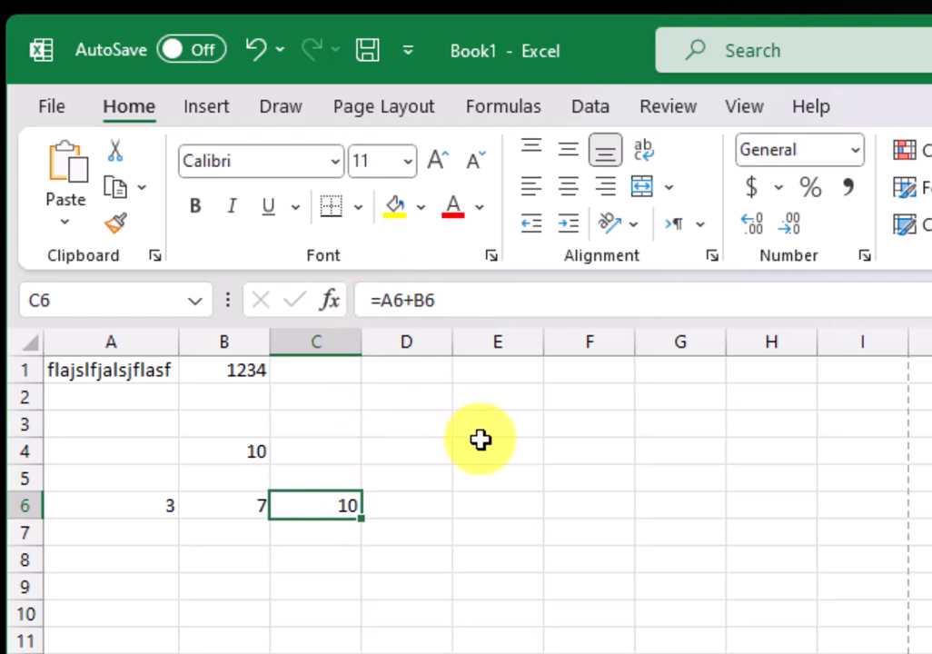
key("Return")
left_click(448, 536)
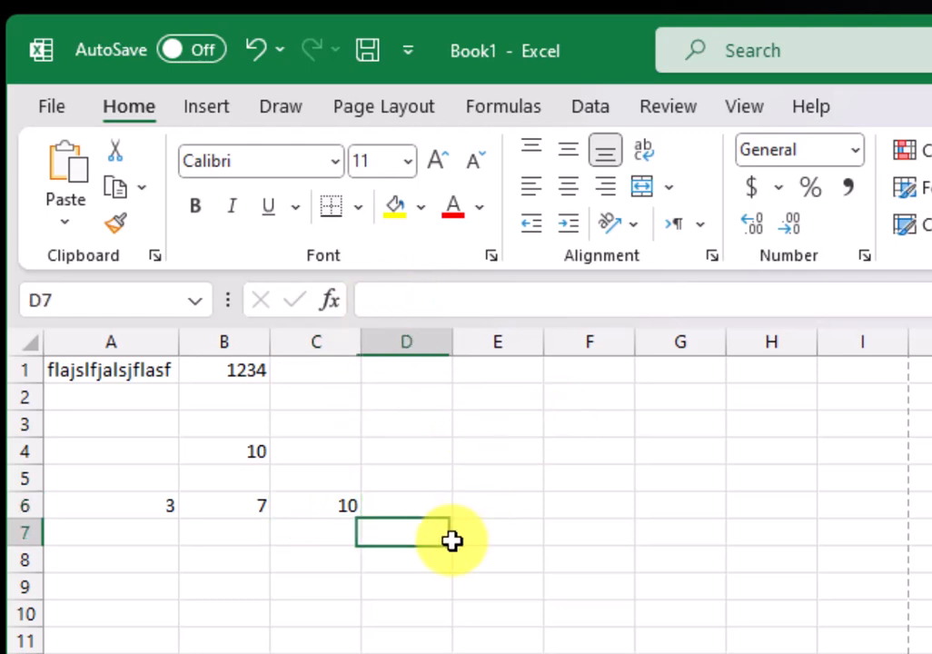
Clear the contents of all practice cells in the range A1:D6
left_click_drag(94, 377, 370, 526)
key("Delete")
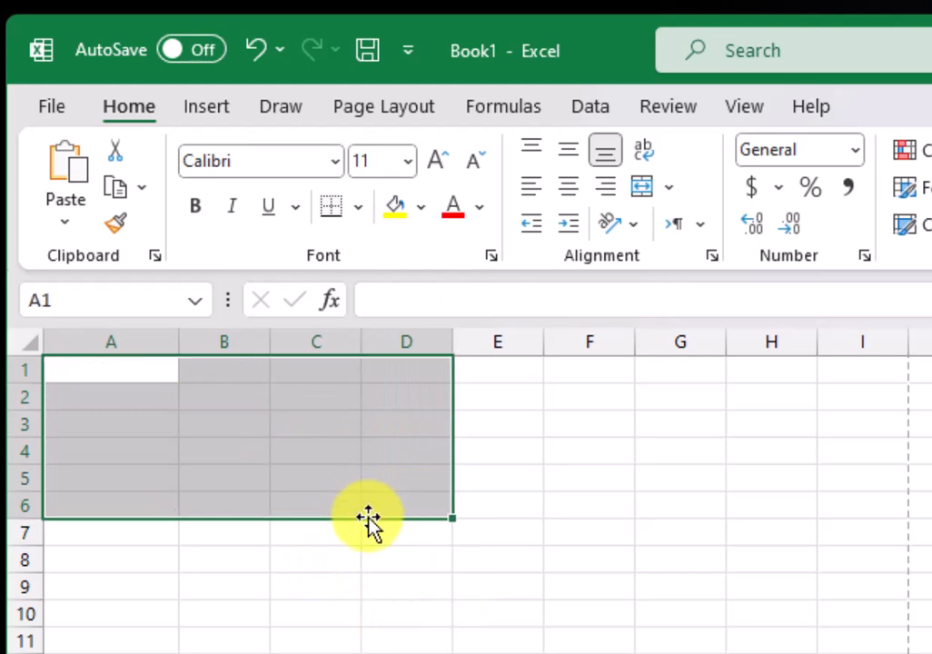
left_click(362, 632)
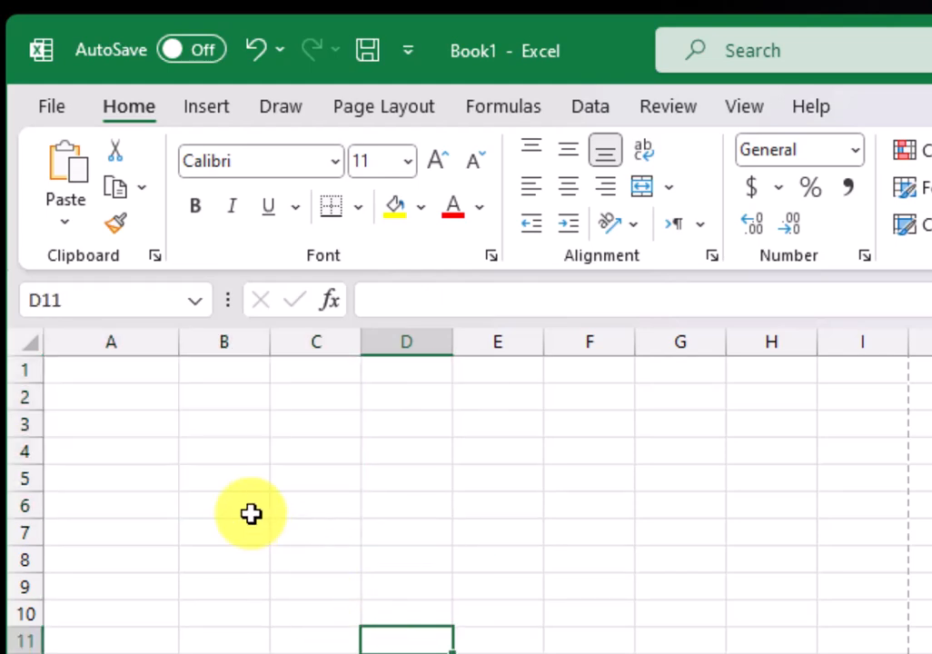
Enter the table headers "Country" in cell A1 and "Sales Volume" in cell B1
left_click(115, 383)
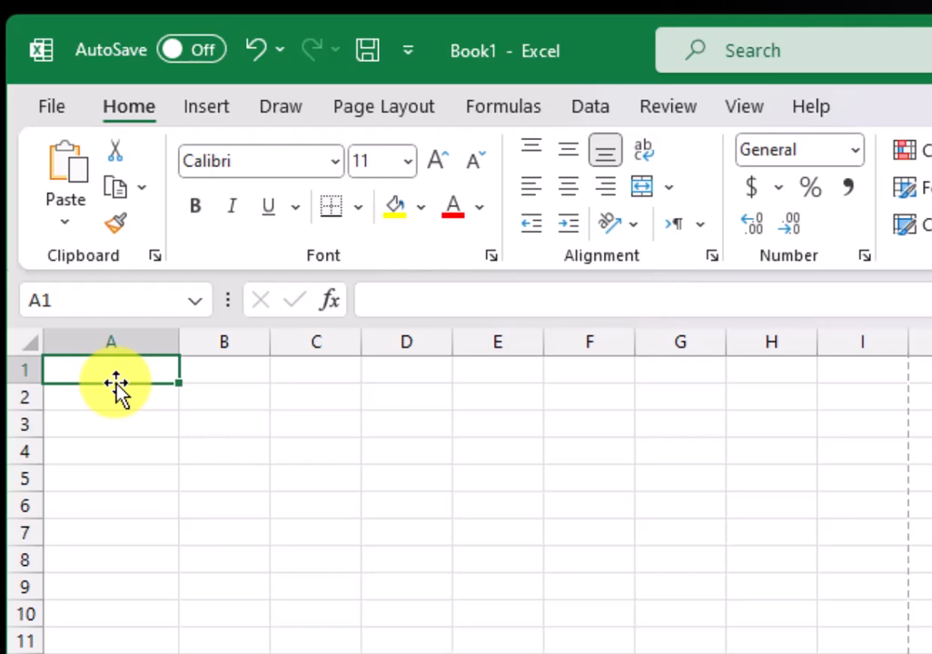
type("Cou")
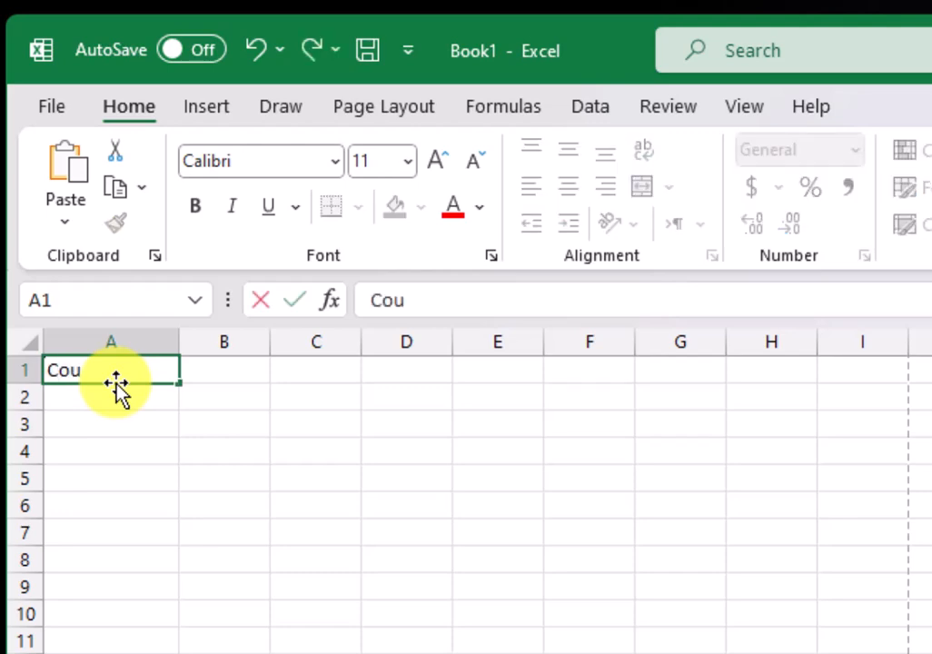
type("ntry")
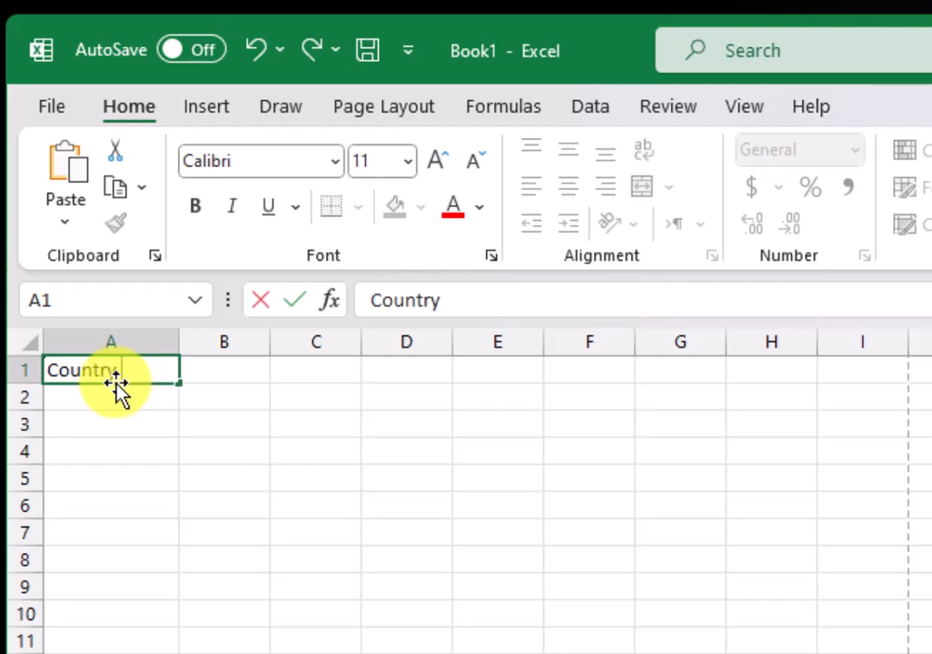
key("Tab")
type("Sales Volume")
key("Return")
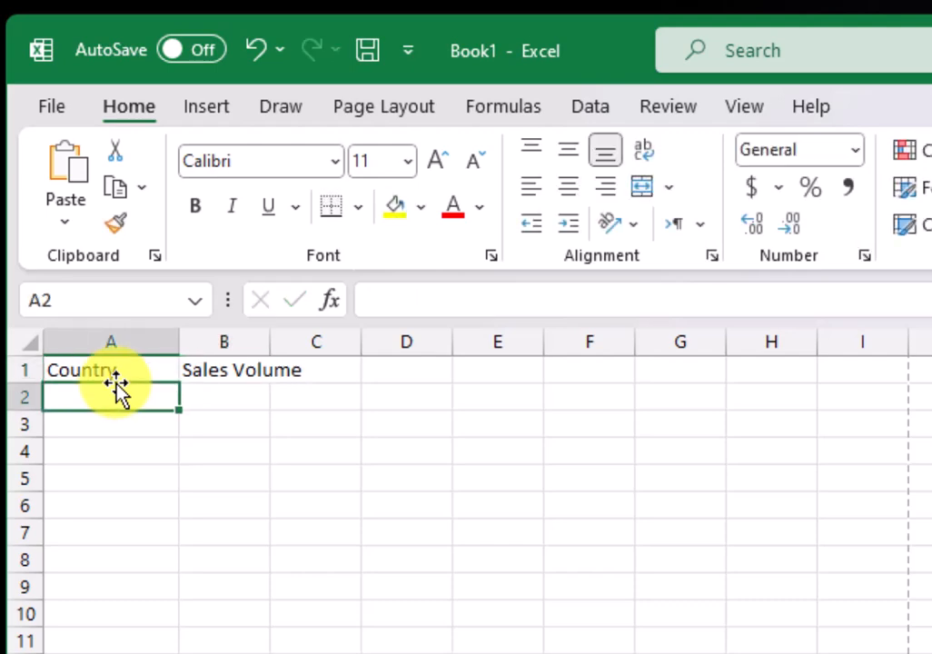
Enter the table headers "Revenue" in cell C1, "Profit" in cell D1 and "Record Date" in cell E1
left_click(329, 373)
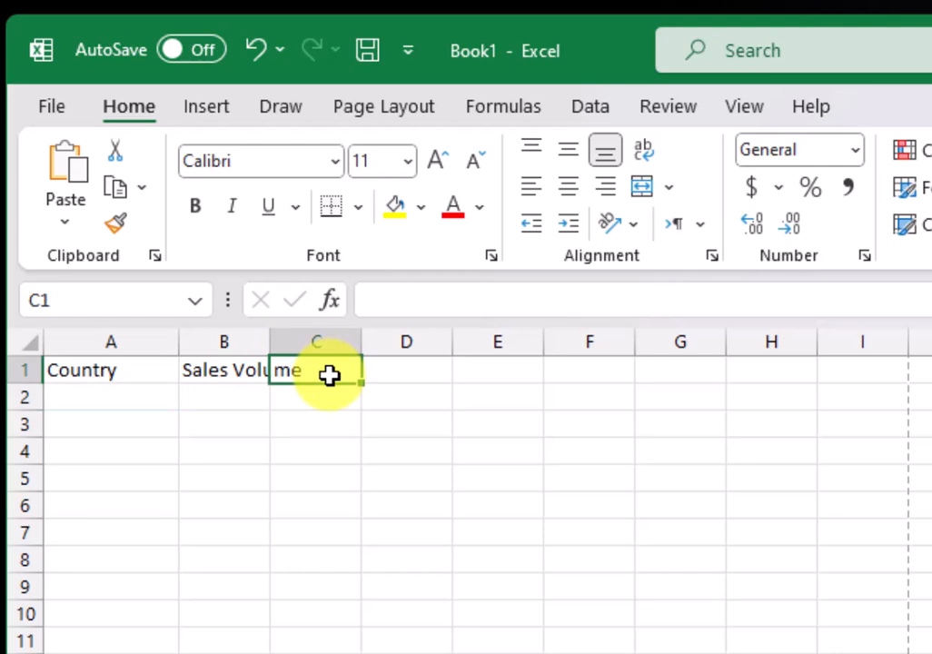
type("Revenue")
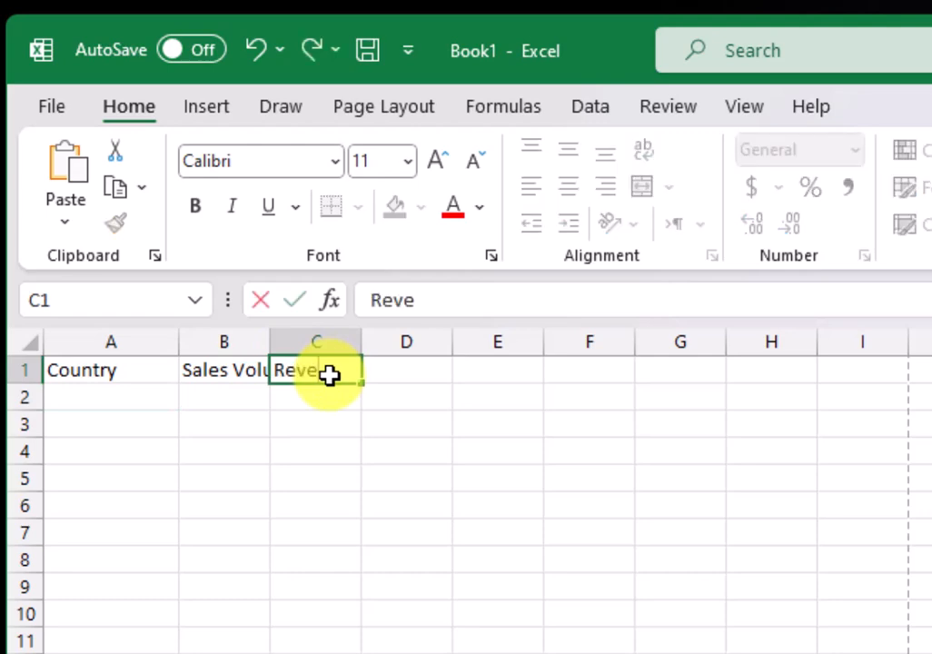
key("Tab")
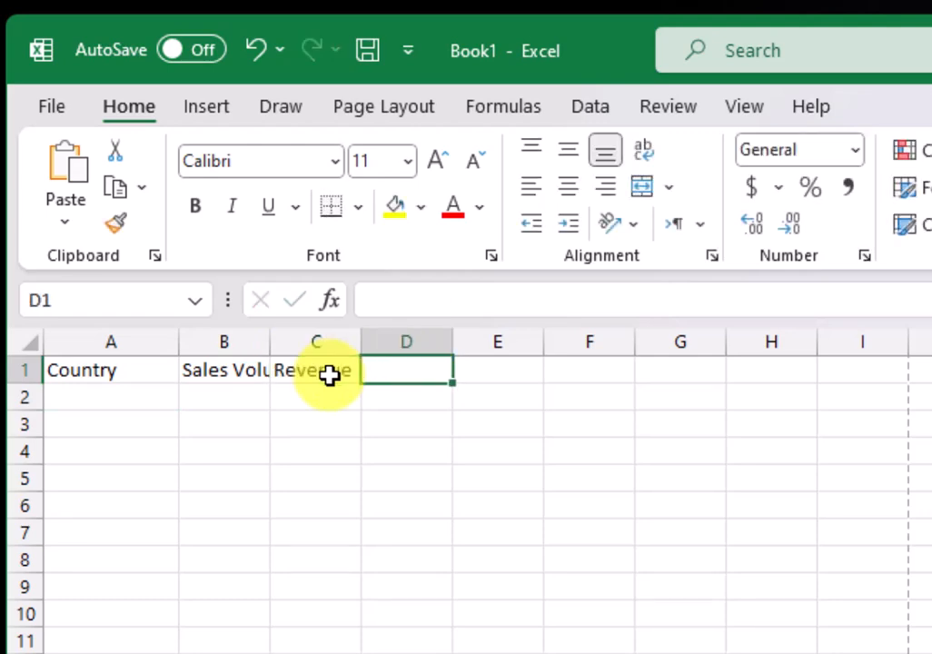
type("Profit")
key("Tab")
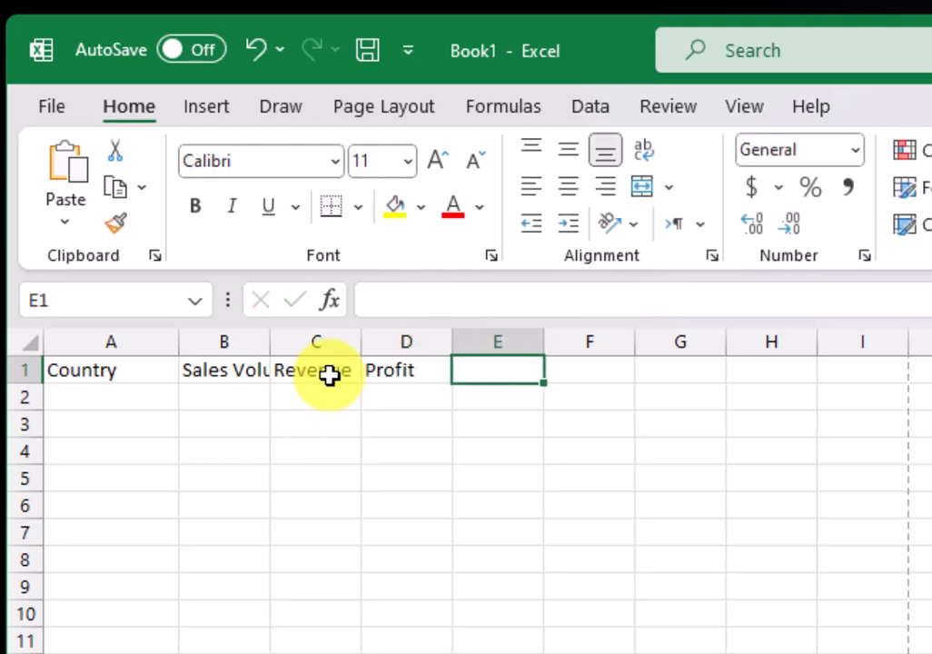
type("Record")
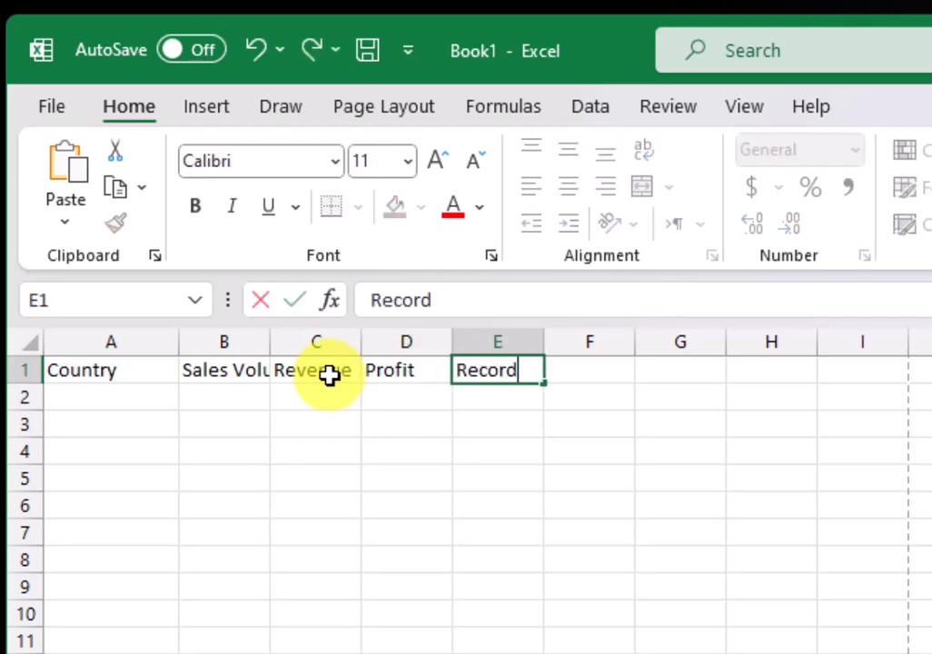
type(" Date")
key("Return")
left_click(487, 424)
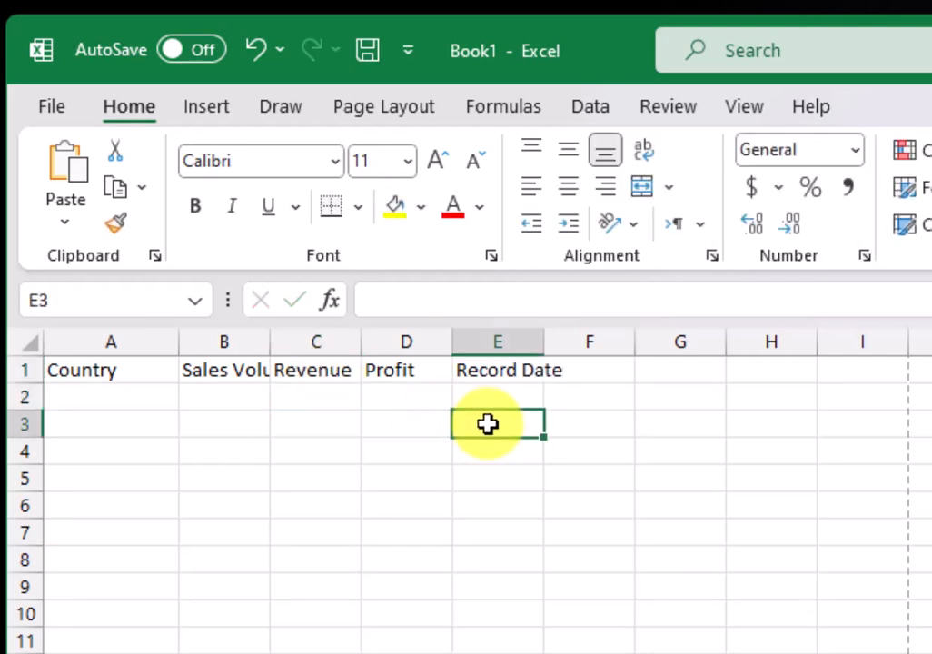
Switch to Notepad and copy the entire sales table text, including its header line
left_click(102, 401)
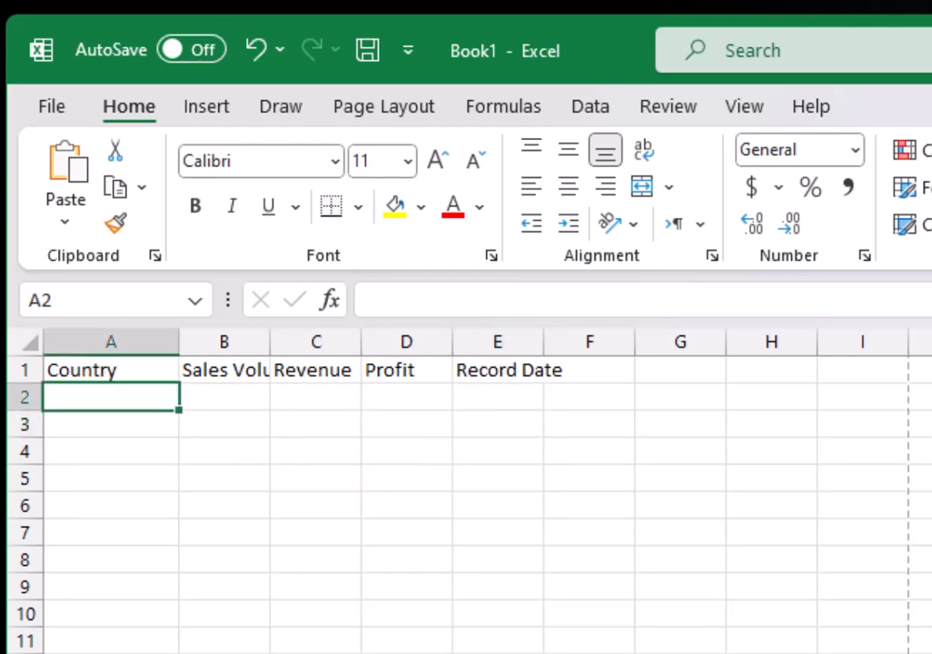
key("alt+Tab")
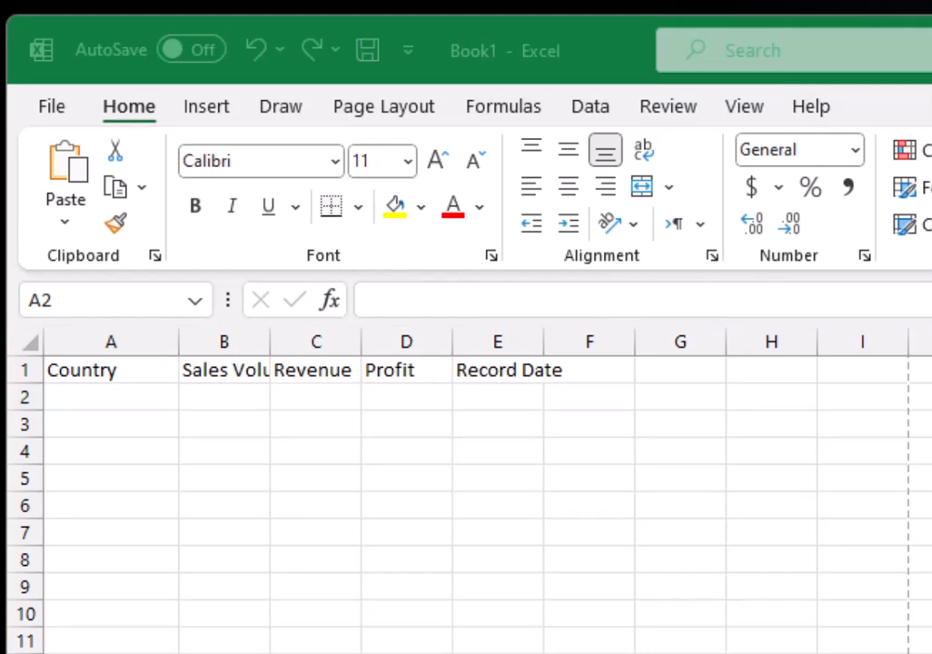
left_click_drag(928, 653, 873, 270)
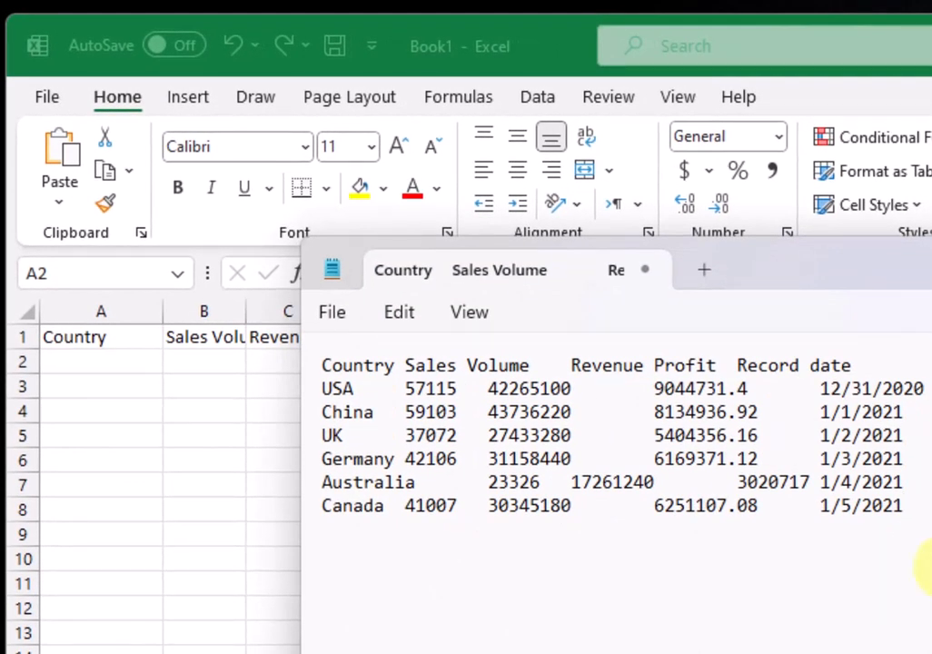
key("ctrl+a")
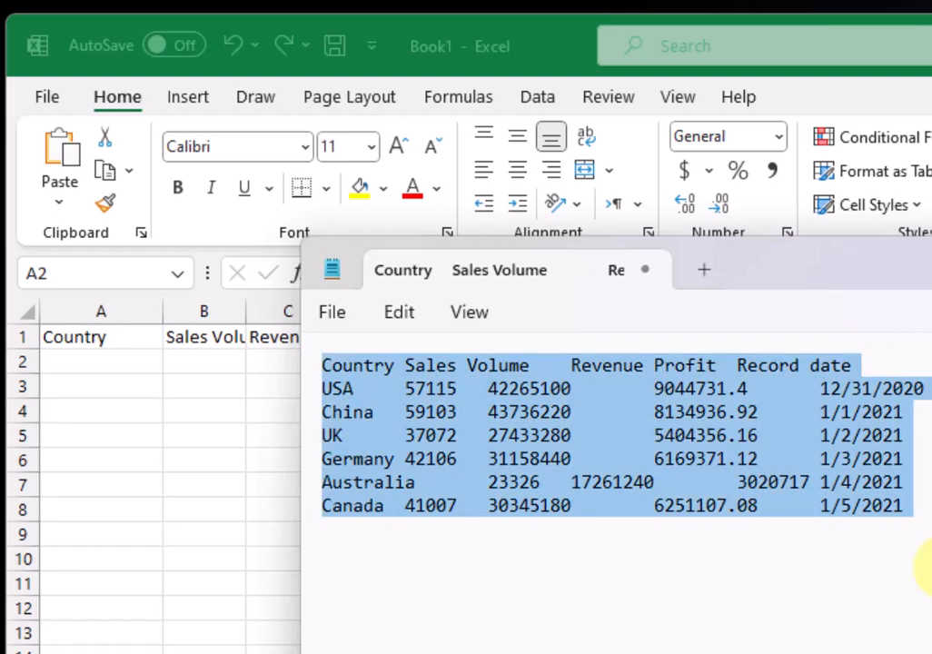
left_click(406, 313)
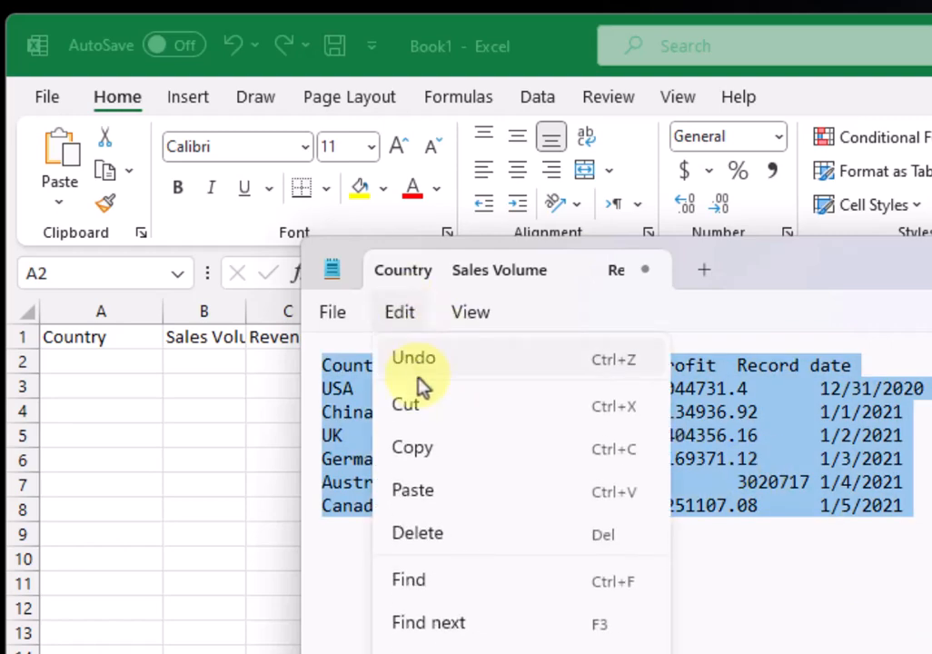
left_click(414, 448)
left_click_drag(812, 277, 4, 304)
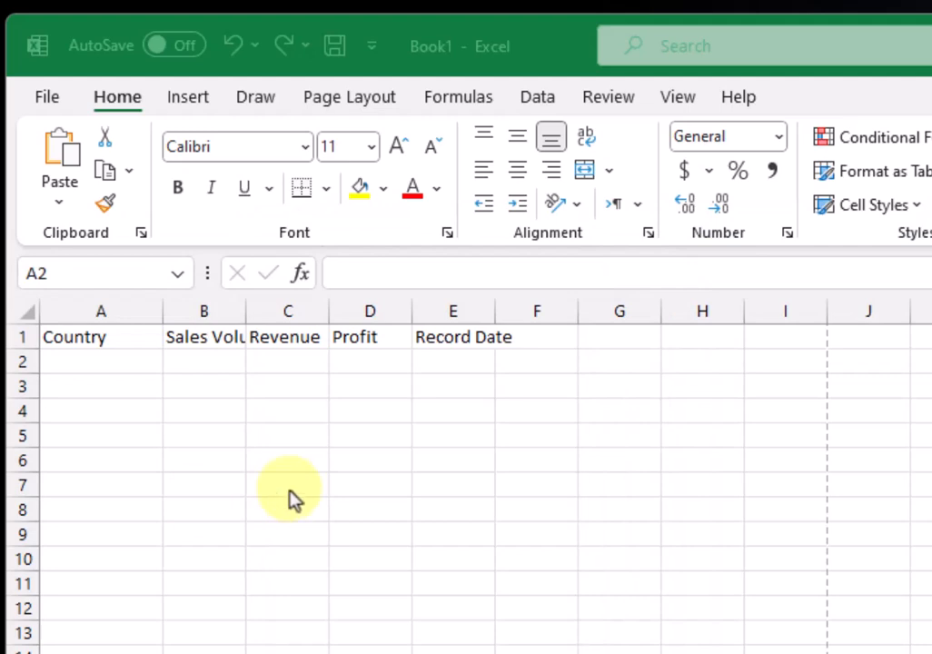
Return to the Excel workbook and paste the copied sales table starting at cell A1
left_click(113, 338)
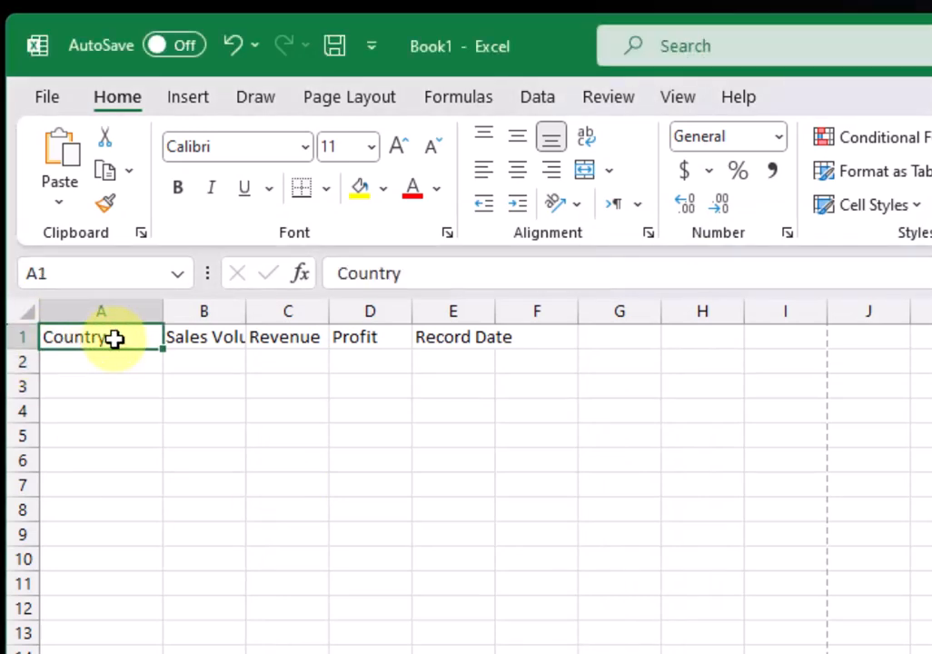
key("ctrl+v")
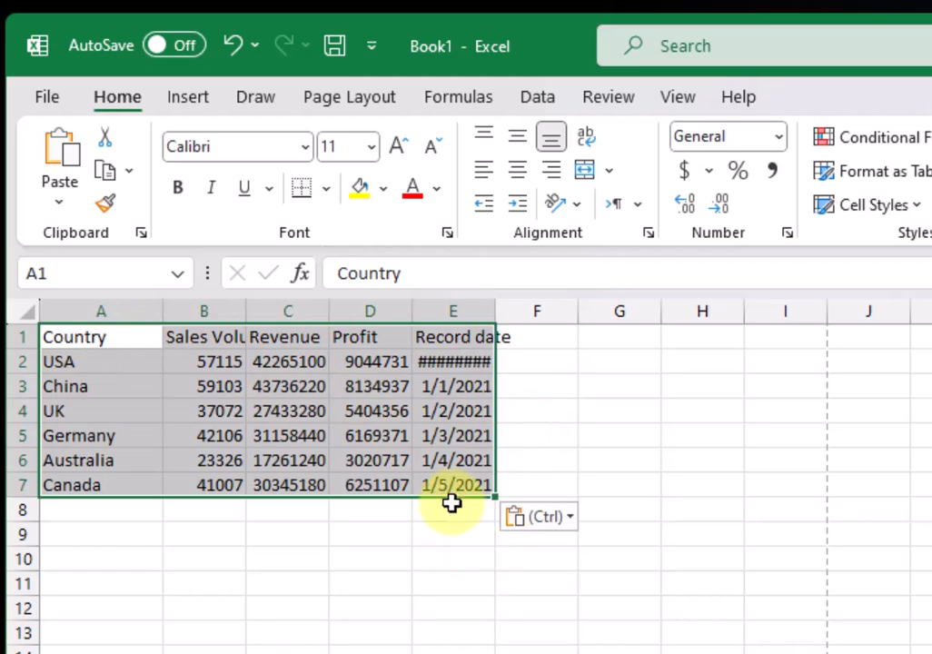
left_click(377, 409)
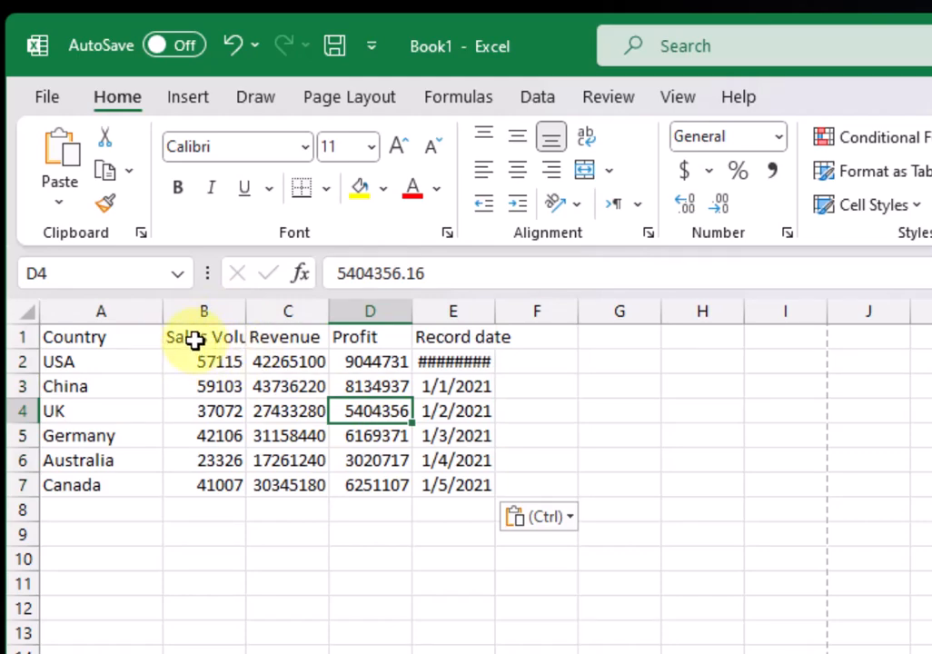
Wrap the text of the "Sales Volume" header in cell B1 and widen column B to fit it on one line
left_click(193, 338)
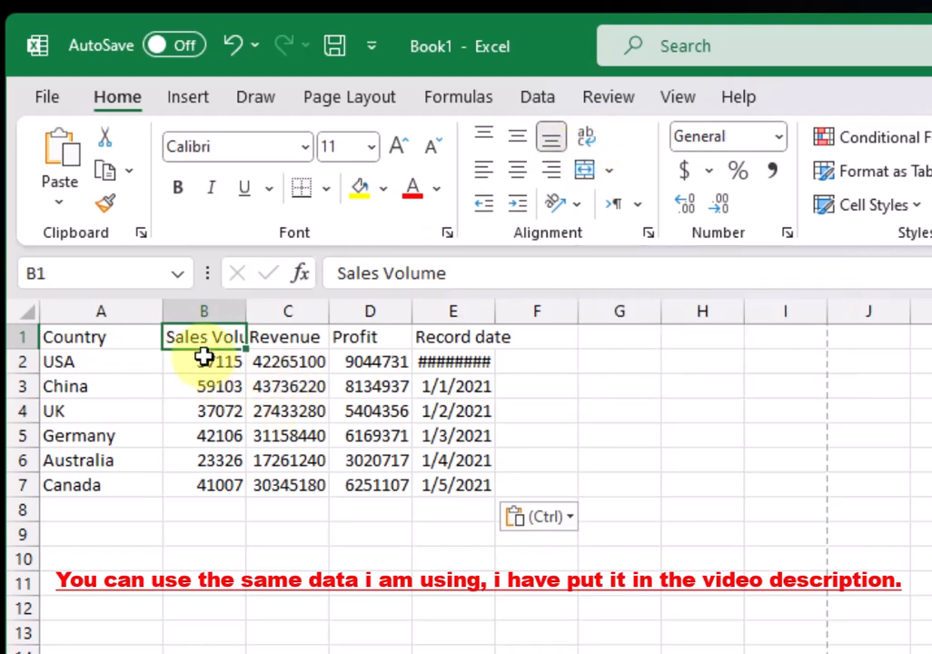
left_click(589, 138)
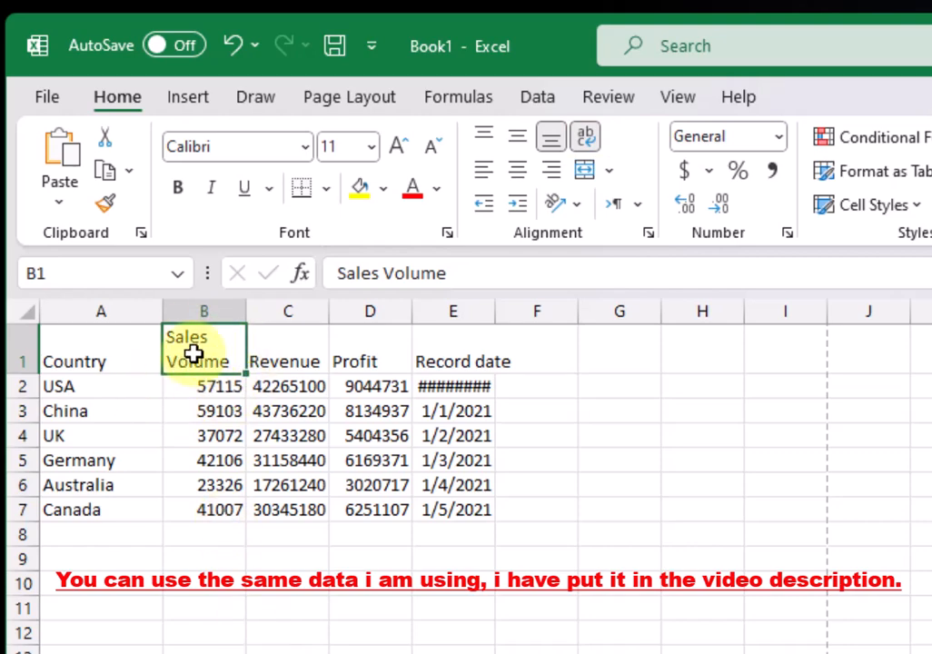
left_click_drag(248, 311, 287, 311)
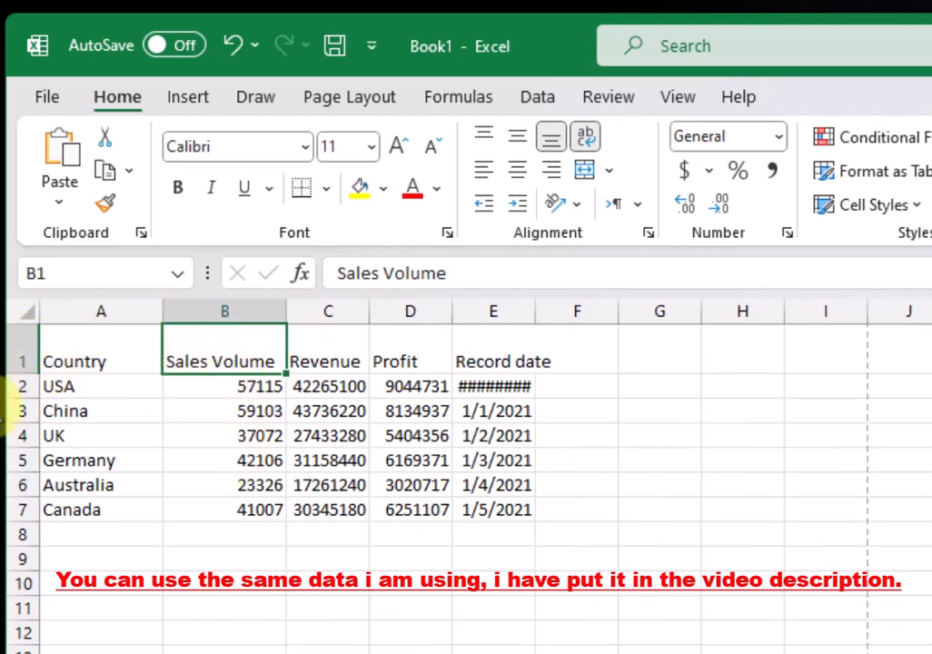
Insert a line break between "Sales" and "Volume" in the header cell B1 and check the cell's content
double_click(209, 364)
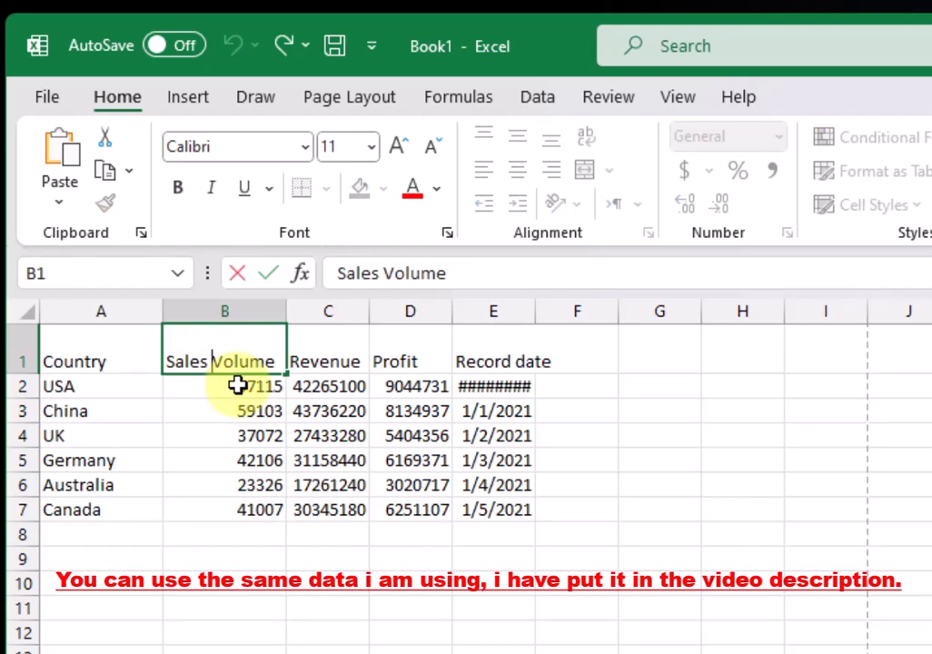
key("alt")
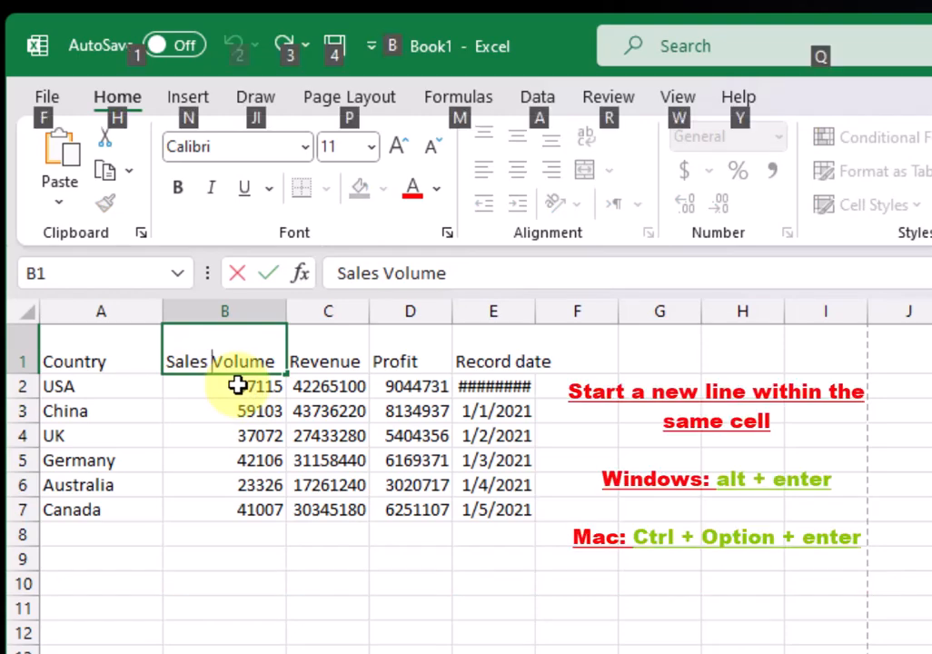
key("alt+Return")
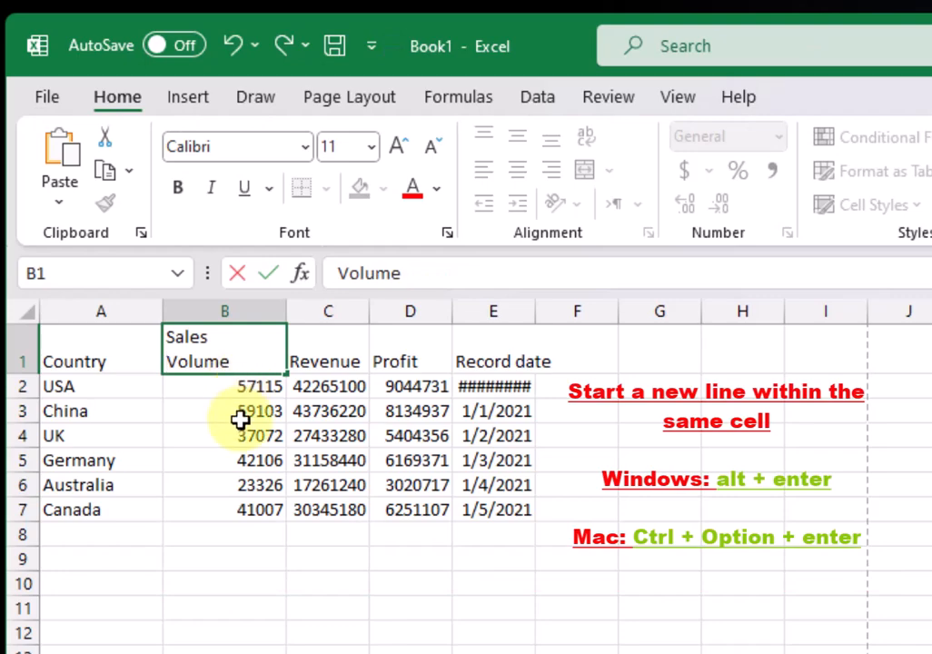
left_click(308, 388)
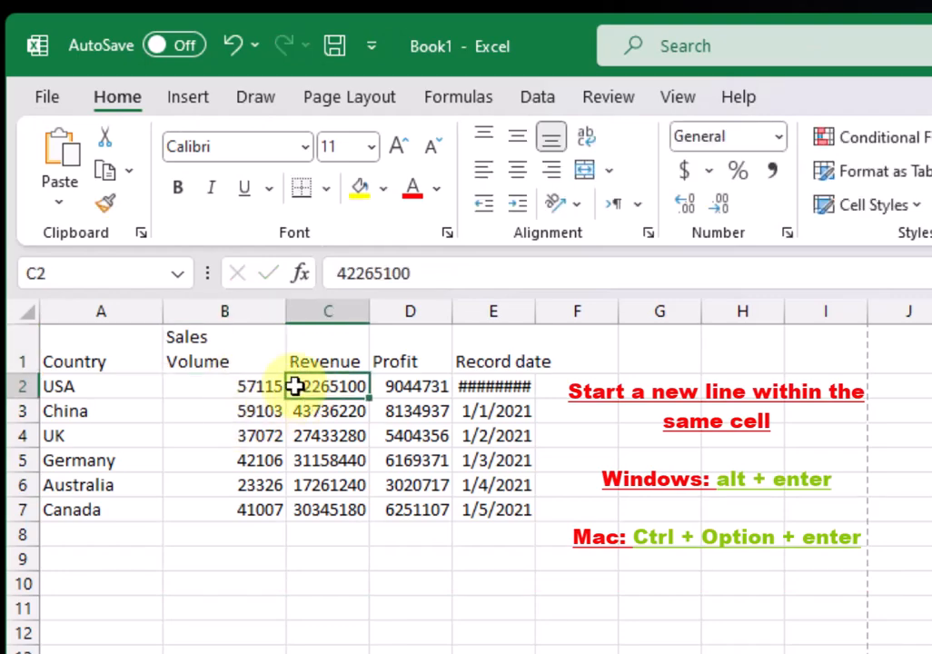
left_click(205, 357)
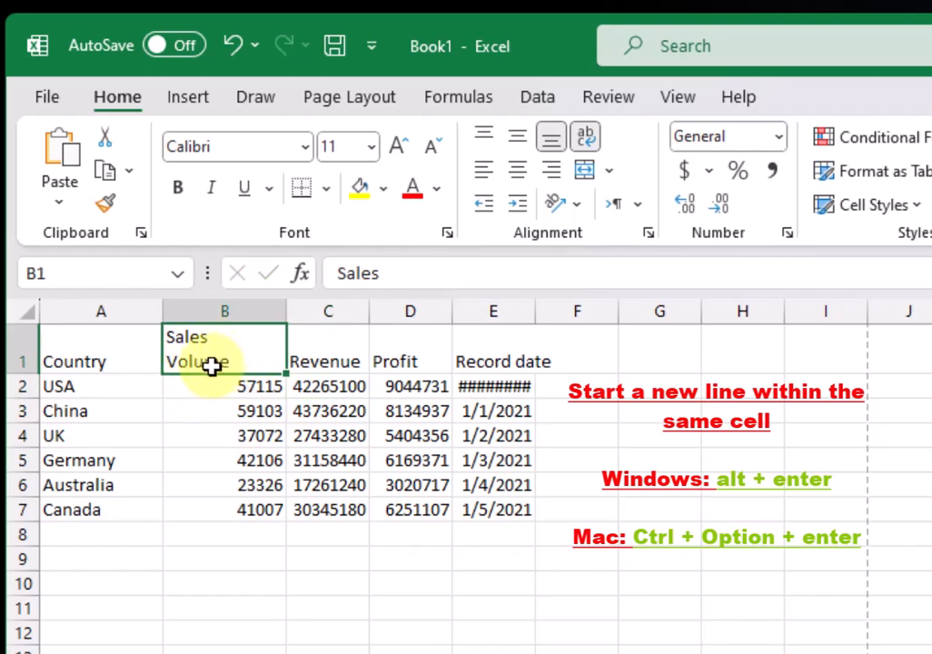
left_click(416, 409)
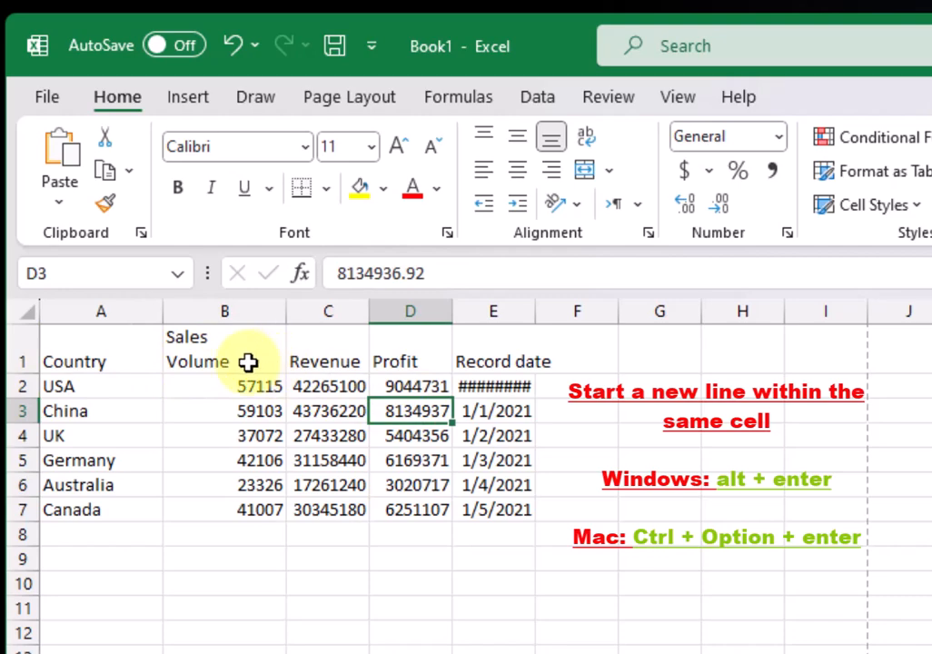
Insert a blank column between the Profit and Record date columns
left_click_drag(95, 353, 367, 360)
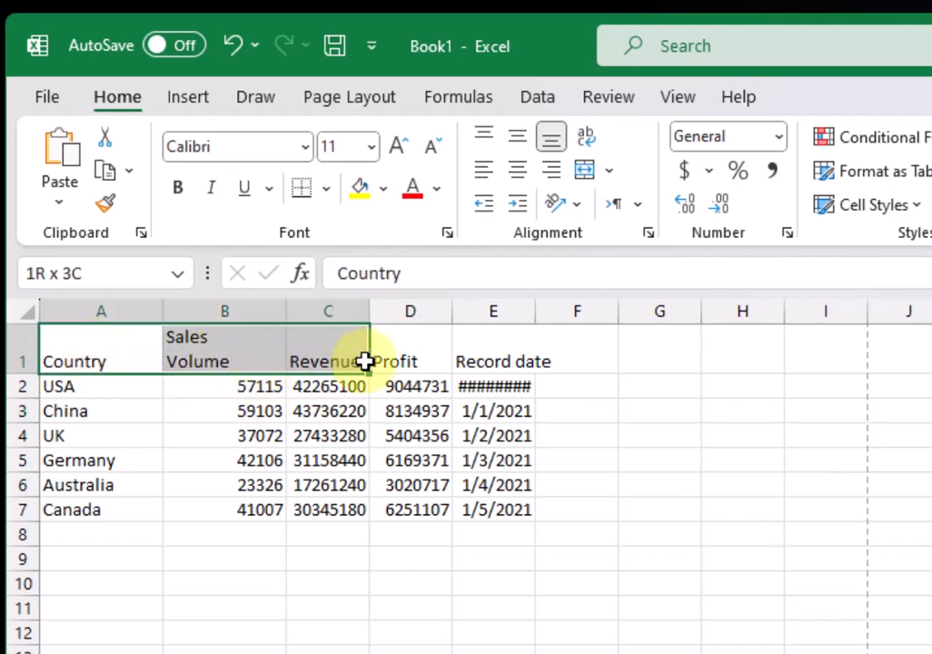
left_click(500, 357)
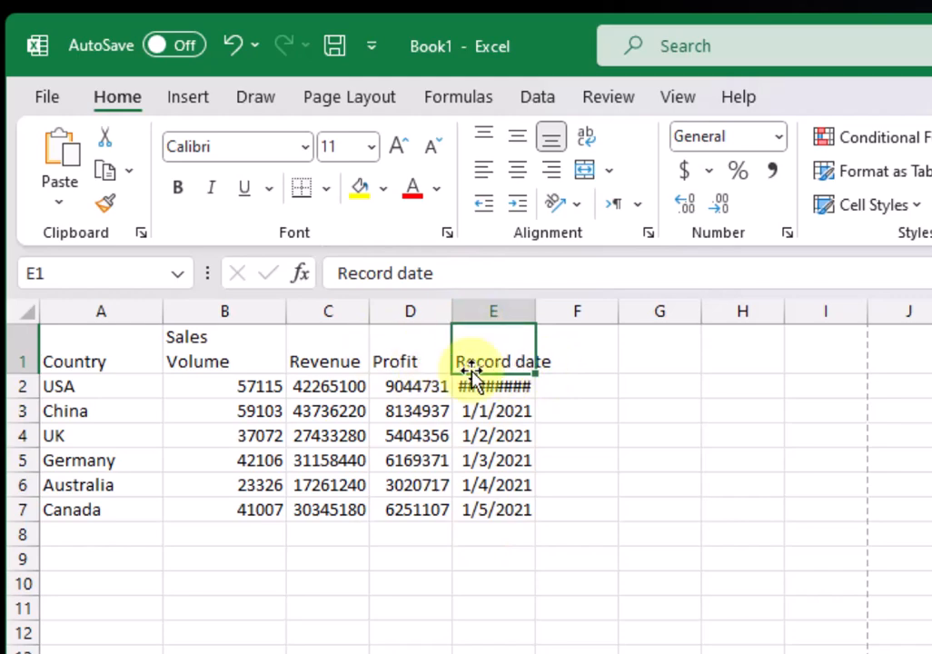
left_click(506, 435)
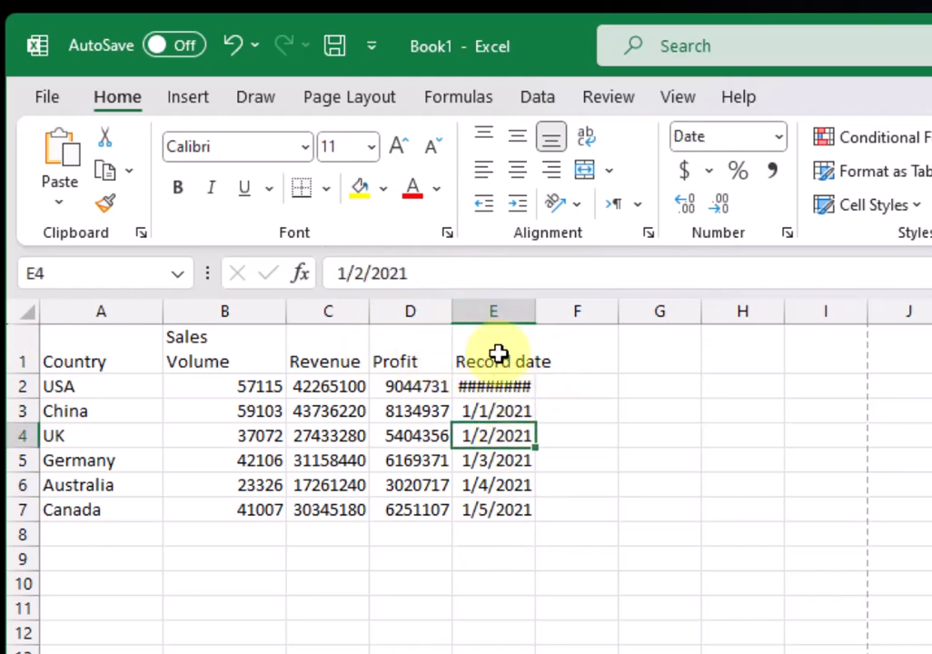
left_click(491, 311)
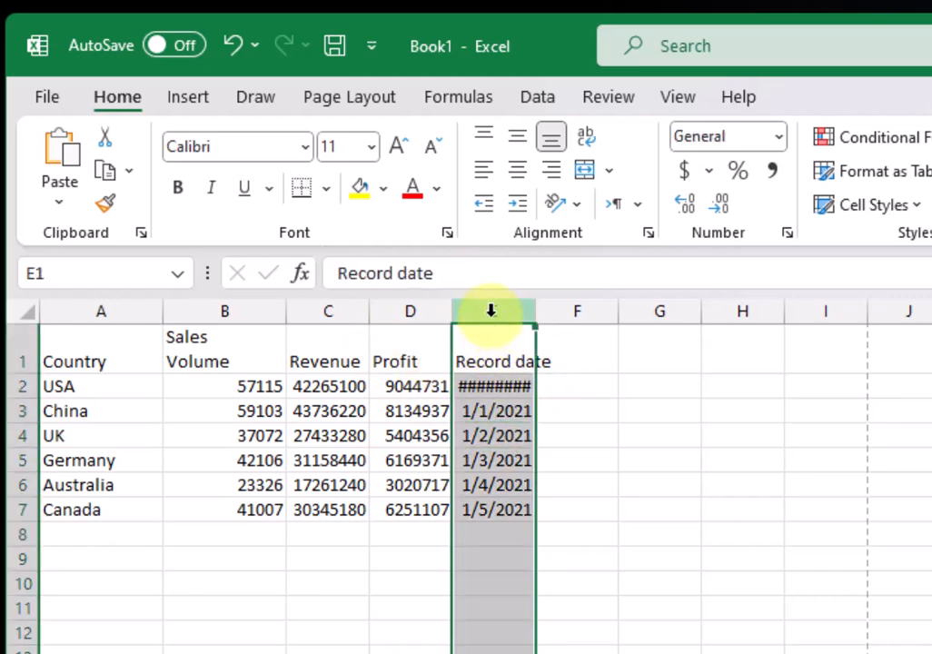
left_click(484, 348)
right_click(486, 314)
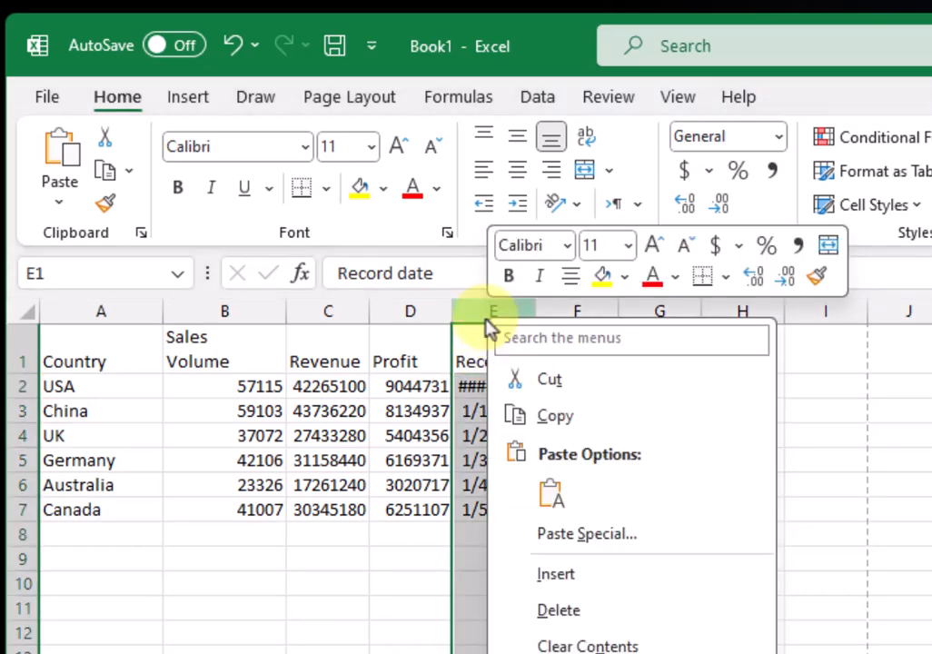
left_click(545, 578)
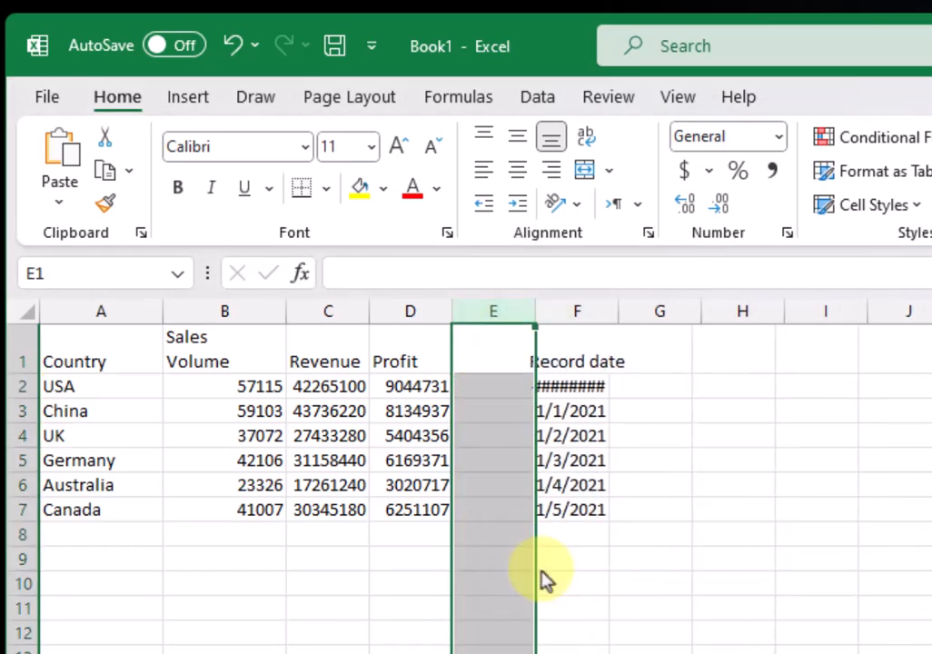
left_click(601, 416)
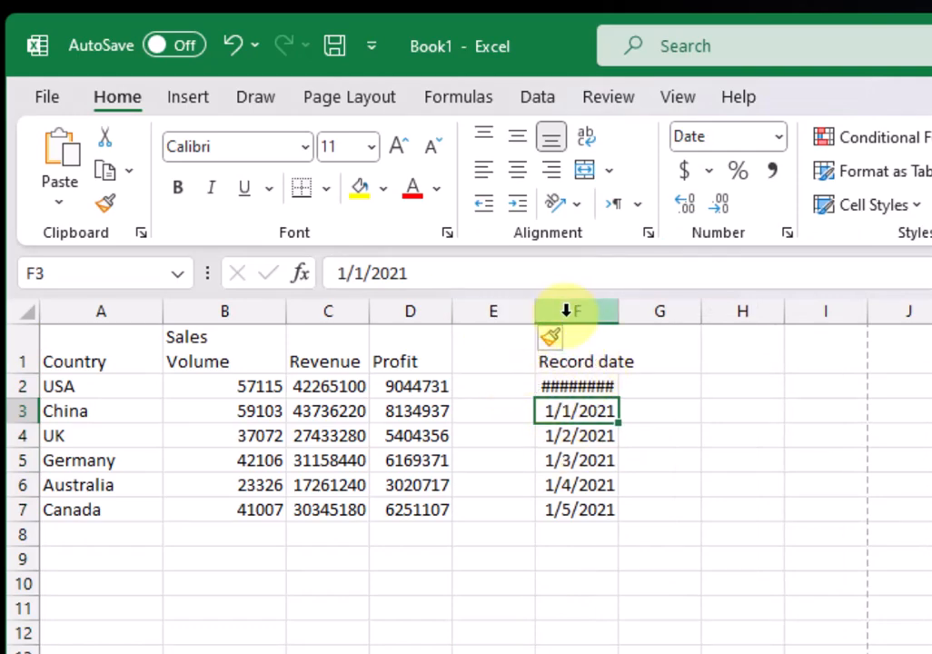
Enter the header "Profit Margin" in cell E1 with a line break between the two words
left_click(495, 354)
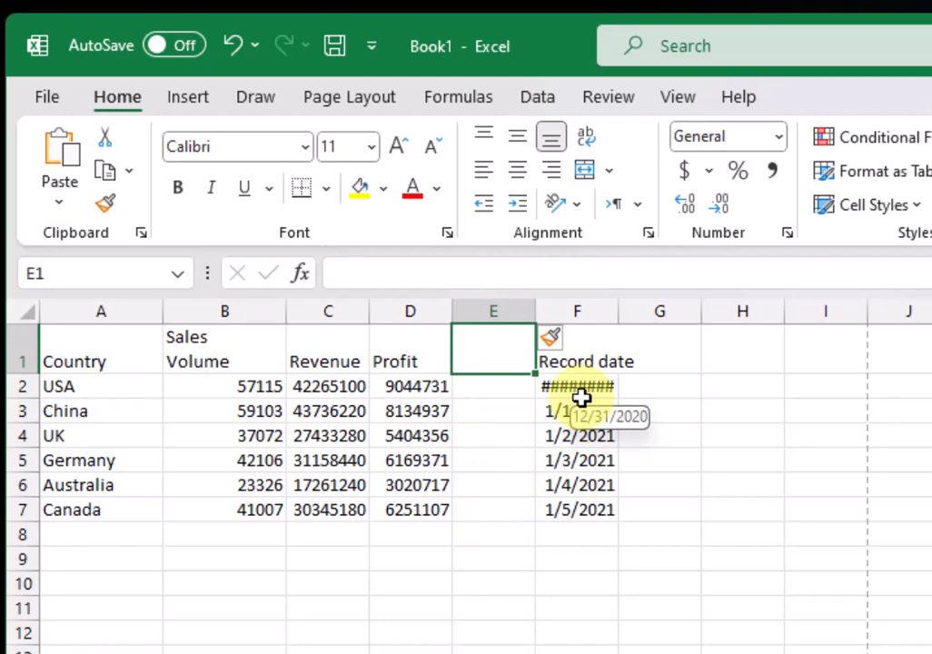
type("Profit Margin")
key("Return")
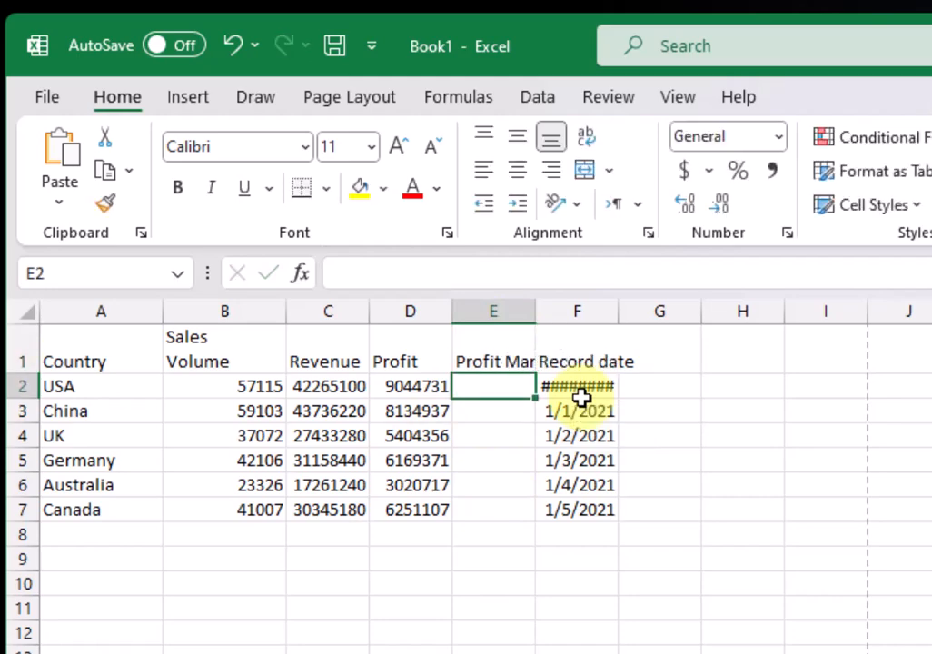
double_click(501, 356)
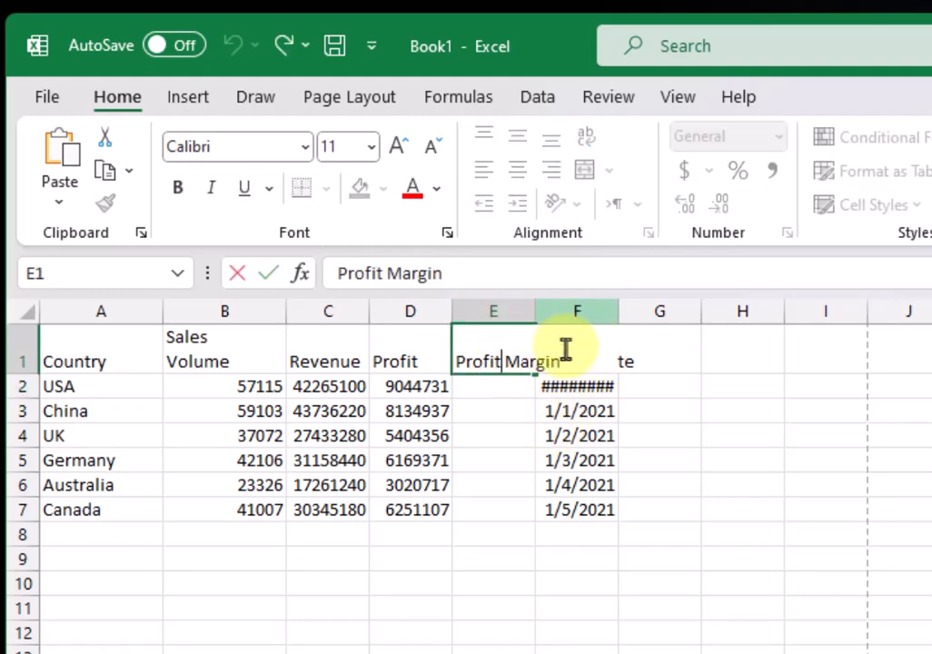
key("alt+Return")
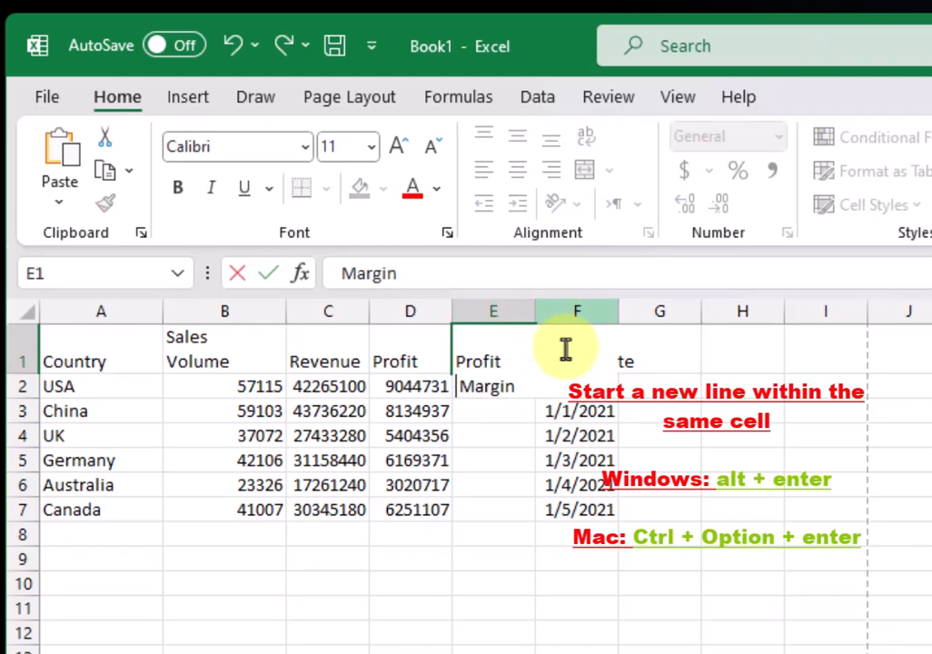
key("Return")
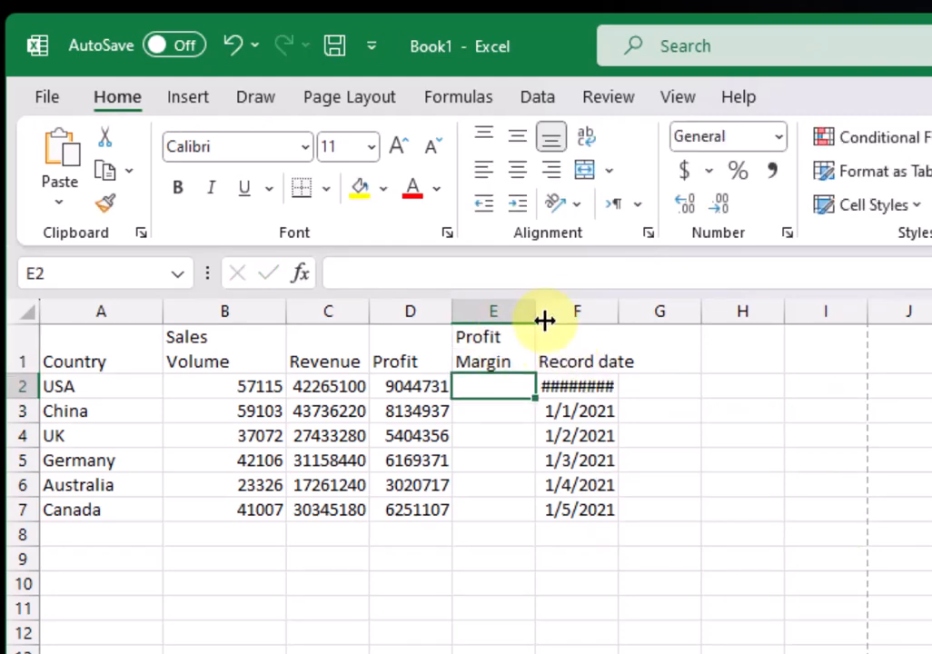
left_click_drag(518, 428, 521, 422)
left_click(510, 356)
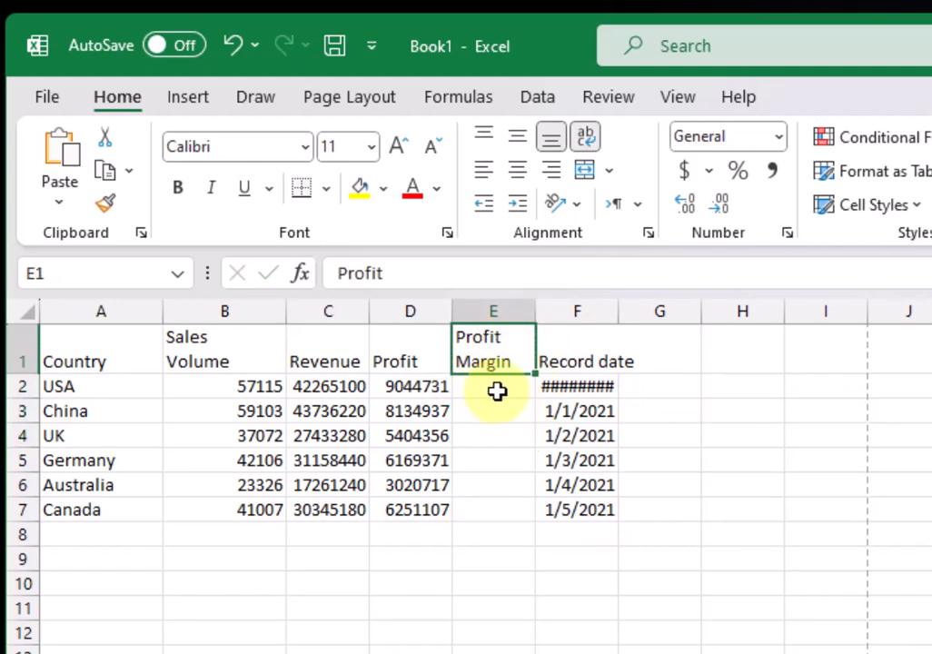
Calculate the USA profit margin in cell E2 by dividing profit by revenue with the formula =D2/C2
left_click(498, 391)
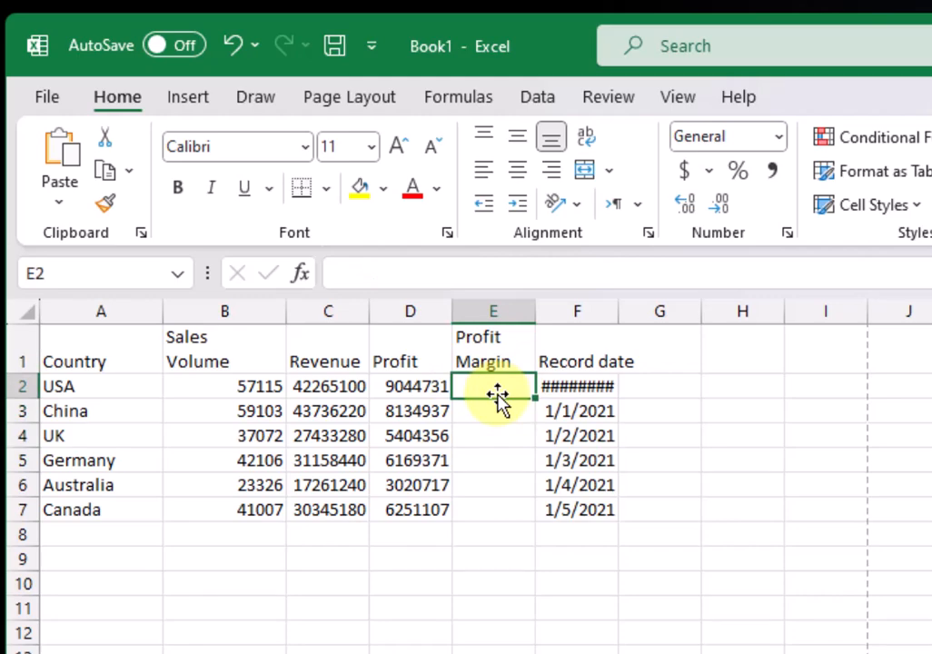
type("=")
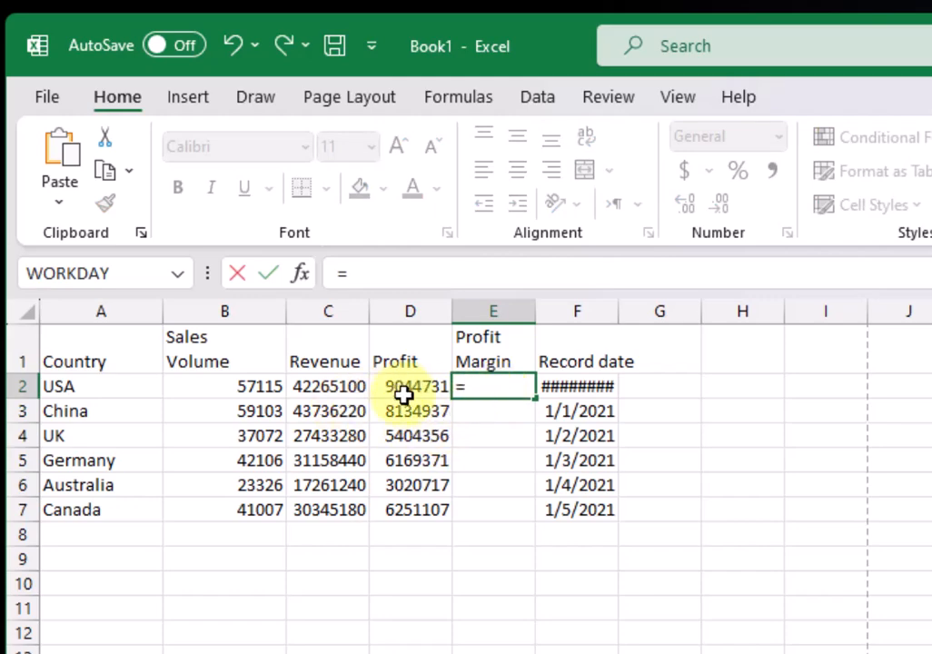
left_click(402, 390)
type("/")
left_click(334, 388)
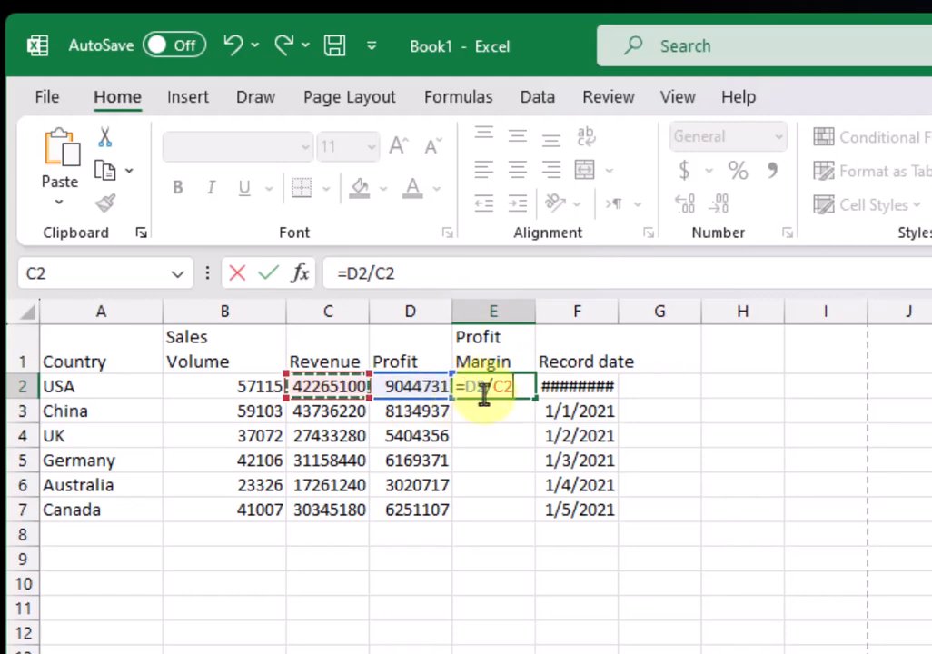
key("Return")
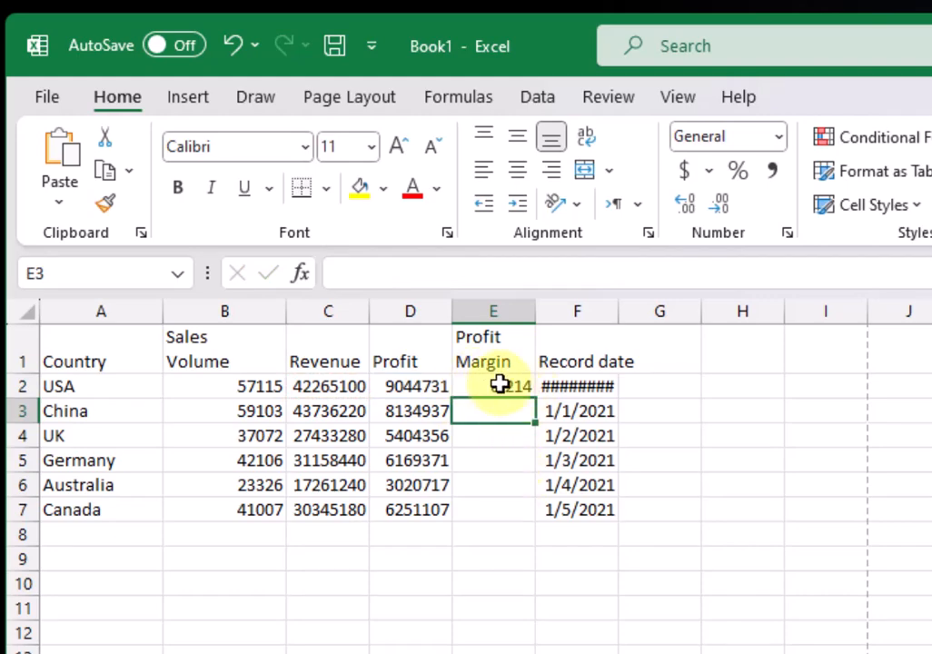
Fill the profit margin formula from E2 down to E7 and check the copied formulas in cells E5, E7 and E4
left_click(499, 385)
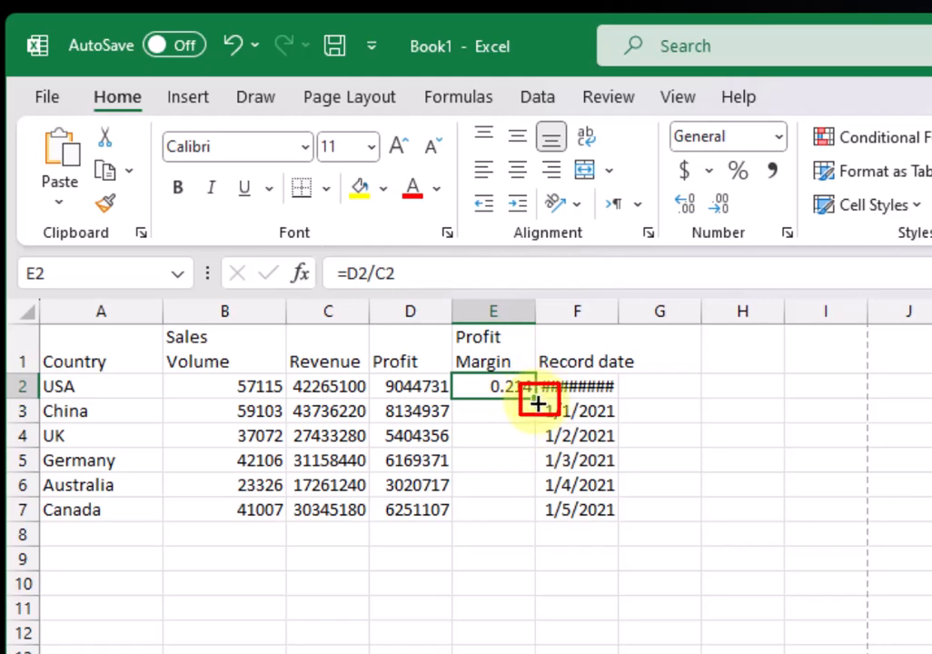
left_click_drag(534, 400, 535, 519)
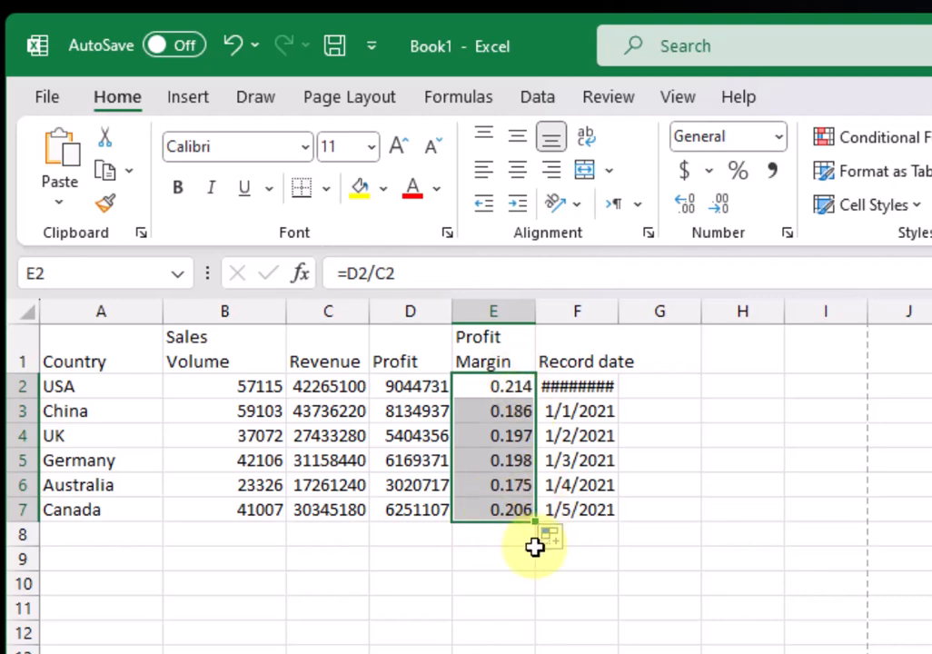
left_click(234, 48)
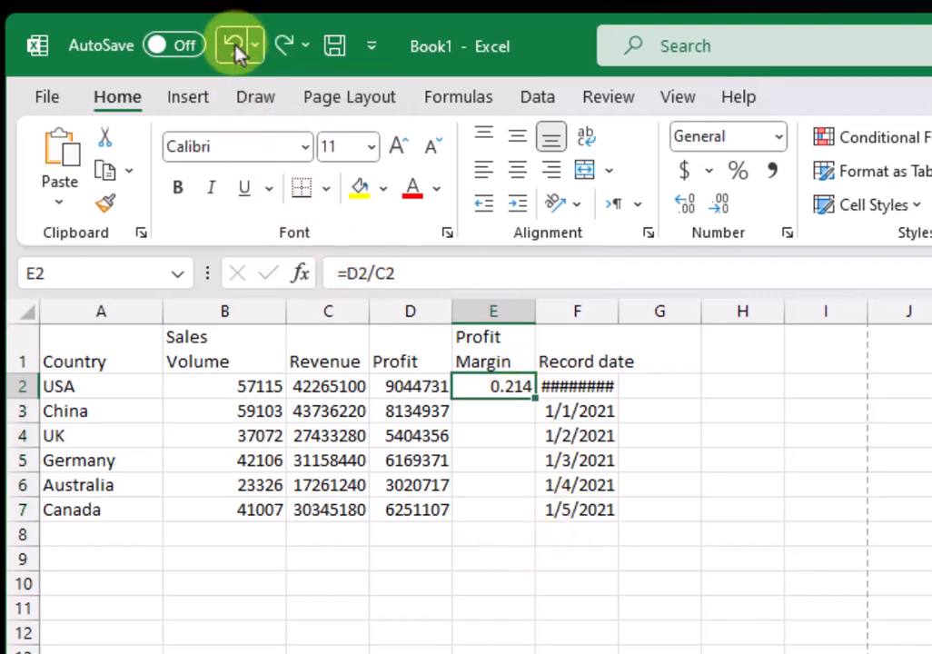
double_click(534, 399)
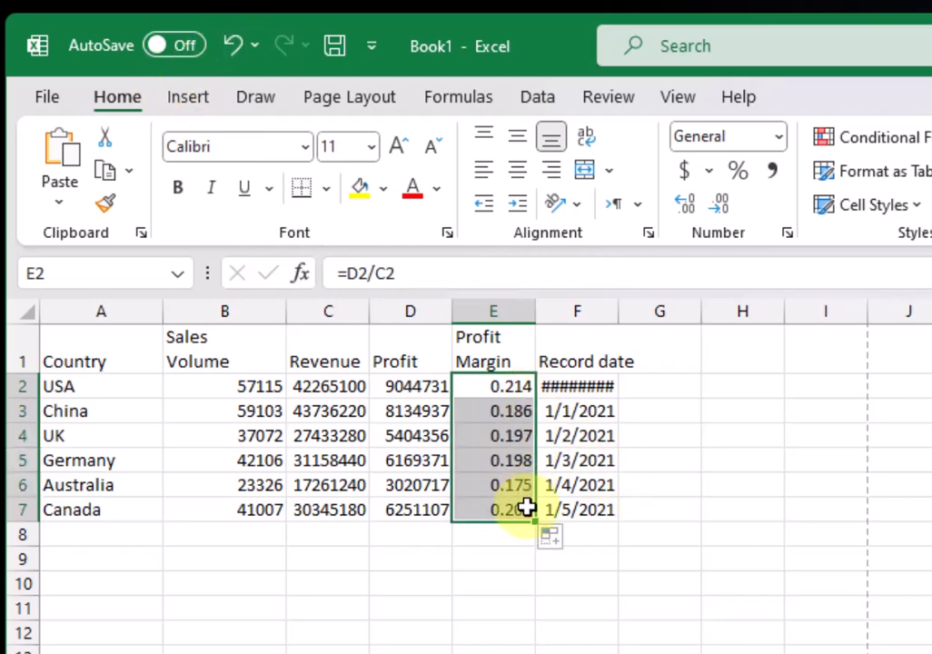
left_click(478, 460)
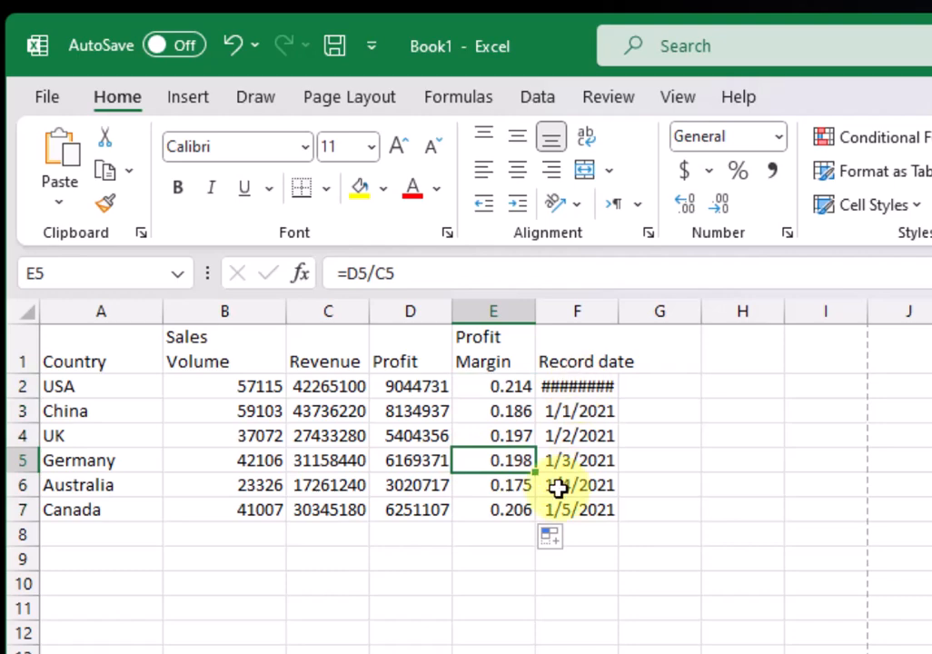
left_click(510, 532)
left_click(505, 505)
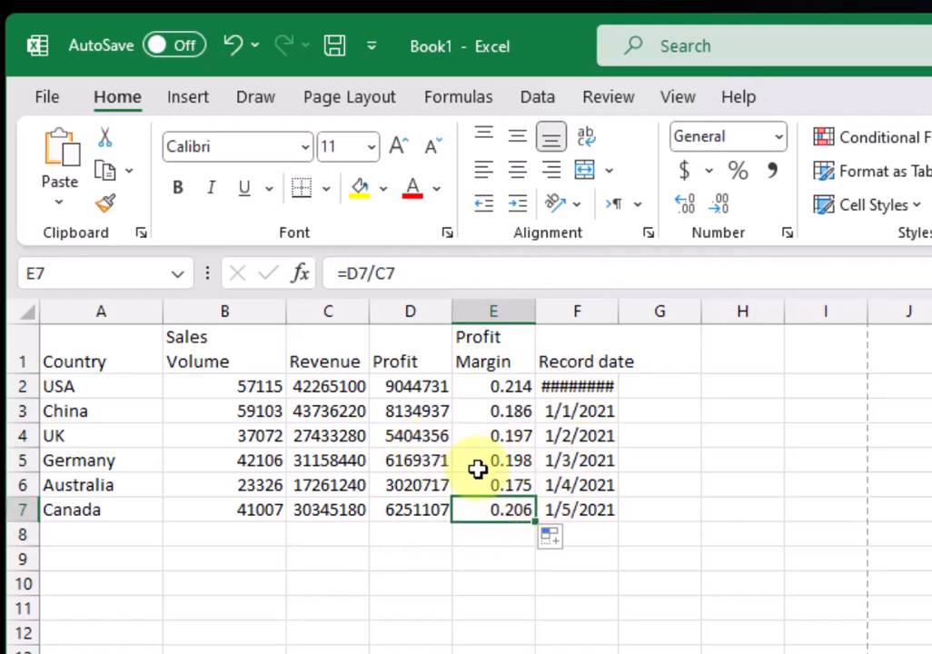
left_click(509, 435)
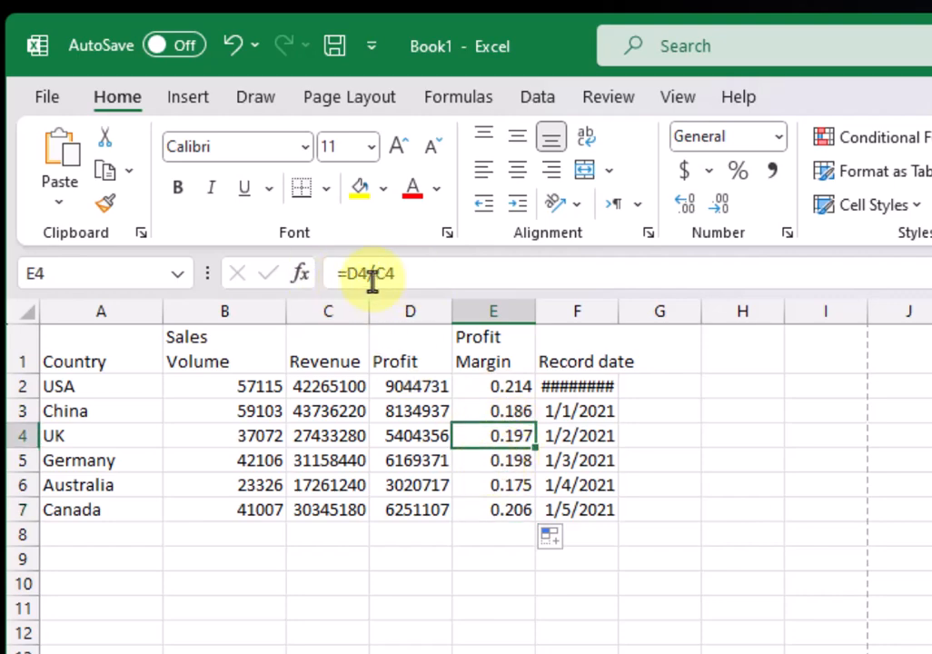
double_click(506, 440)
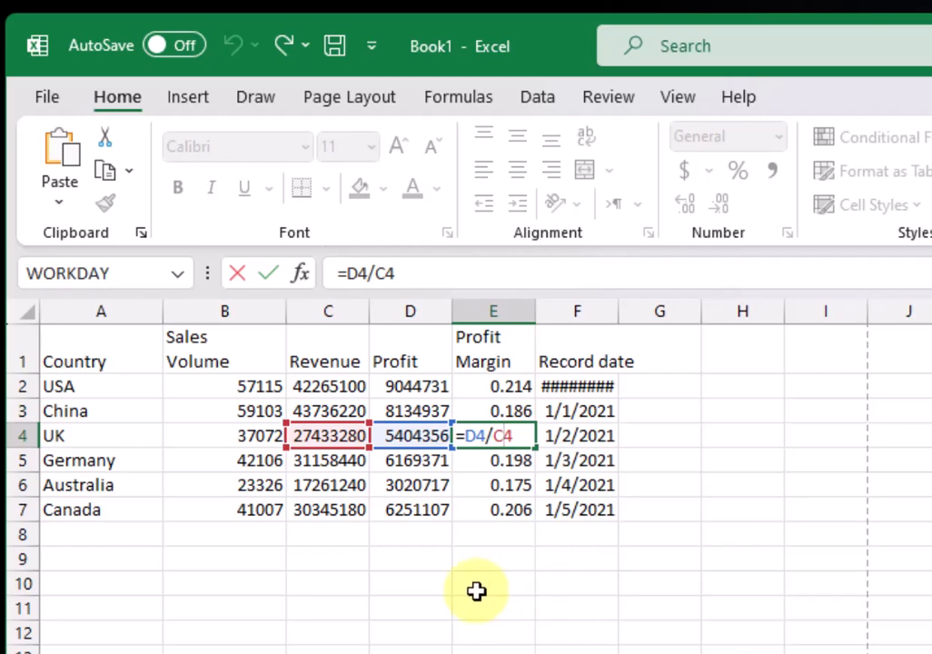
left_click(509, 507)
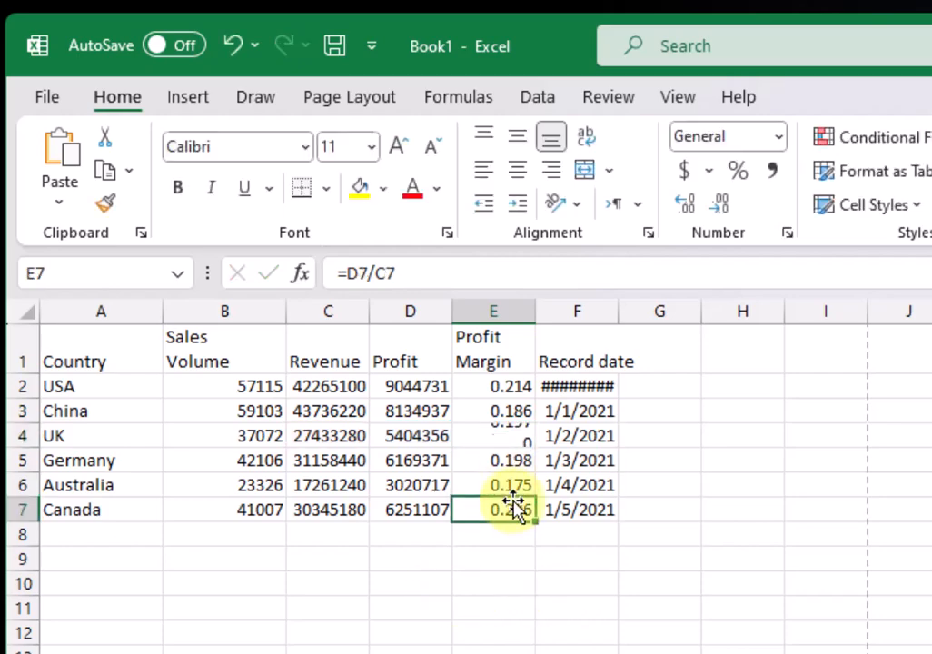
Autofit the width of the Record date column F so its full dates fit
double_click(624, 311)
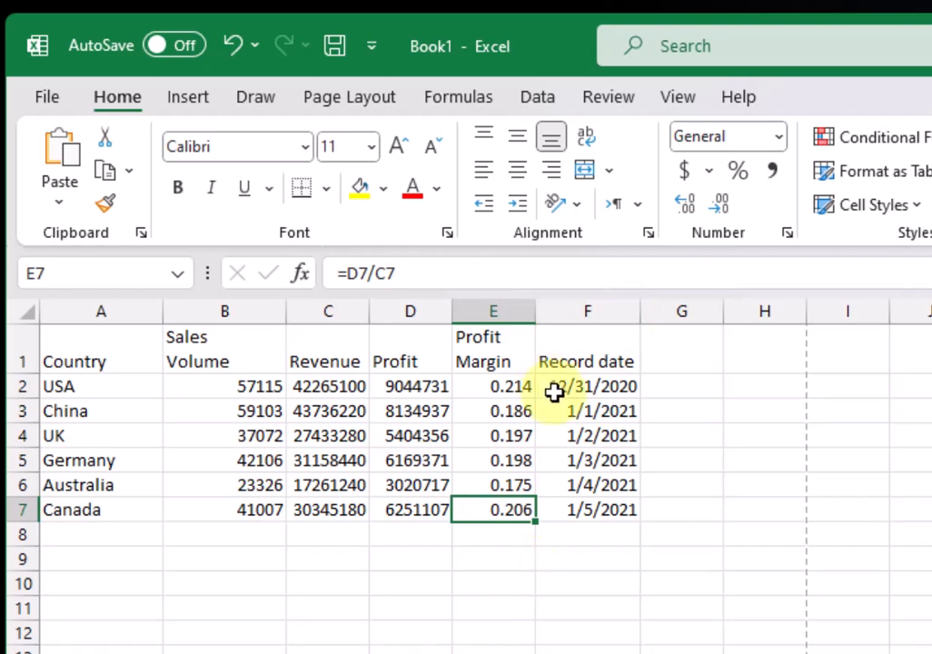
left_click(589, 313)
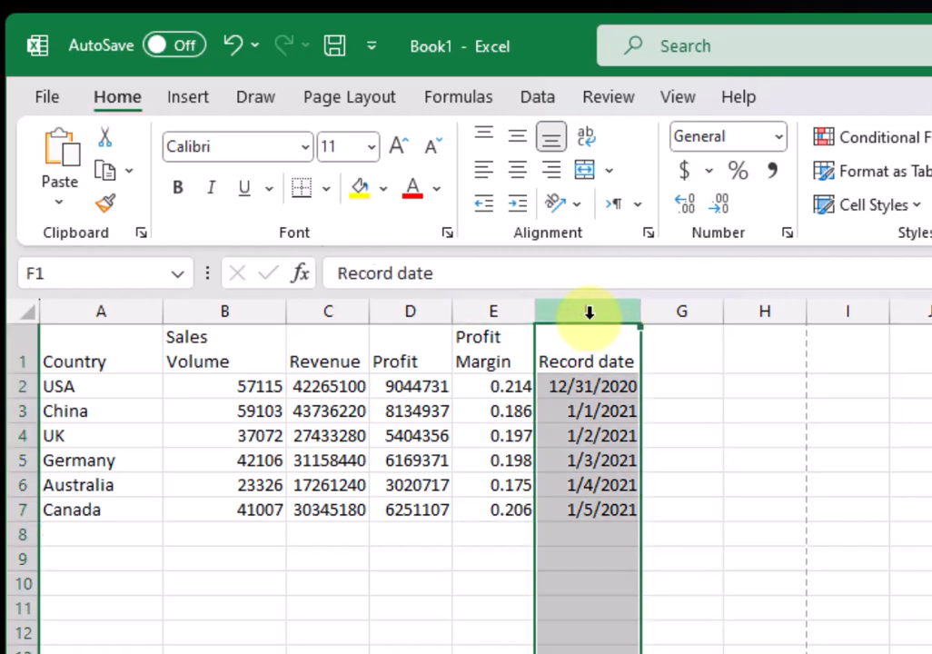
left_click(603, 430)
left_click(603, 380)
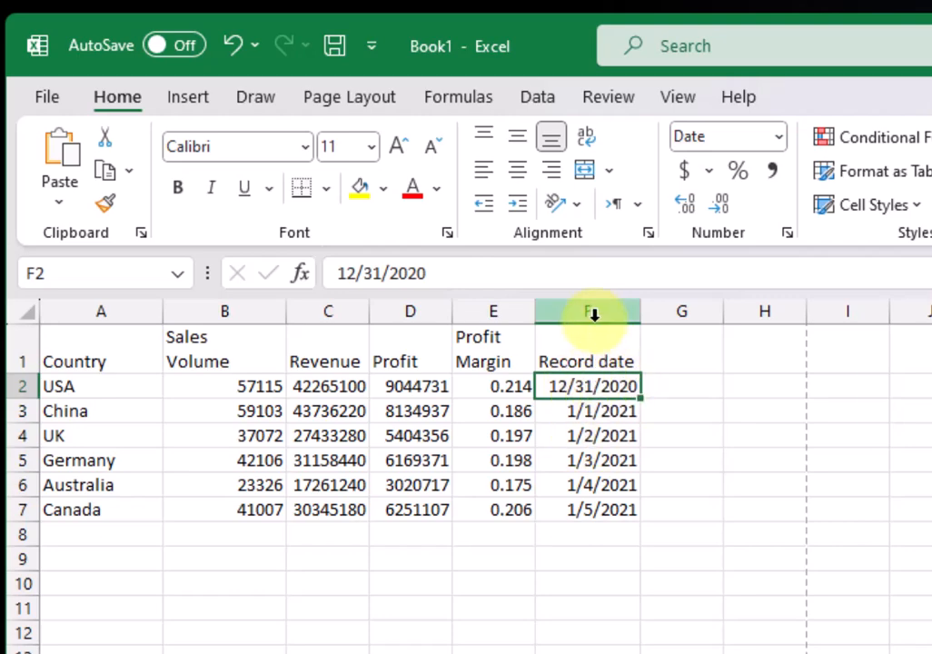
Practise selecting the record dates, both as the range F2:F7 and as individual cells in column F
left_click_drag(581, 388, 590, 508)
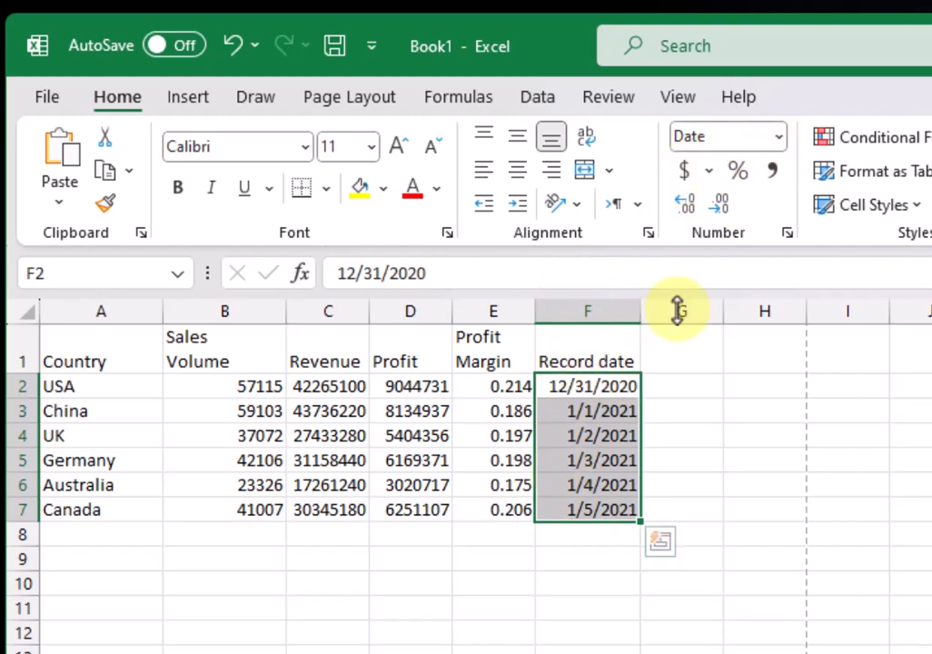
left_click(594, 406)
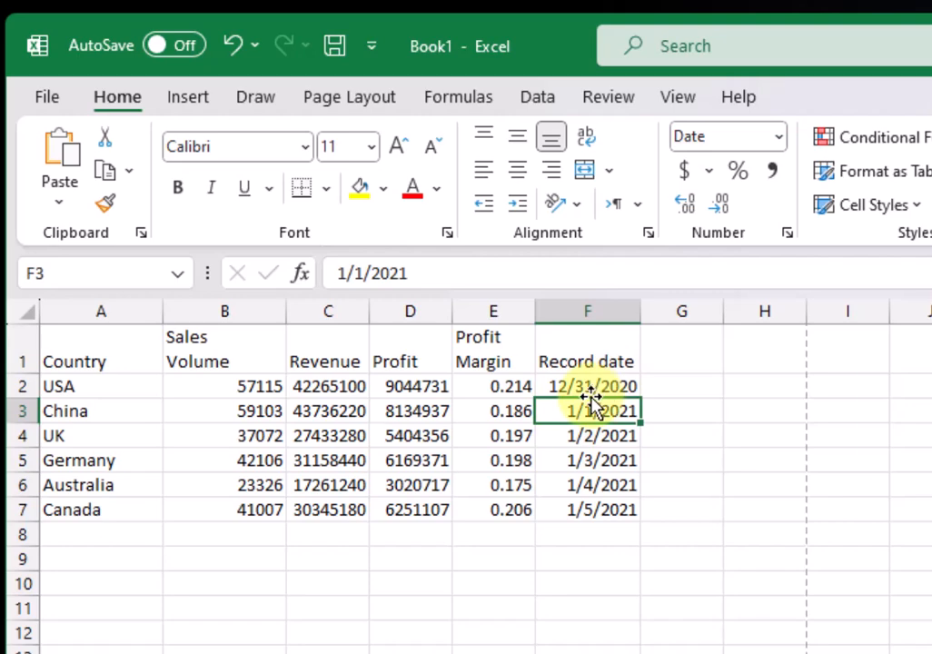
left_click(590, 387)
left_click(582, 483)
left_click(581, 387)
left_click(590, 436)
left_click(595, 507)
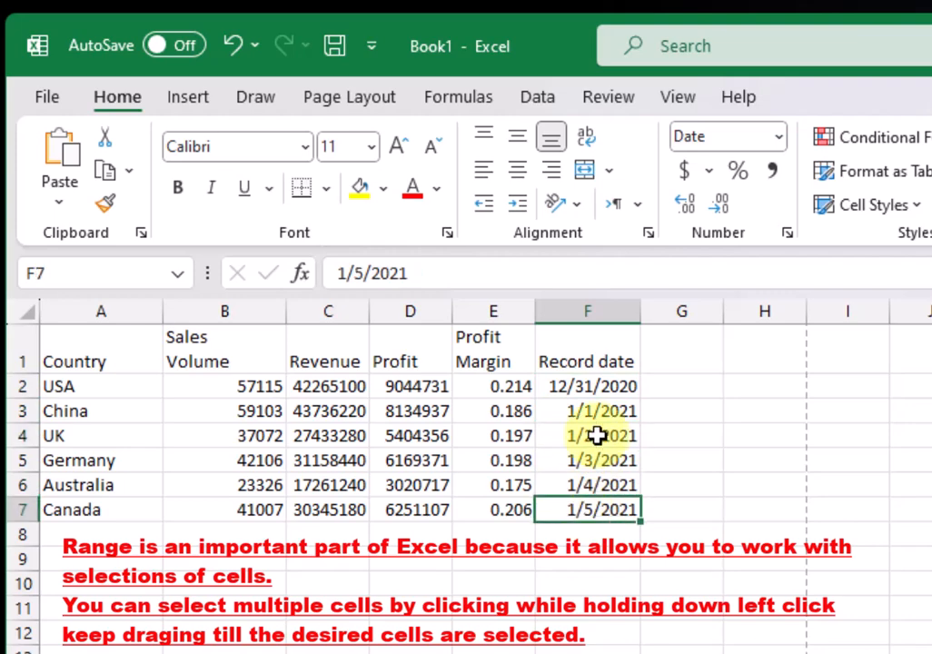
left_click(597, 386)
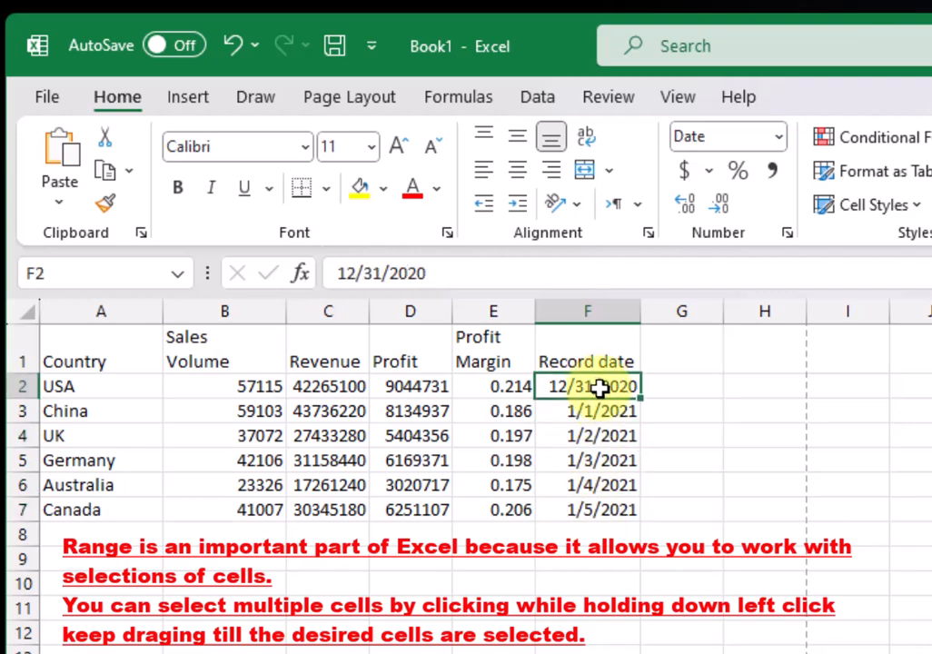
left_click_drag(600, 388, 597, 507)
left_click(596, 384)
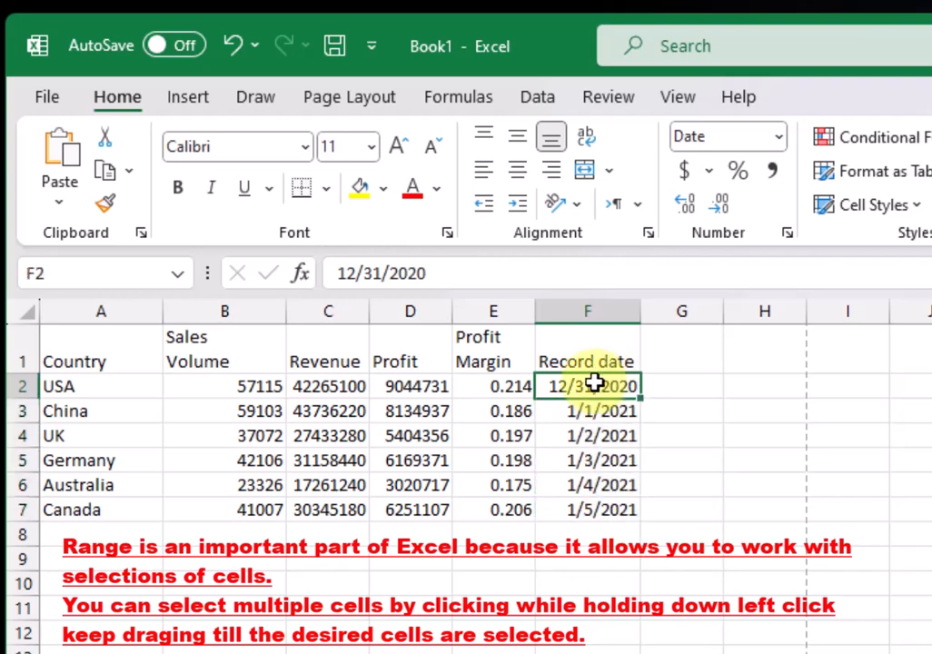
Apply the Long Date format to the record dates in F2:F7
left_click_drag(595, 385, 595, 508)
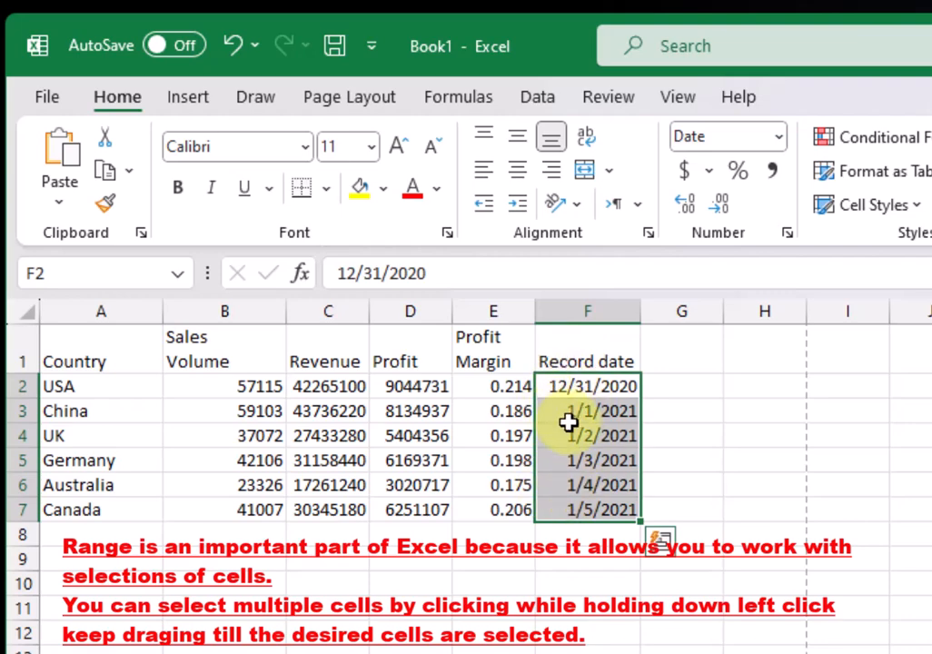
left_click(782, 141)
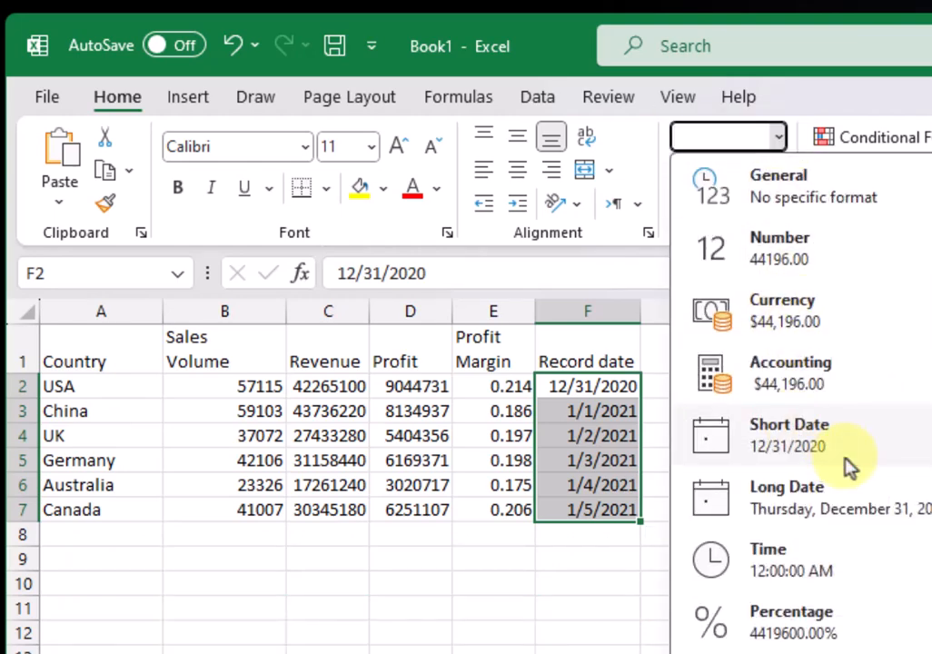
left_click(811, 504)
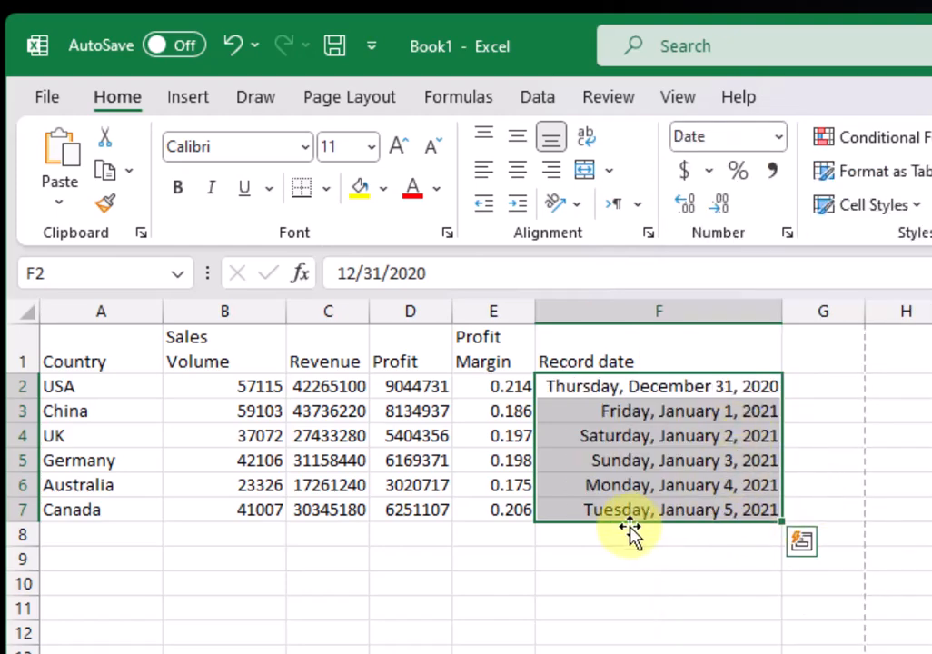
left_click(697, 554)
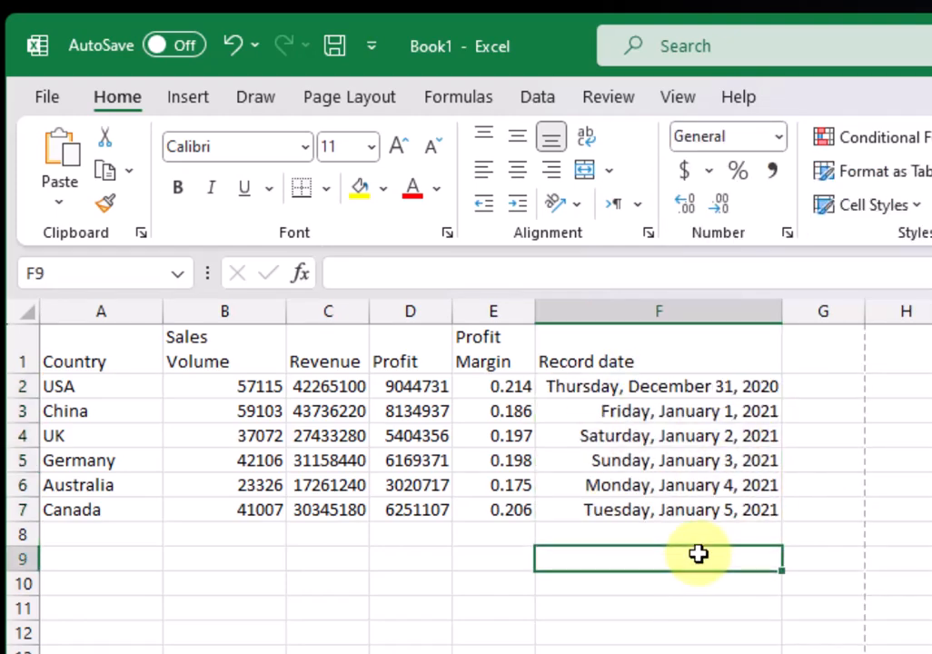
Delete the entire Record date column and select cell A8 below the country list
left_click(644, 310)
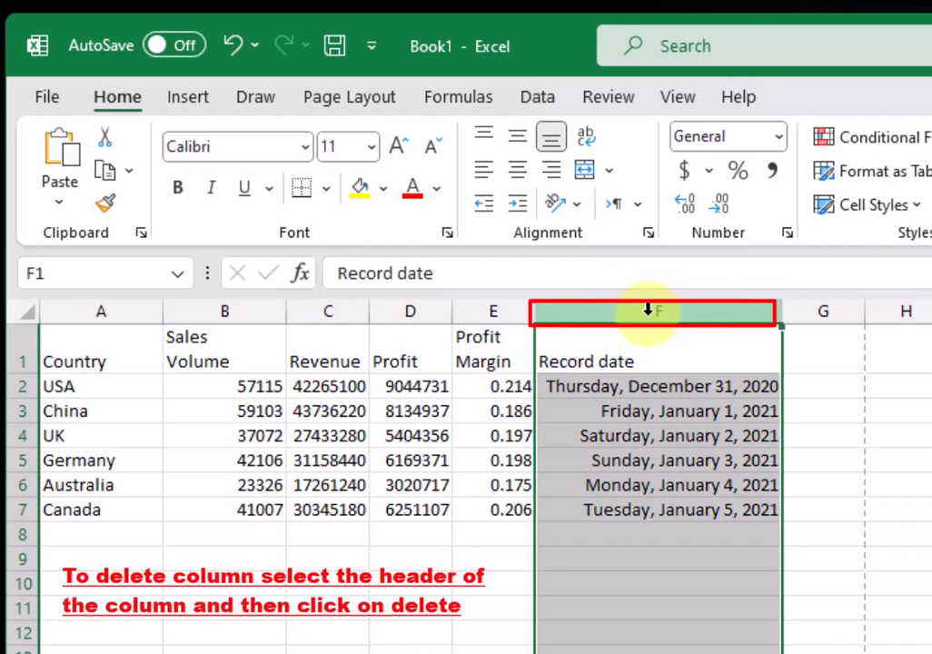
right_click(649, 313)
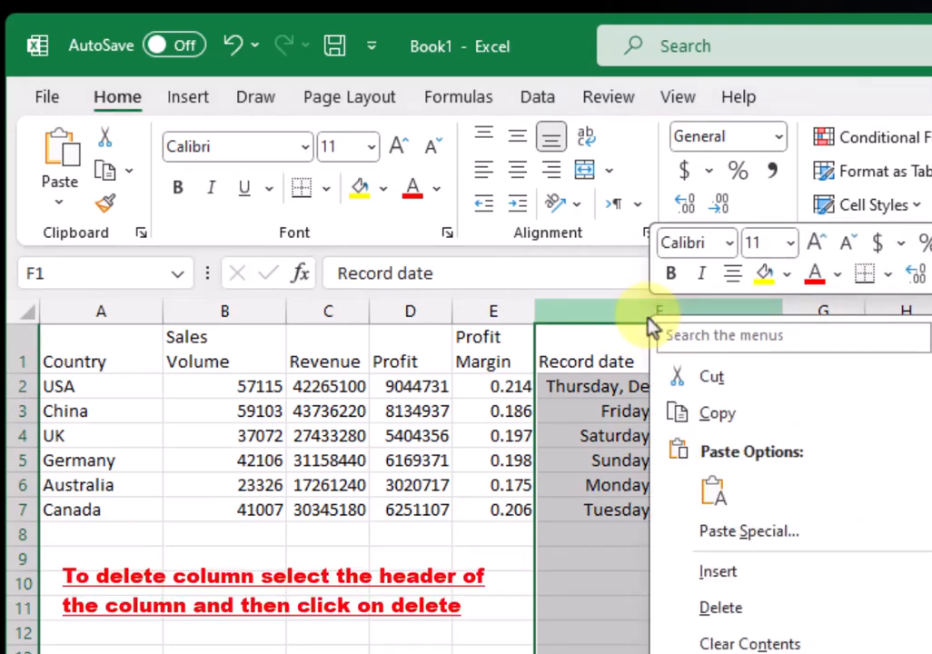
left_click(708, 608)
left_click(555, 468)
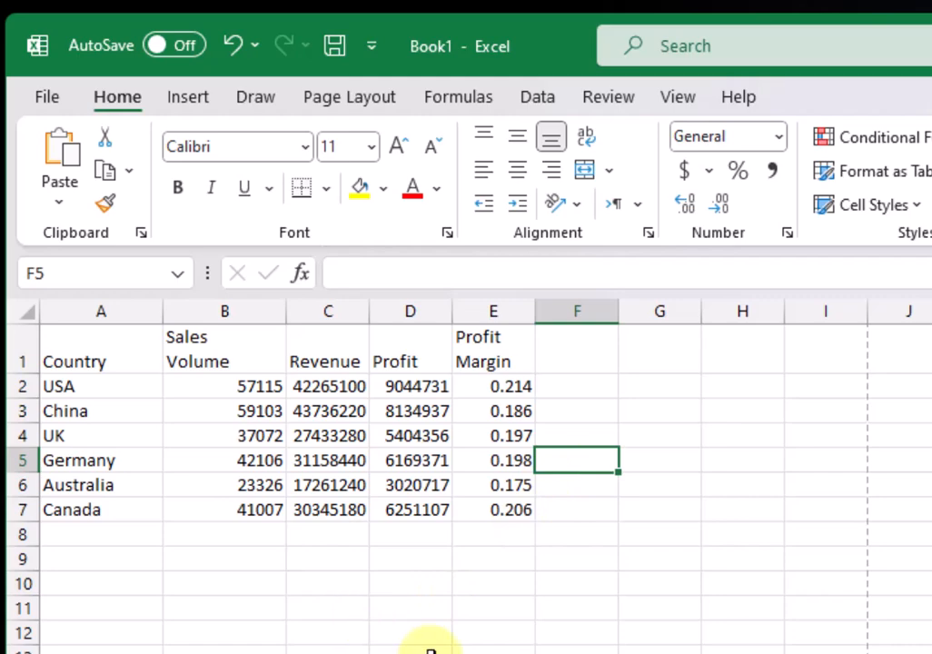
left_click(80, 536)
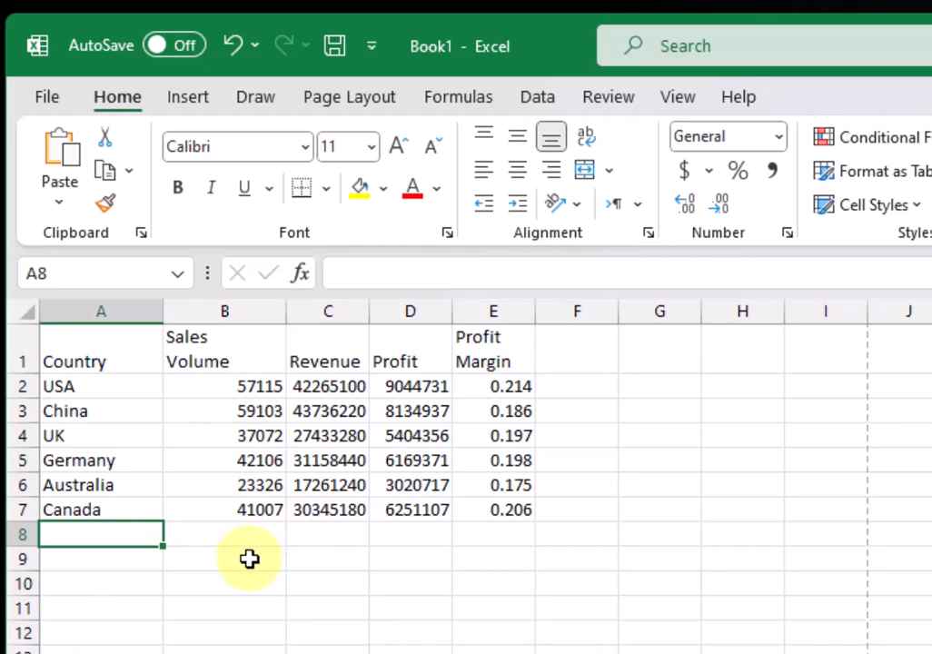
Enter the label Total in cell A8 and select cell B8 under the Sales Volume figures
type("Total")
key("Return")
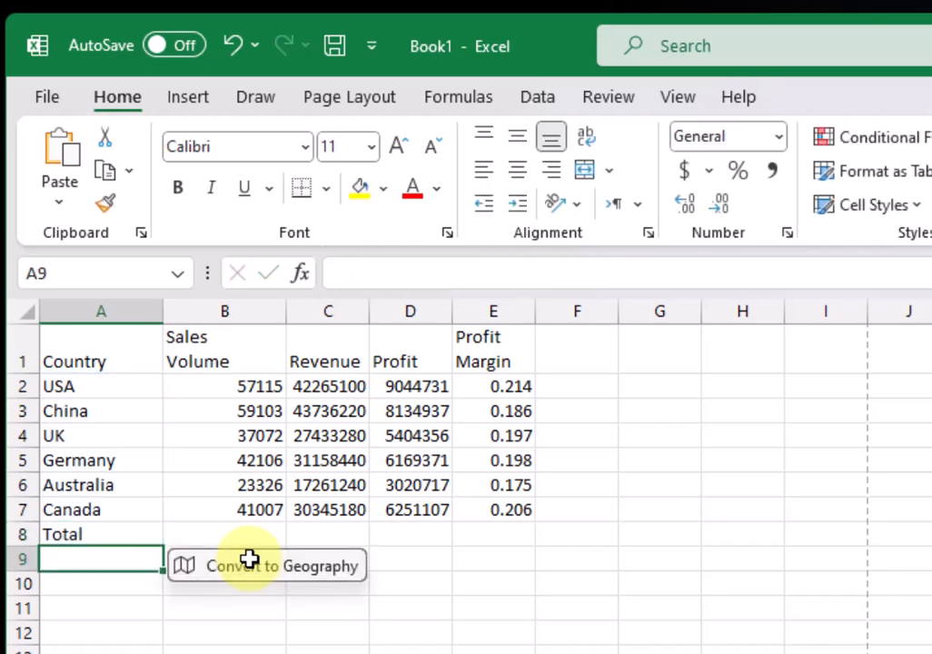
left_click(225, 554)
left_click(228, 538)
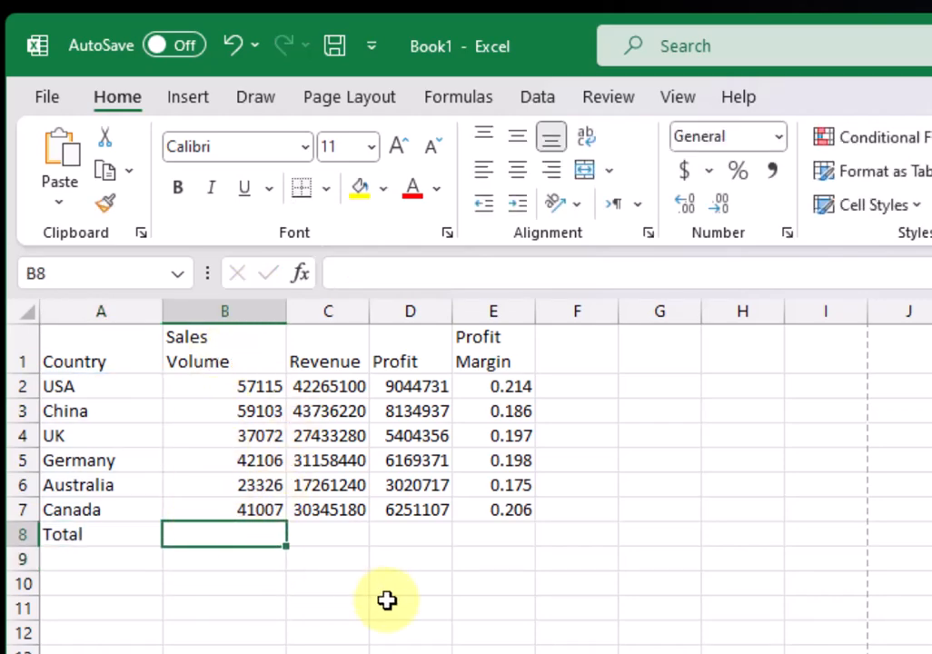
type("=")
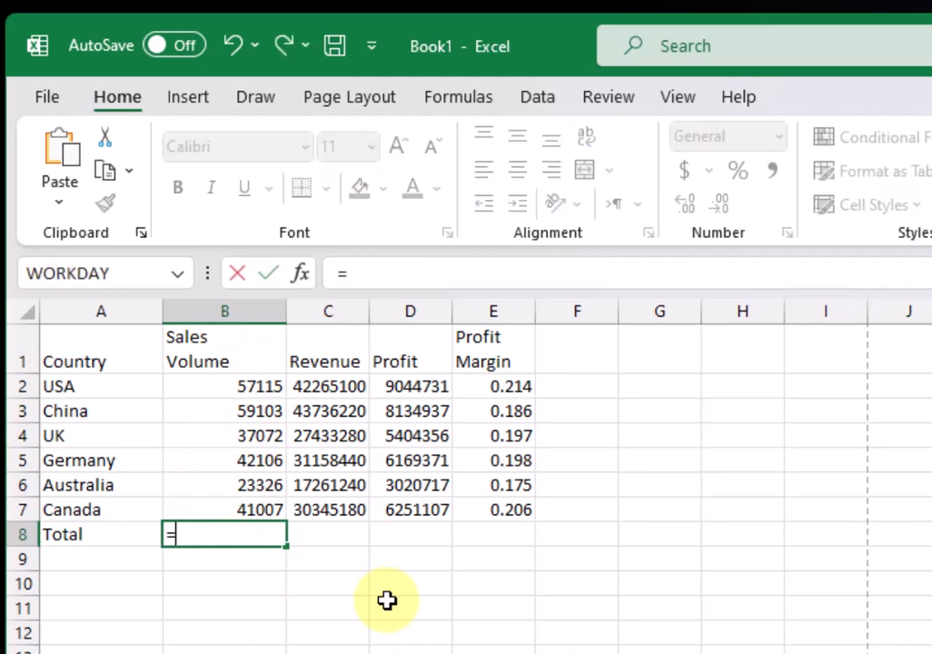
left_click(244, 379)
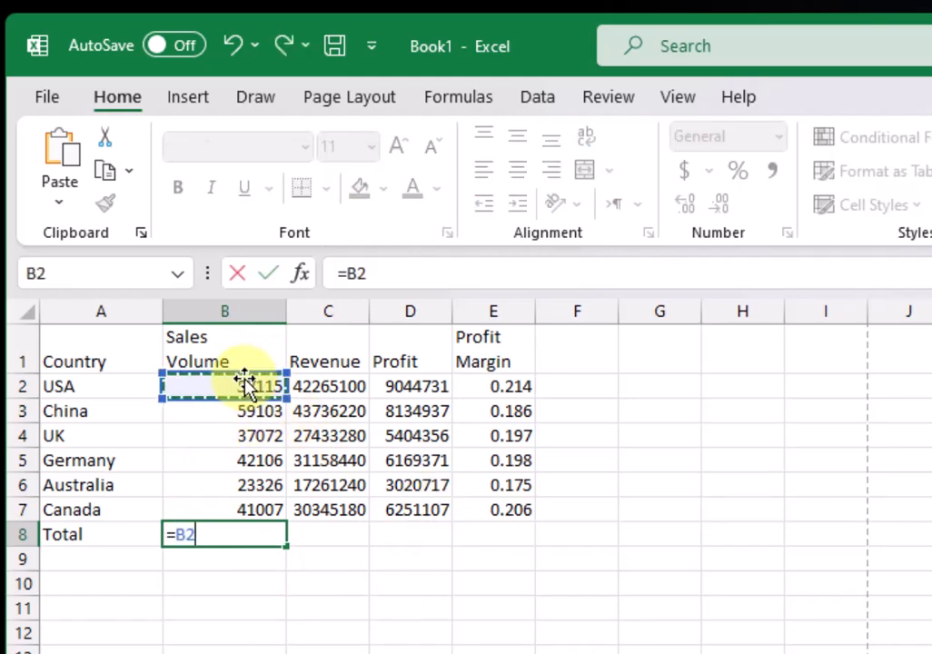
type("+")
left_click(271, 411)
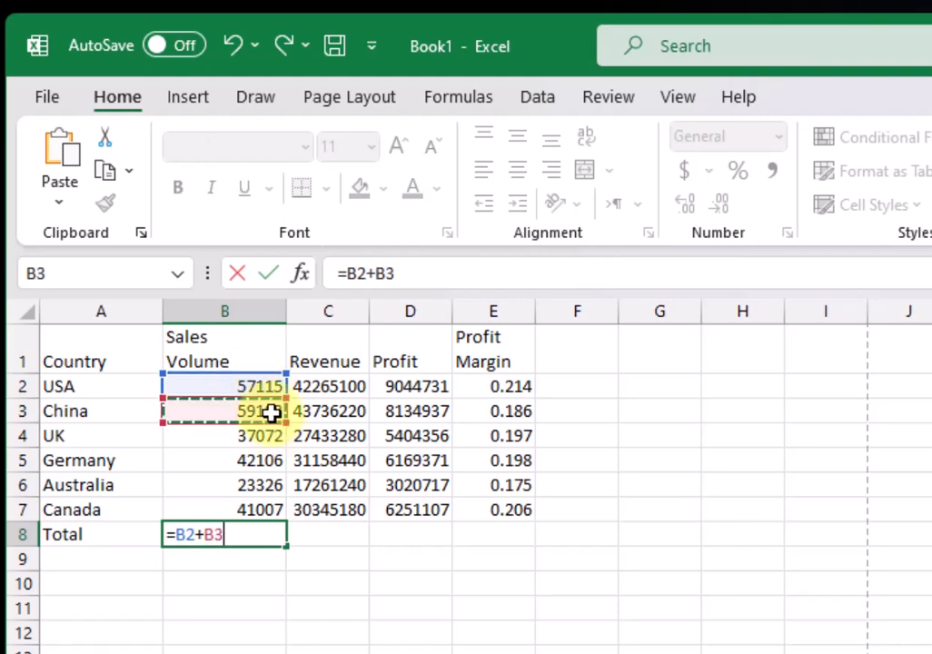
type("+")
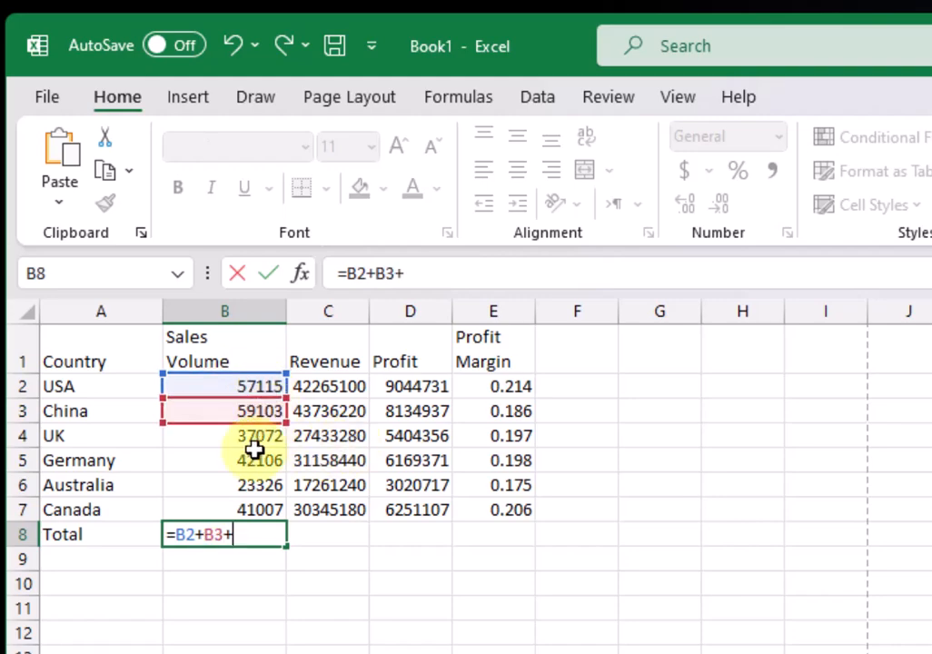
left_click(253, 443)
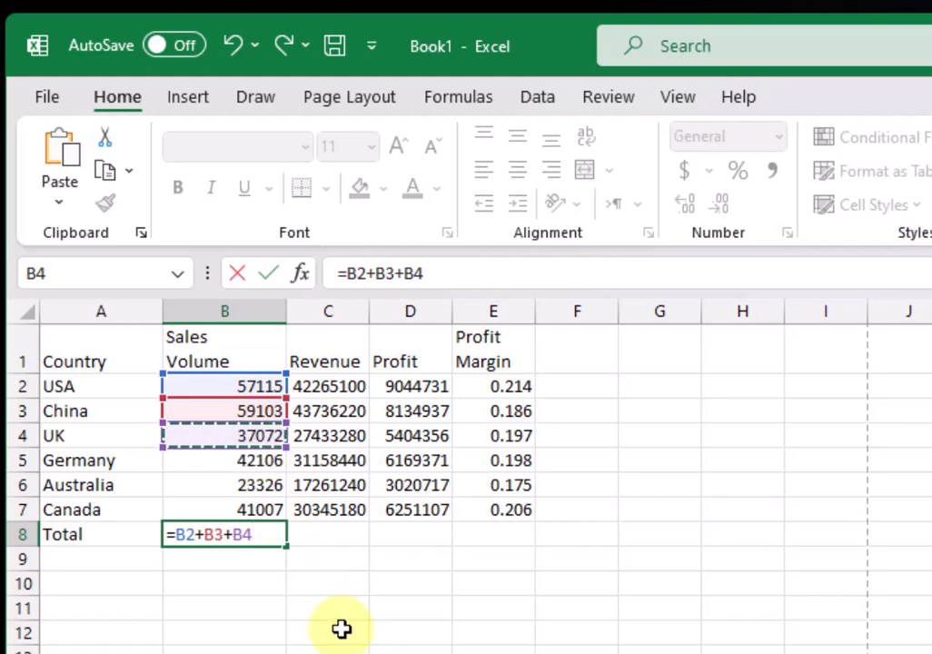
key("Escape")
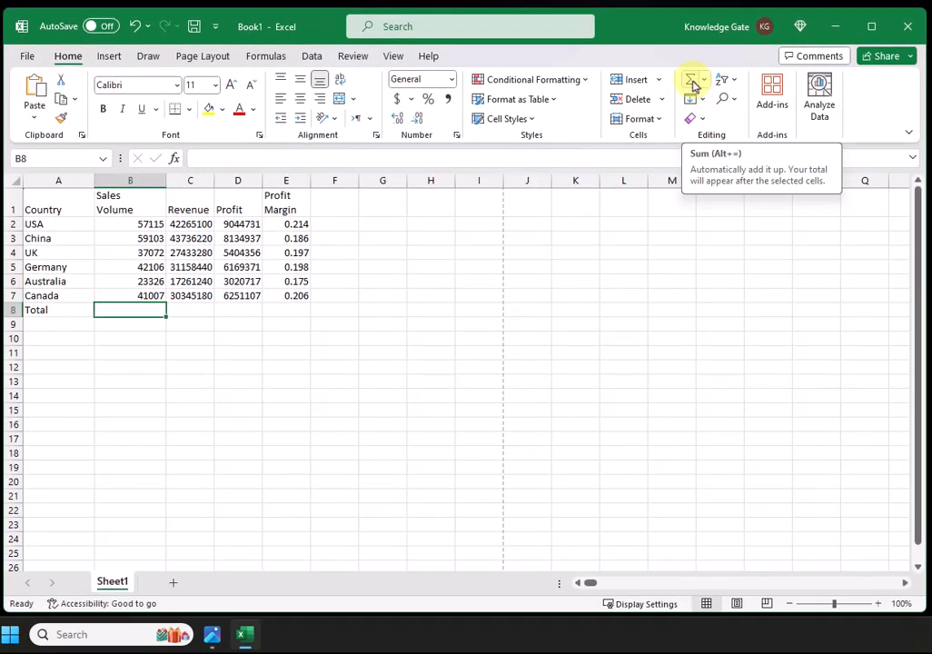
Sum the Sales Volume range B2:B7 in cell B8 with AutoSum and fill the formula across to D8
left_click(279, 58)
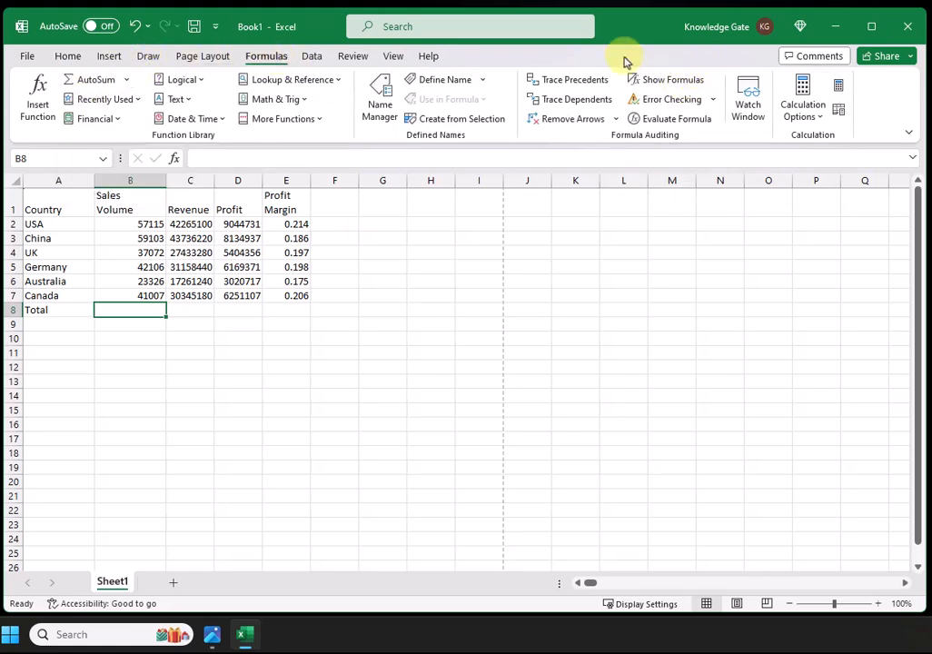
left_click(69, 55)
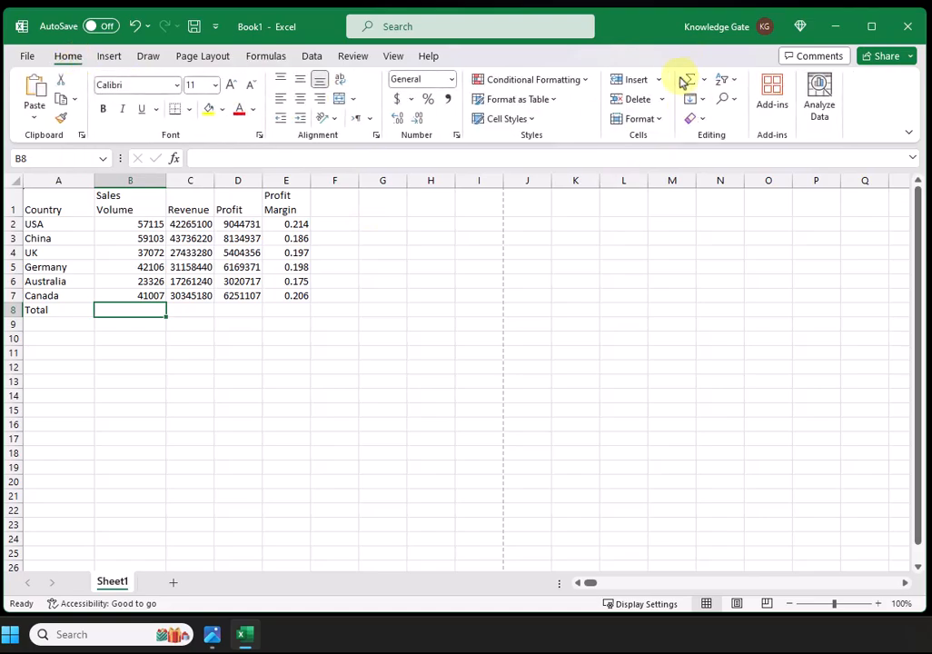
left_click(689, 80)
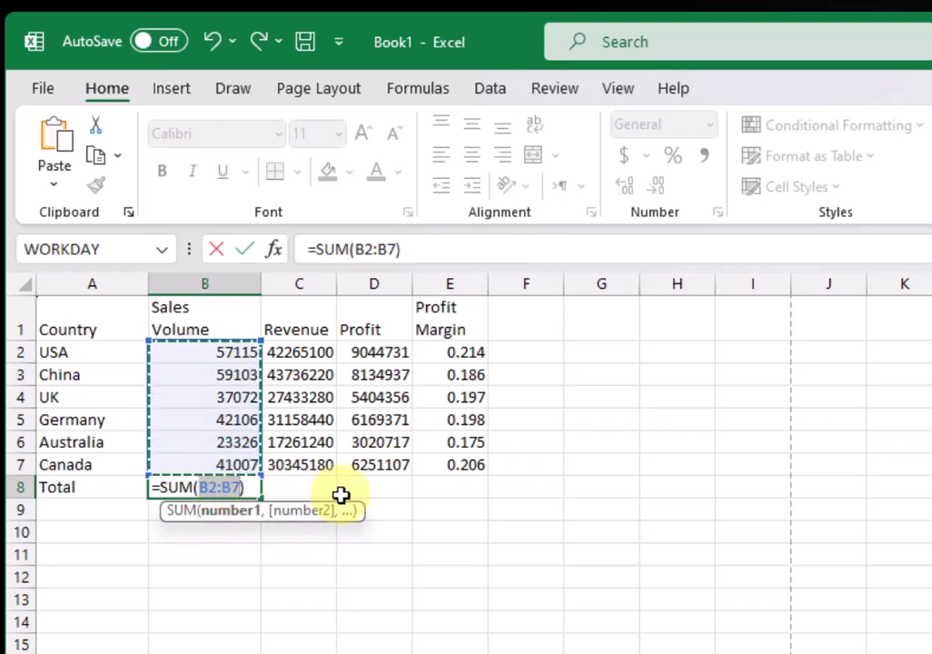
key("Return")
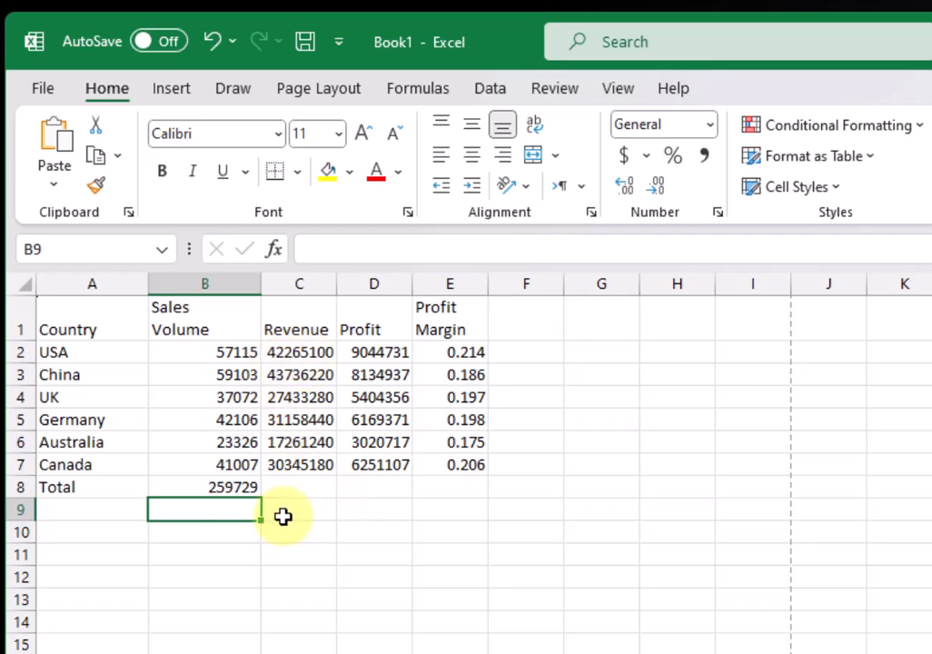
left_click(232, 485)
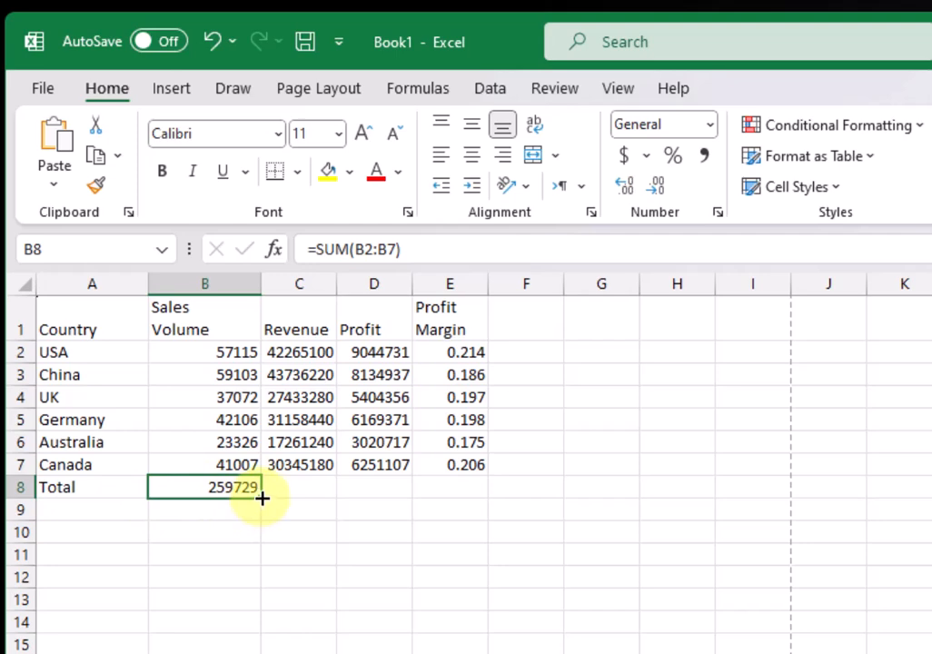
left_click_drag(264, 498, 418, 506)
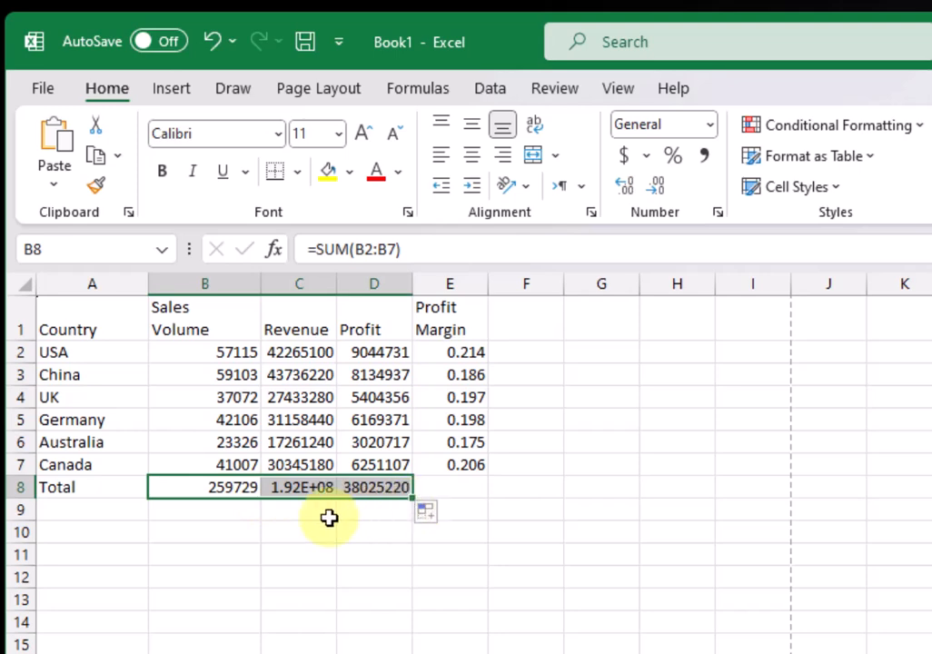
Inspect the ranges used by the copied SUM formulas in the Revenue total C8 and the Profit total D8
left_click(318, 491)
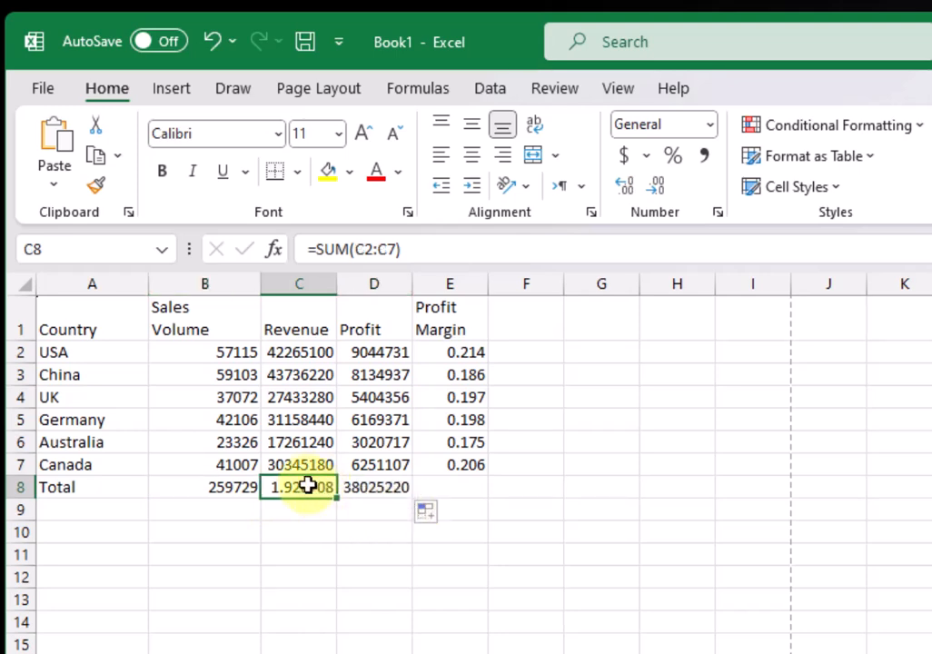
double_click(309, 489)
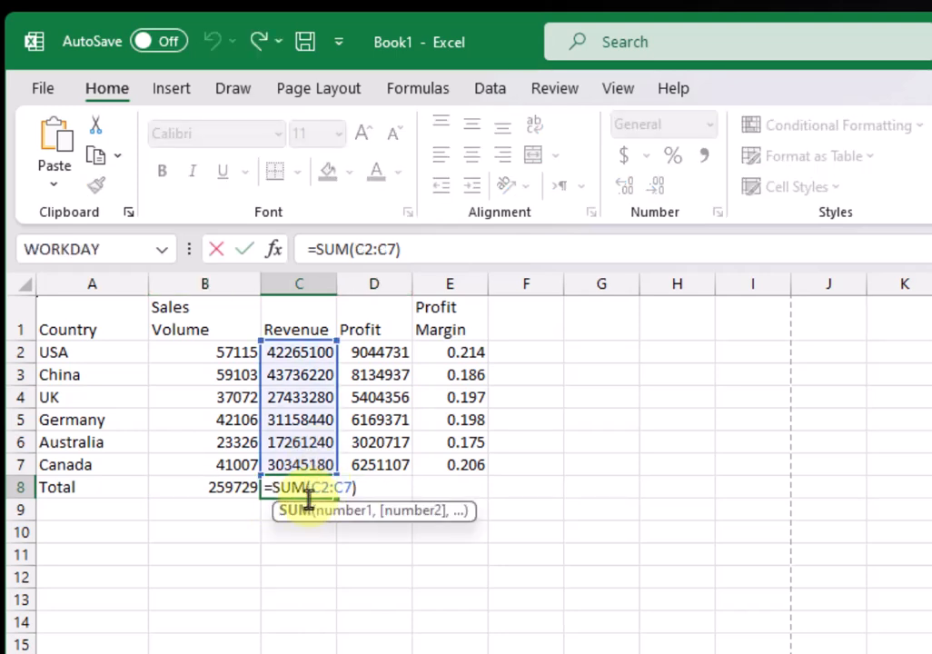
key("Escape")
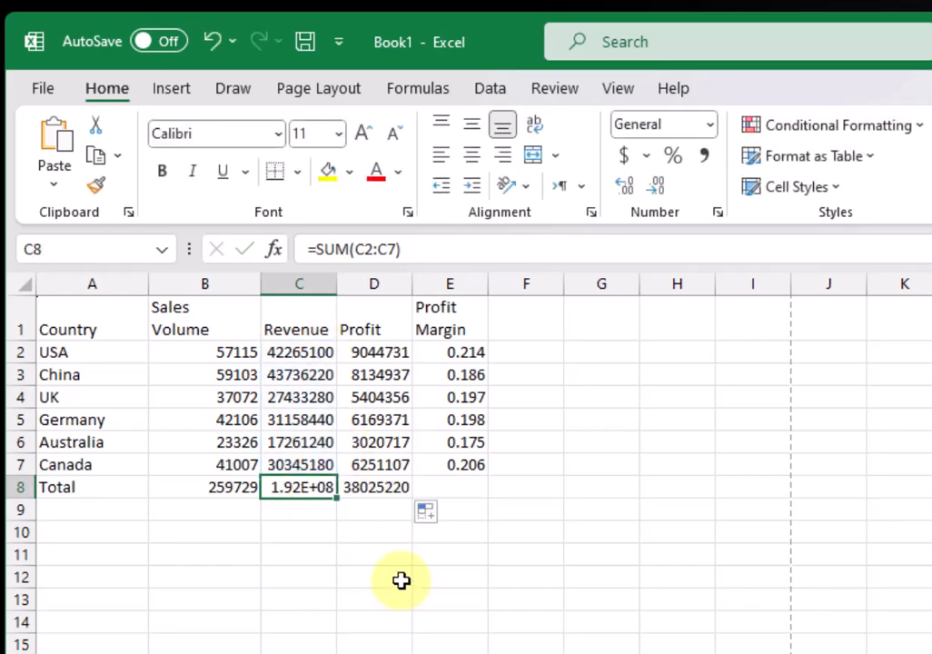
double_click(368, 488)
key("Escape")
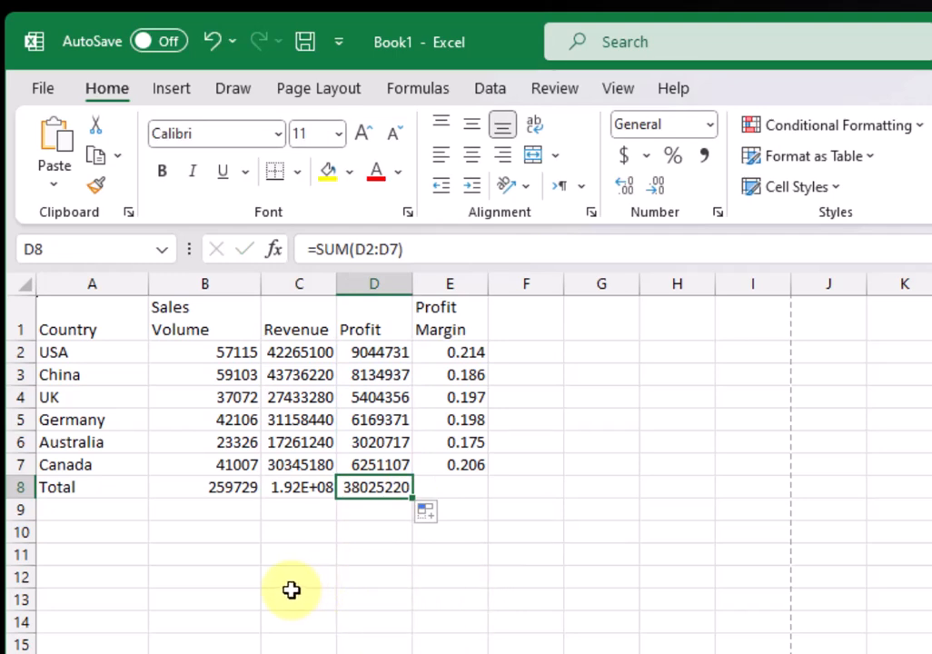
Enter the label Average in cell A9 below Total
left_click(83, 509)
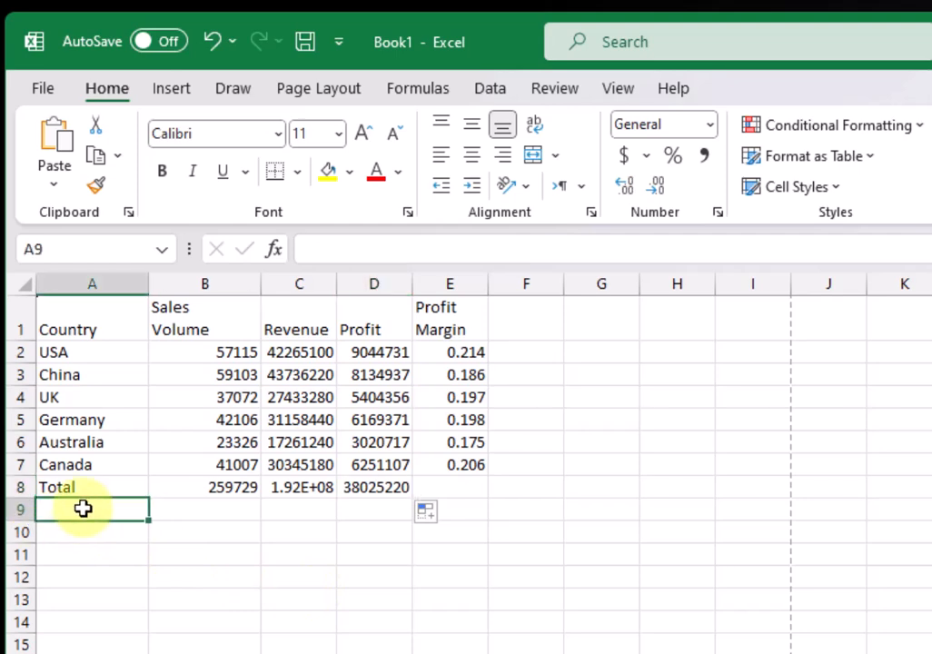
type("Average")
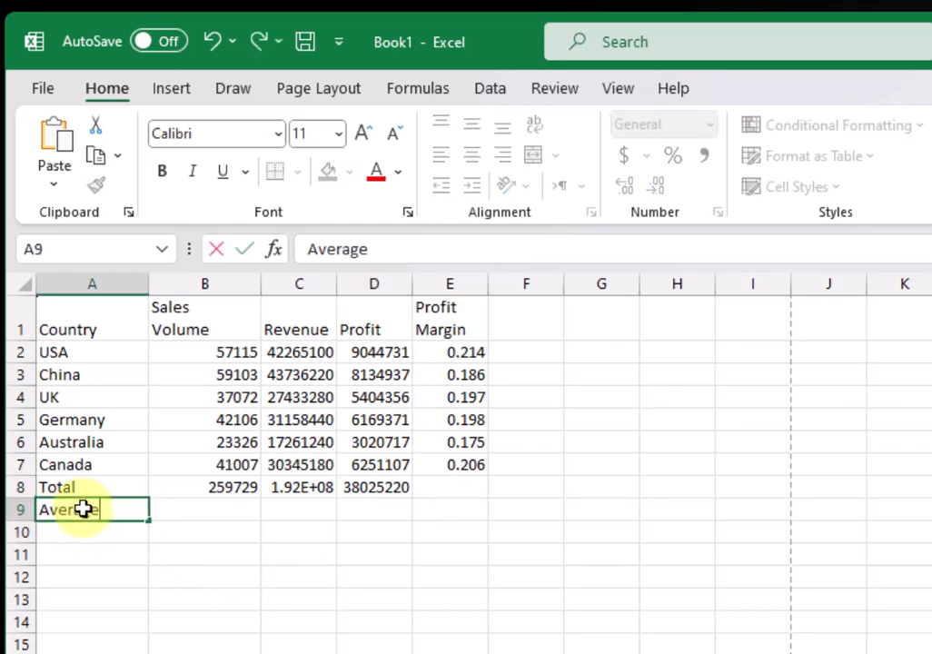
key("Return")
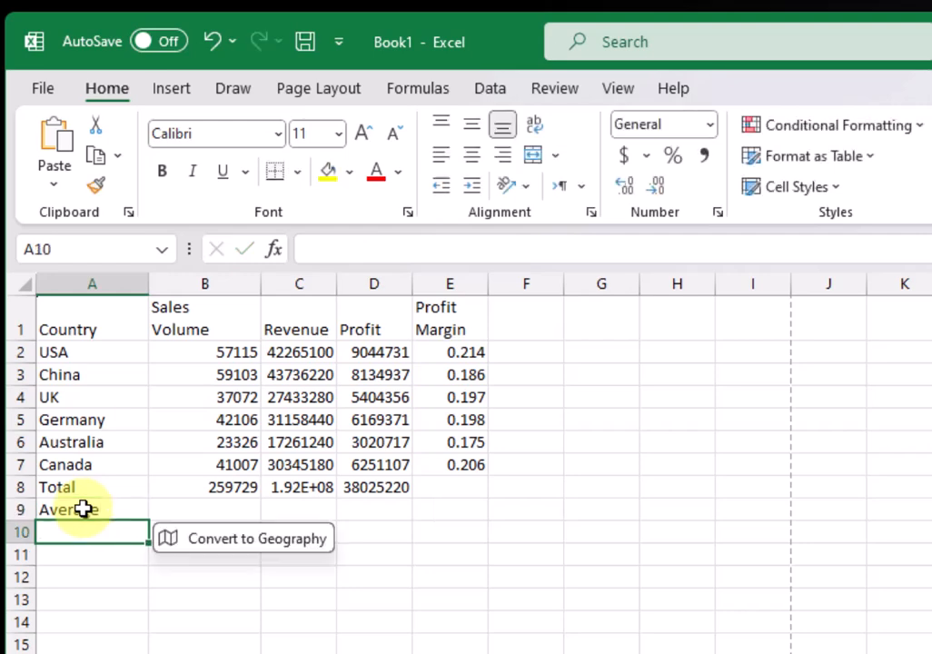
Calculate the Sales Volume average in B9 with the AutoSum Average function over B2:B7 only, and fill it across to D9
left_click(201, 511)
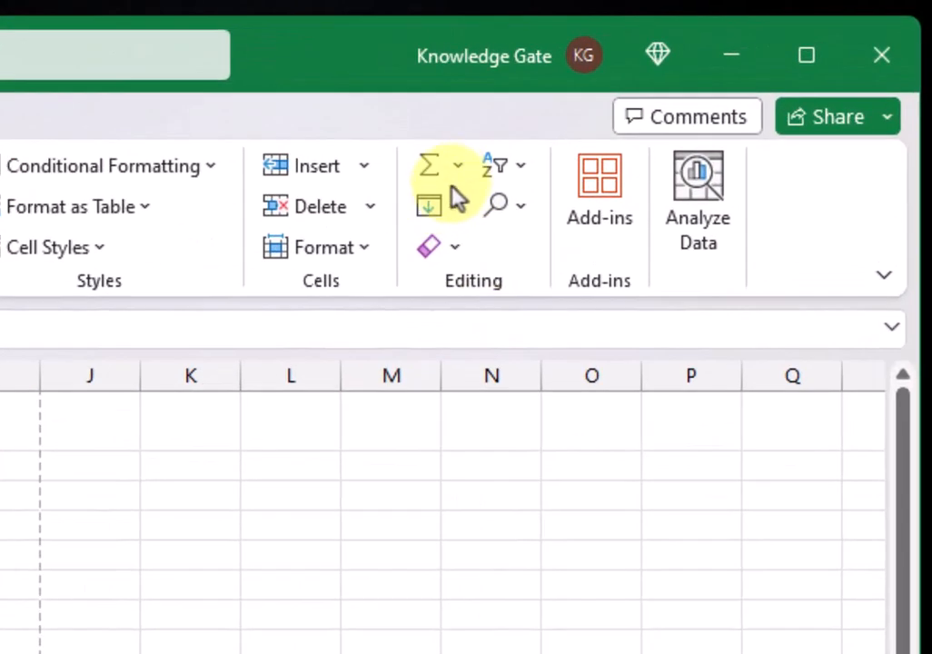
left_click(459, 169)
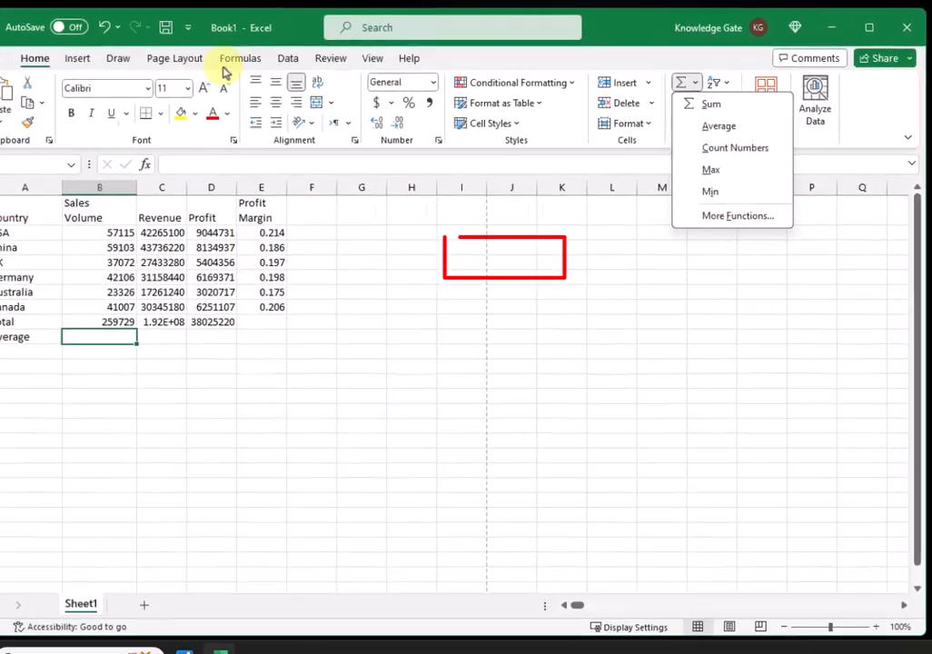
left_click(239, 58)
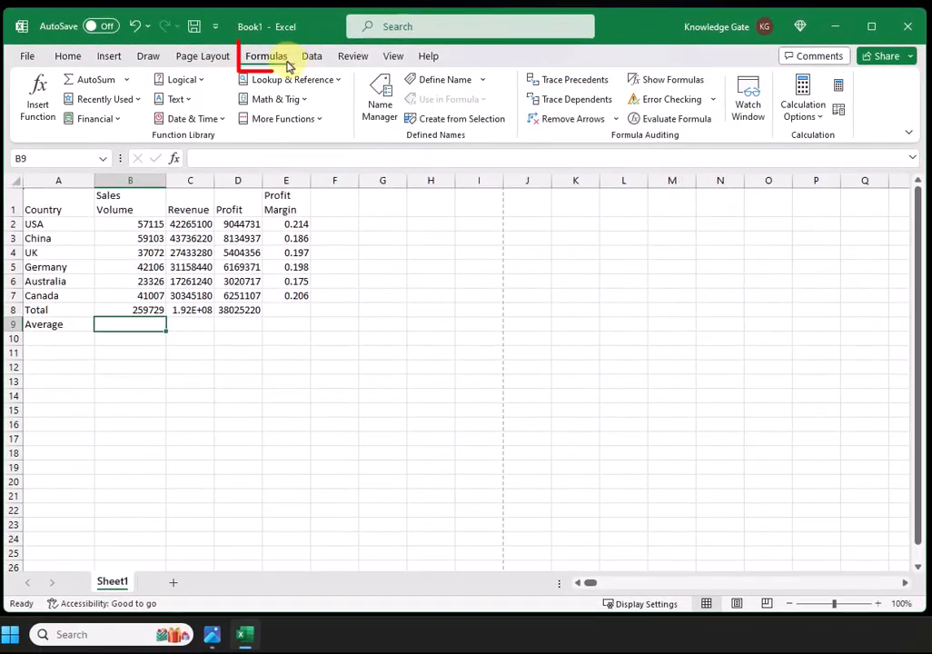
left_click(97, 83)
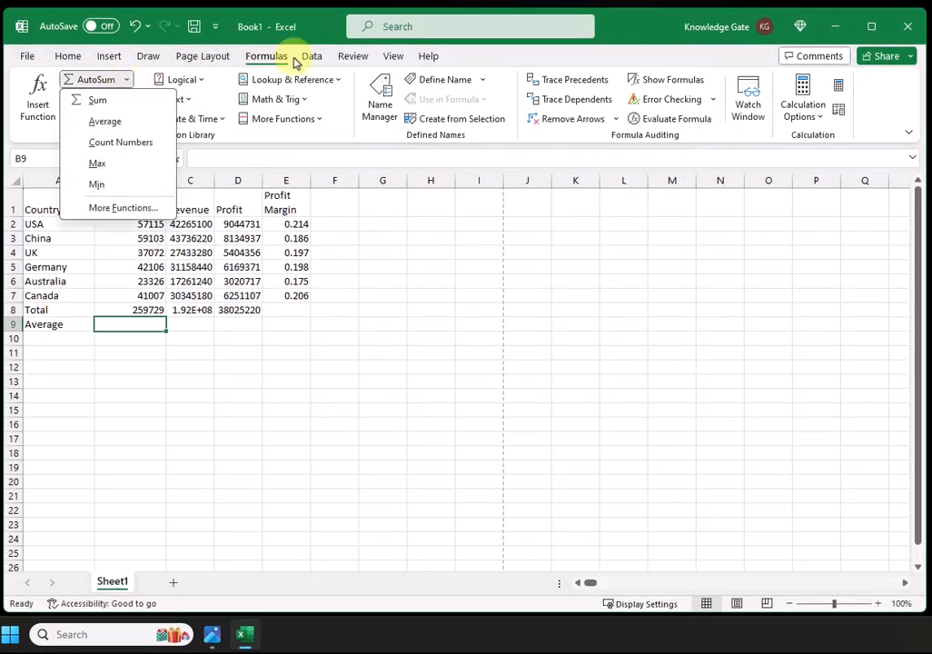
left_click(125, 127)
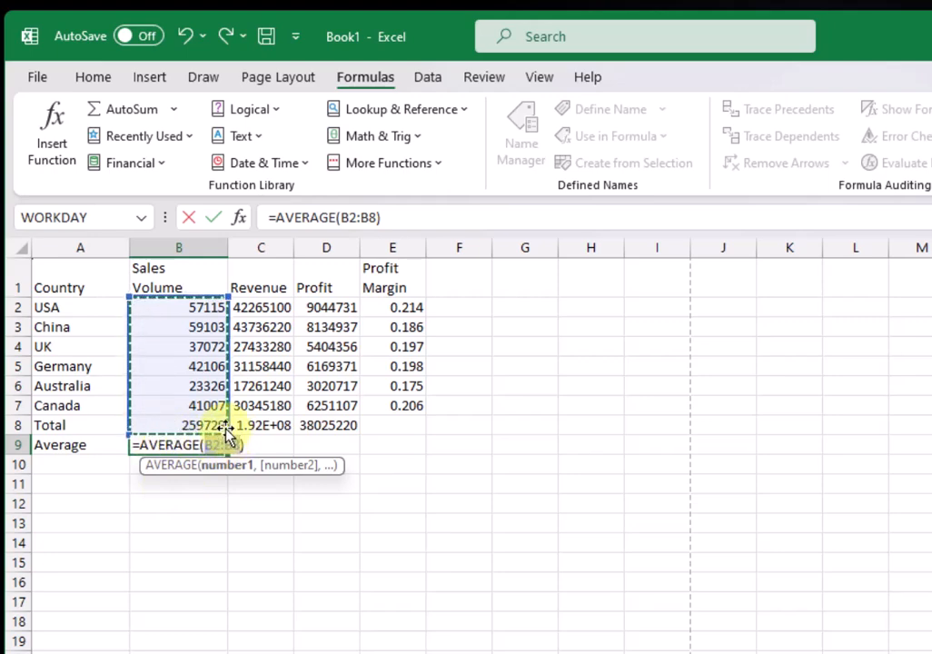
left_click(185, 311)
left_click_drag(186, 308, 188, 400)
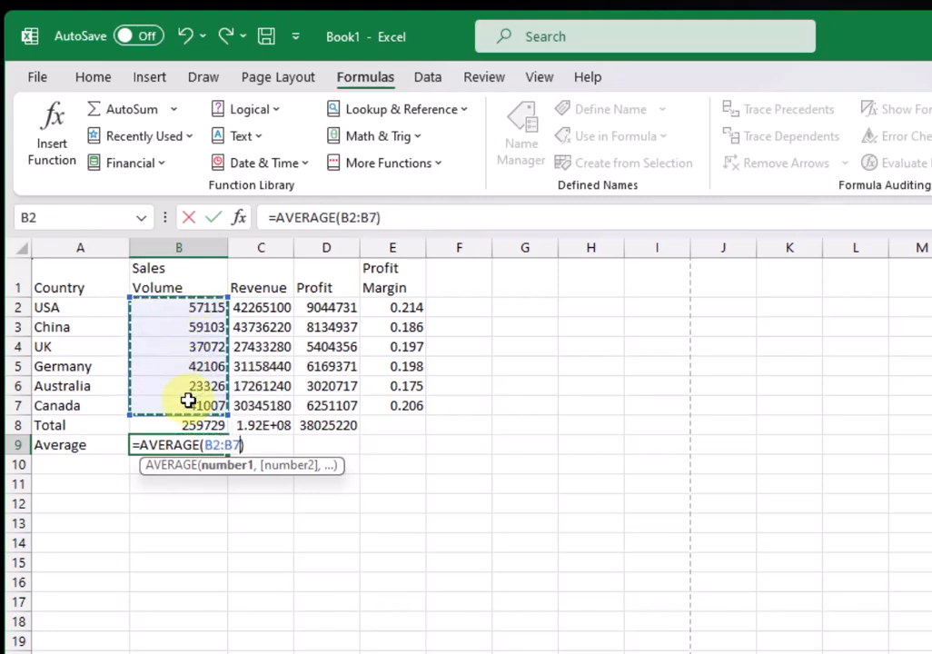
key("Return")
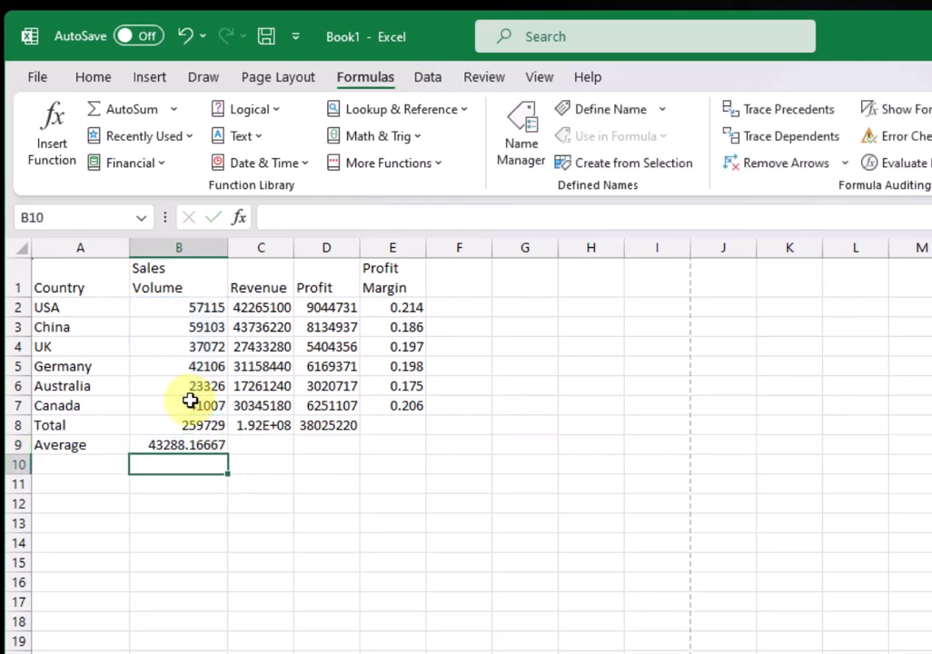
left_click(187, 443)
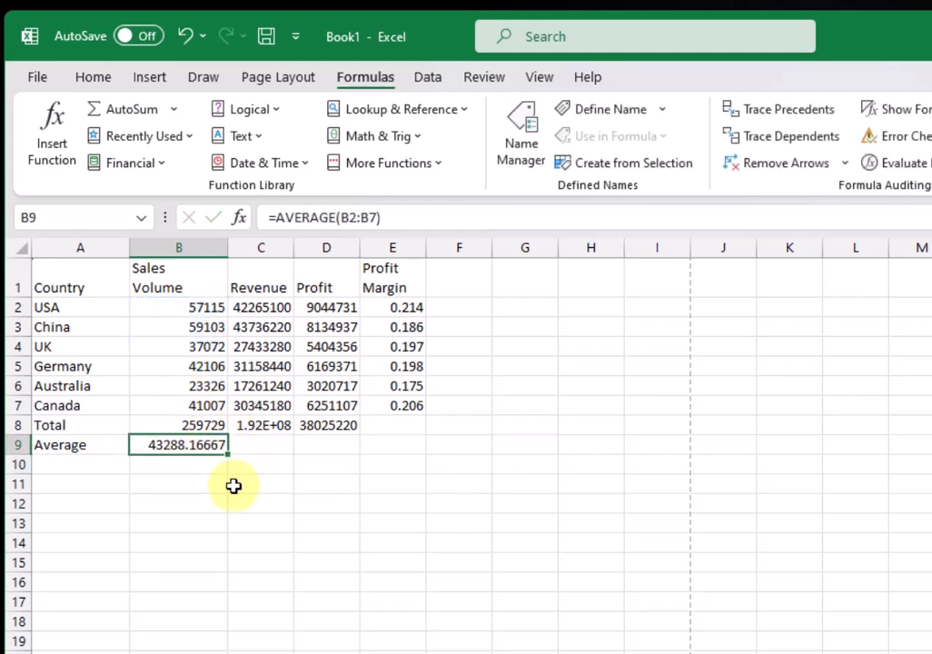
left_click_drag(227, 454, 356, 469)
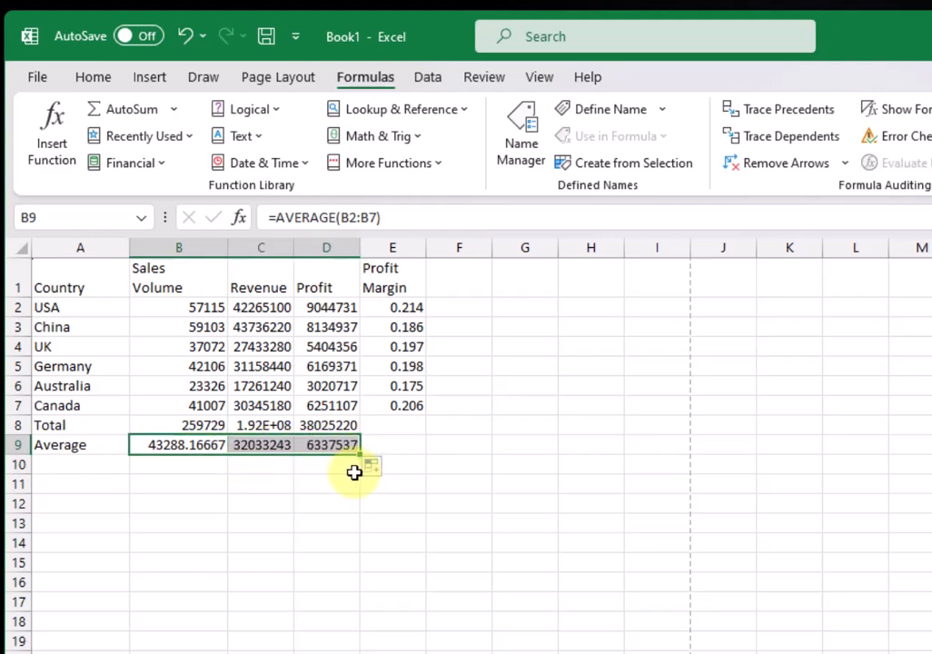
left_click(322, 368)
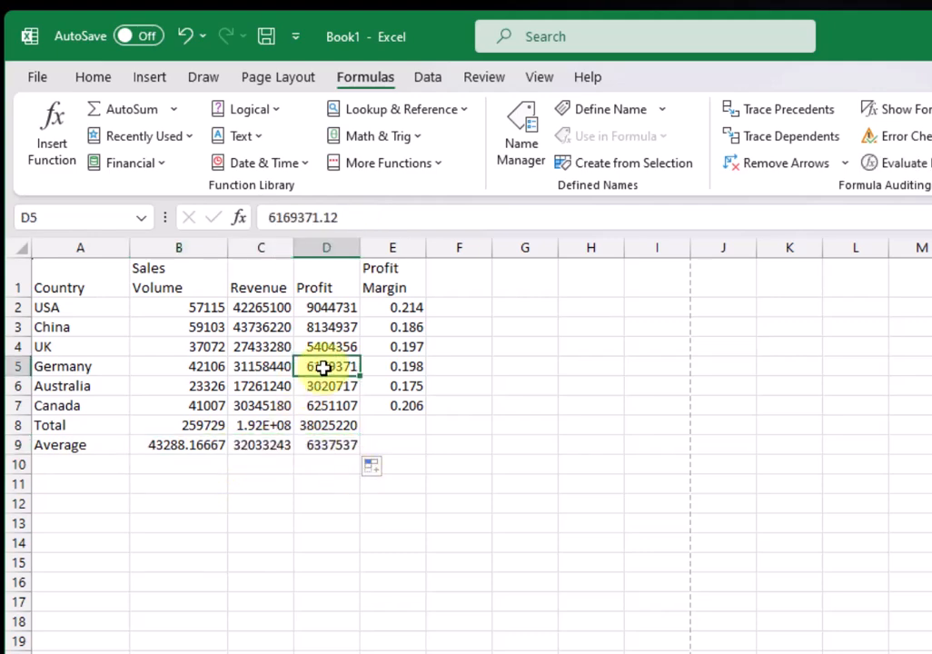
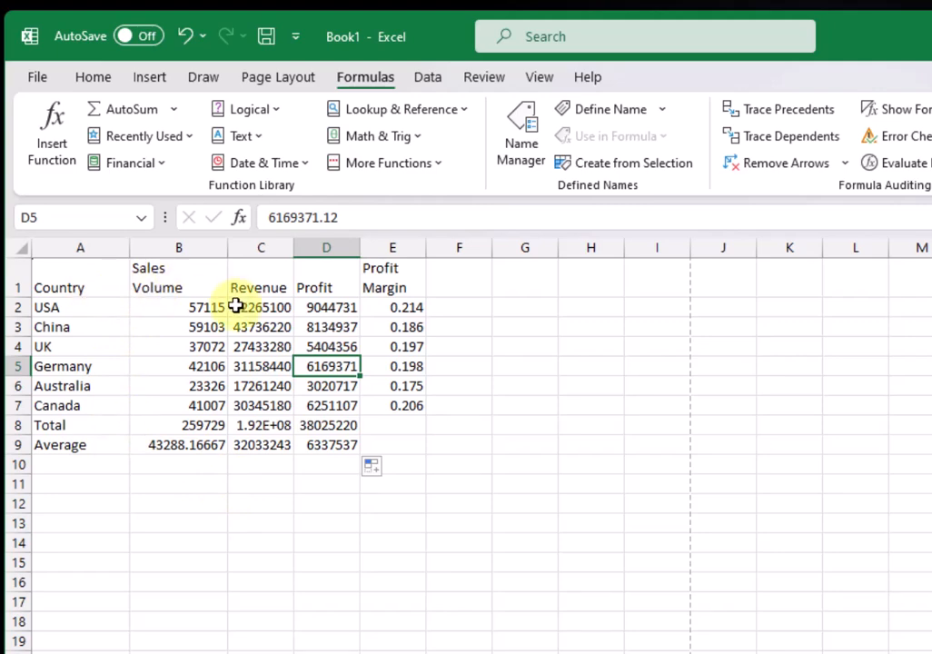
left_click(76, 281)
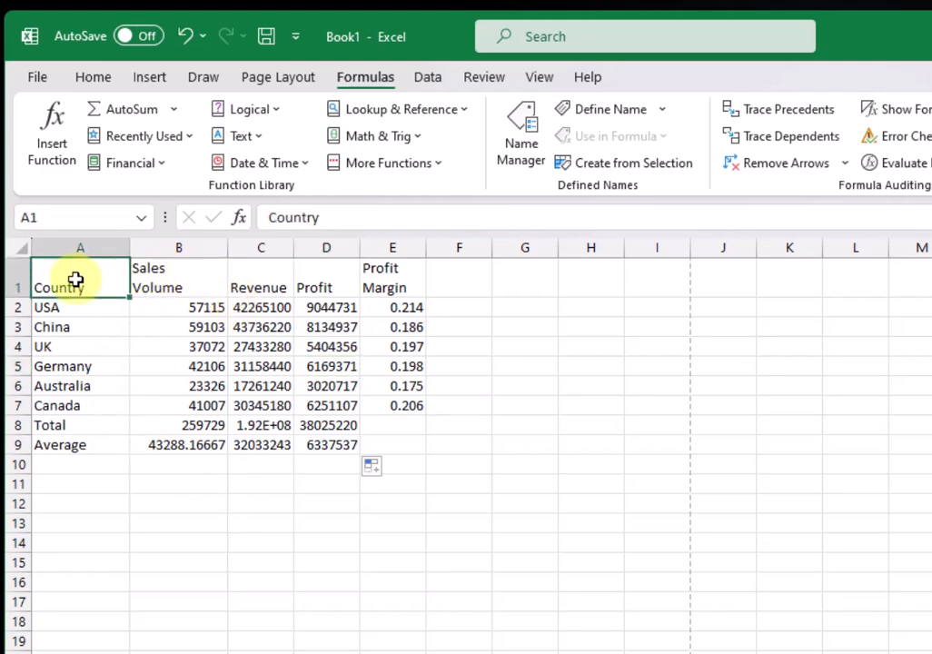
left_click(180, 281)
left_click(79, 273)
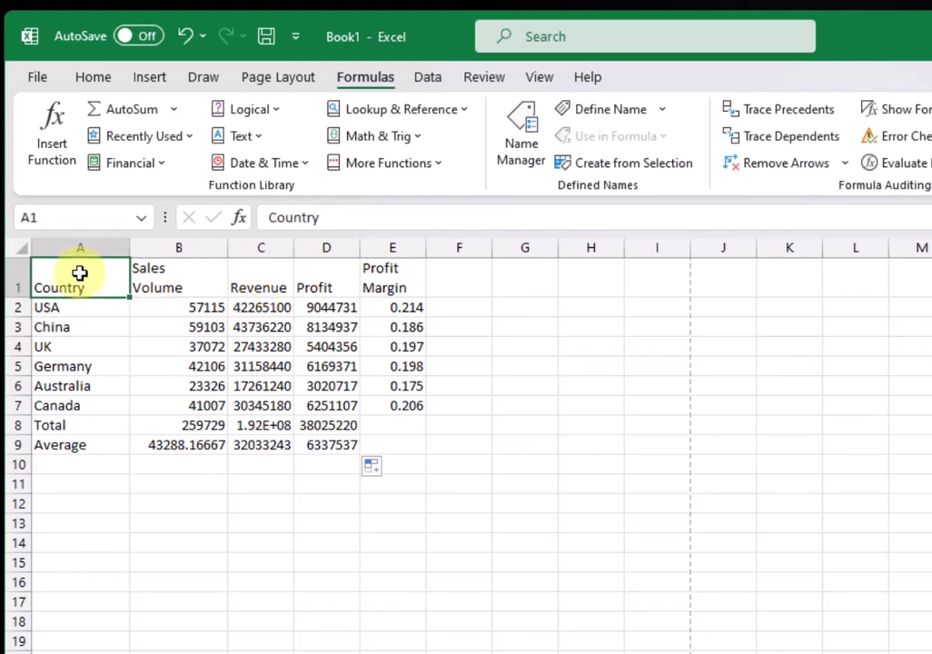
left_click(260, 329)
left_click(80, 269)
Preview the fill colour and font colour choices on the Country header cell A1 without applying any
left_click(111, 80)
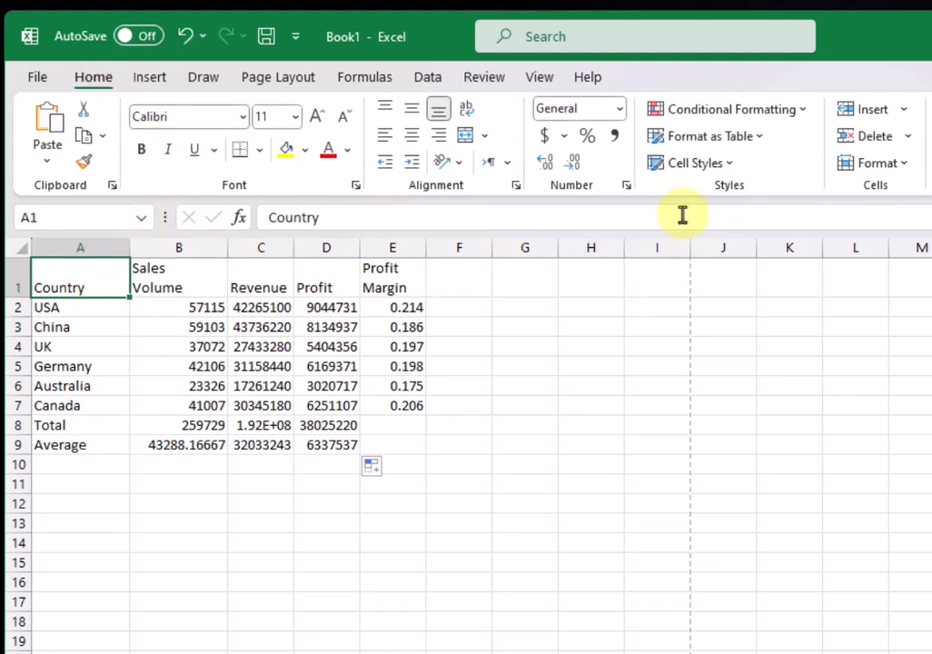
left_click(306, 151)
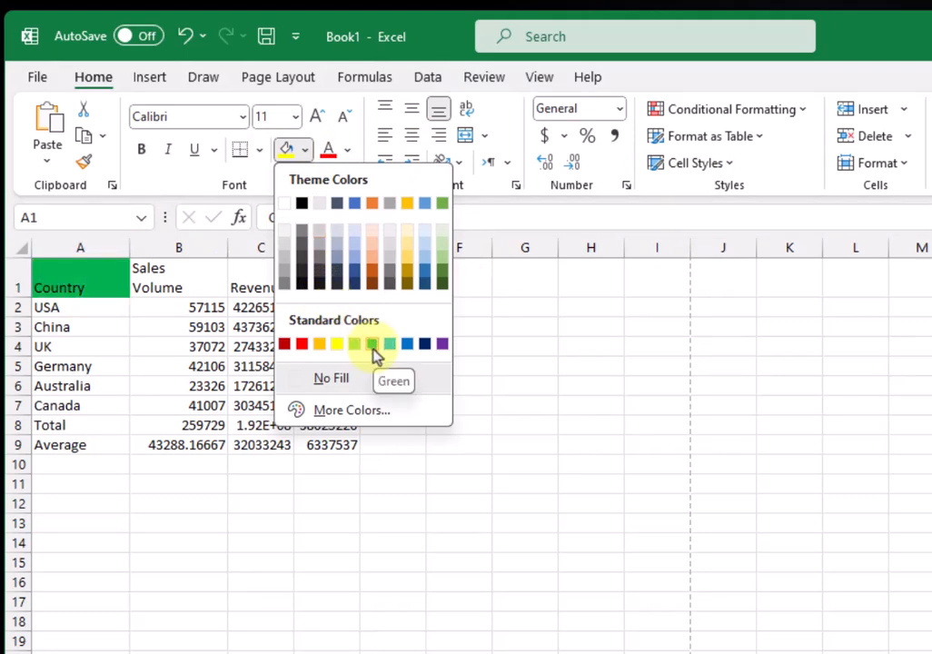
left_click(349, 152)
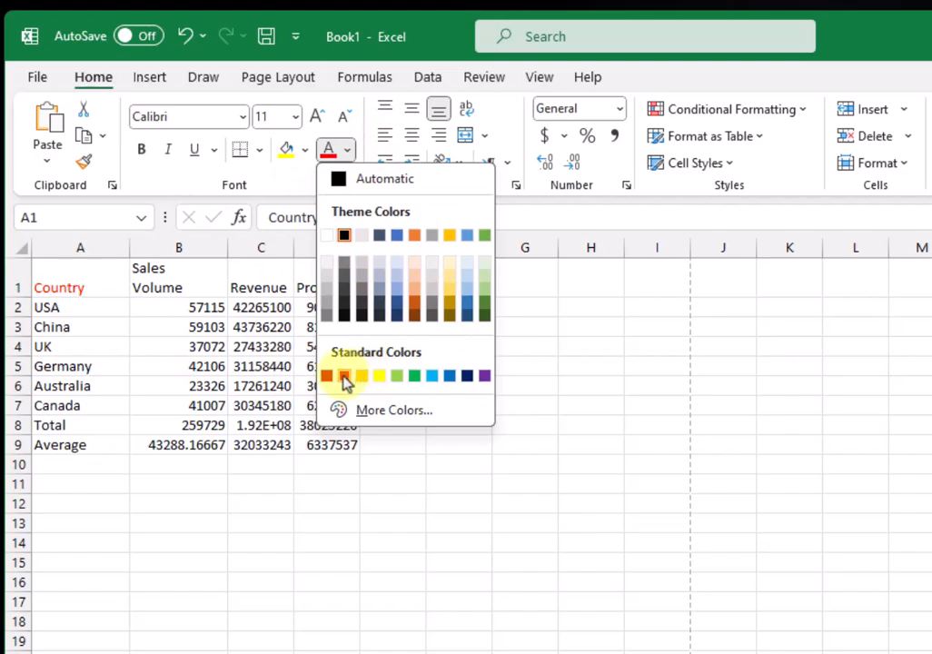
left_click(439, 44)
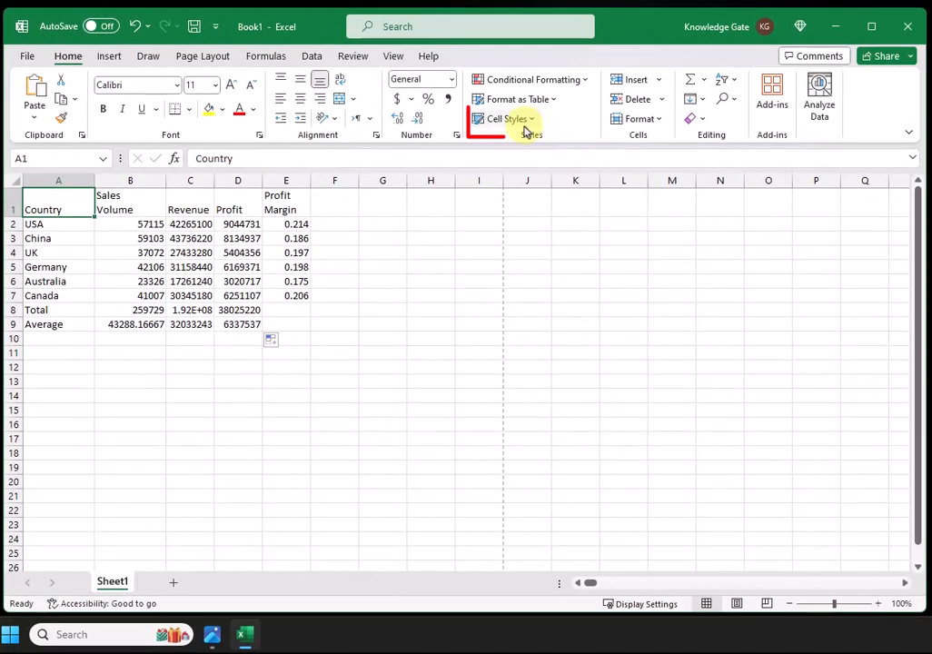
Examine the available cell styles, including with the header row A1:E1 selected, without applying one
left_click(527, 125)
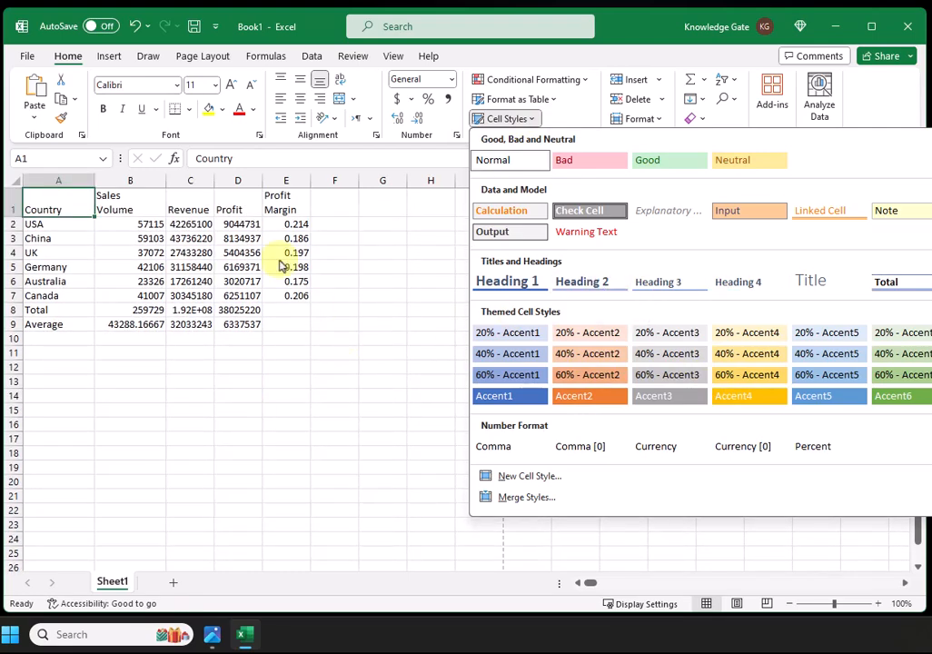
left_click(316, 306)
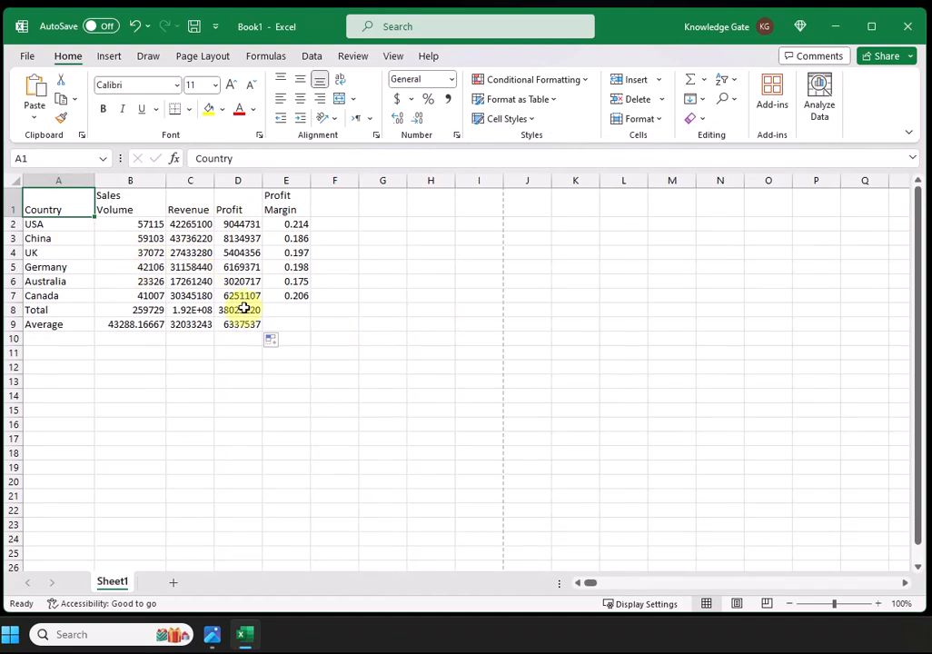
left_click_drag(55, 203, 310, 205)
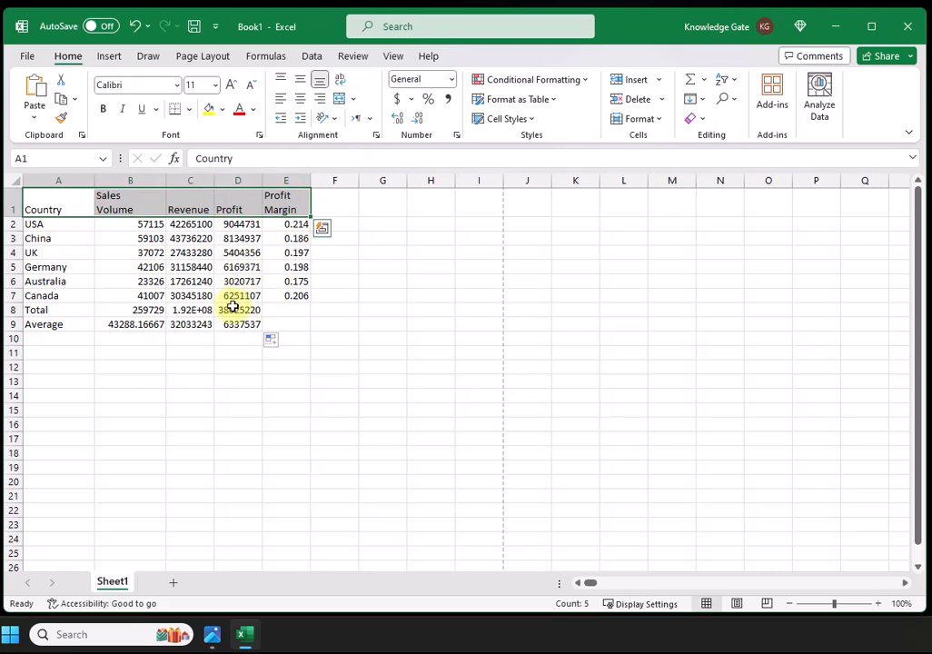
left_click(255, 266)
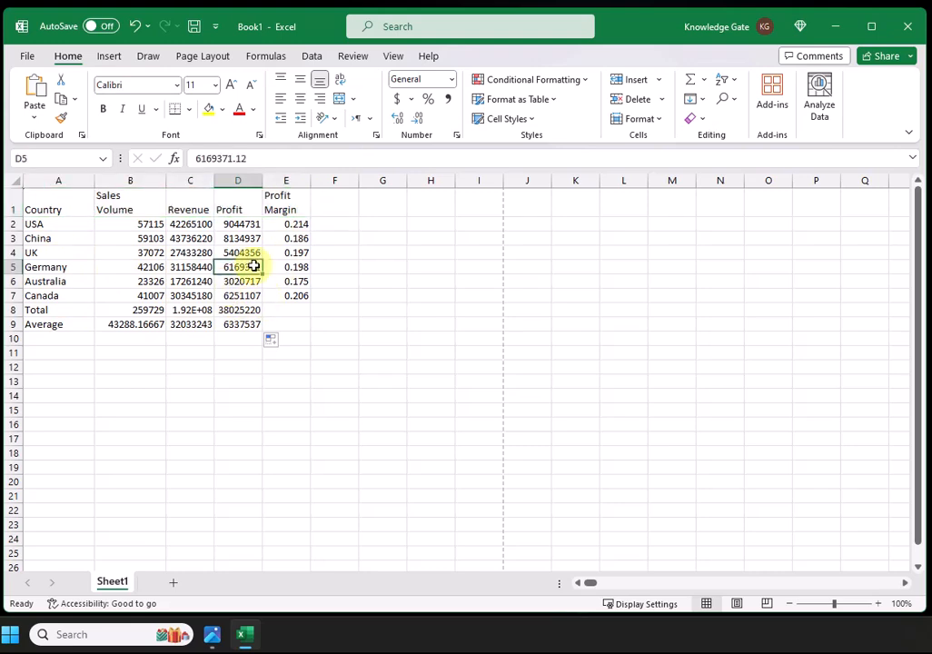
left_click(61, 209)
left_click_drag(55, 204, 287, 203)
left_click(530, 119)
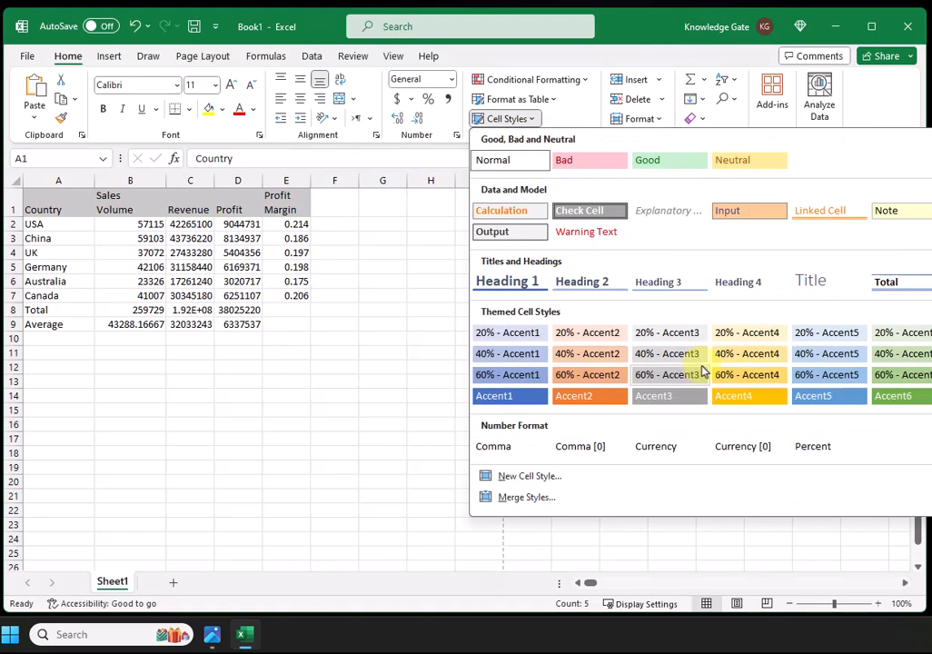
left_click(111, 258)
left_click(54, 236)
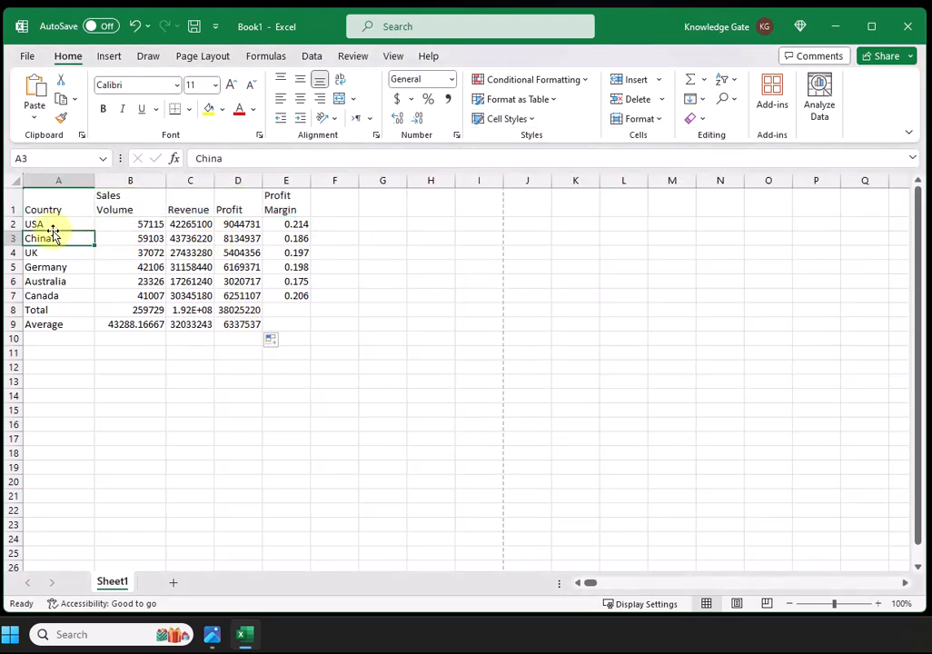
Format the range A1:E7 as a table with headers, using the light green table style with a solid green header row
left_click_drag(41, 206, 281, 295)
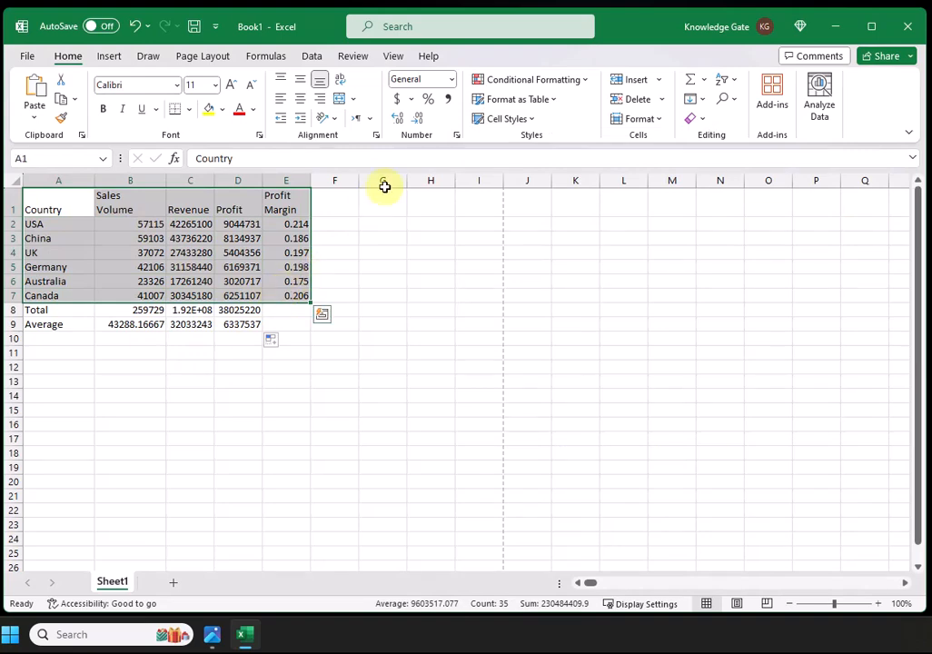
left_click(74, 227)
left_click_drag(48, 205, 277, 283)
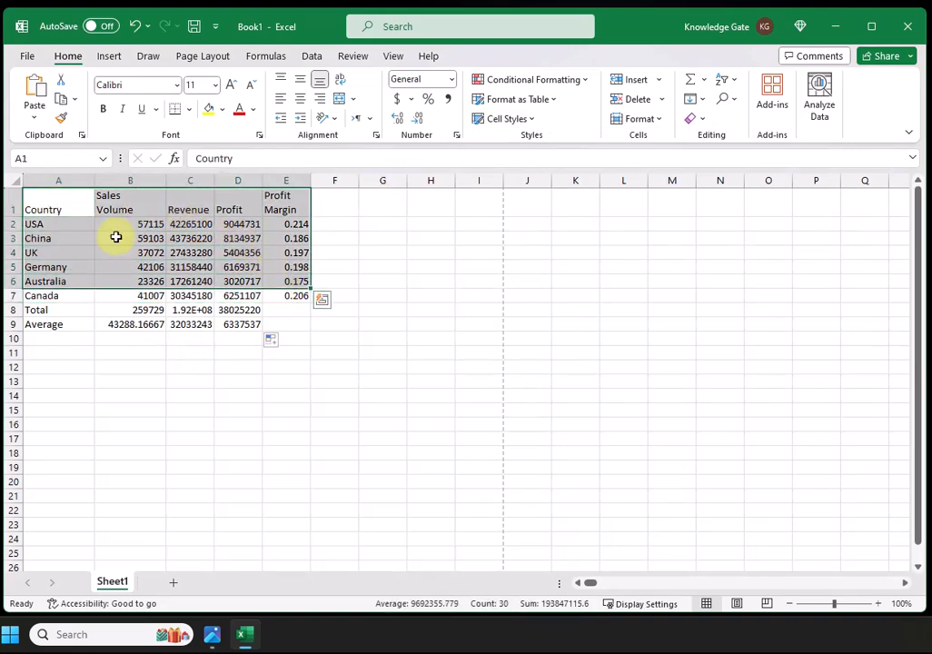
left_click(53, 223)
left_click_drag(47, 203, 288, 289)
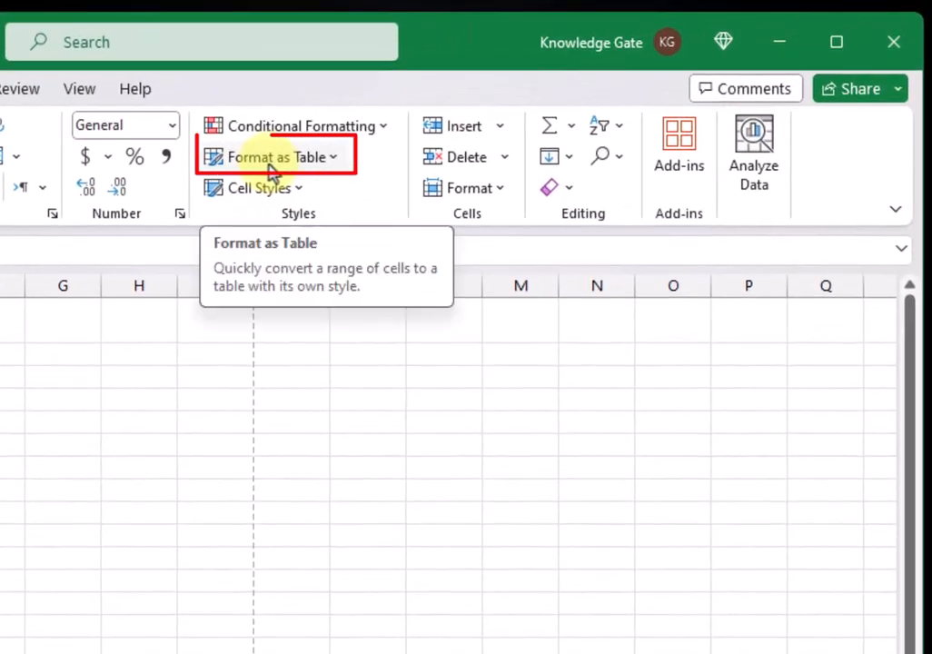
left_click(327, 165)
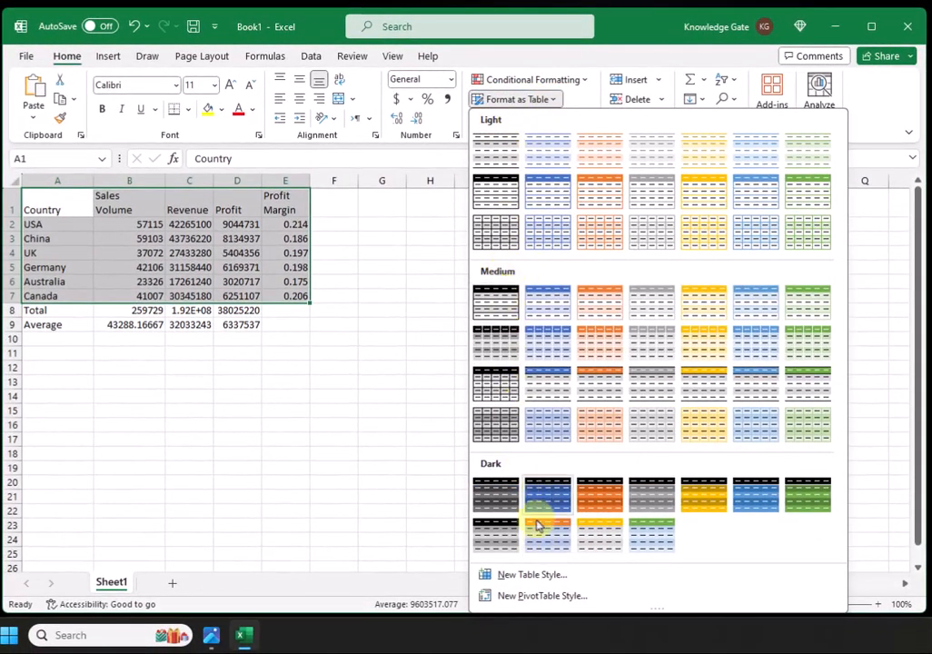
left_click(820, 202)
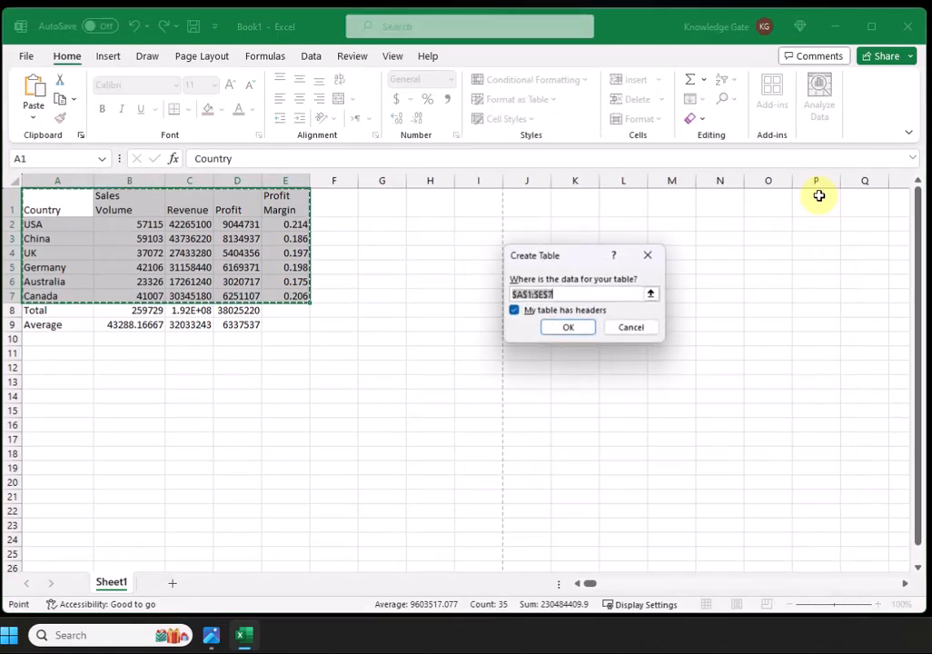
left_click(568, 329)
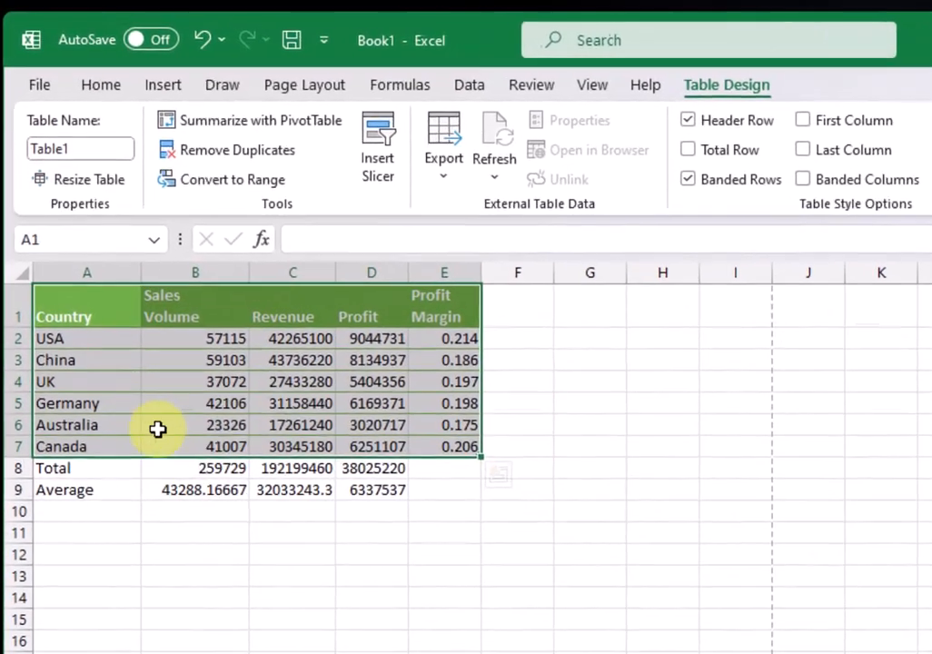
Centre the table's header row A1:E1 horizontally and align it to the middle vertically
left_click(259, 280)
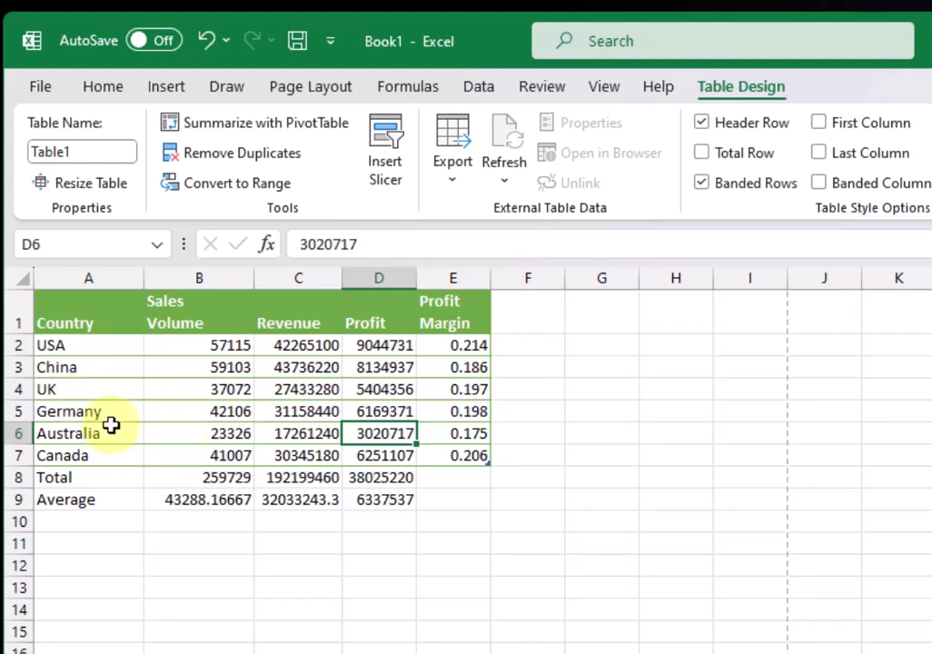
left_click(345, 316)
left_click_drag(87, 317, 444, 331)
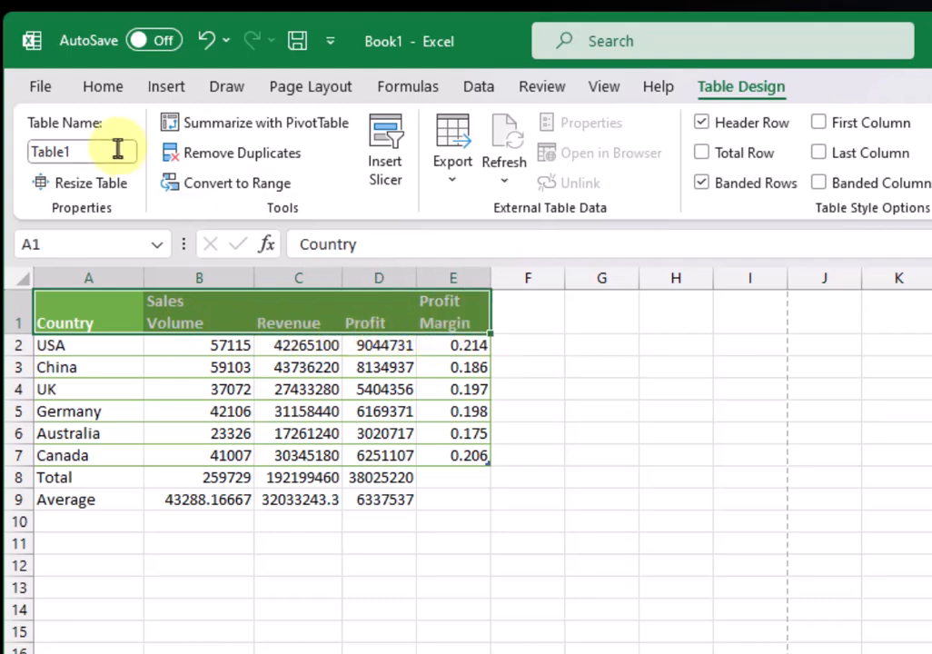
left_click(105, 93)
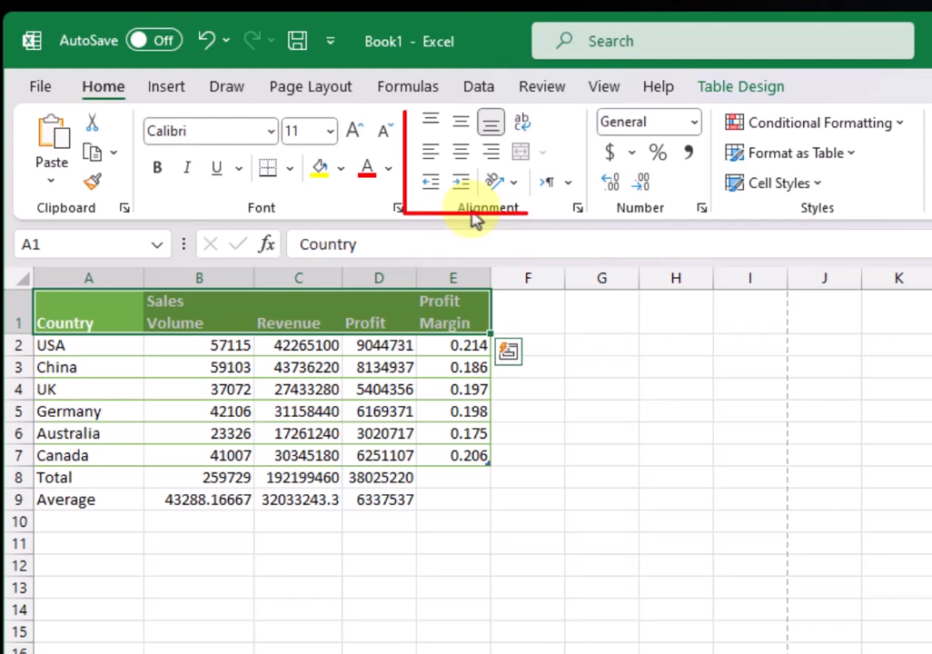
left_click(462, 157)
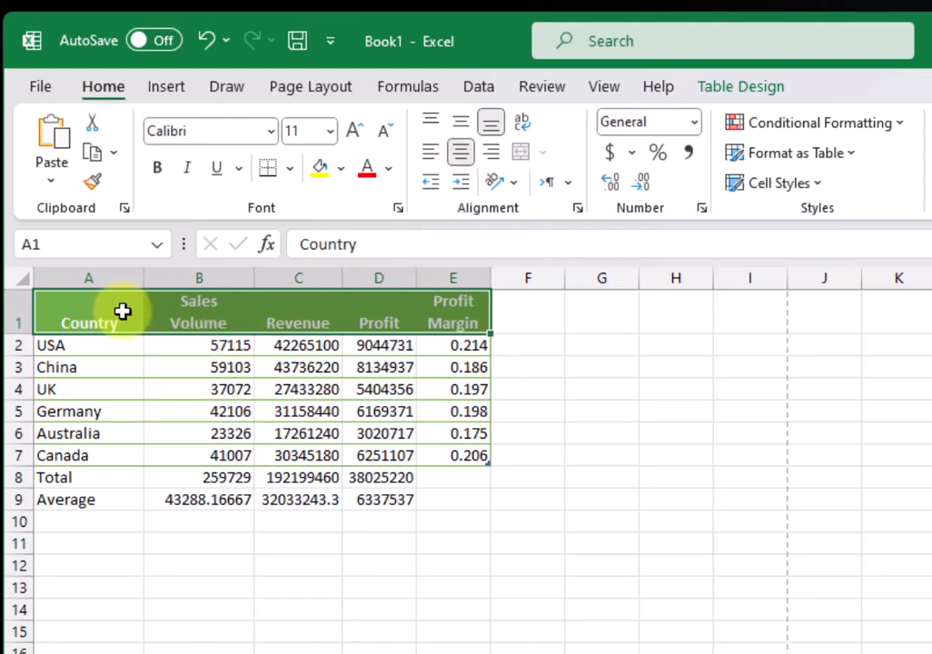
left_click(463, 127)
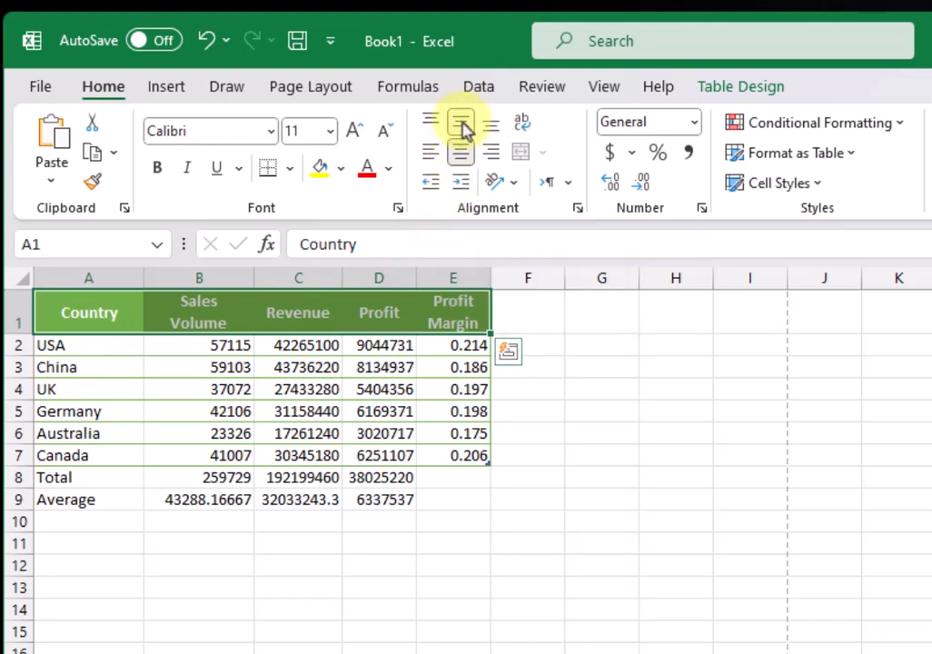
Format the Sales Volume figures in B2:B9, including the total and average, as Number and apply the comma style
left_click(323, 456)
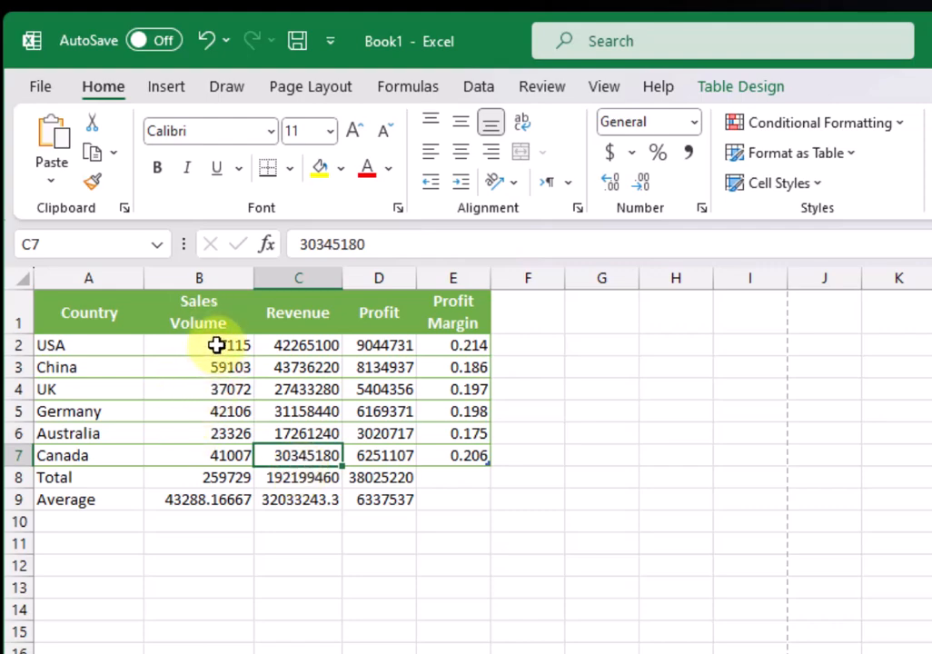
left_click_drag(218, 343, 216, 497)
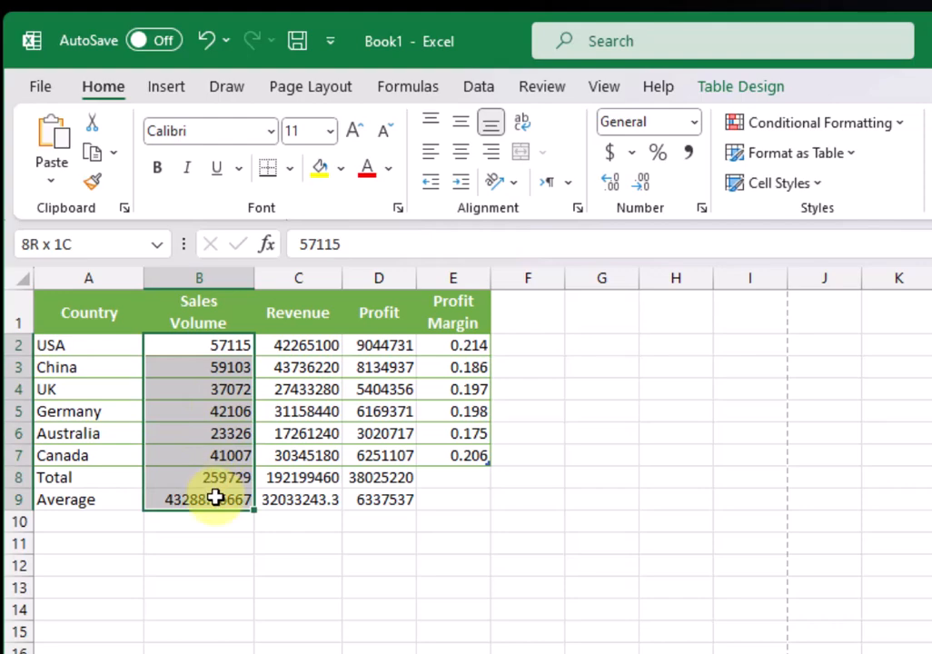
left_click(227, 389)
left_click_drag(217, 339, 221, 497)
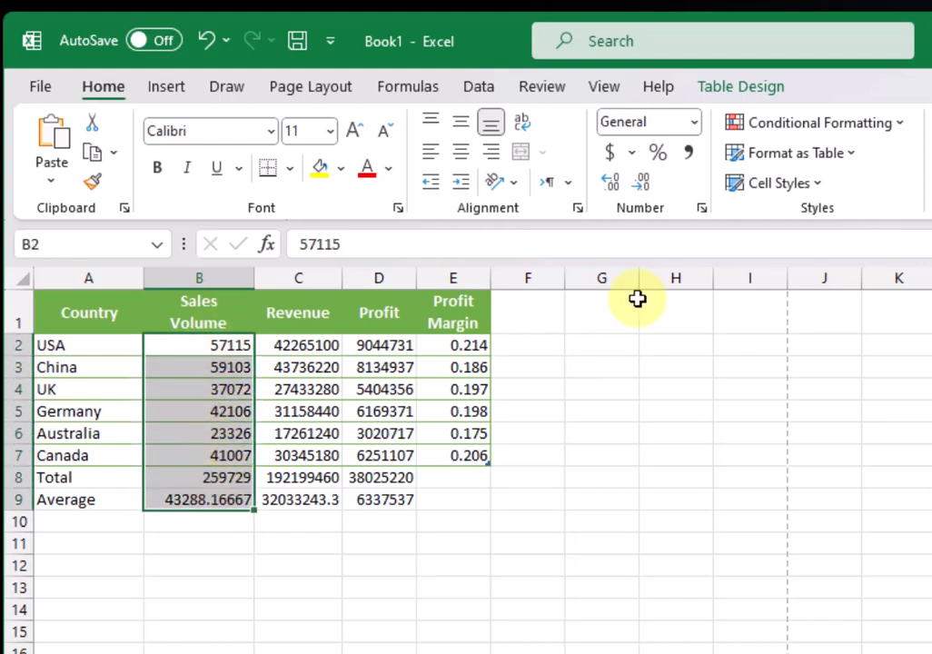
left_click(695, 123)
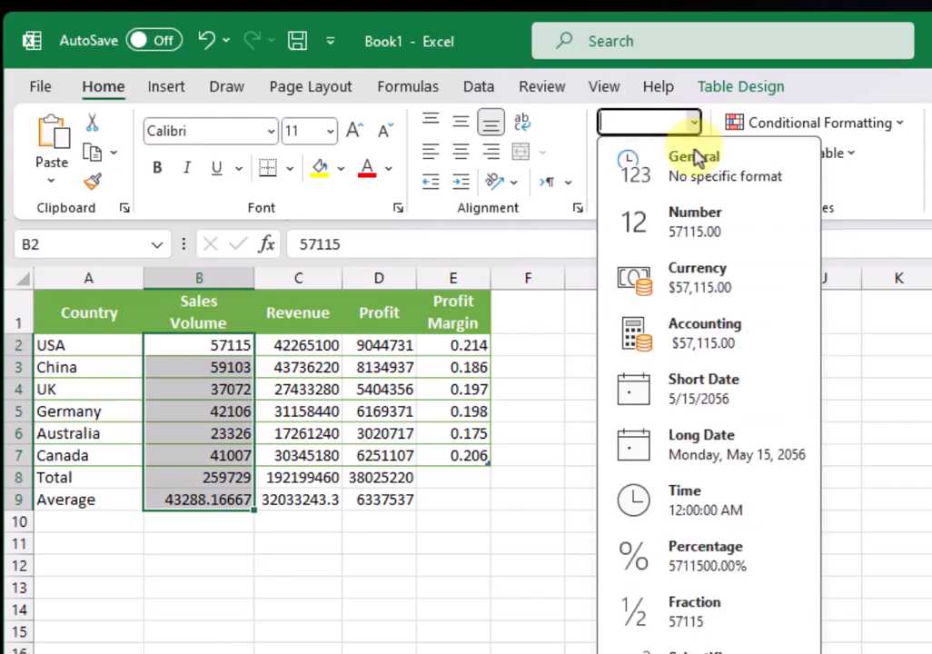
left_click(690, 229)
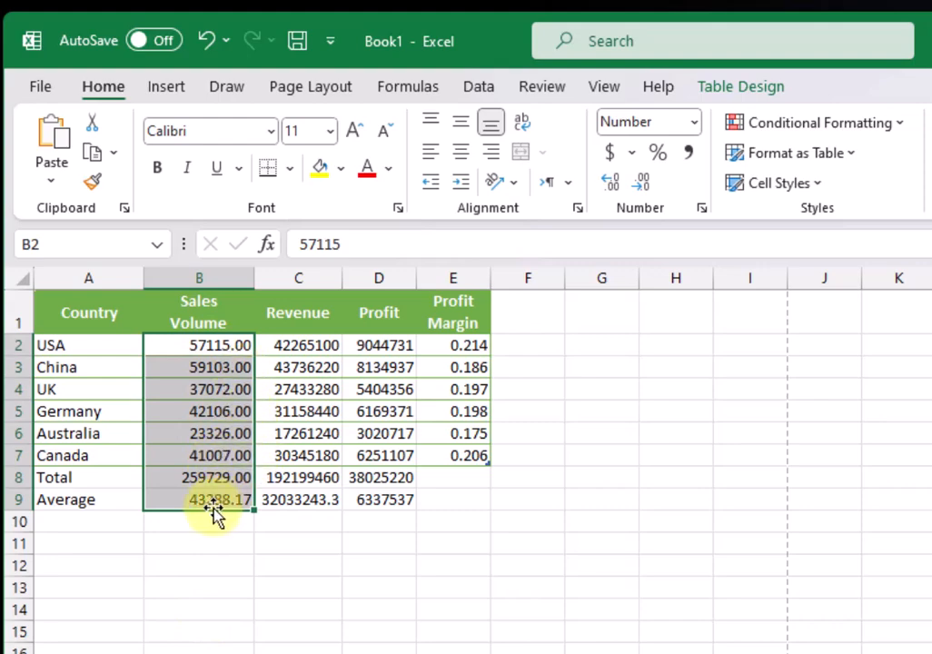
left_click(689, 155)
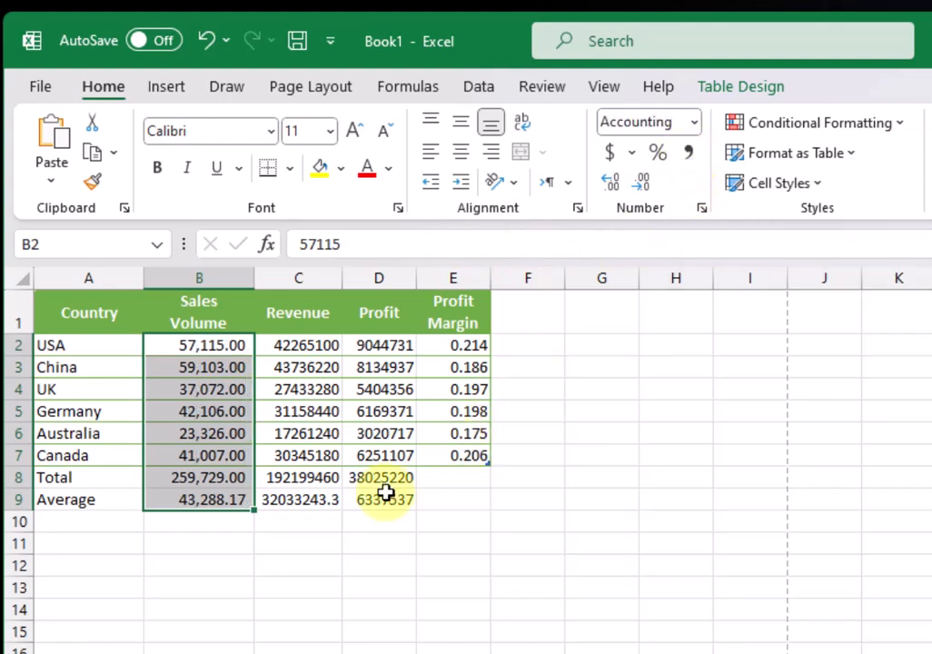
Widen the Revenue column C by about half of its width
left_click(322, 350)
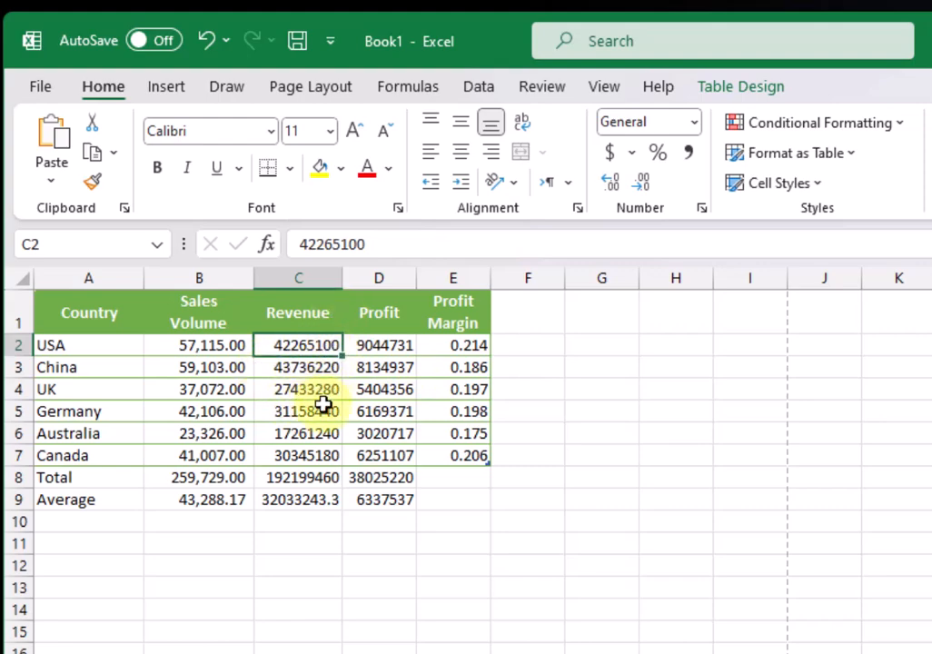
left_click_drag(343, 281, 386, 277)
left_click(343, 385)
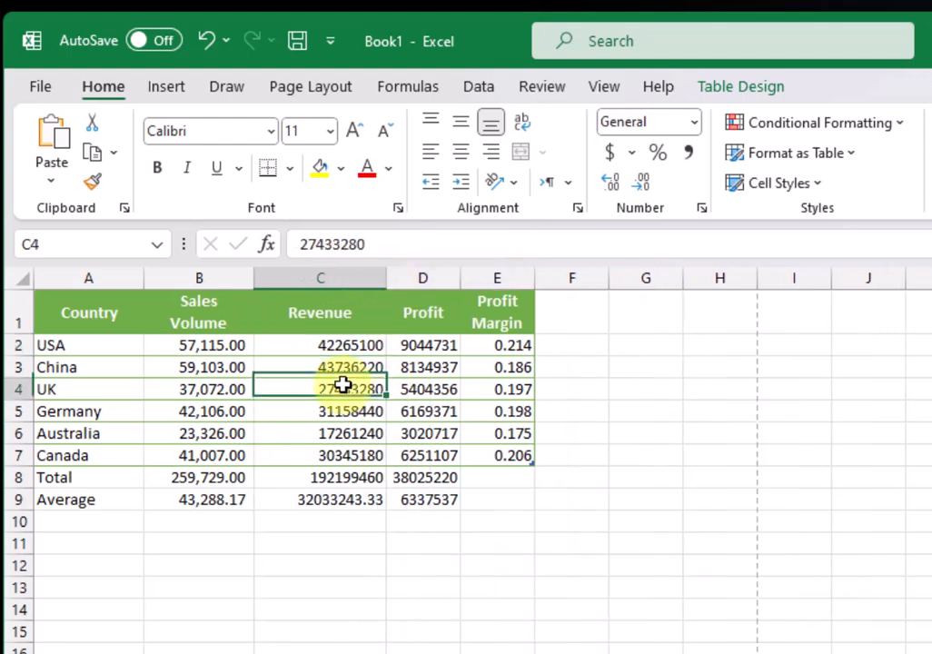
Apply the Accounting number format to the Revenue figures in C2:C9, including the total and average
left_click(694, 126)
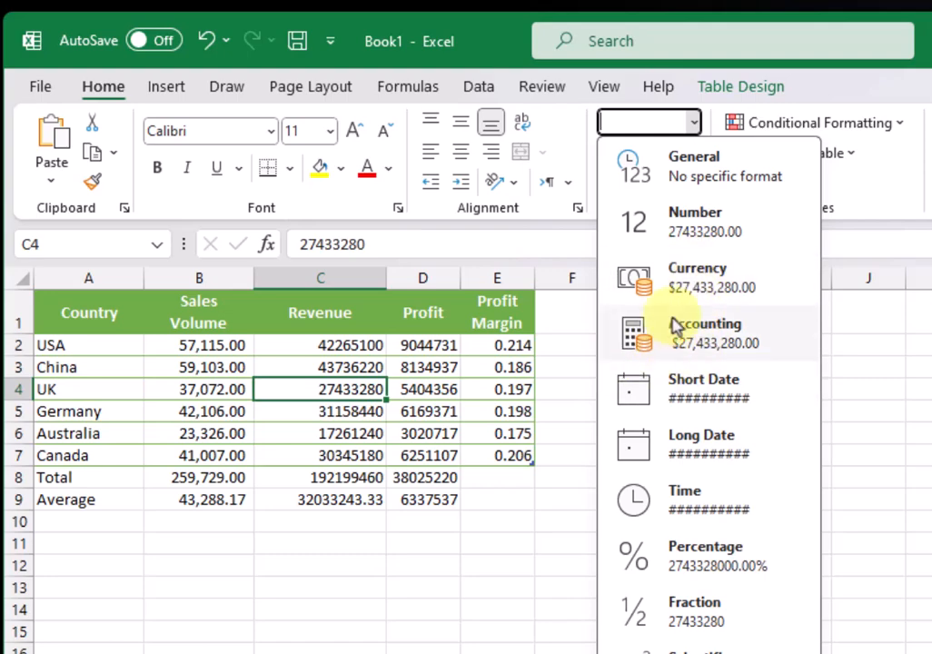
left_click(454, 462)
left_click_drag(349, 348, 358, 499)
left_click(694, 123)
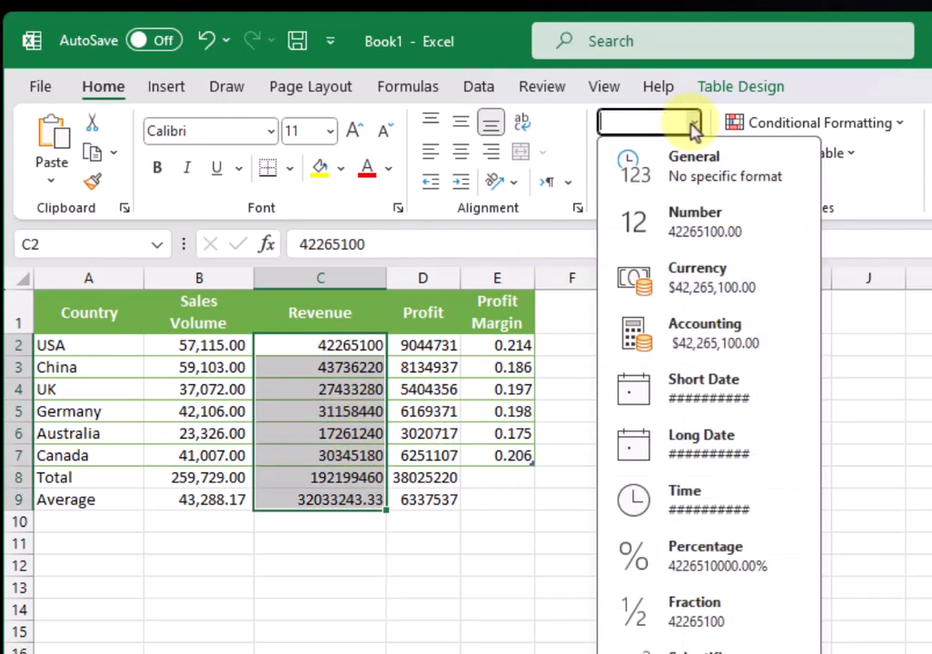
left_click(703, 337)
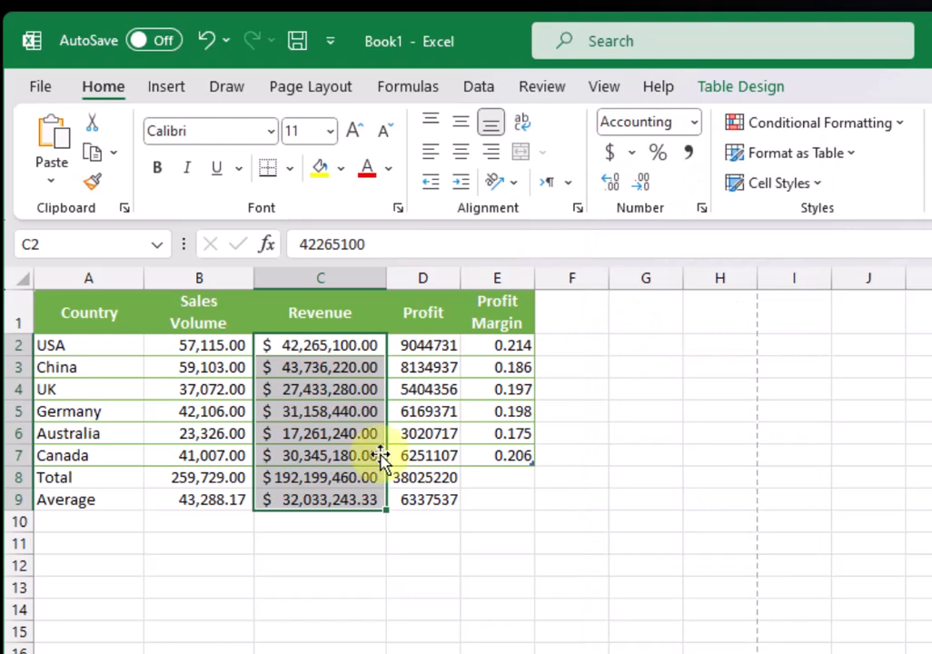
left_click(377, 389)
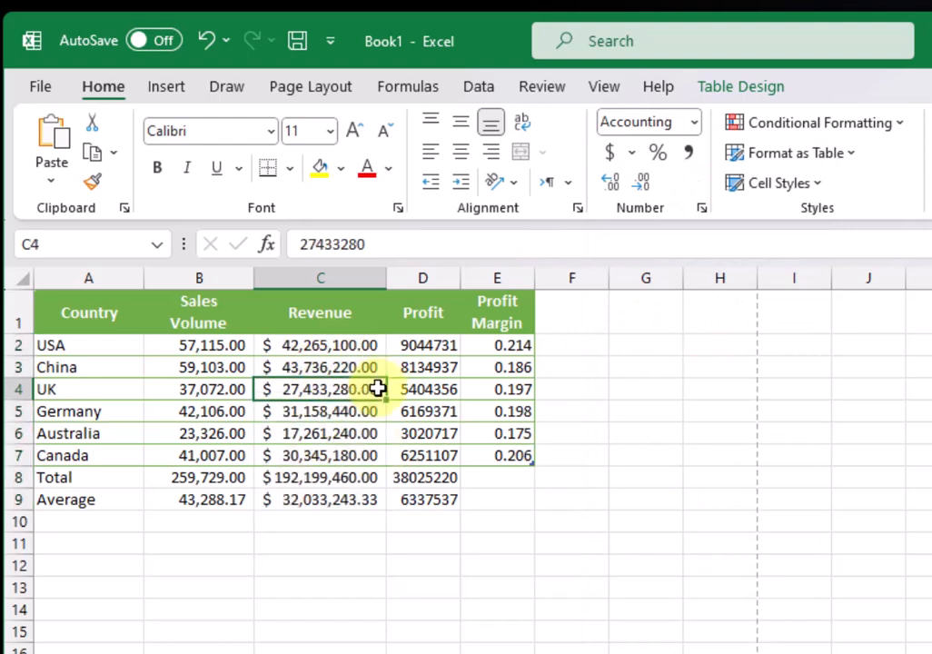
Format the Revenue figures in C2:C9, including the total and average, as Currency
left_click(313, 346)
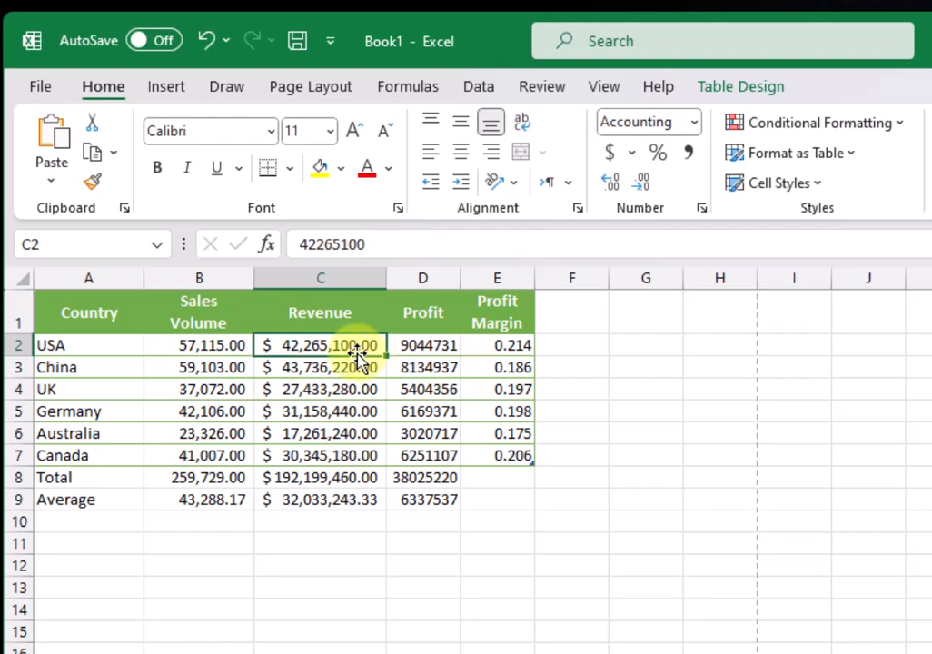
left_click_drag(351, 346, 351, 506)
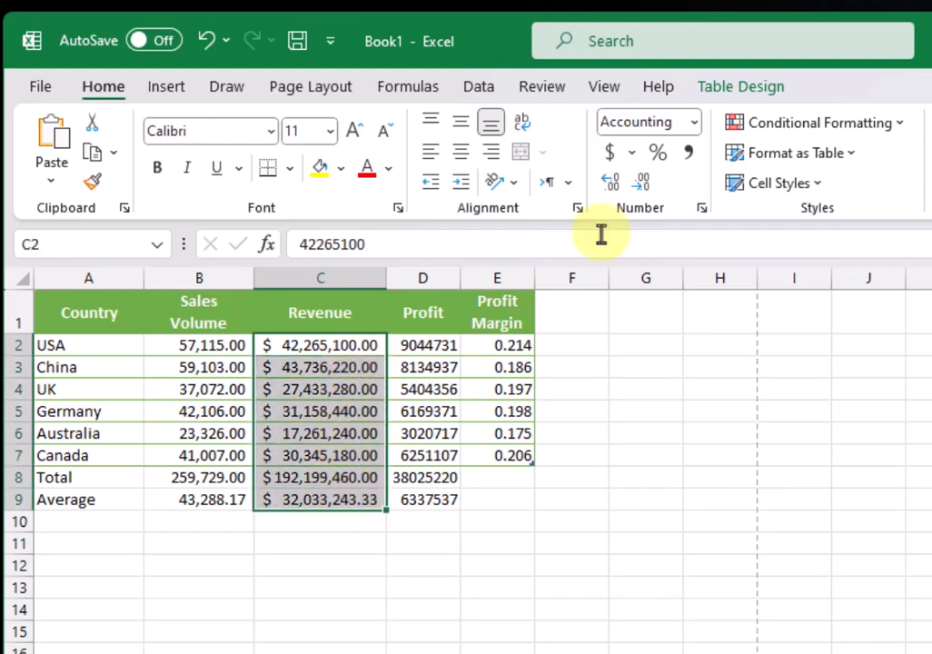
left_click(694, 124)
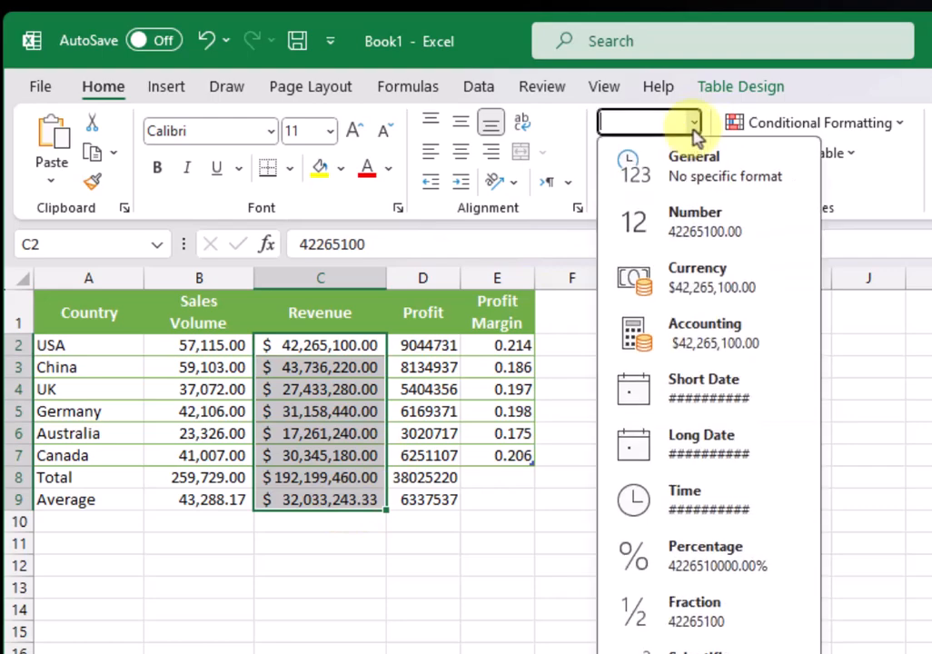
left_click(645, 285)
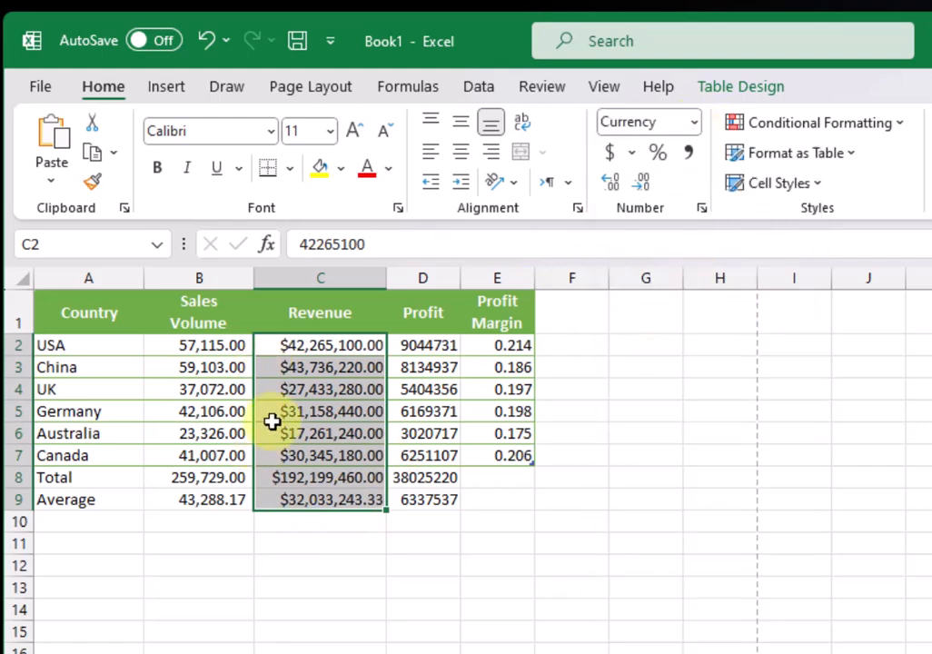
left_click(329, 389)
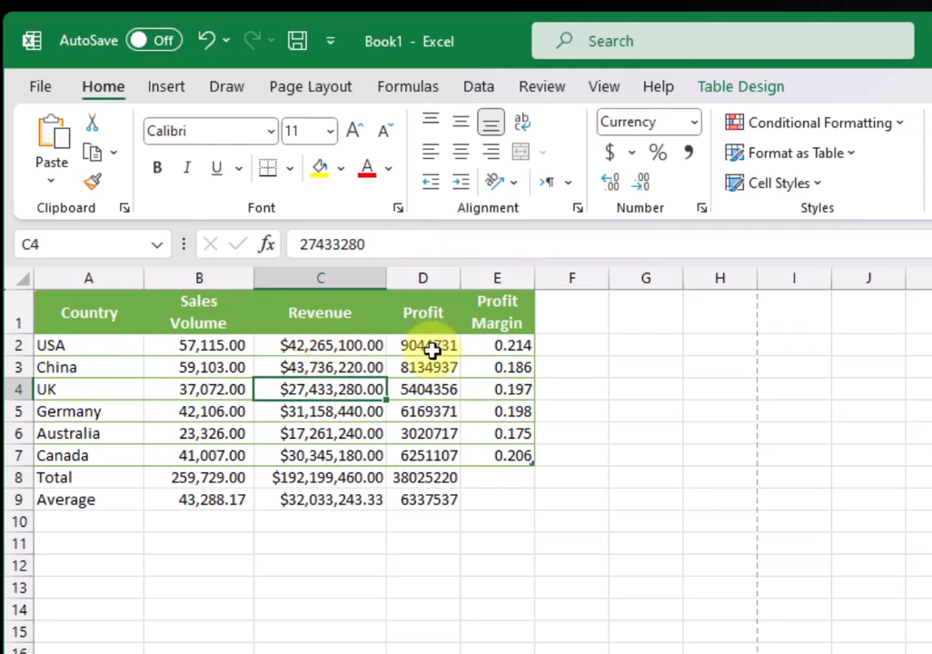
Copy the formatting of C2 onto the Profit figures in D2:D9 with Format Painter and autofit column D's width
left_click(353, 348)
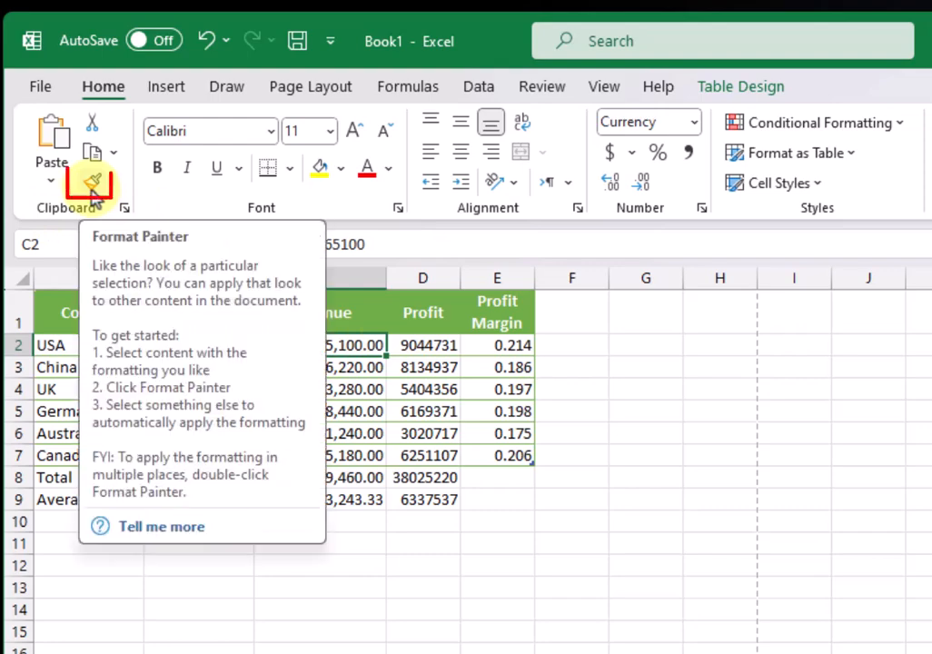
left_click(404, 380)
left_click(361, 348)
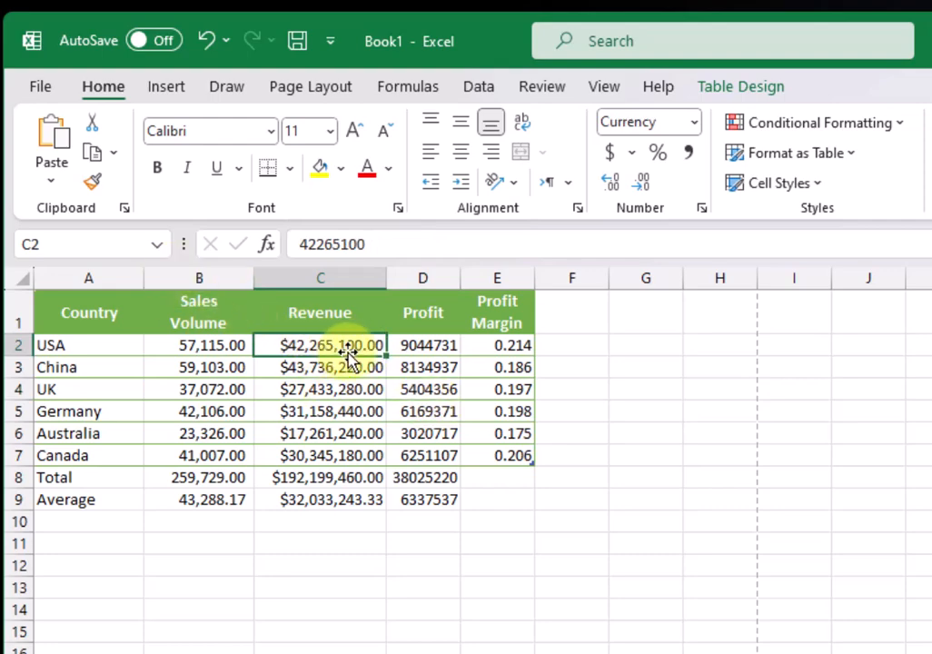
left_click(91, 185)
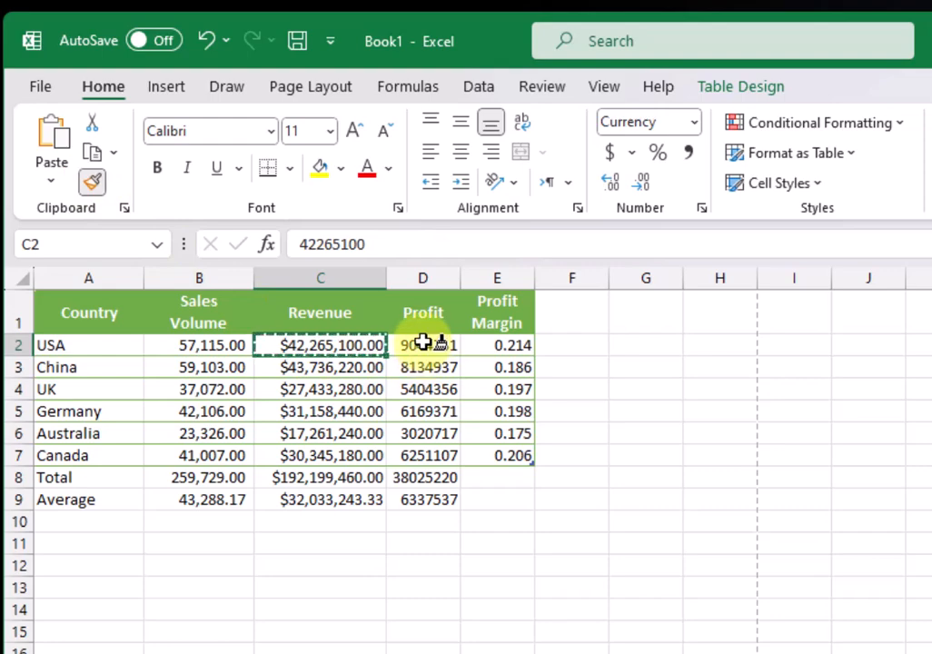
left_click_drag(424, 344, 427, 493)
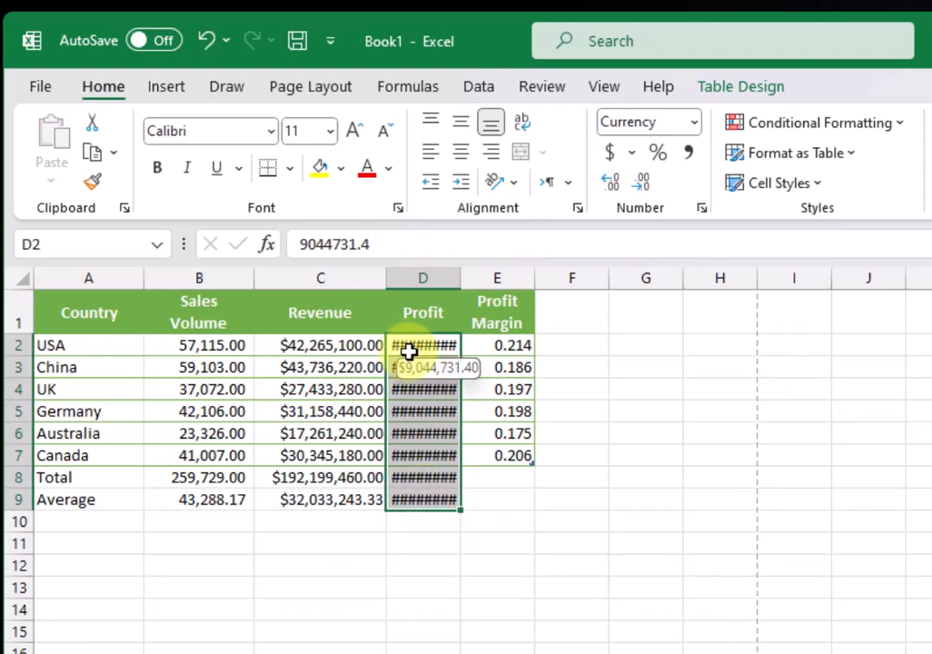
double_click(461, 277)
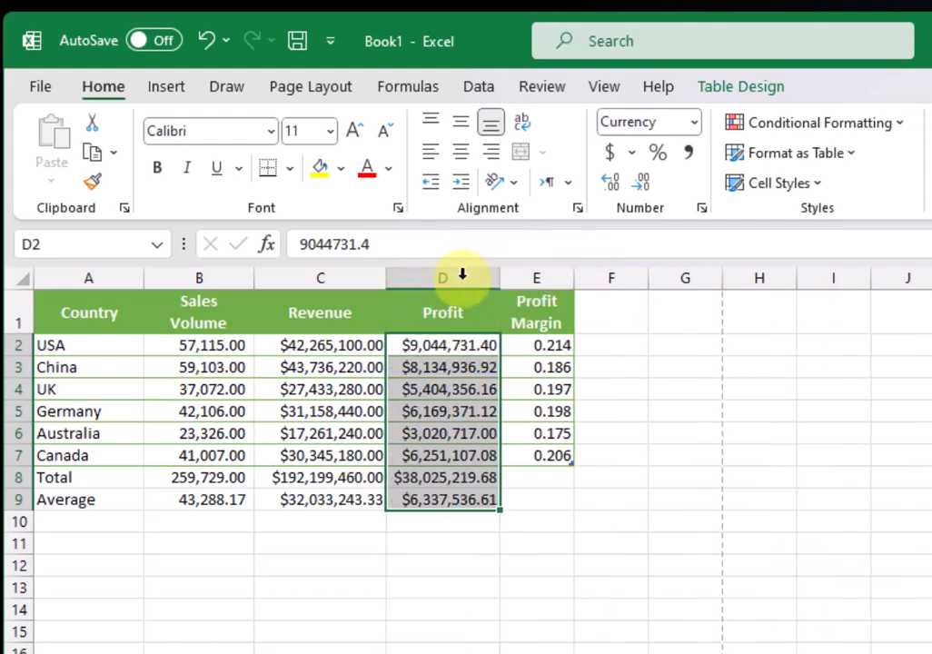
left_click(489, 412)
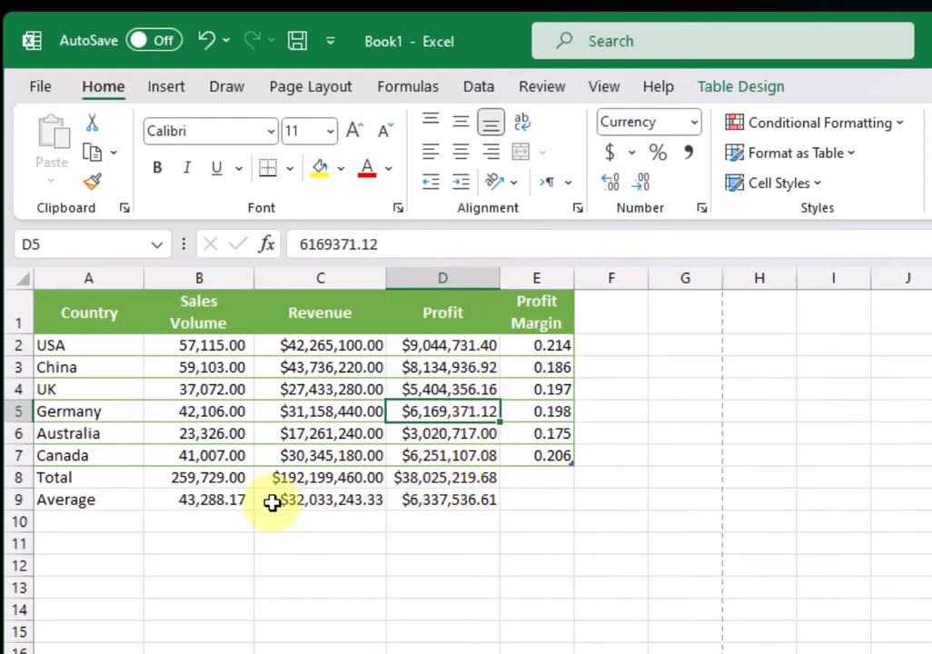
Copy the Country header's formatting from A1 onto the Total and Average labels in A8:A9 with Format Painter
left_click(463, 500)
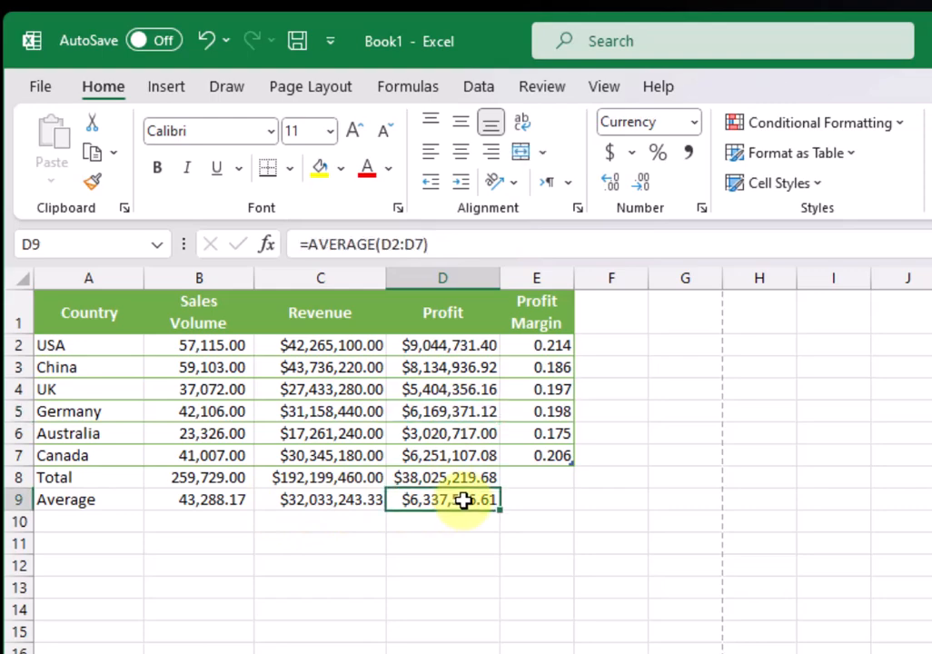
left_click(550, 316)
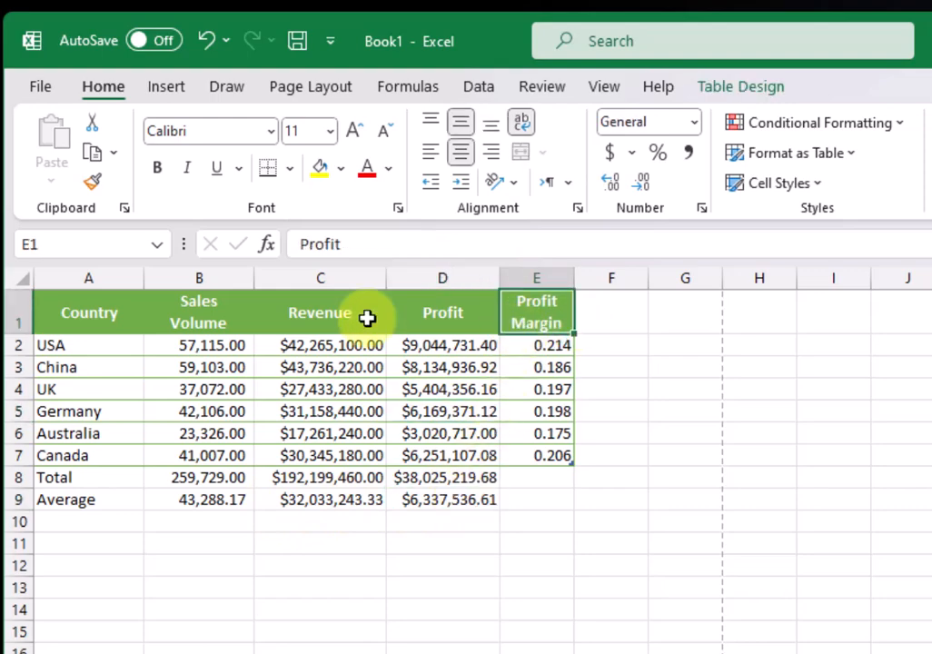
left_click(55, 479)
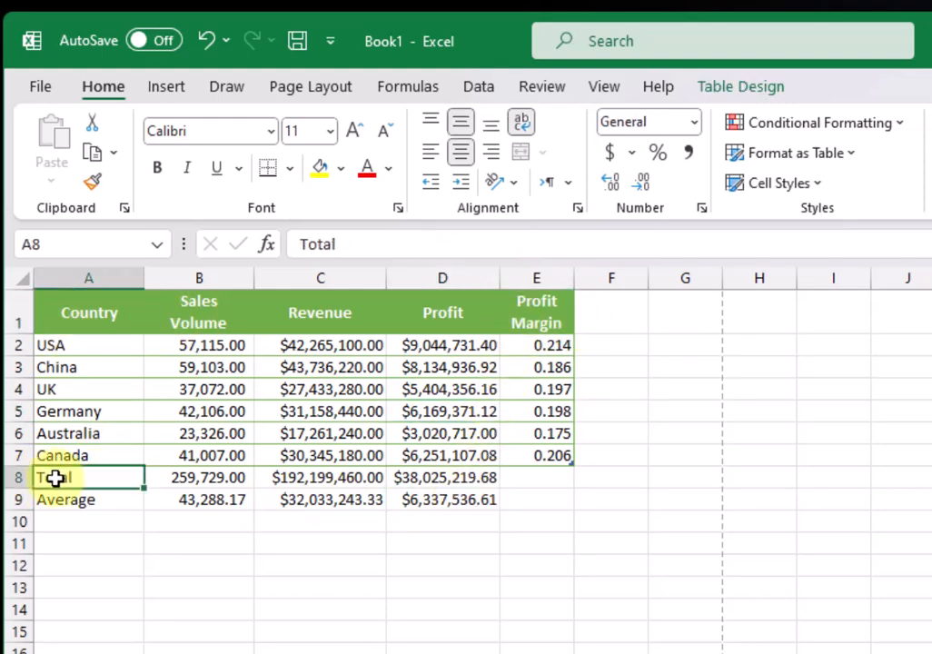
left_click(82, 316)
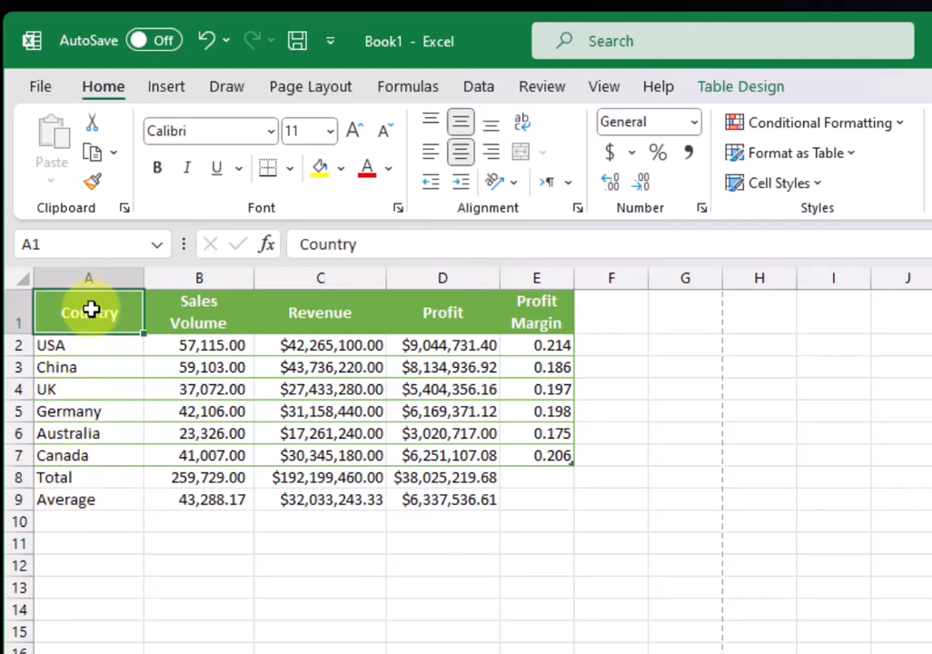
left_click(94, 186)
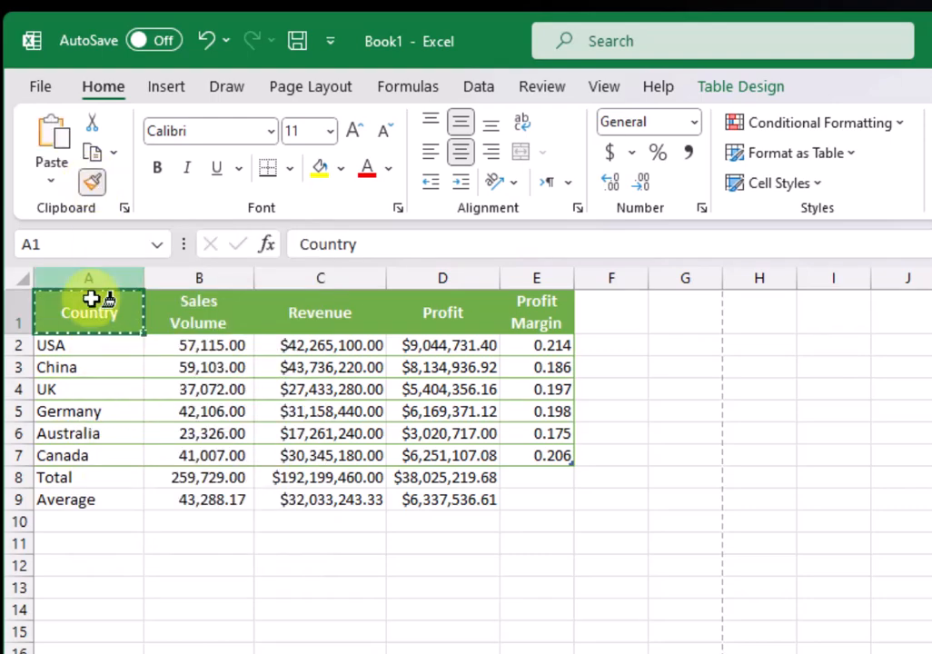
left_click_drag(92, 481, 87, 498)
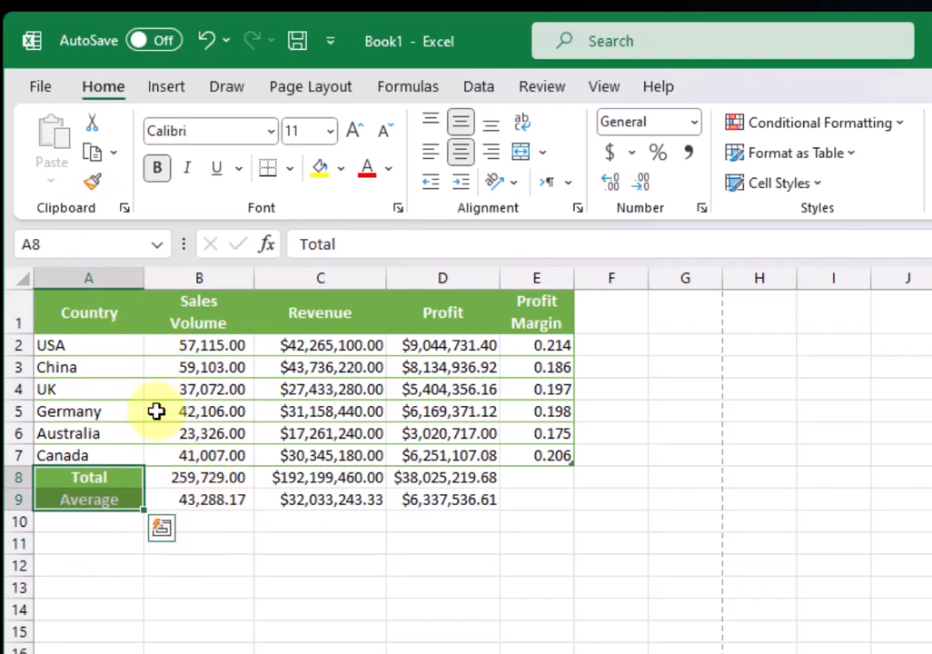
Copy the formatting of the Total label in A8 onto the total and average figures in B8:D9 with Format Painter
left_click(204, 482)
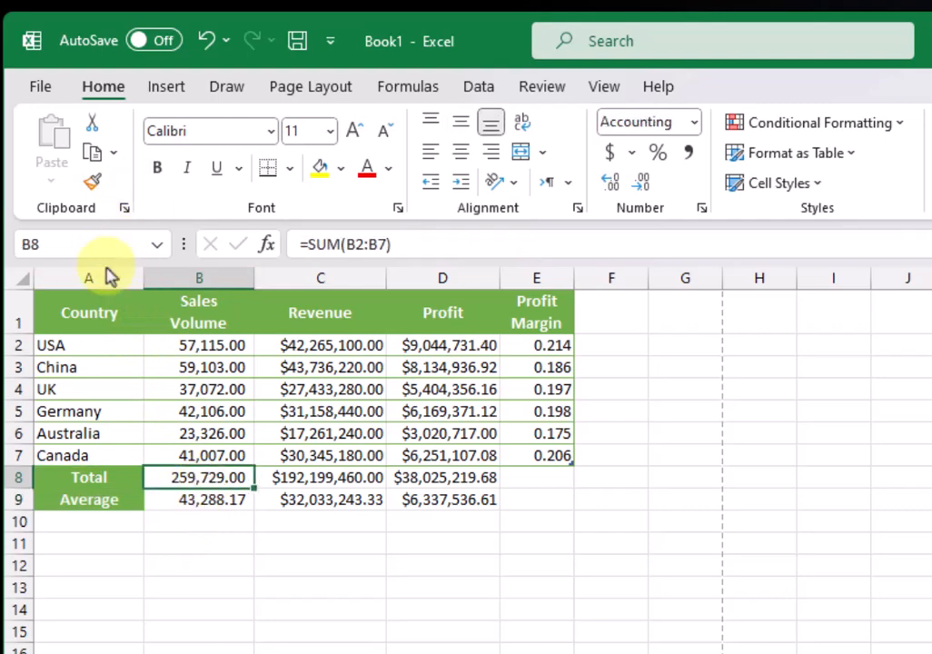
left_click(92, 477)
left_click(91, 181)
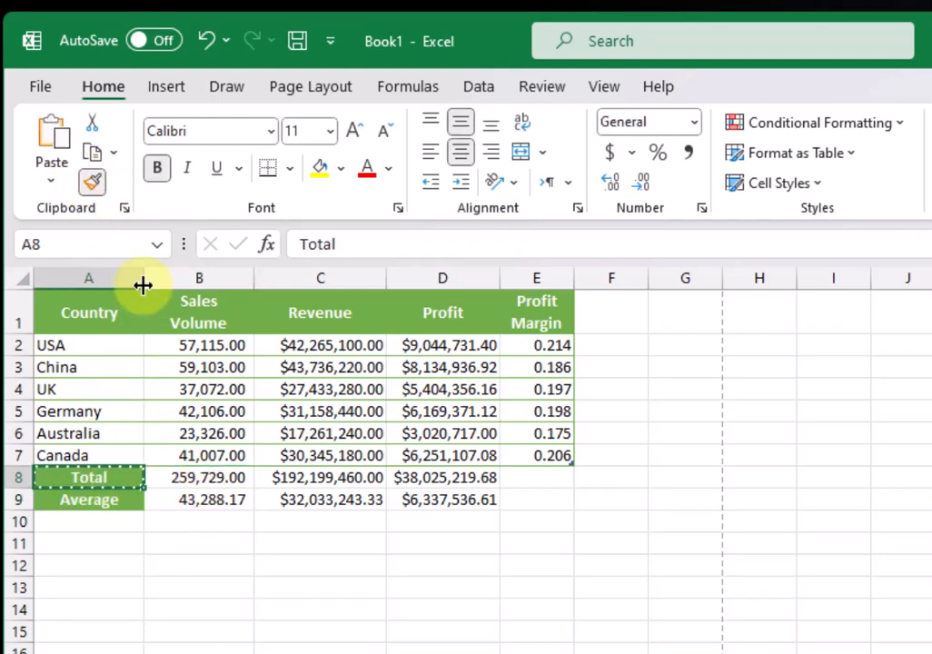
left_click(201, 481)
left_click_drag(214, 482, 418, 500)
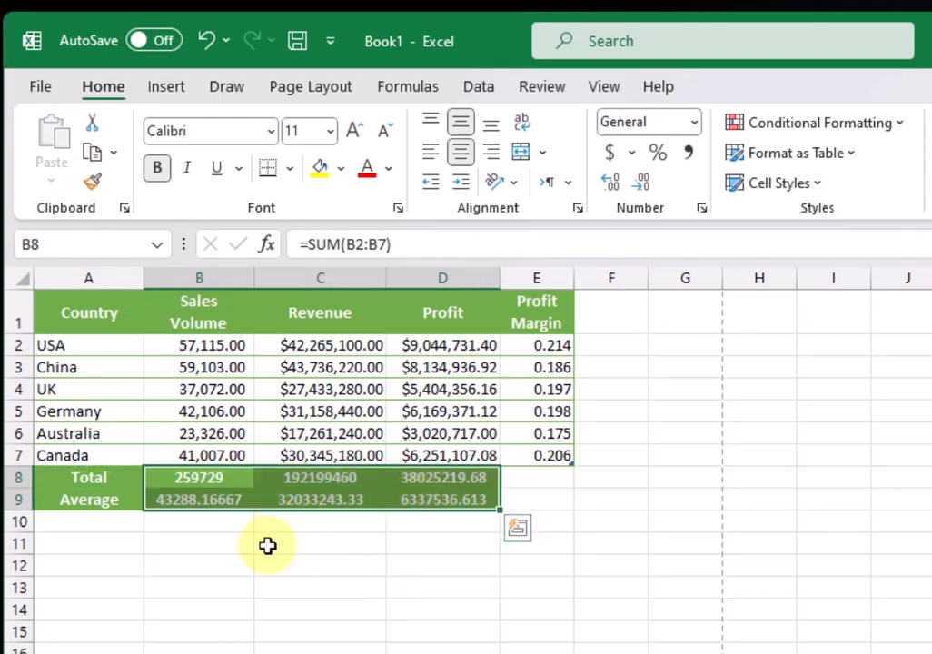
left_click(336, 520)
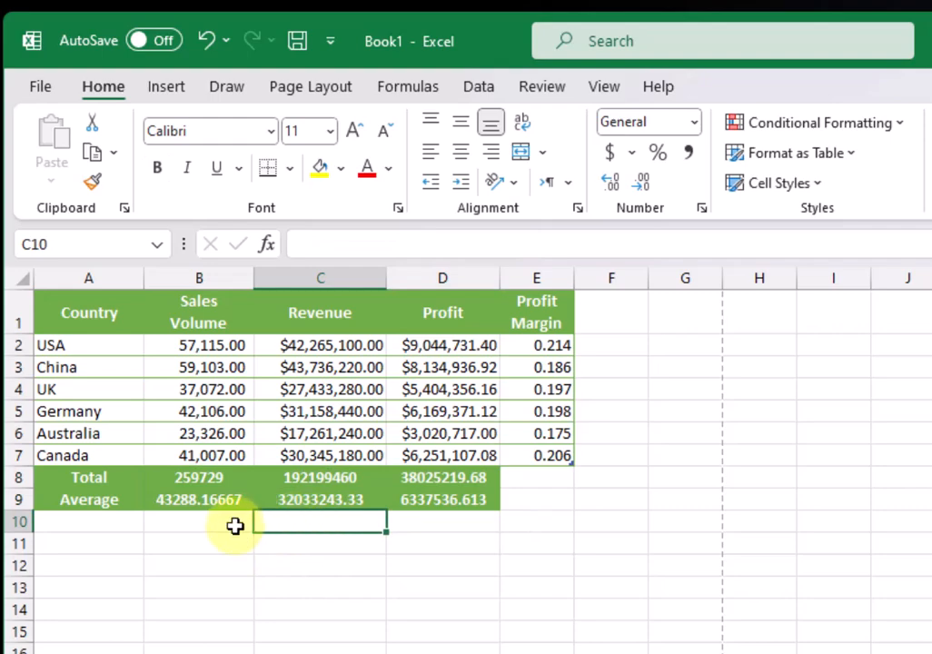
Format the Sales Volume total and average in B8:B9 as Number and apply the comma style
left_click_drag(211, 477, 210, 497)
left_click(694, 121)
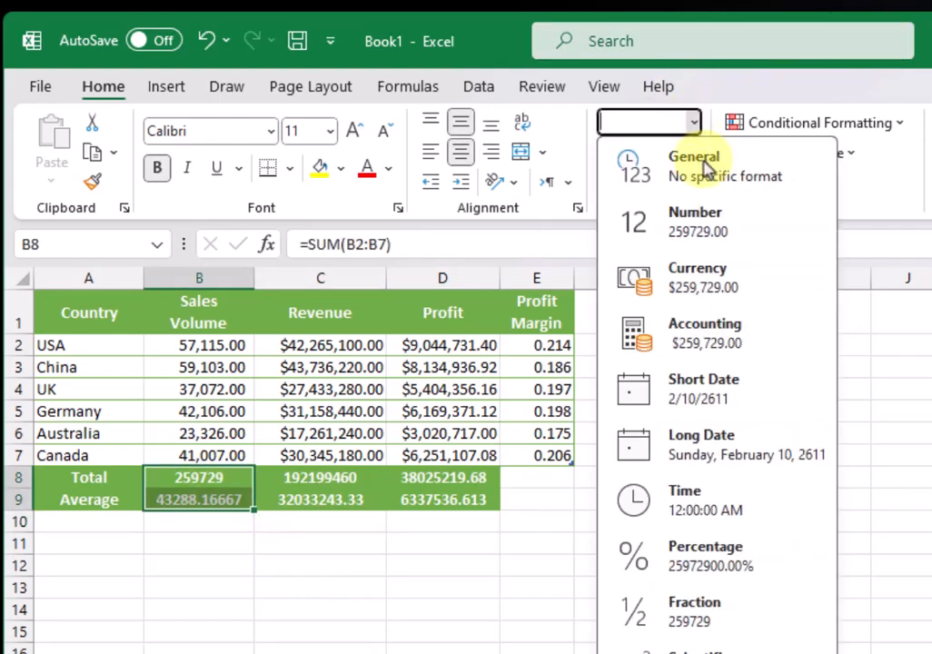
left_click(696, 221)
left_click(688, 151)
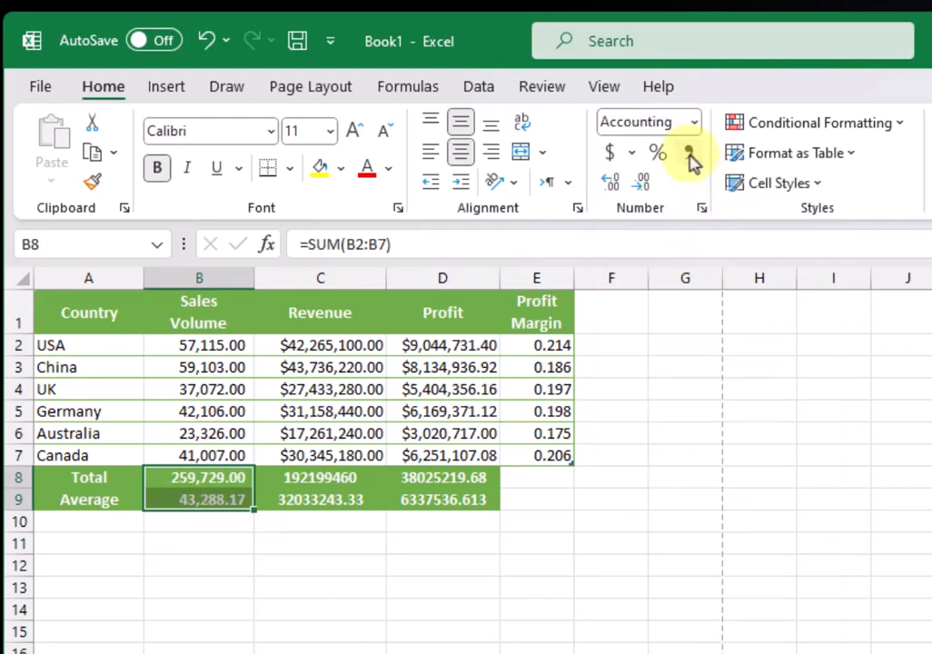
Format the Revenue total and average in C8:C9 as Currency
left_click_drag(324, 478, 337, 492)
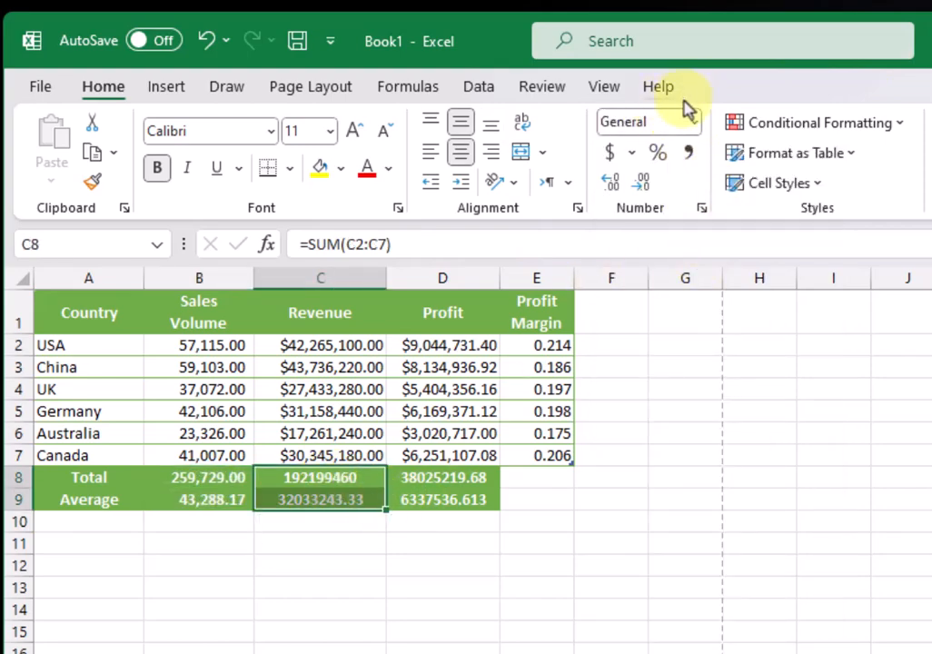
left_click(694, 122)
left_click(699, 273)
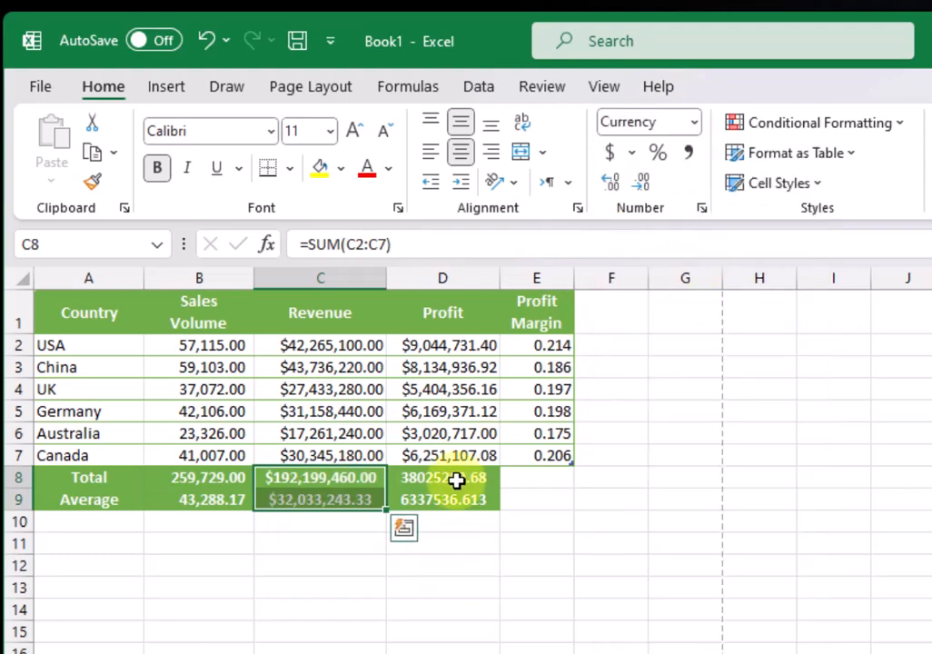
Format the Profit total and average in D8:D9 as Currency
left_click(453, 476)
left_click_drag(464, 495, 462, 503)
left_click(928, 529)
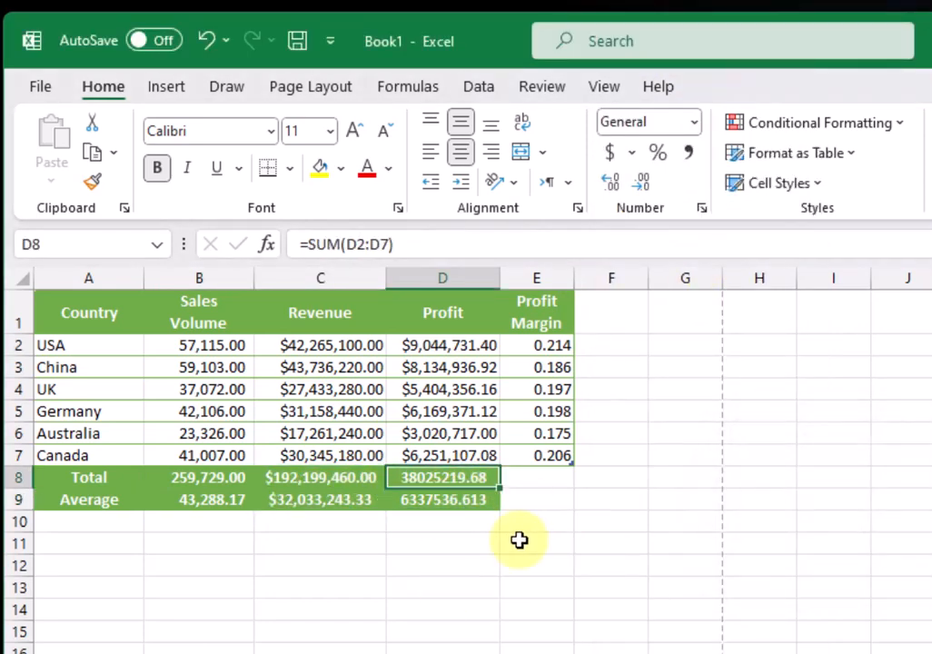
left_click_drag(461, 491, 460, 500)
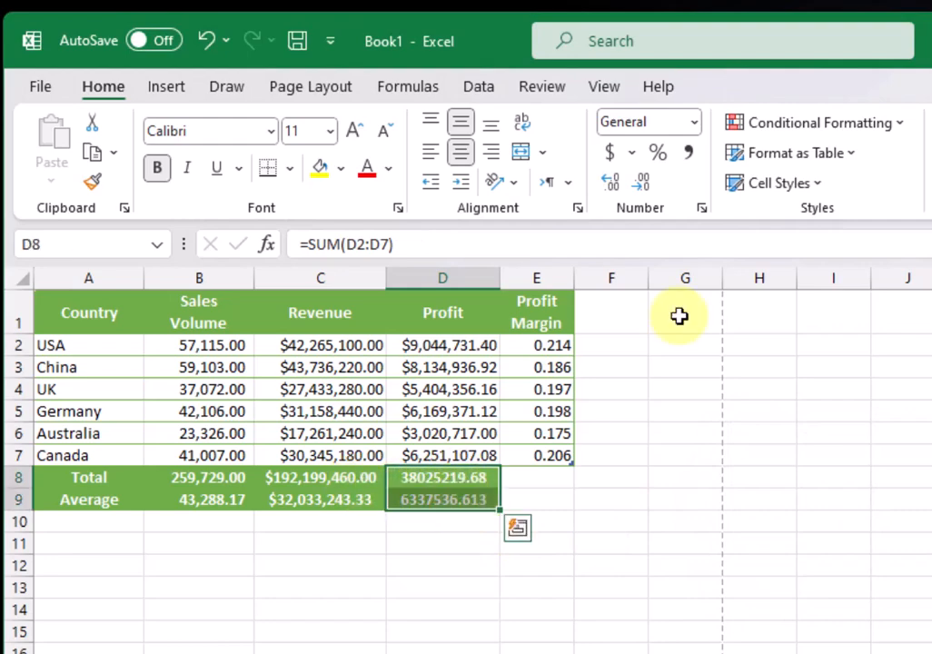
left_click(694, 122)
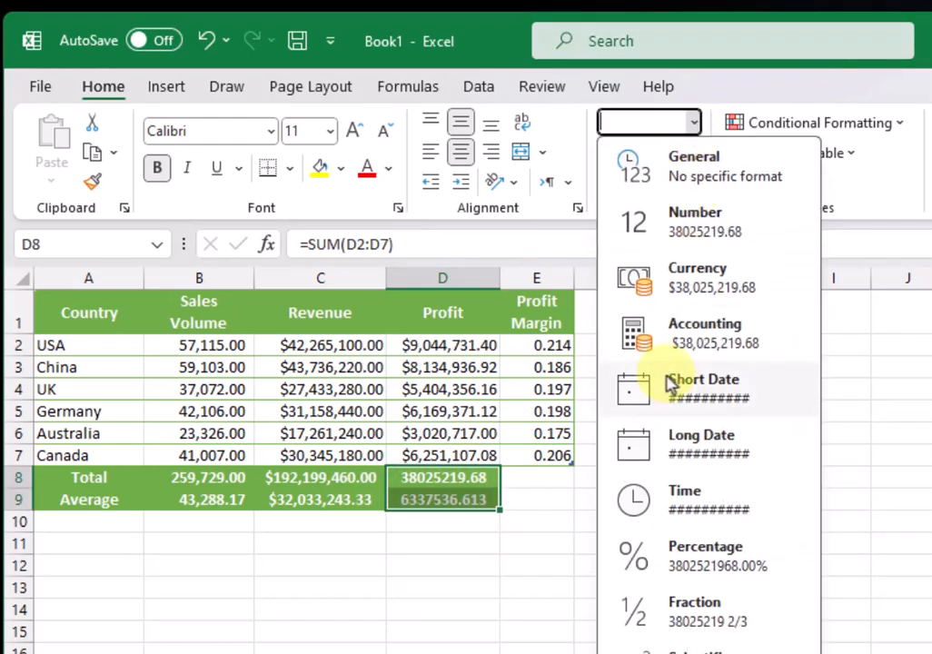
left_click(687, 282)
left_click(571, 476)
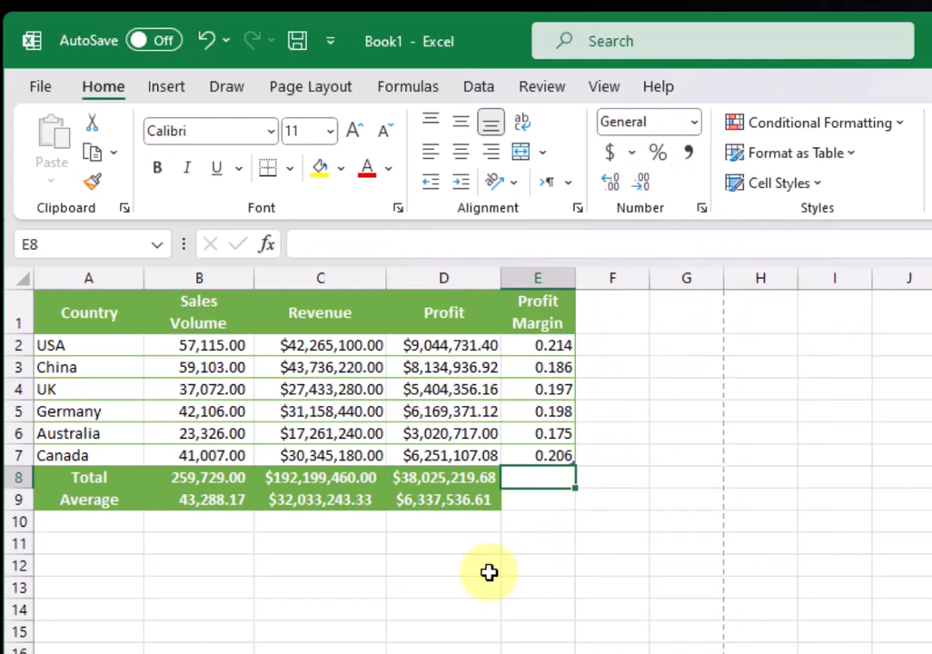
left_click(555, 502)
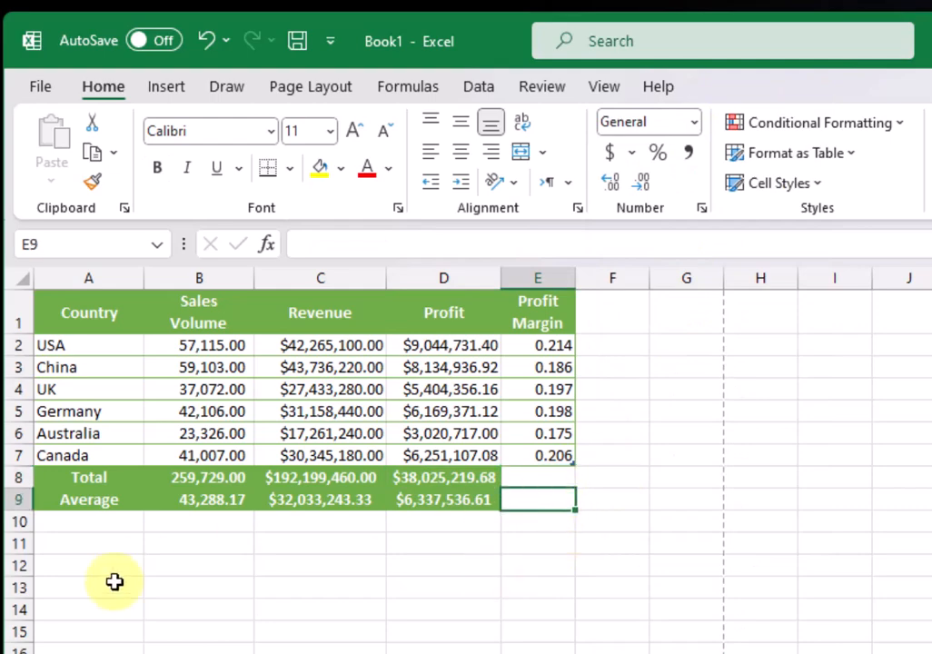
left_click(356, 517)
left_click_drag(73, 315, 539, 512)
left_click(478, 396)
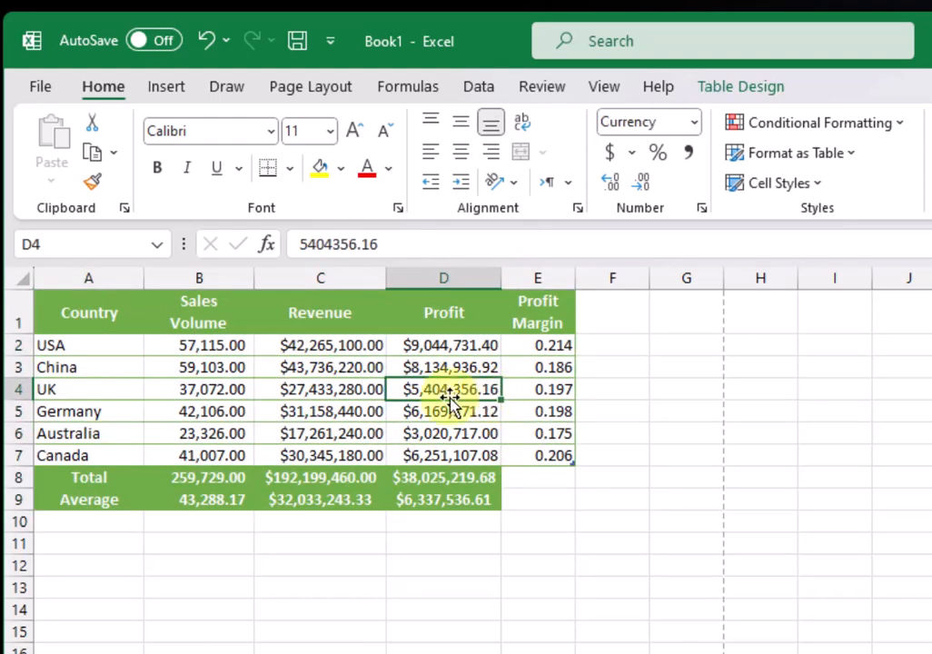
Format the Profit Margin values in E2:E7 as percentages with two decimal places
left_click(524, 477)
left_click(84, 481)
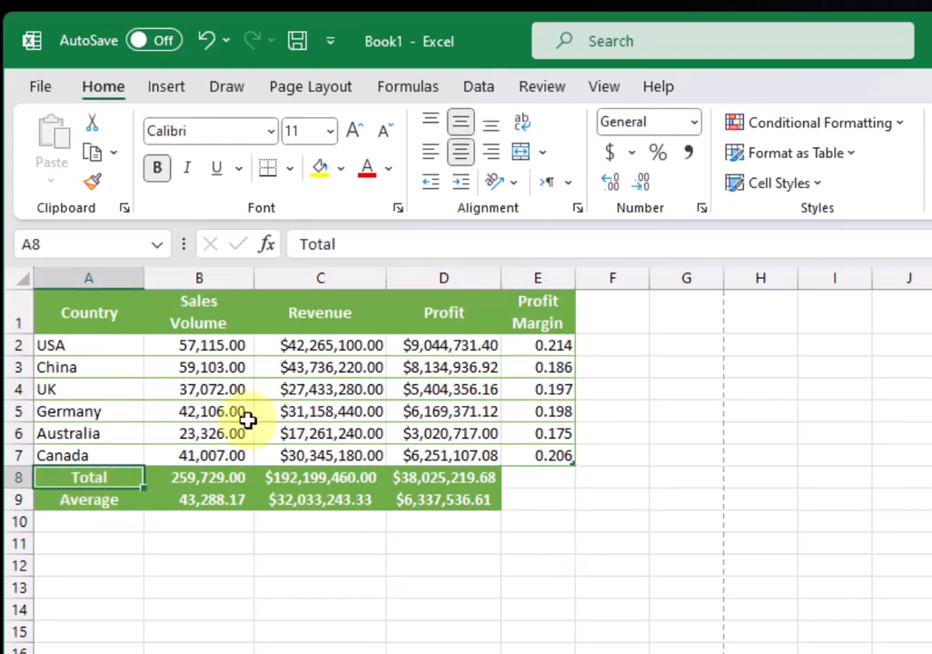
left_click(551, 345)
left_click_drag(551, 345, 556, 455)
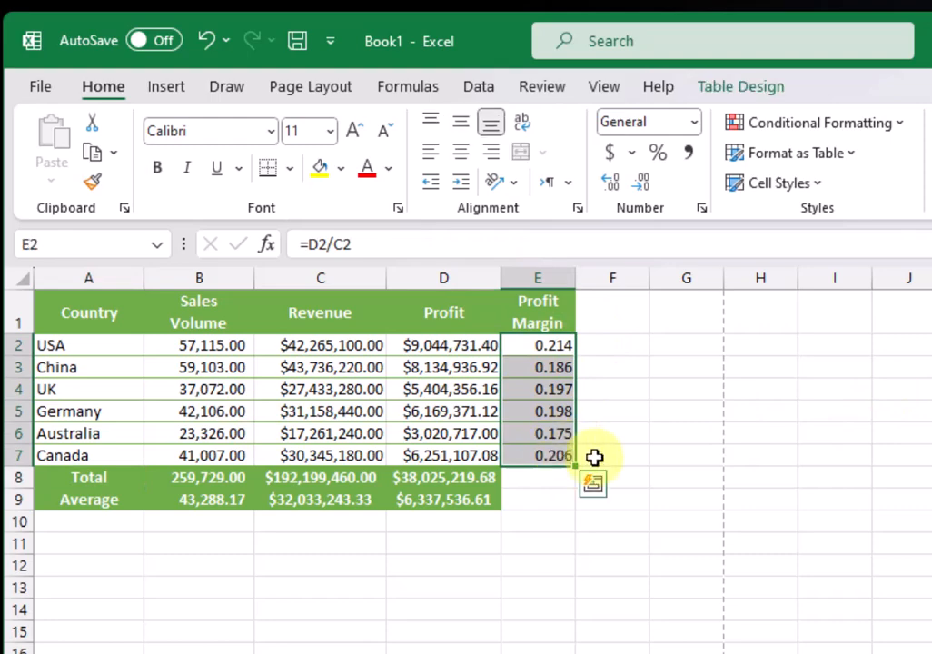
left_click(553, 352)
left_click_drag(551, 352, 551, 456)
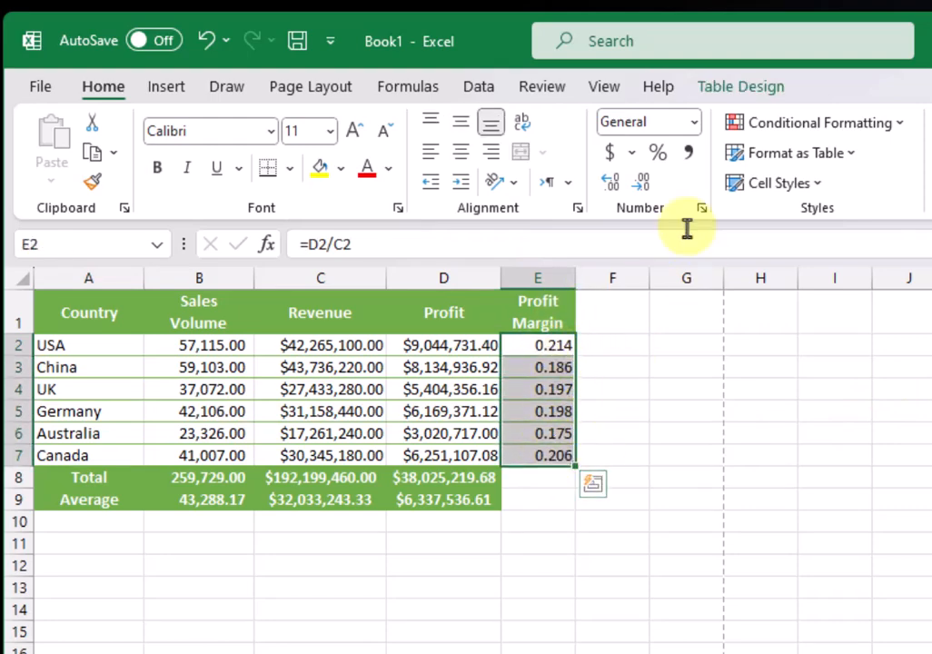
left_click(659, 155)
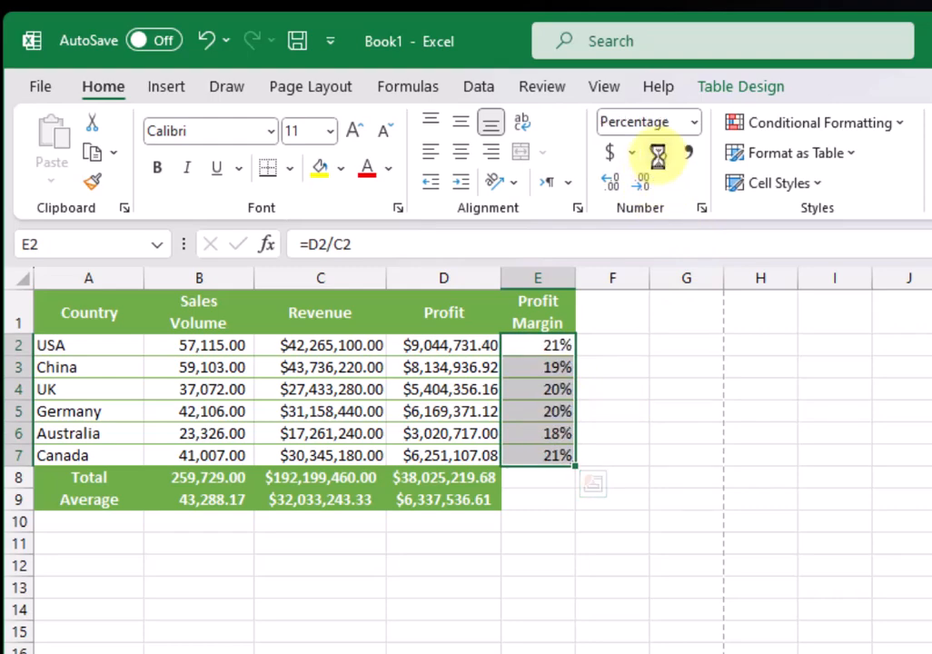
left_click(610, 186)
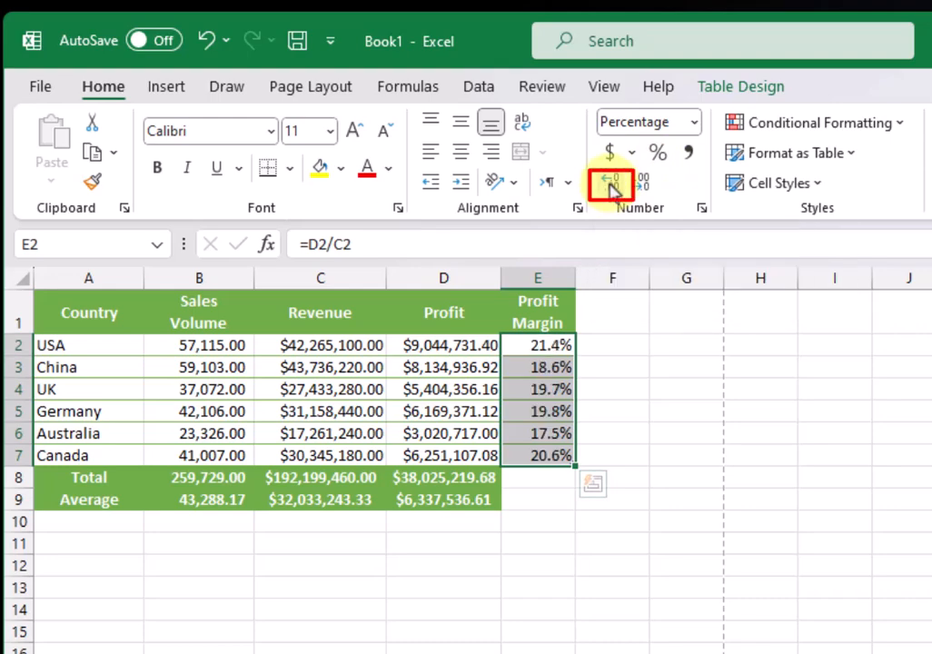
left_click(613, 187)
left_click(607, 411)
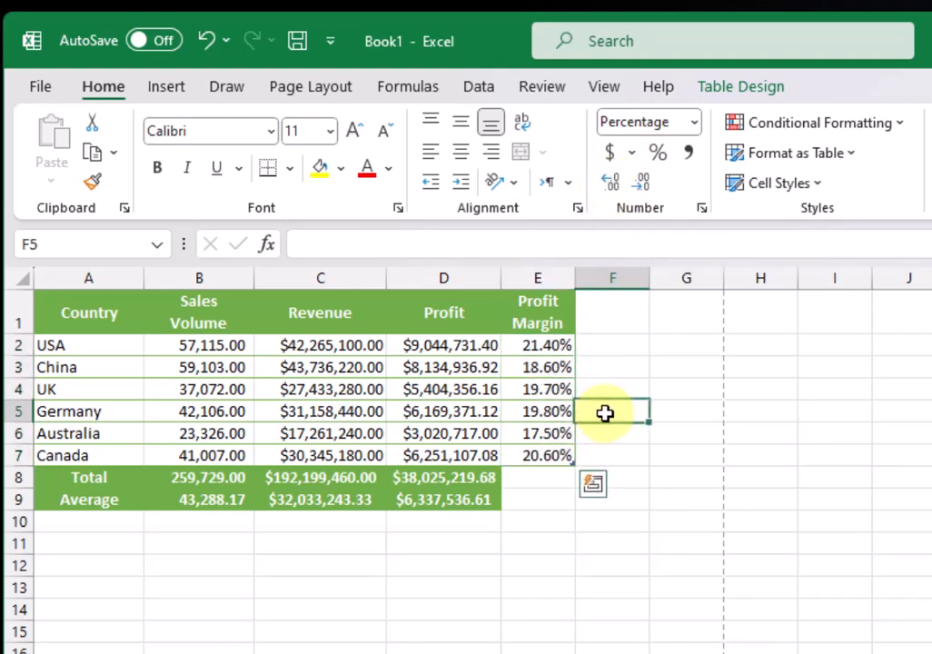
Copy the formatting of the Country header in A1 onto the empty cells E8:E9 with Format Painter
left_click_drag(547, 343, 545, 454)
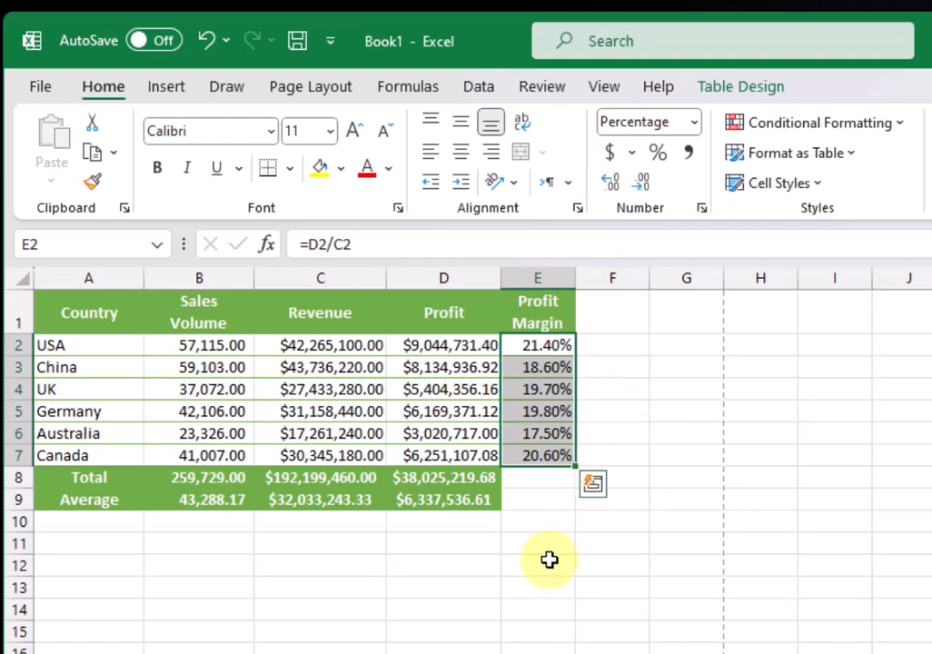
left_click(537, 481)
left_click(91, 303)
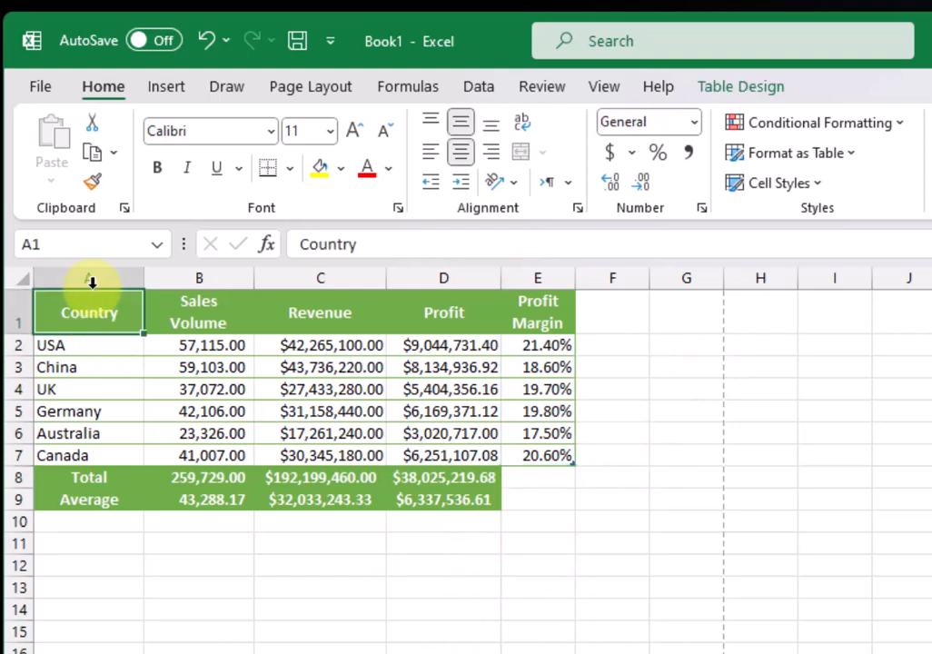
left_click(95, 185)
left_click_drag(543, 478, 547, 497)
left_click(600, 494)
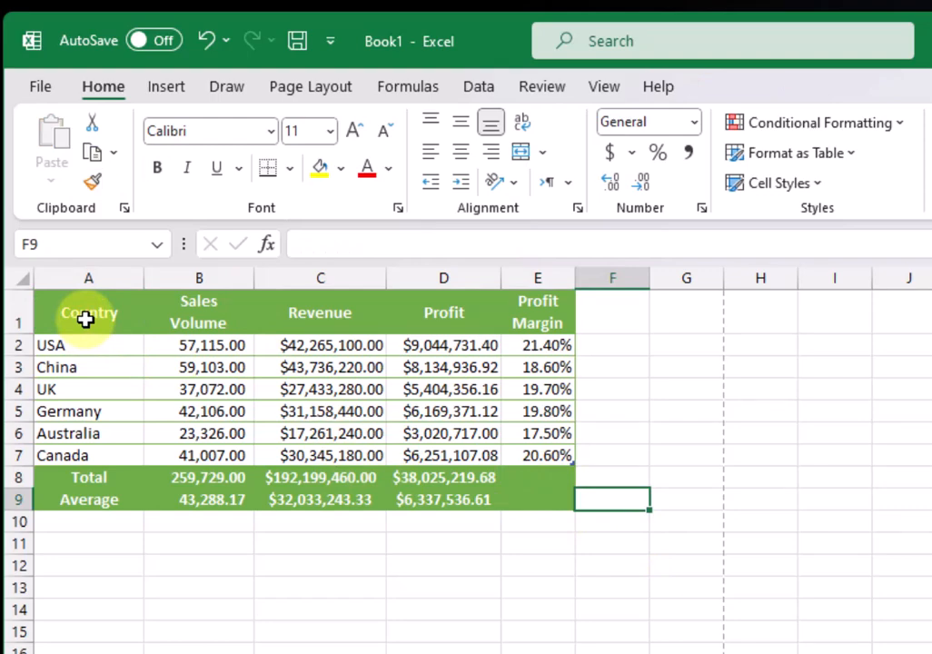
Apply All Borders to the whole sales table in A1:E9
left_click(481, 498)
left_click_drag(80, 317, 537, 497)
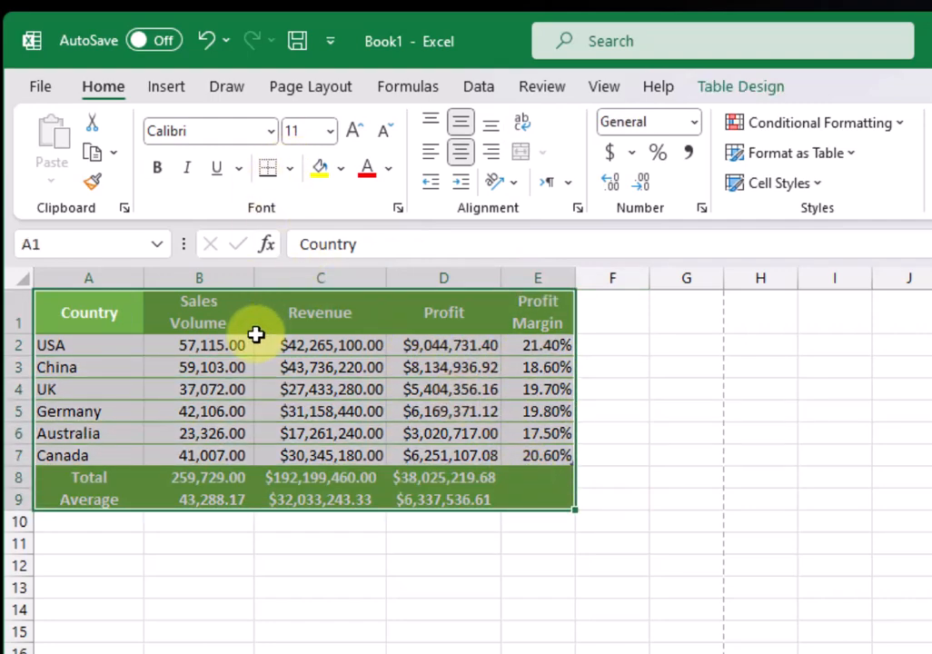
left_click(293, 175)
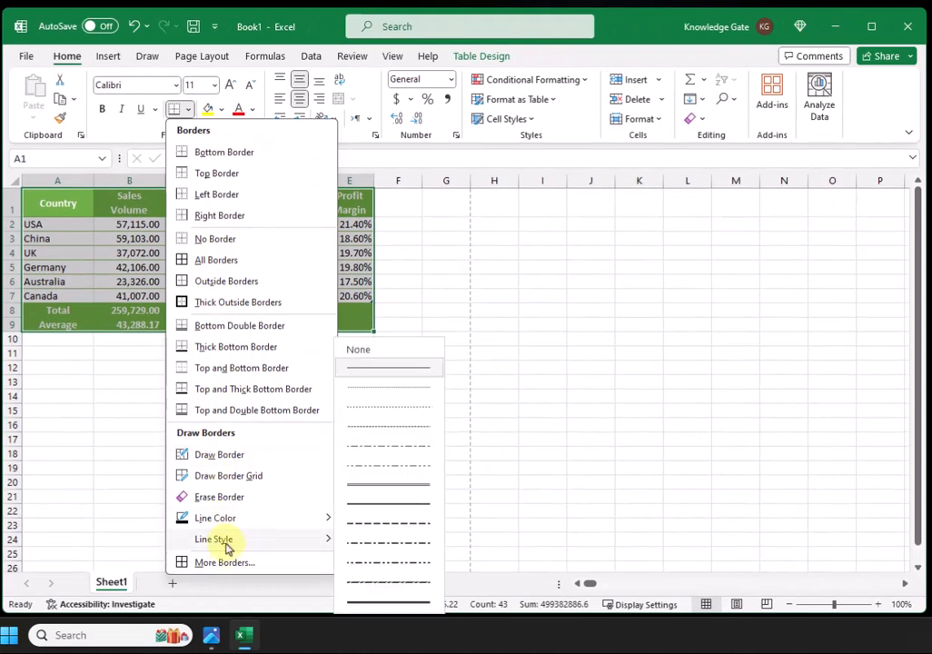
mouse_move(227, 541)
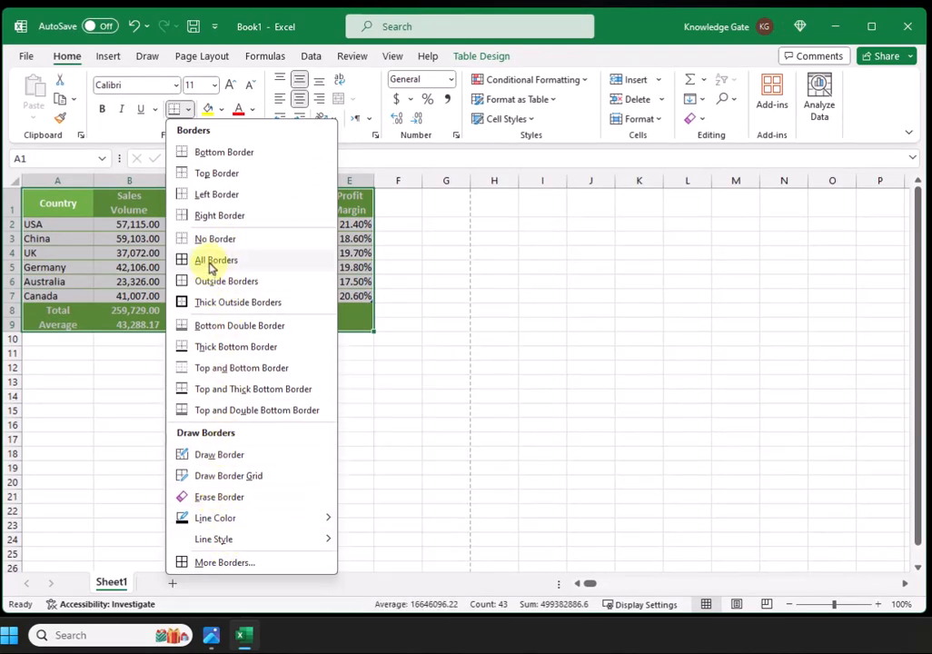
left_click(253, 320)
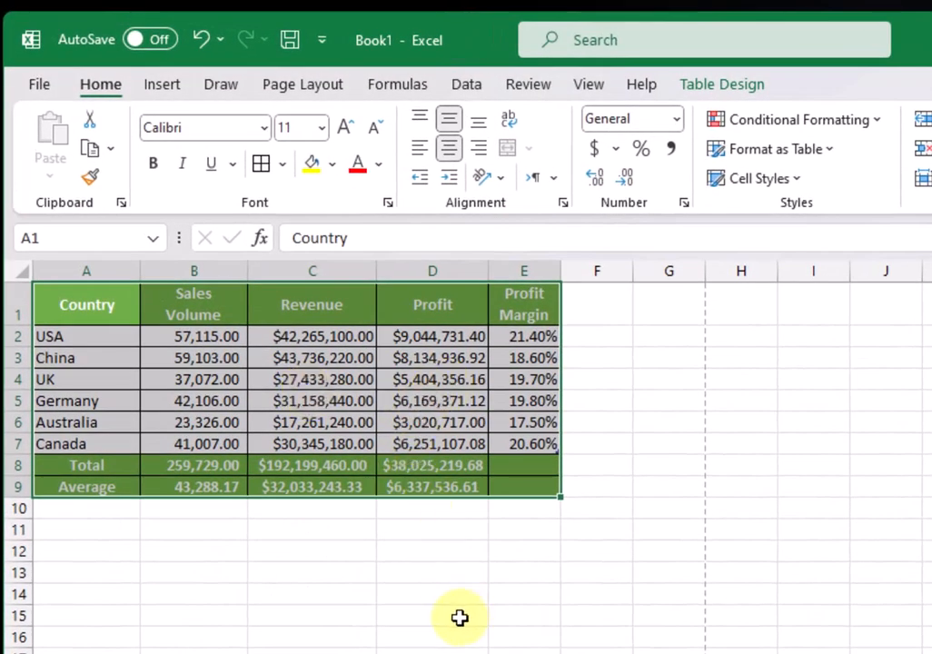
left_click(373, 536)
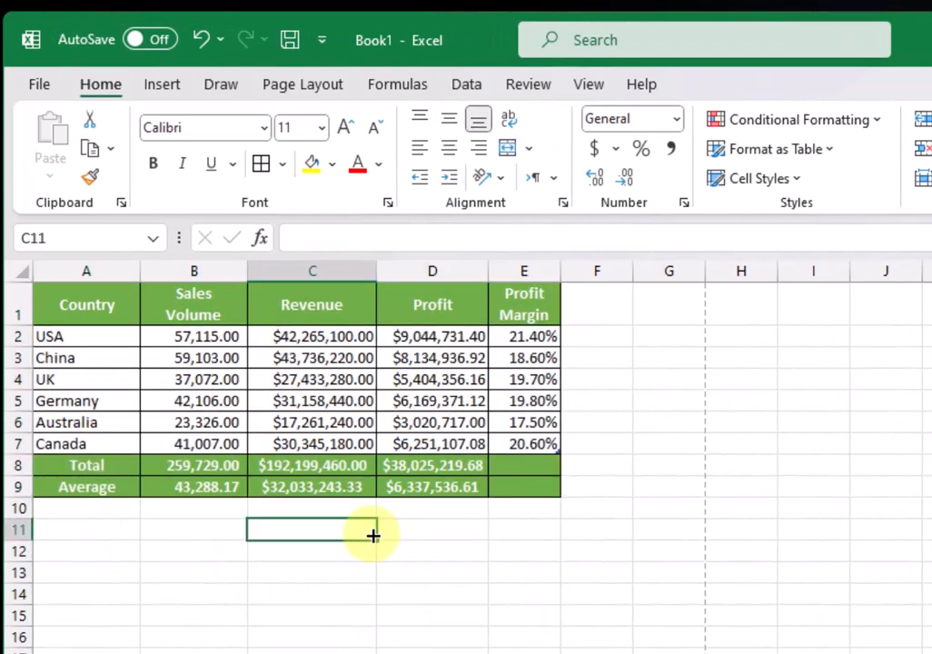
Insert a new row above the table's header row
left_click(86, 308)
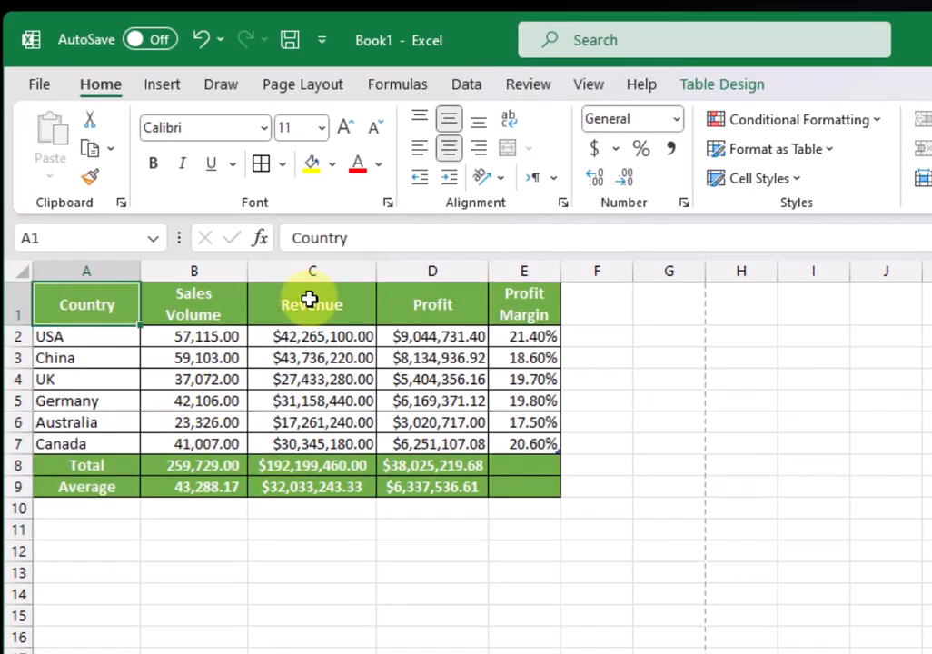
left_click(13, 310)
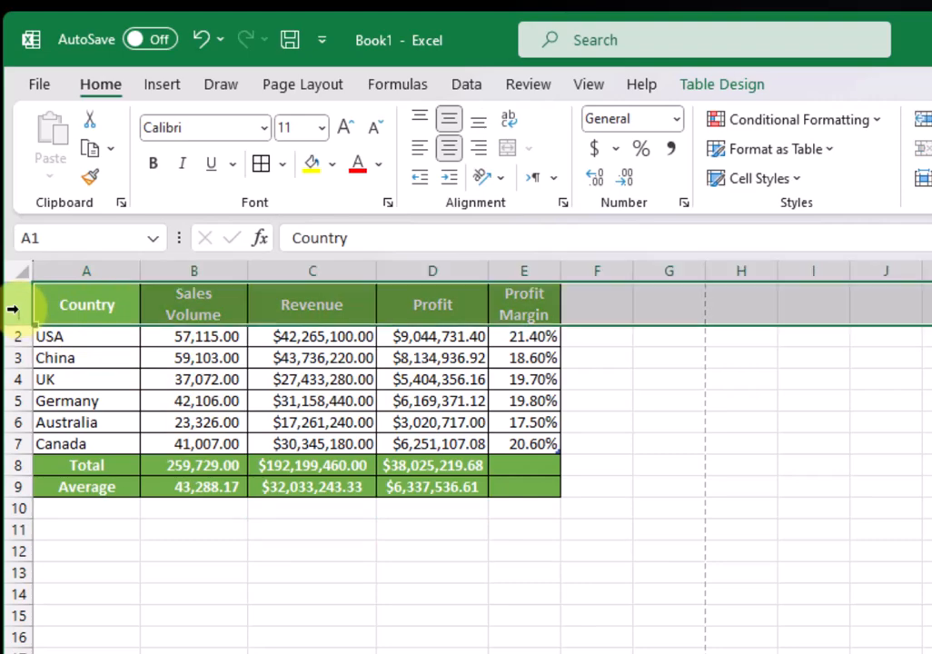
right_click(20, 314)
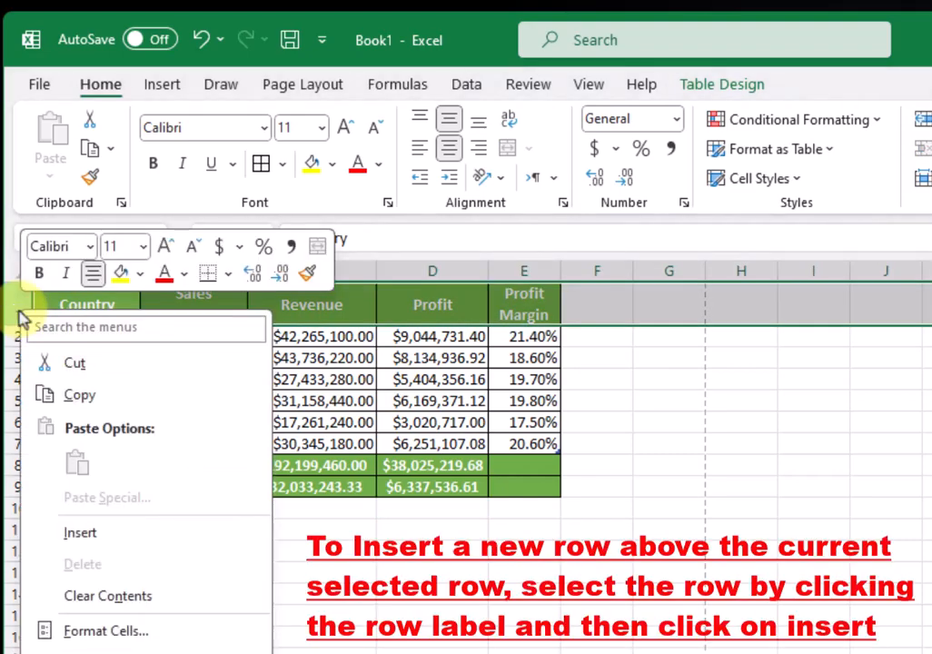
left_click(77, 537)
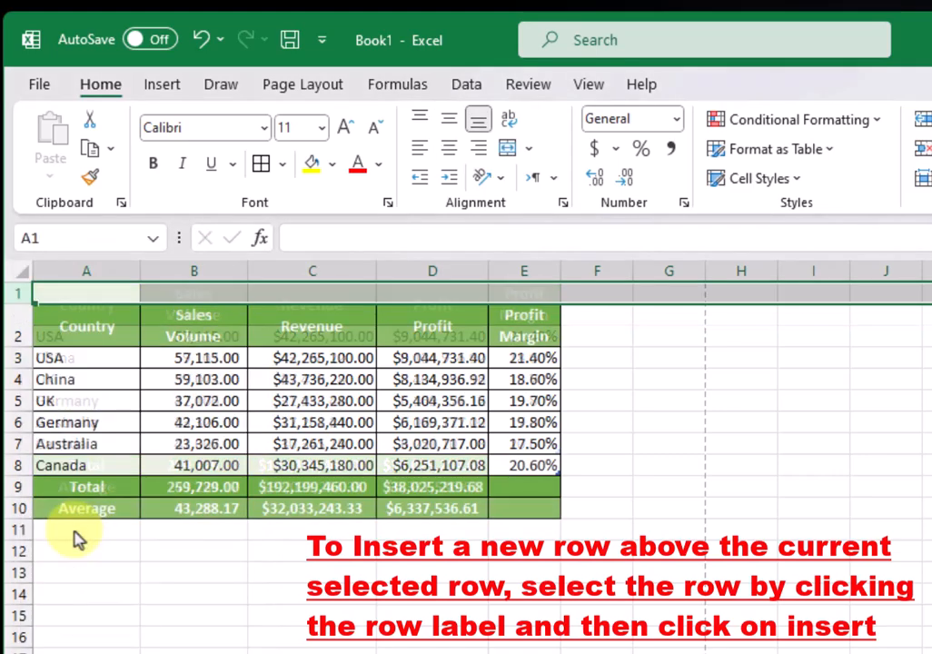
Enter the title "Sales by Country" in cell A1
left_click(218, 291)
left_click(72, 297)
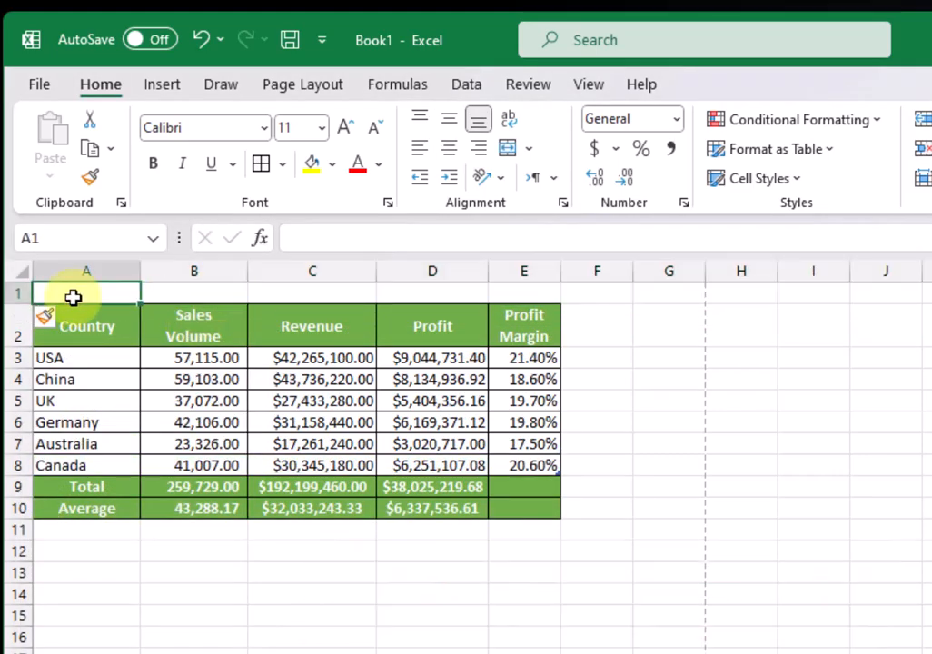
type("Sales by Country")
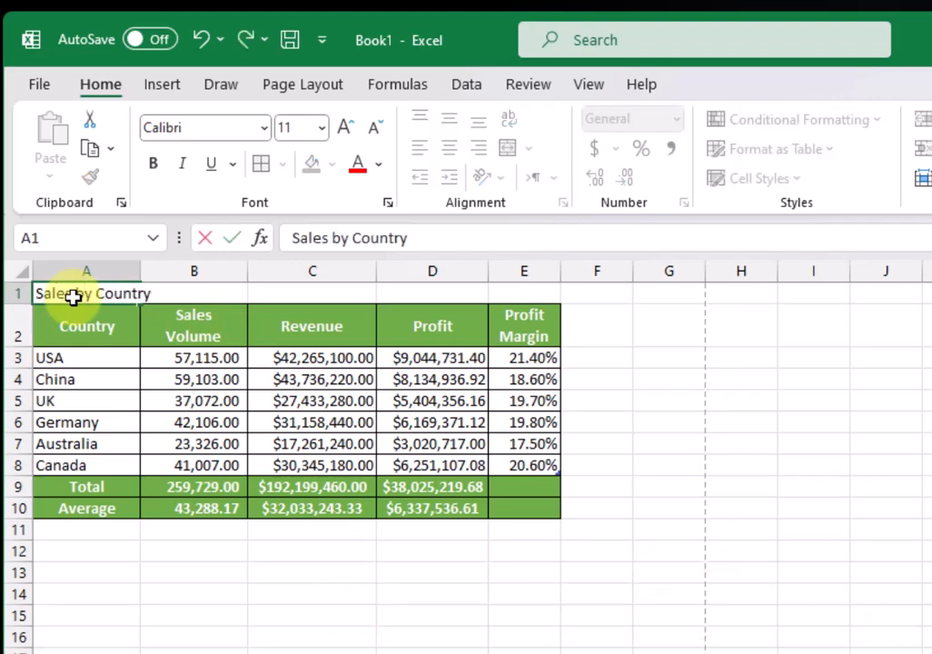
key("Return")
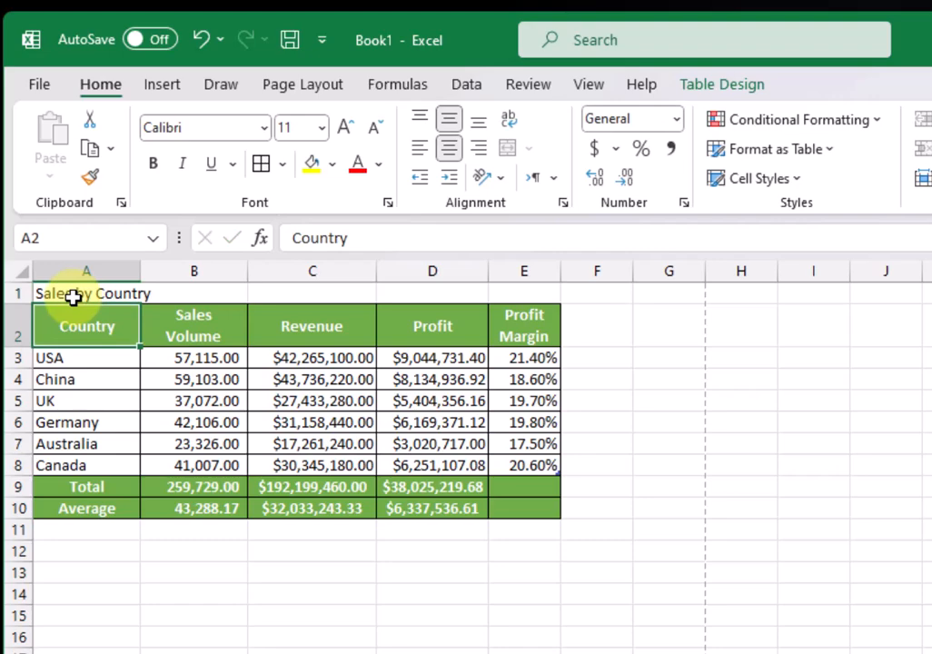
Merge and center the Sales by Country title across A1:E1
key("ctrl+shift+Down")
left_click(84, 292)
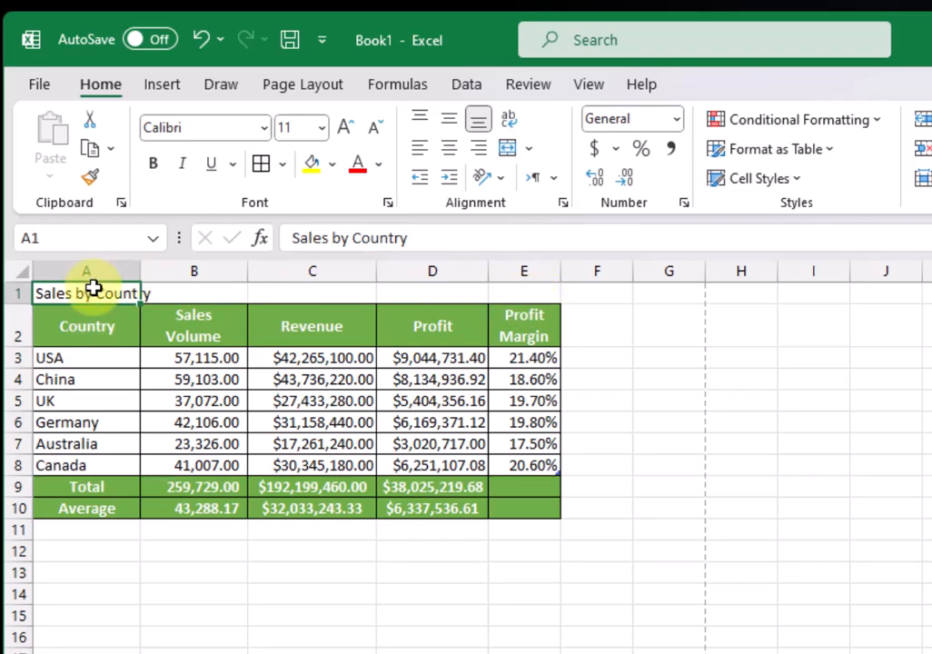
left_click_drag(82, 293, 530, 302)
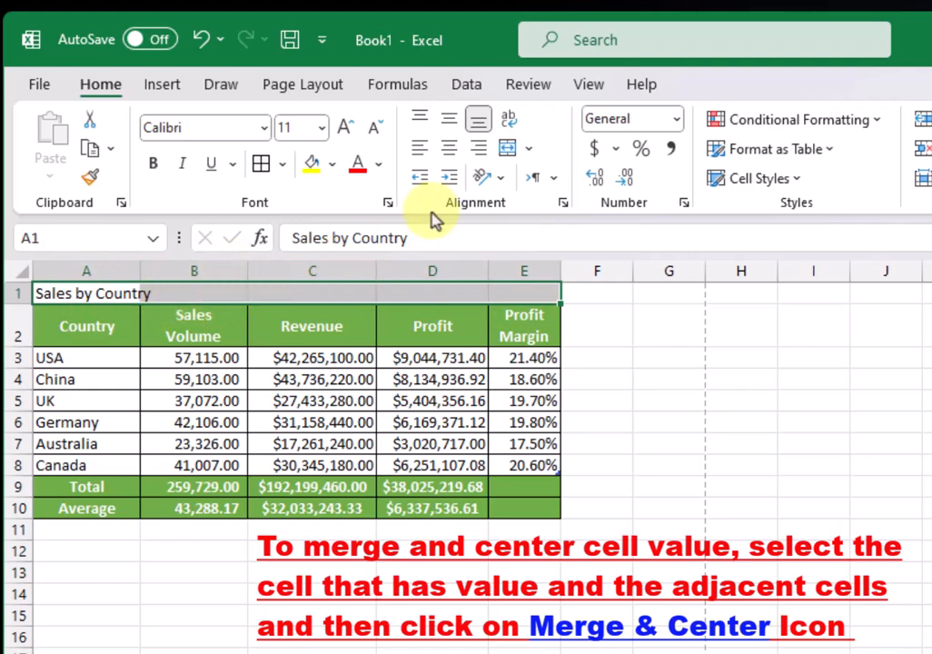
left_click(510, 154)
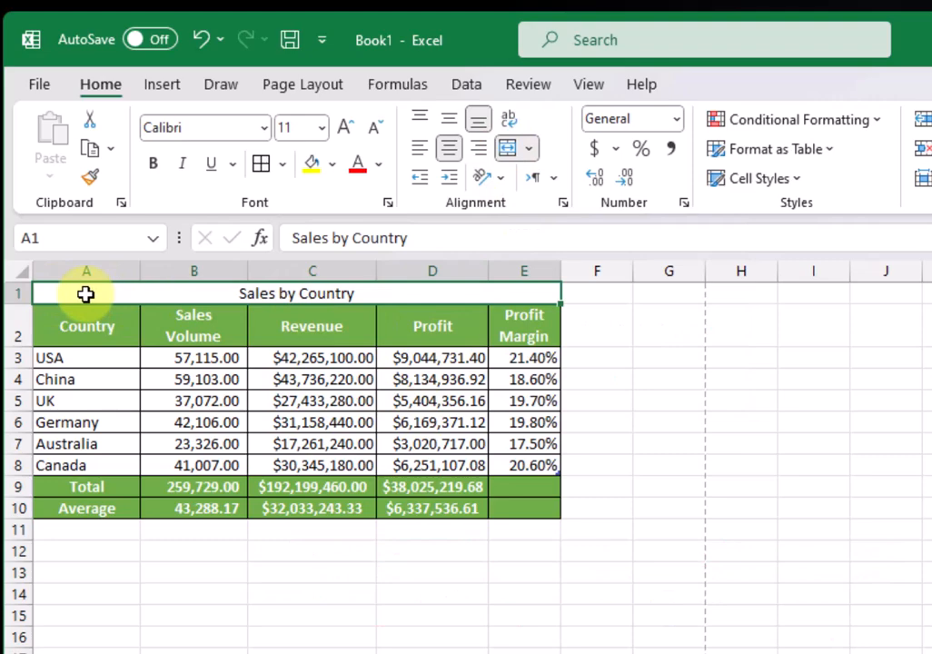
left_click(400, 594)
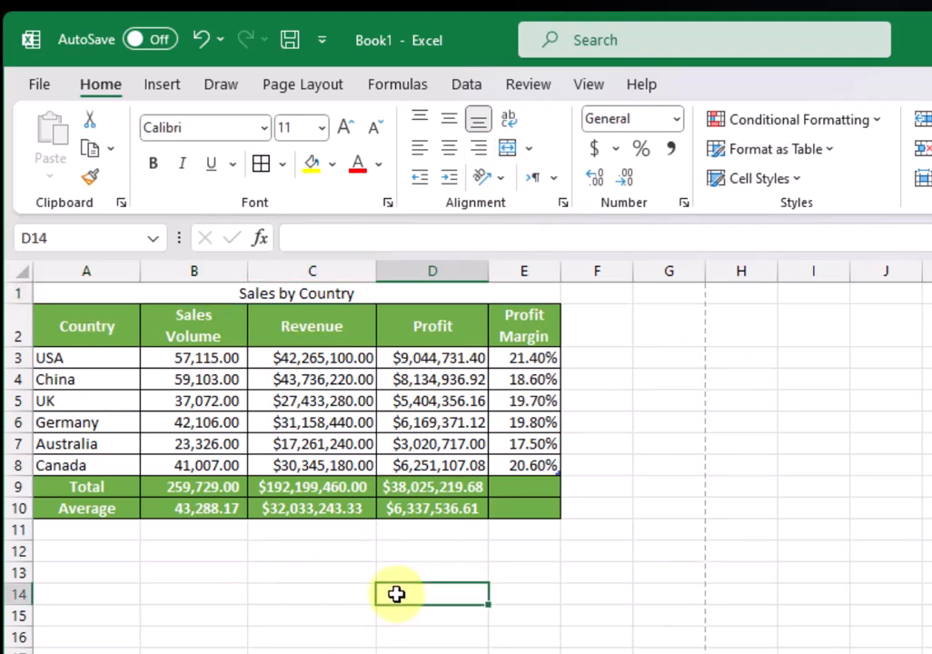
Apply the Heading 1 cell style to the merged Sales by Country title
left_click_drag(54, 297, 408, 292)
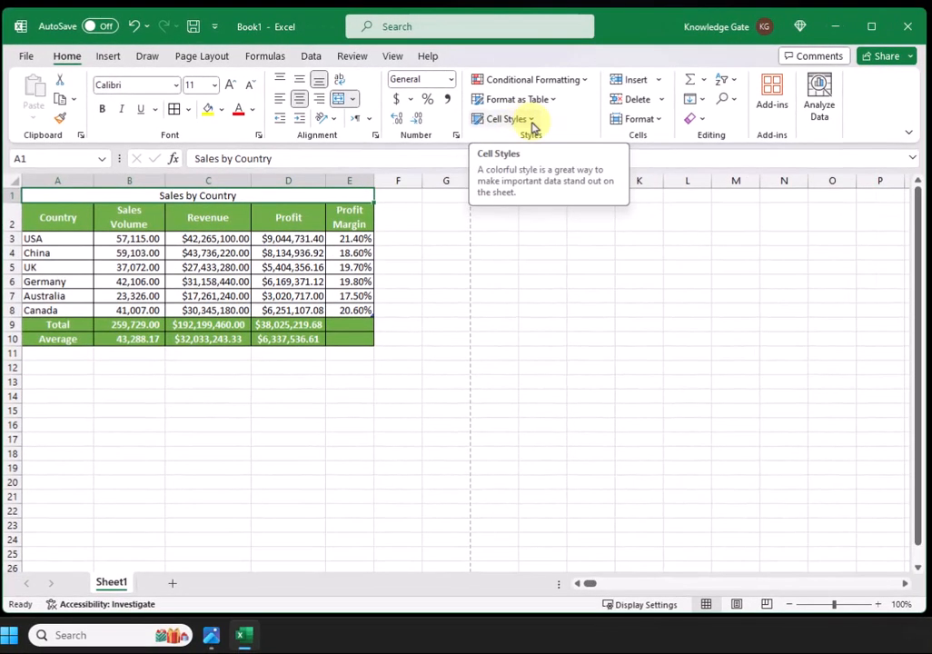
left_click(723, 172)
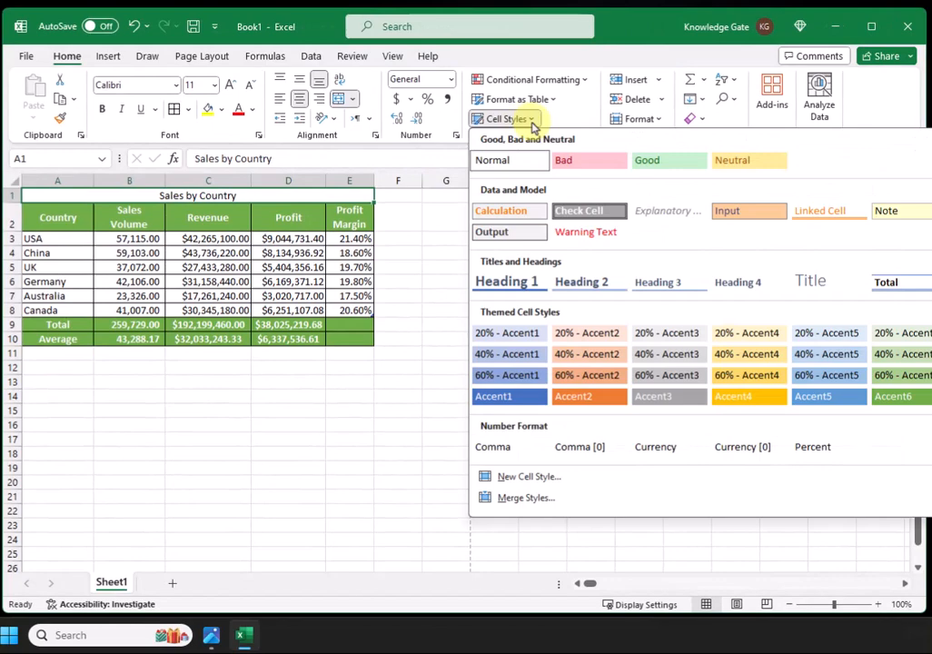
left_click(513, 283)
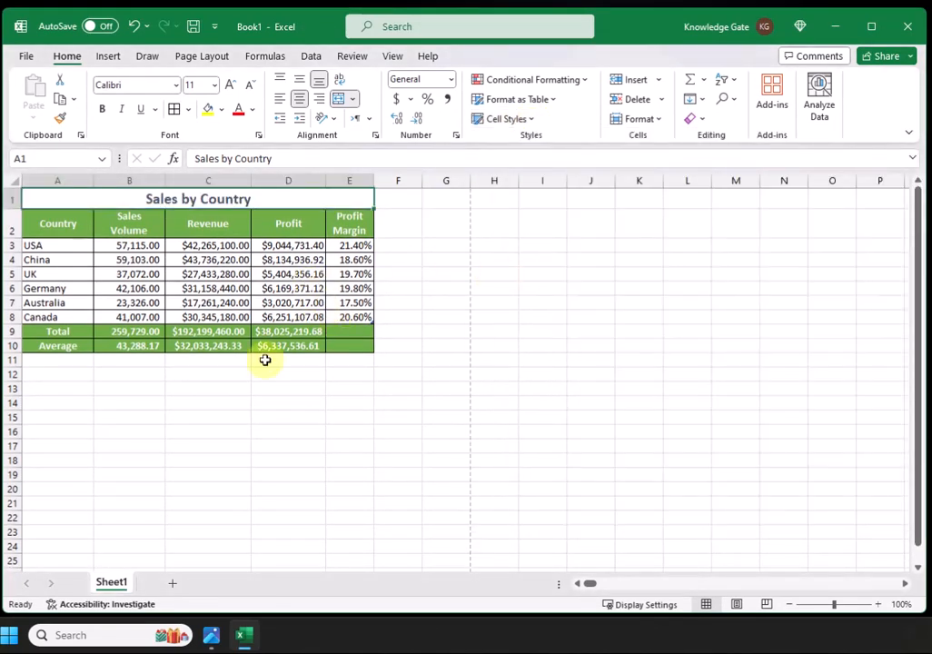
left_click(207, 374)
Move the whole table with its title from A1:E10 down to A15:E24
left_click(55, 201)
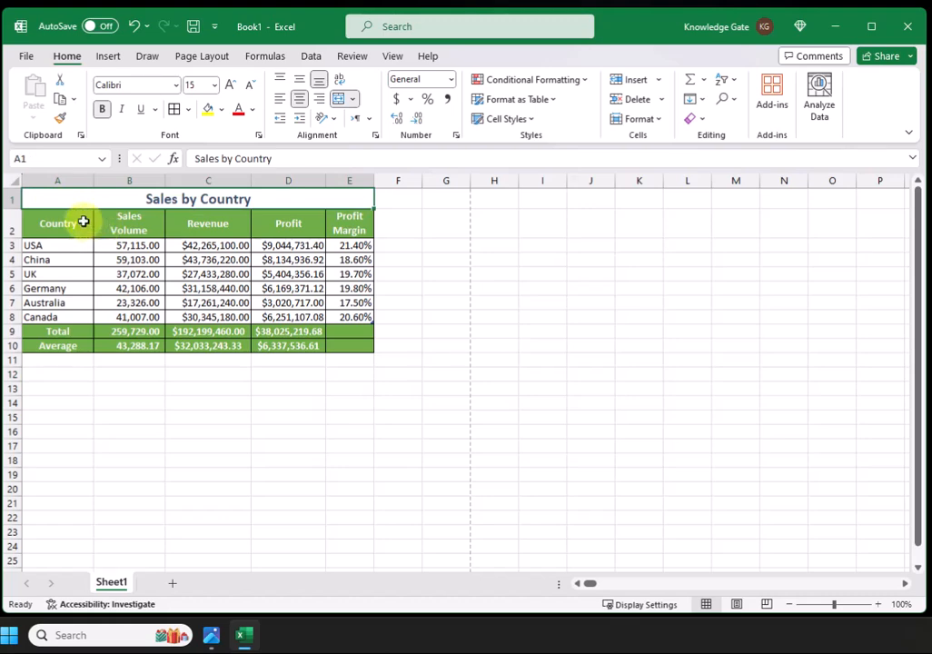
left_click_drag(75, 202, 295, 345)
left_click(300, 405)
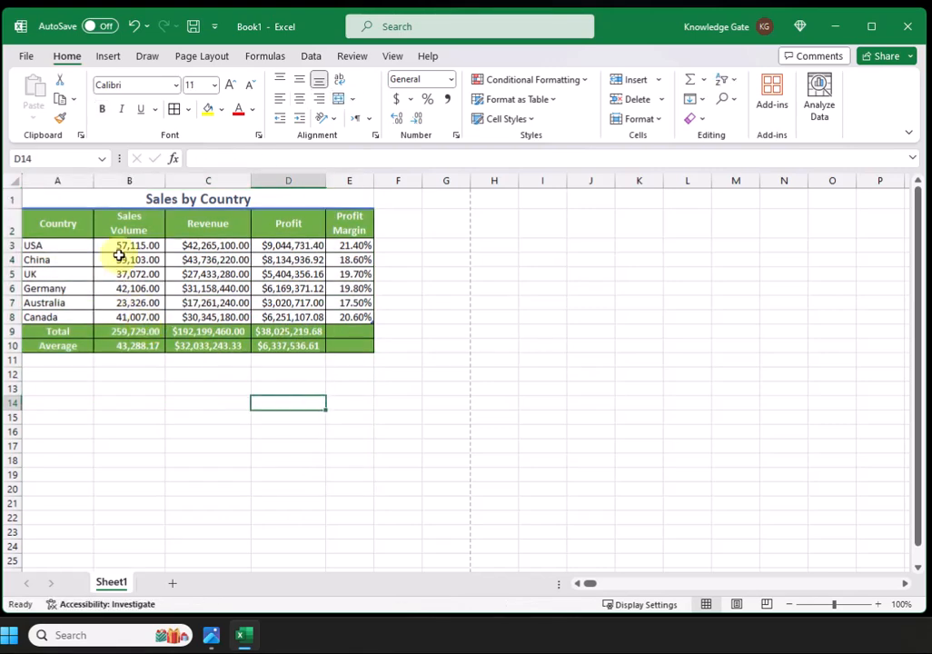
left_click(53, 196)
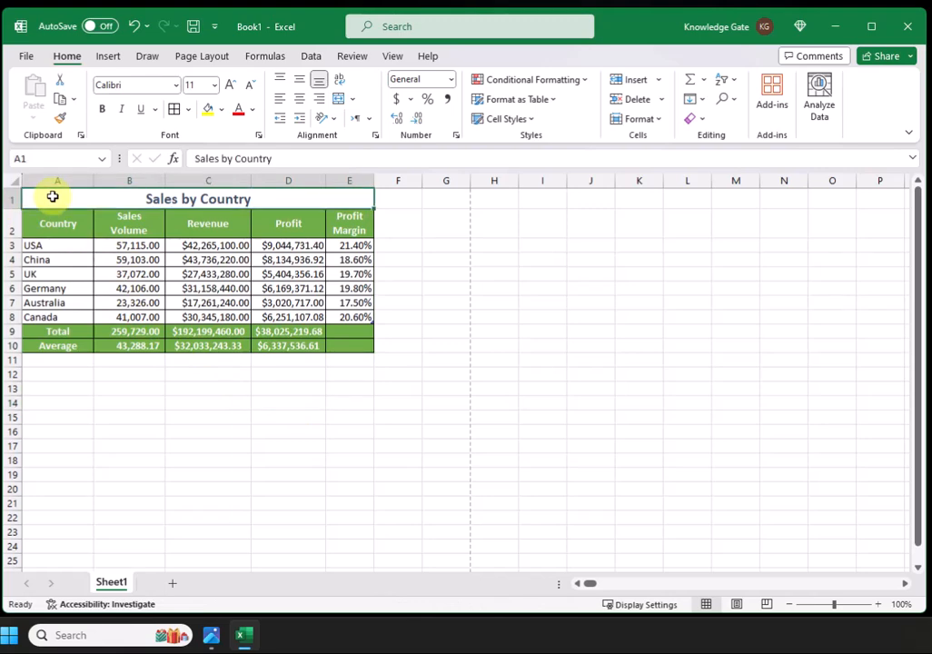
left_click_drag(53, 197, 80, 340)
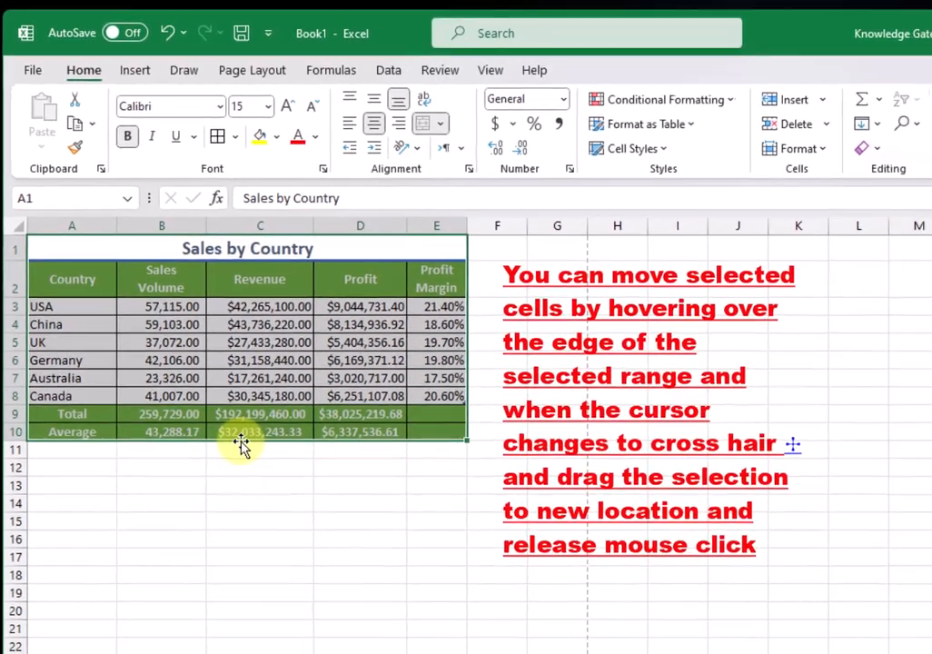
left_click_drag(259, 479, 252, 541)
left_click_drag(189, 404, 186, 547)
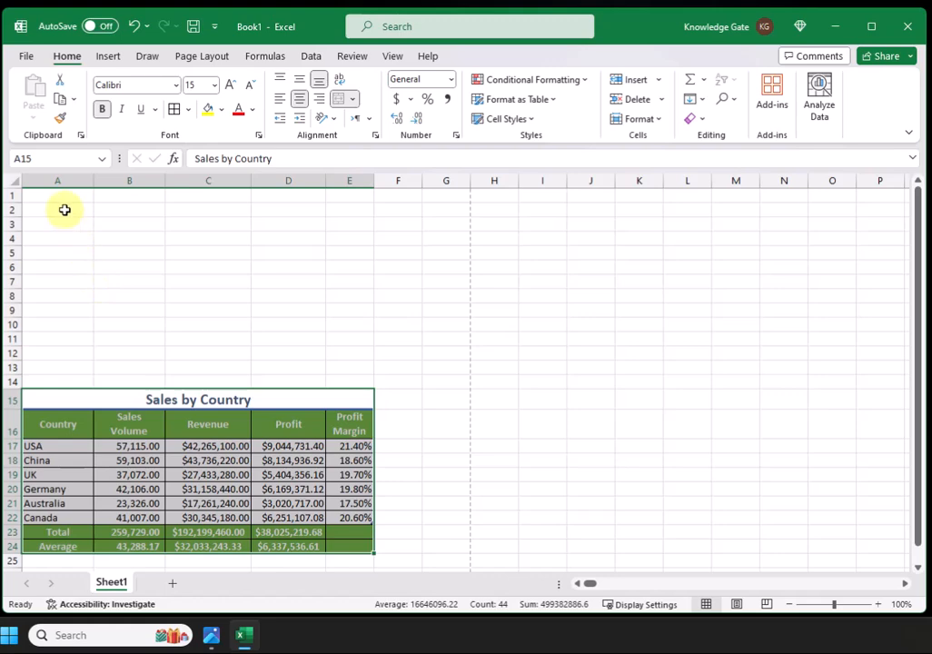
left_click_drag(40, 203, 367, 368)
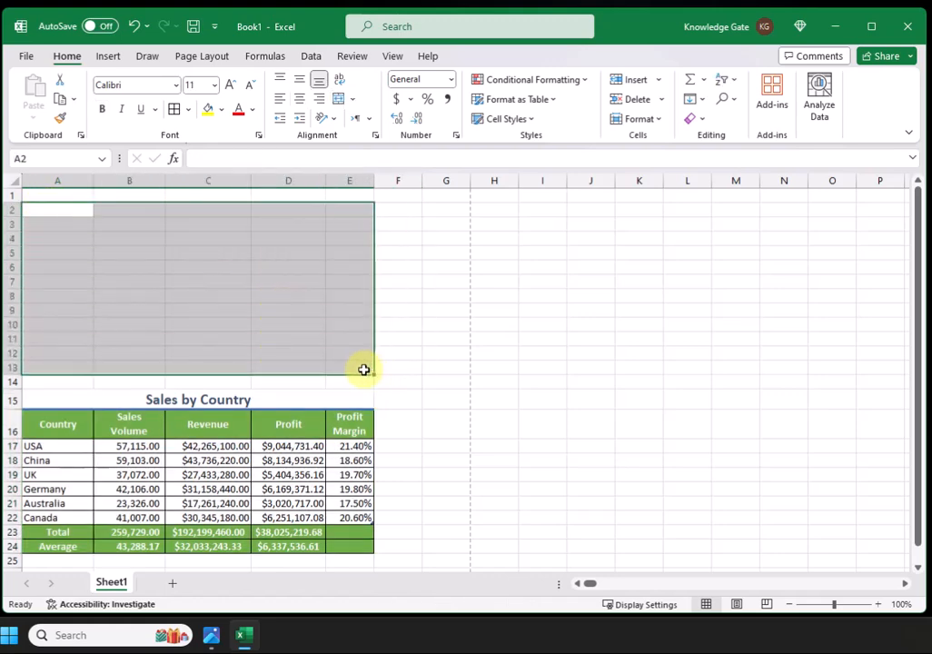
left_click(193, 262)
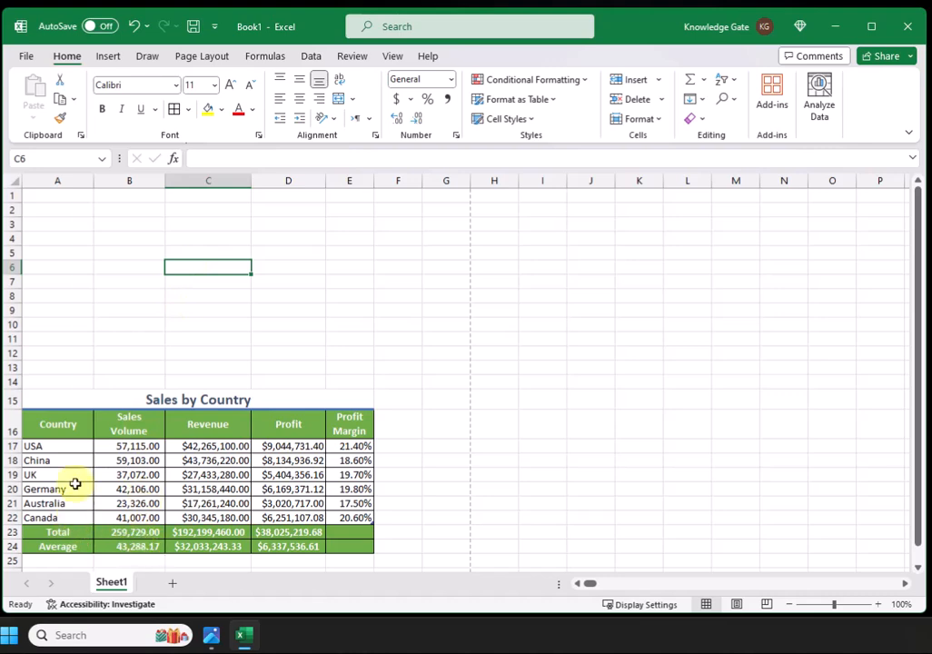
Insert a Filled Map chart of the country and sales volume data in A16:B22 and fit it above the table across A1:E14
left_click(56, 423)
mouse_move(80, 427)
left_mouse_down()
mouse_move(112, 431)
mouse_move(114, 506)
left_mouse_up()
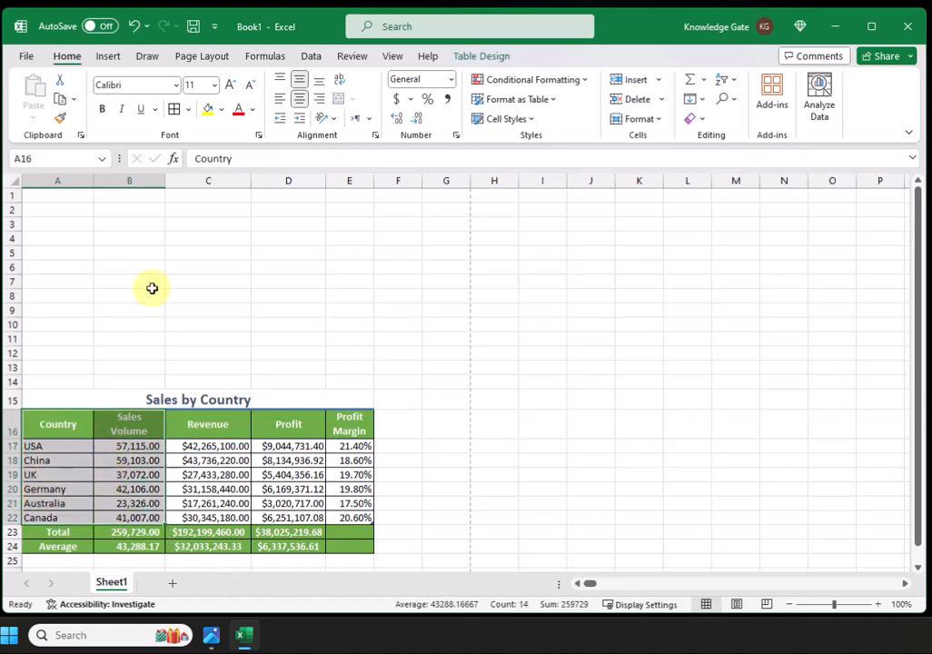
left_click(109, 56)
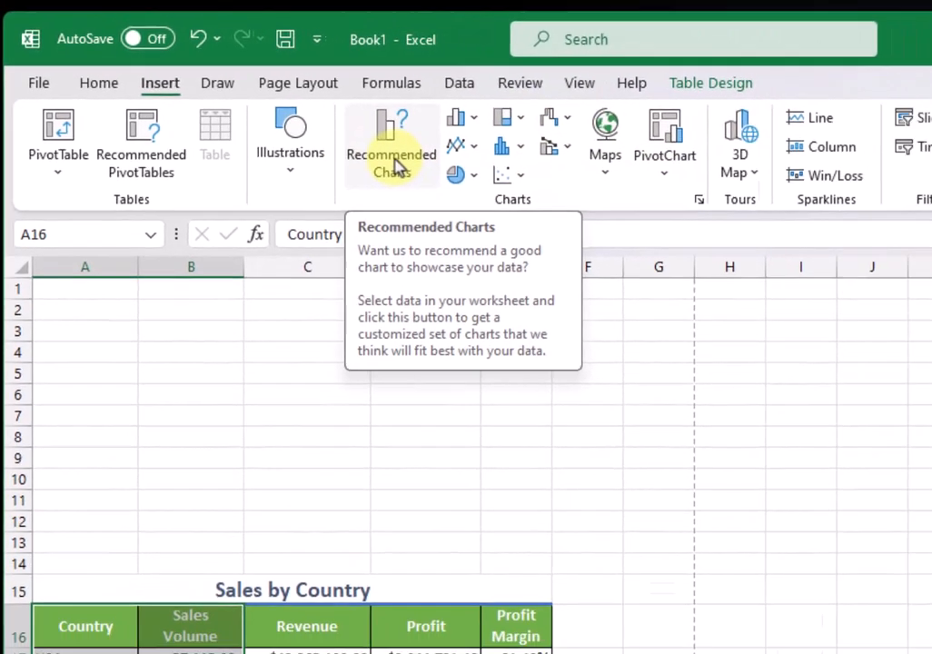
left_click(393, 163)
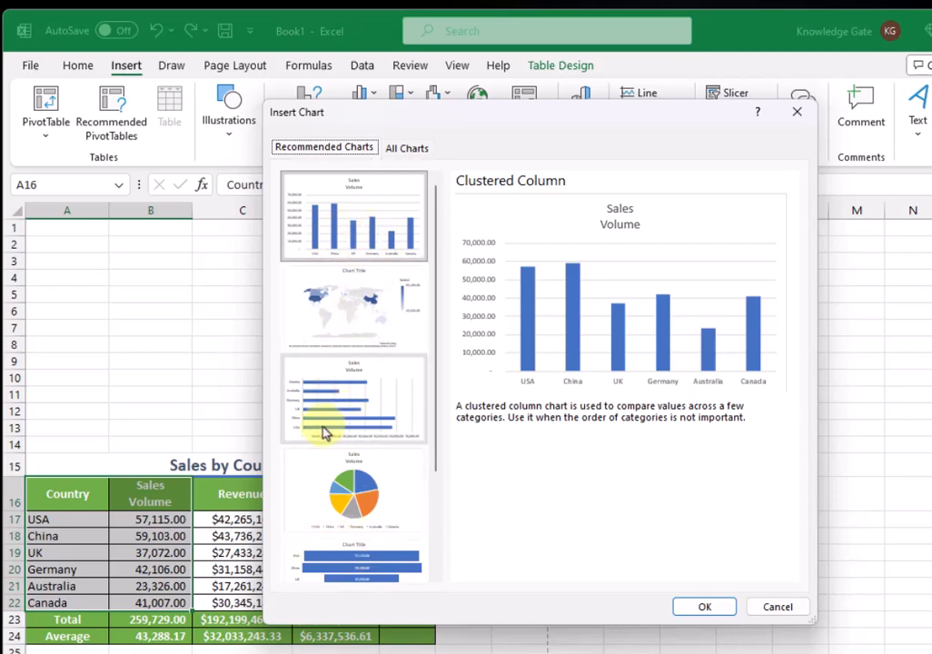
left_click(357, 317)
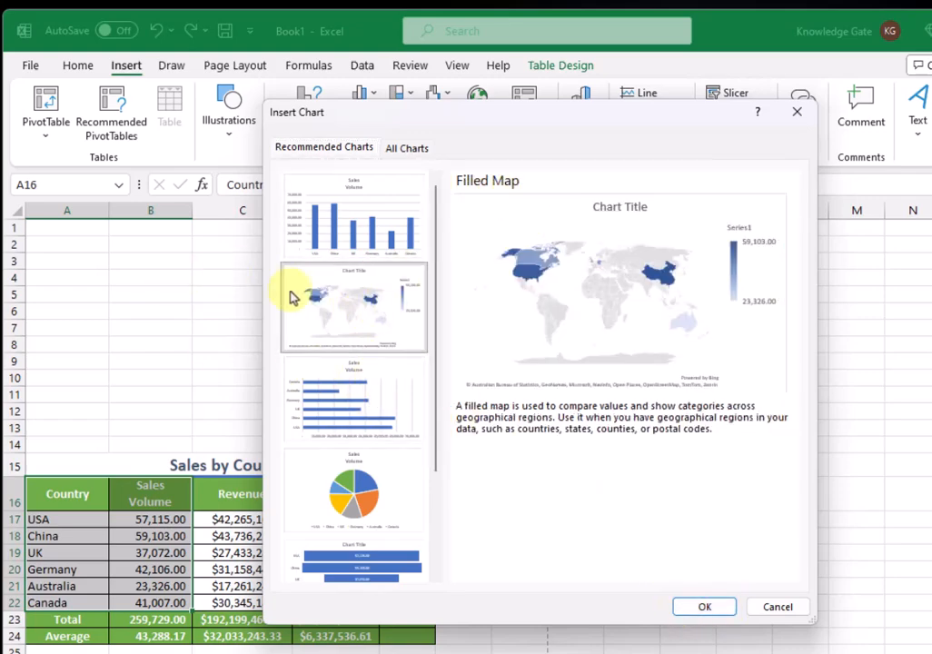
left_click(704, 607)
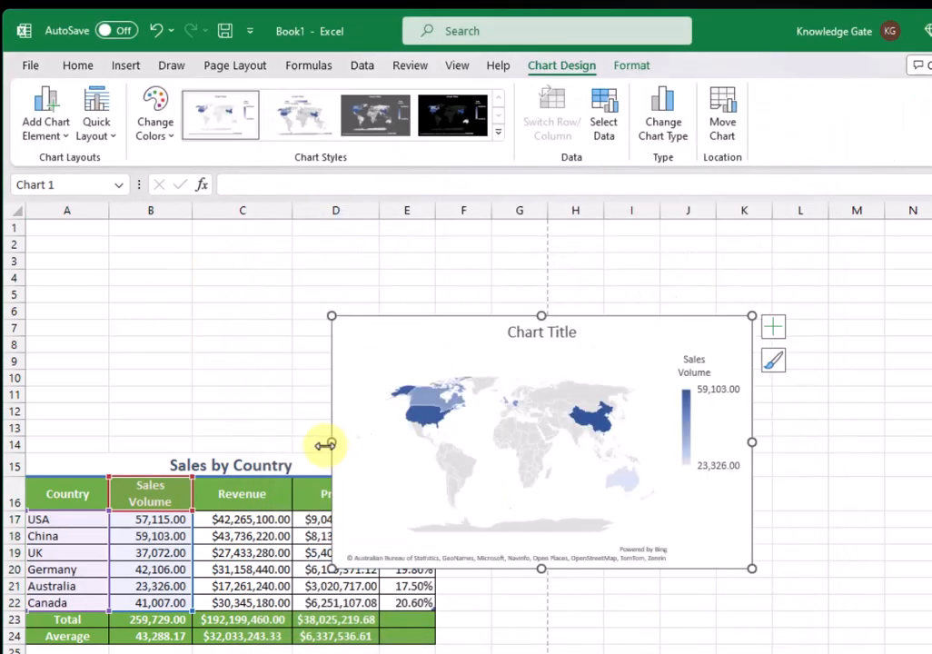
left_click_drag(459, 335, 158, 242)
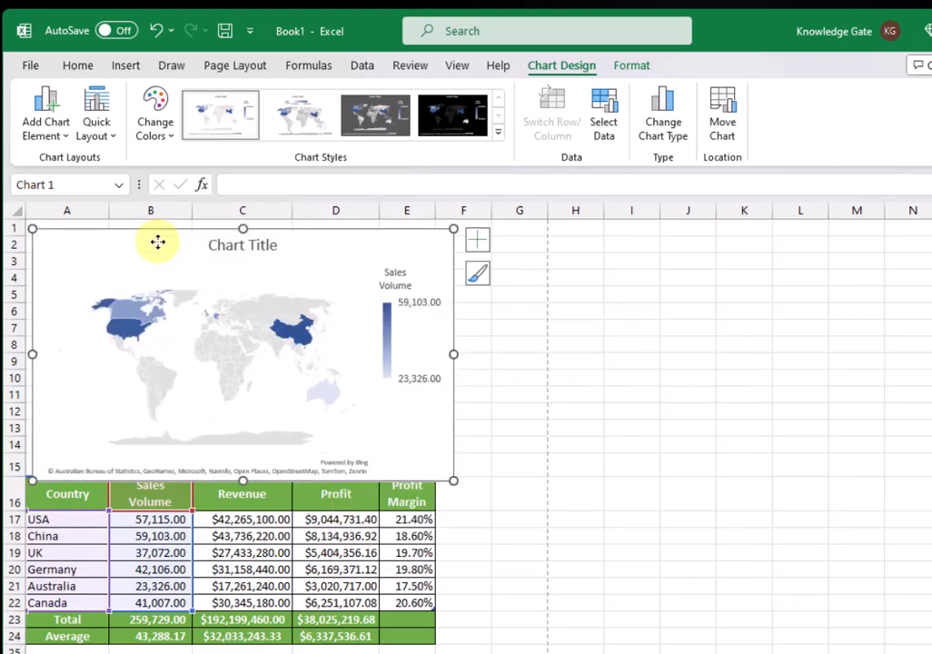
left_click_drag(454, 481, 437, 444)
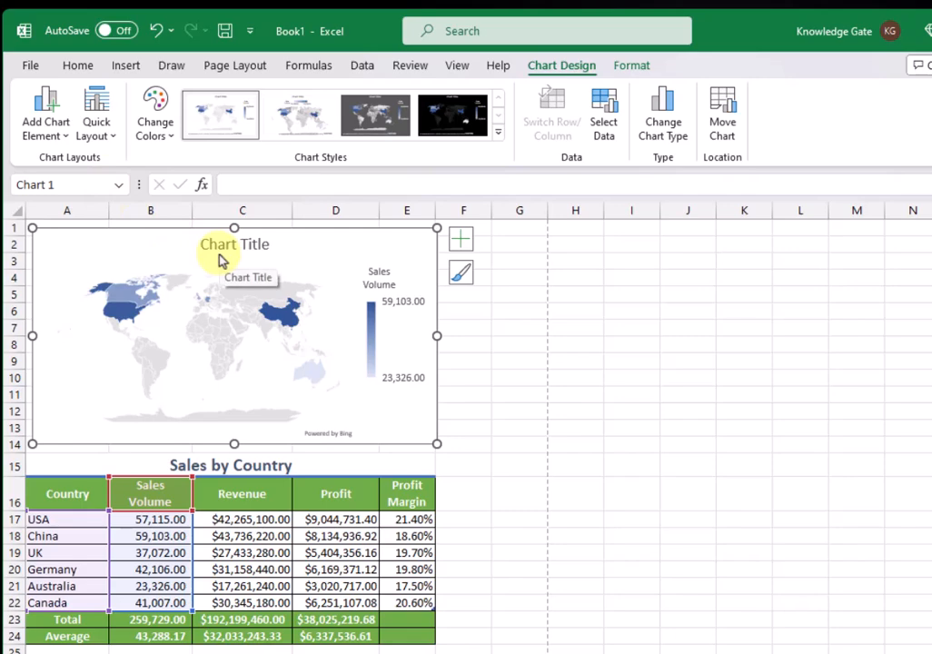
Try the dark grey and the second chart style on the map chart, returning to the first style
left_click(368, 120)
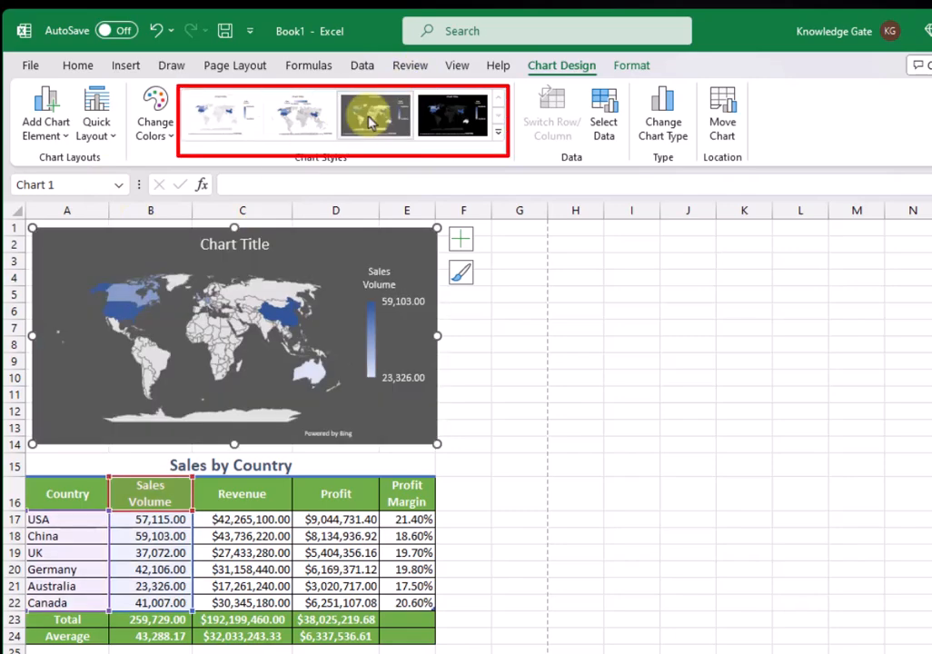
left_click(222, 116)
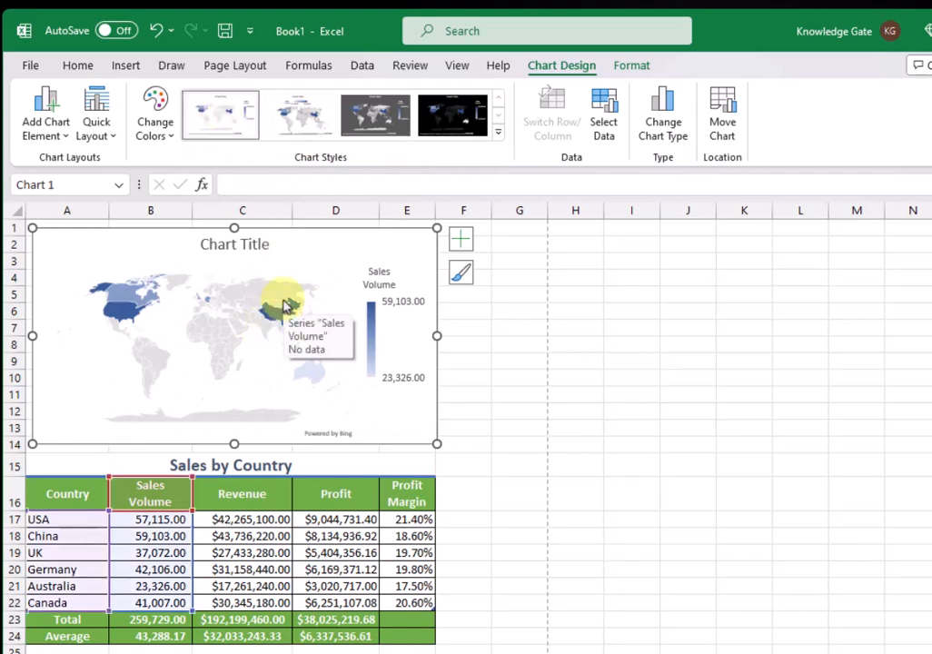
left_click(303, 118)
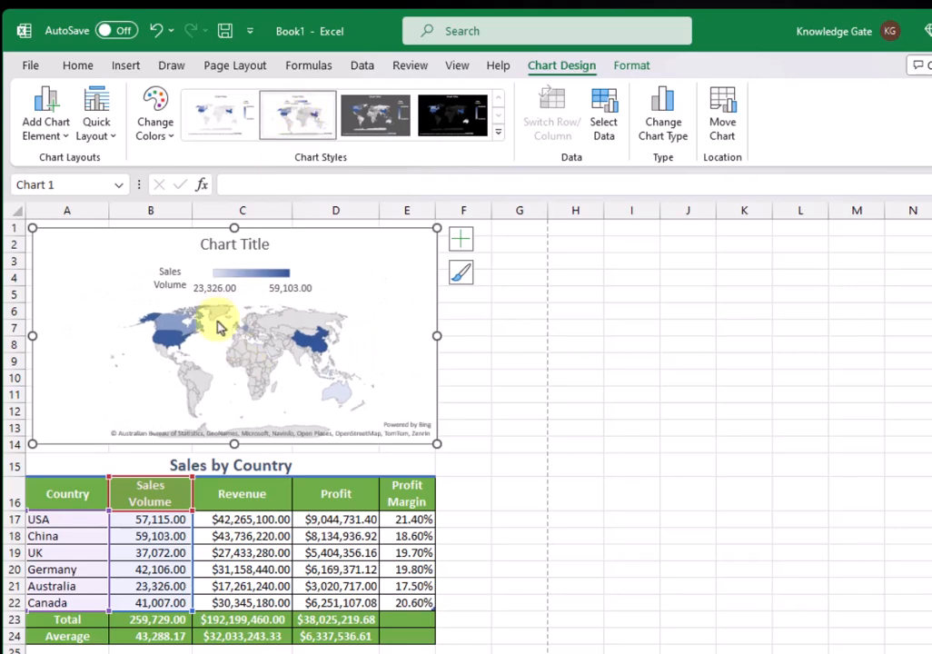
left_click(210, 119)
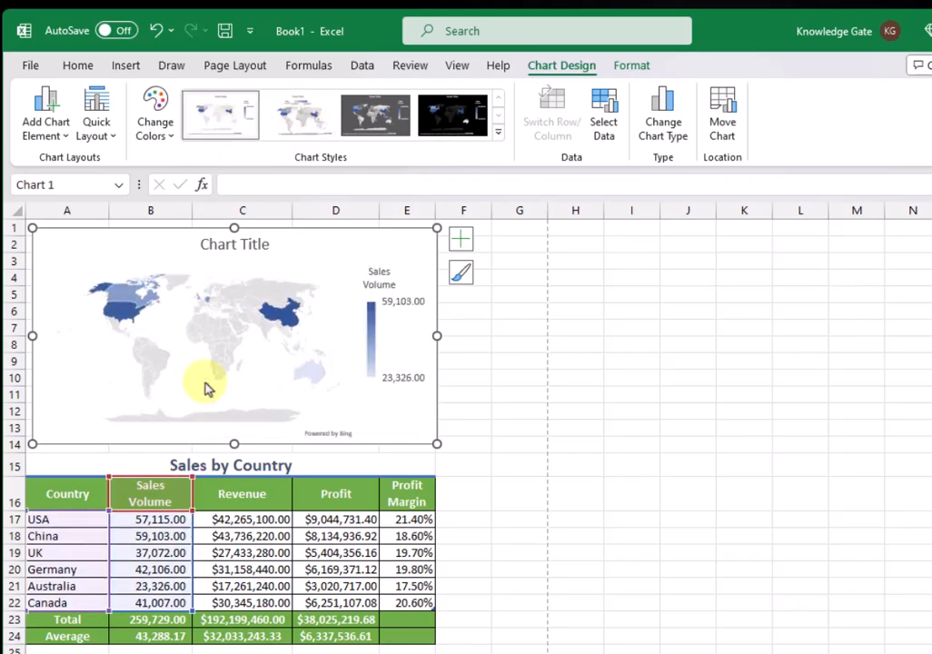
Set the map chart's Sales Volume series to color by secondary category names
right_click(316, 264)
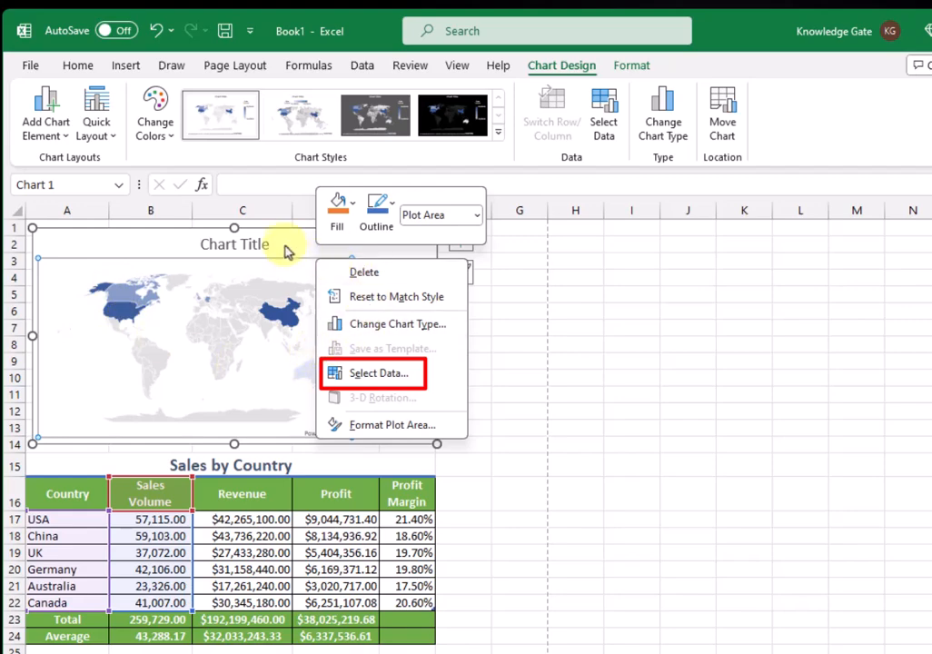
left_click(378, 373)
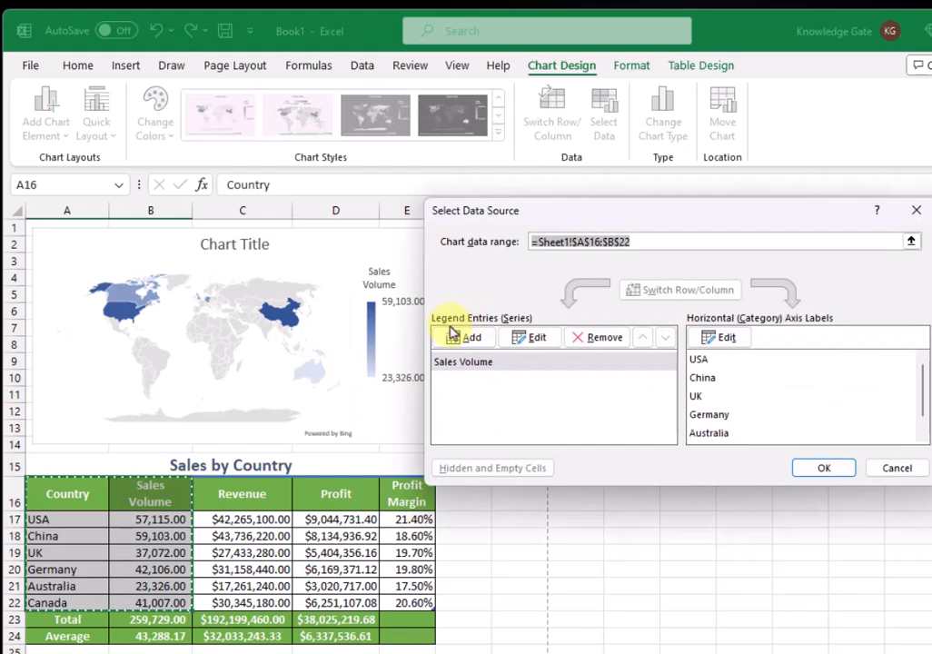
left_click(533, 341)
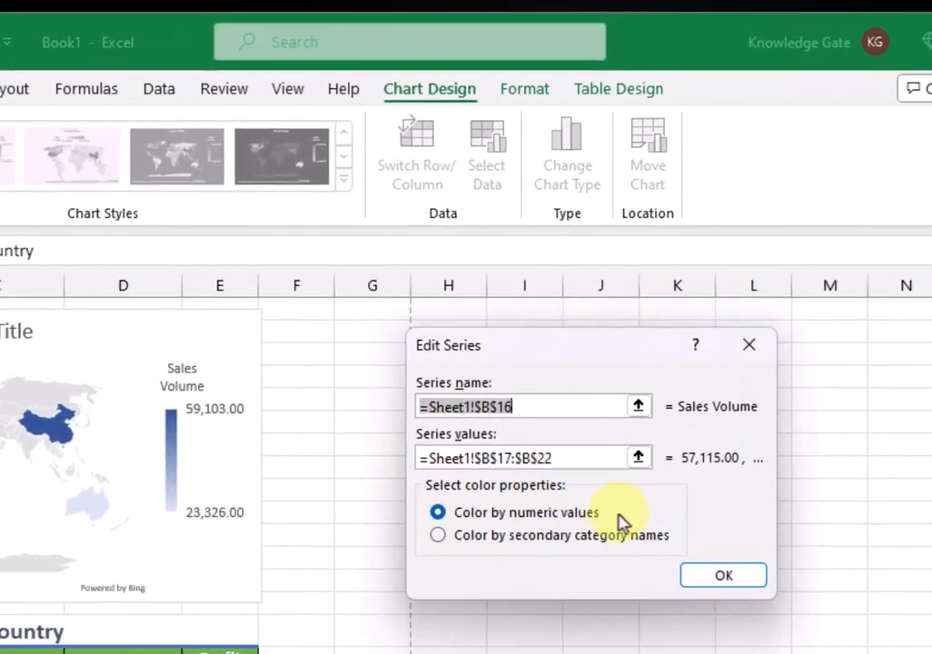
left_click(438, 536)
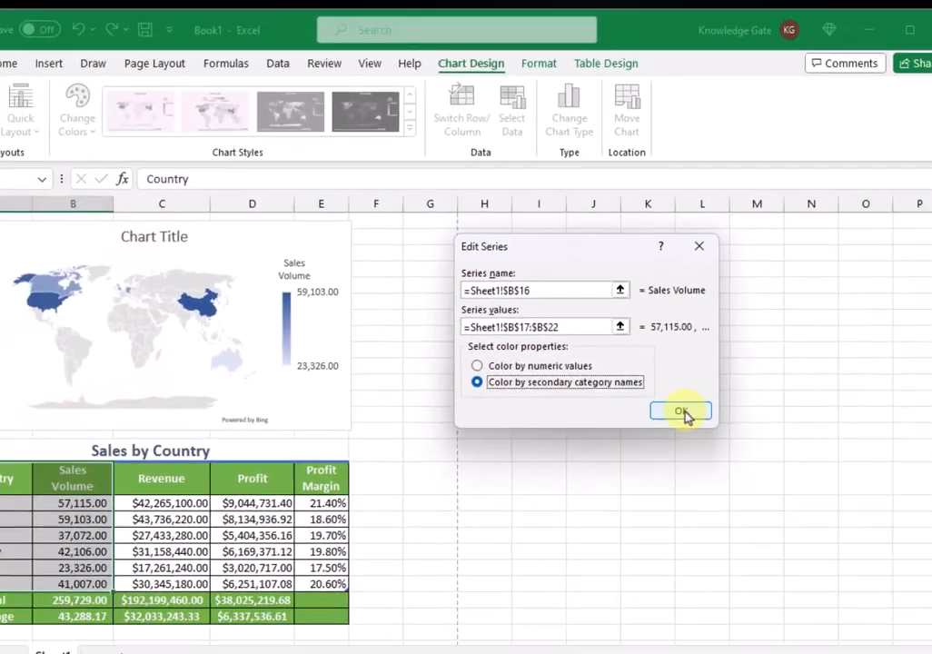
left_click(724, 575)
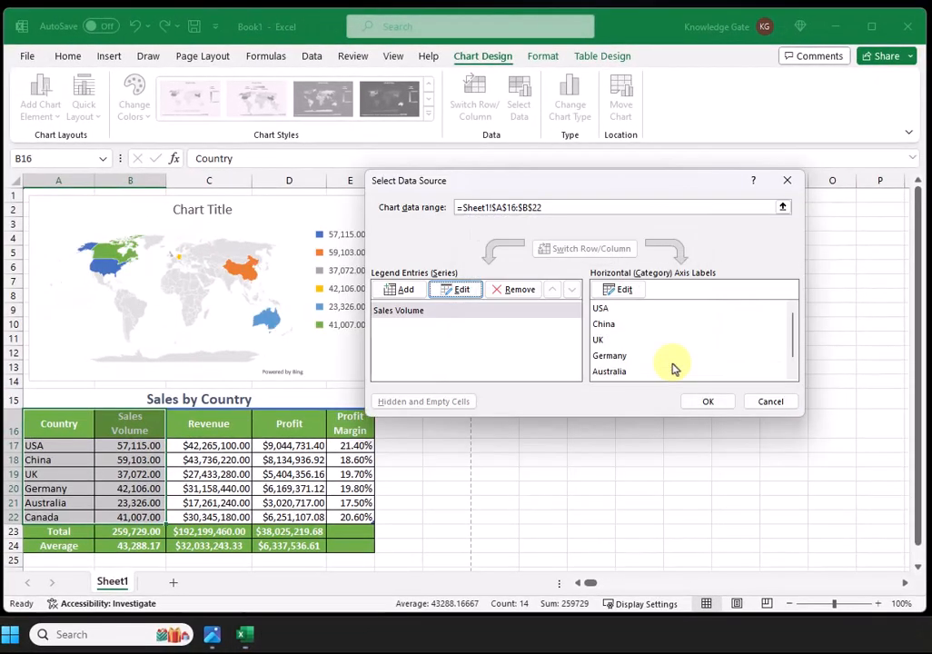
left_click(708, 403)
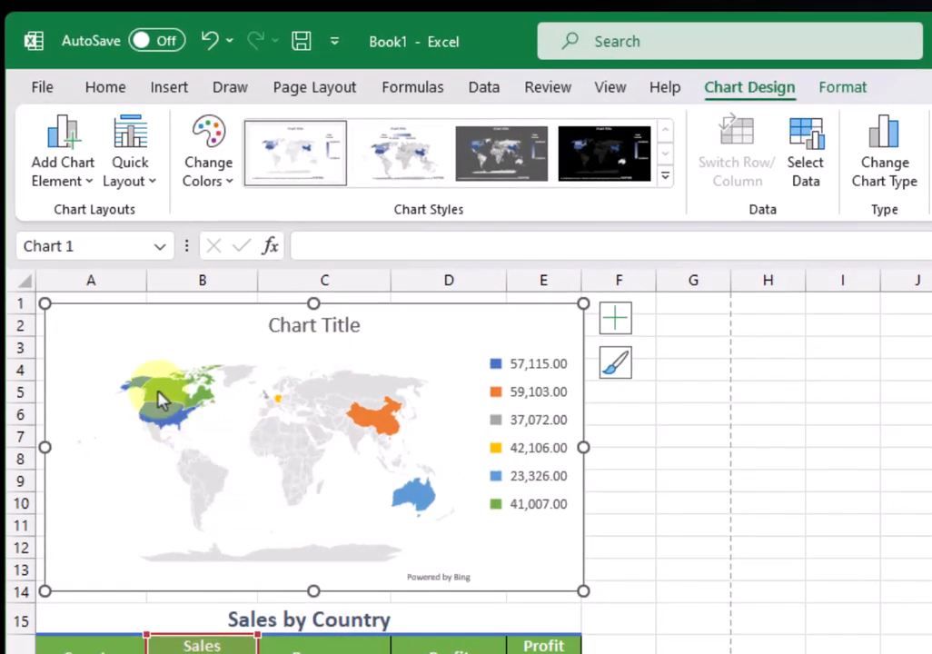
mouse_move(162, 425)
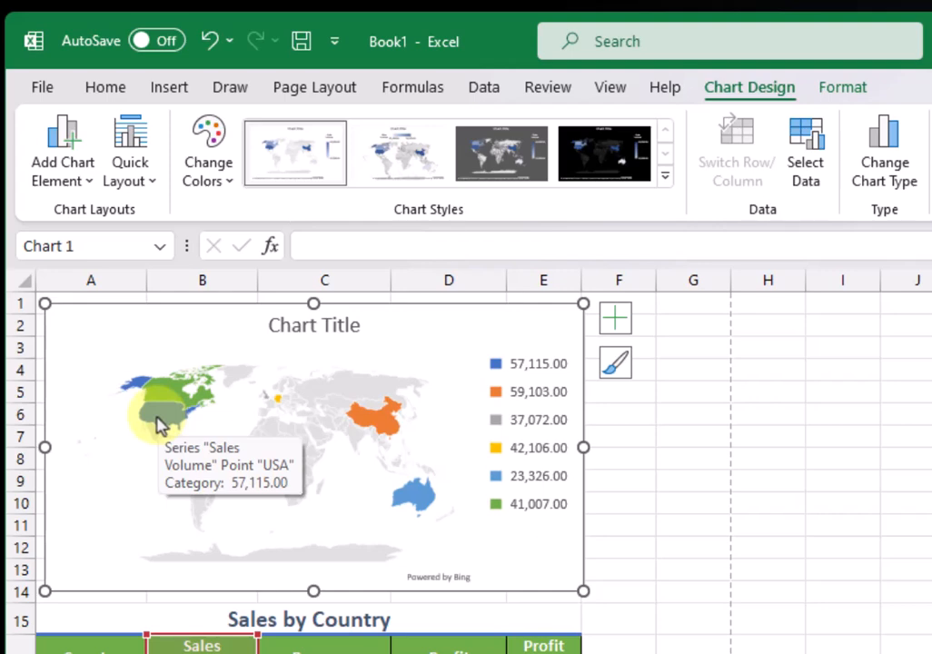
Replace the map chart's title with "Sales by Country - Map"
left_click(335, 324)
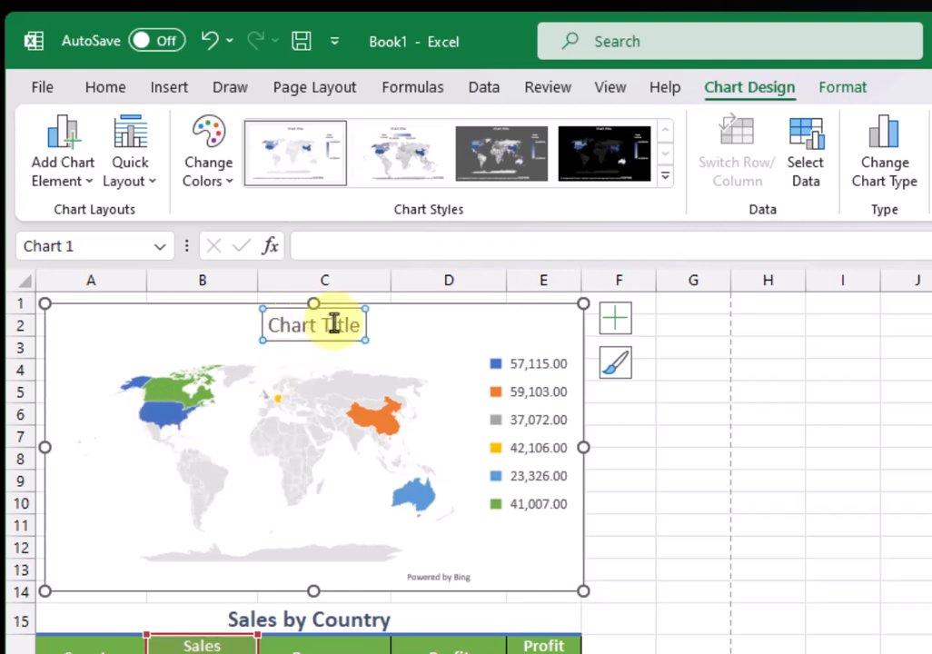
double_click(339, 324)
key("ctrl+a")
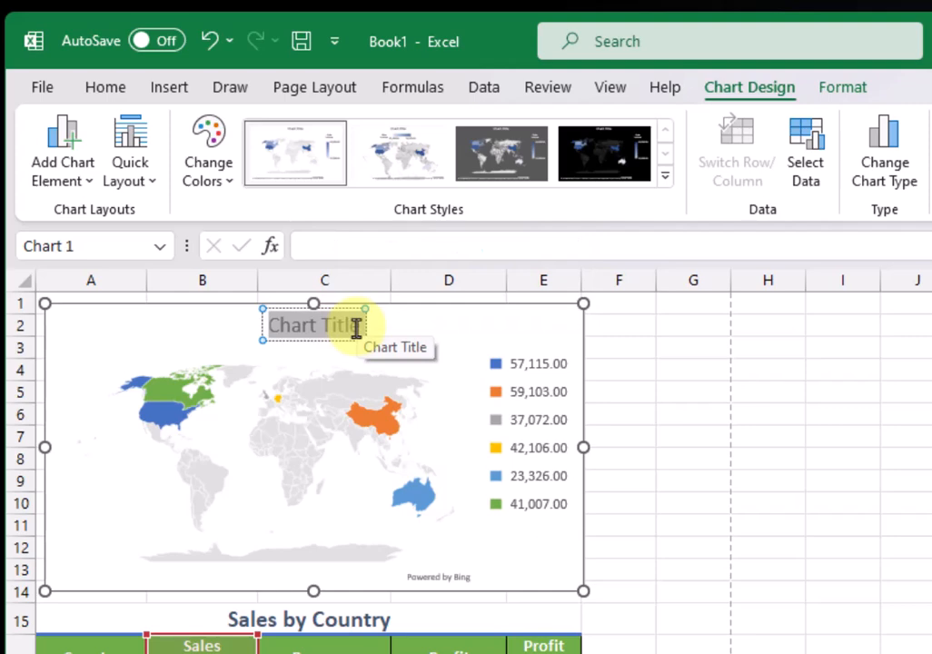
type("Map of")
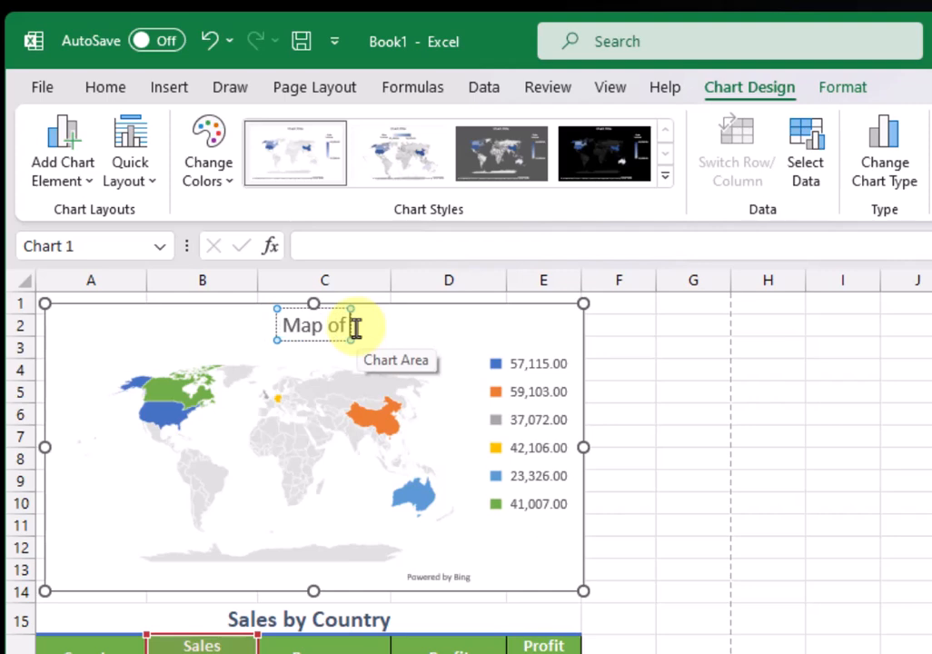
key("BackSpace")
key("BackSpace")
key("BackSpace")
key("BackSpace")
key("BackSpace")
key("BackSpace")
key("BackSpace")
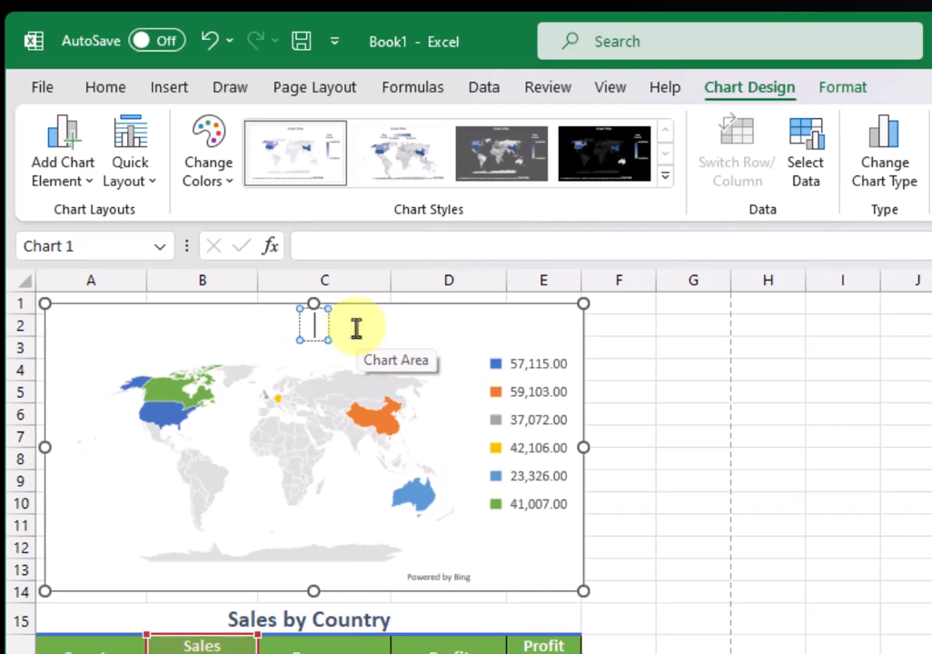
type("Sales")
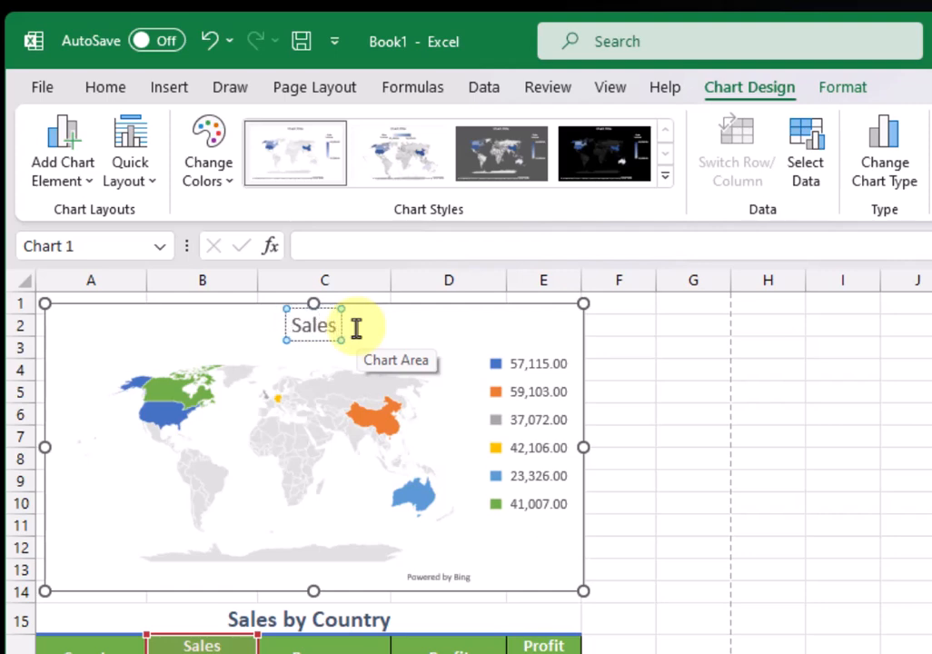
type(" by Country")
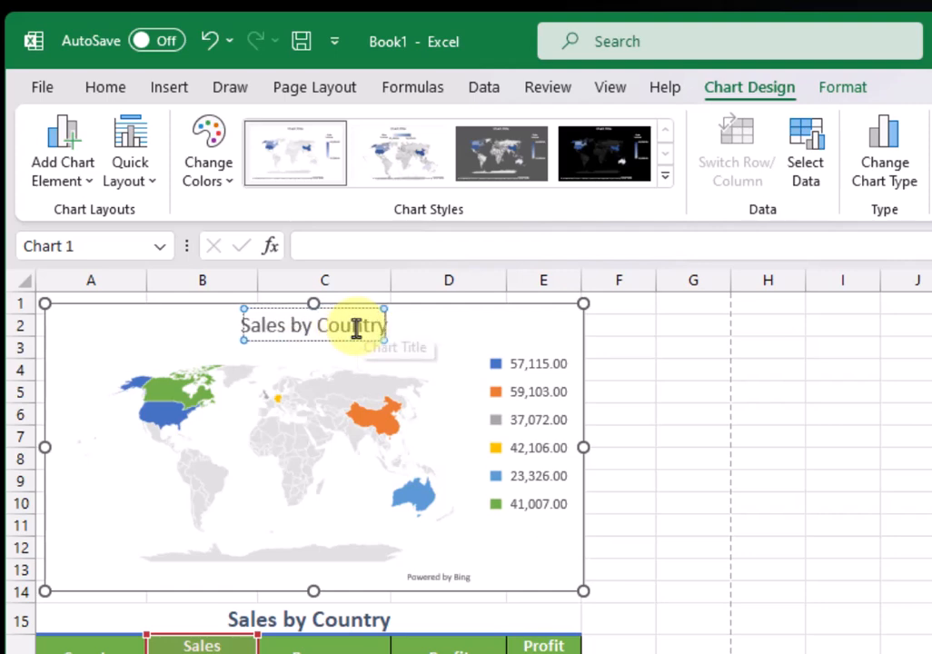
type(" - Map")
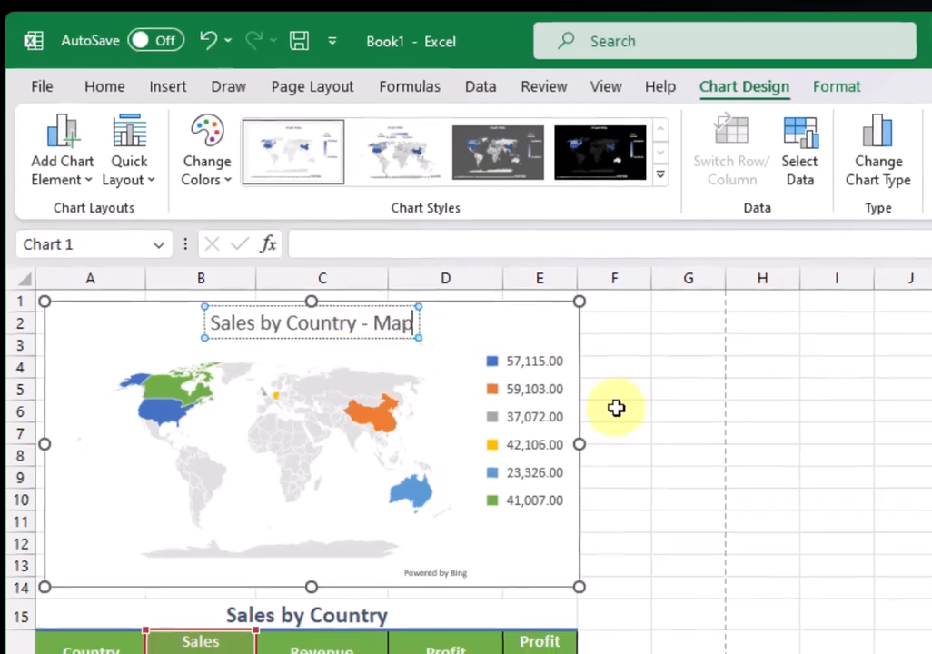
left_click(616, 408)
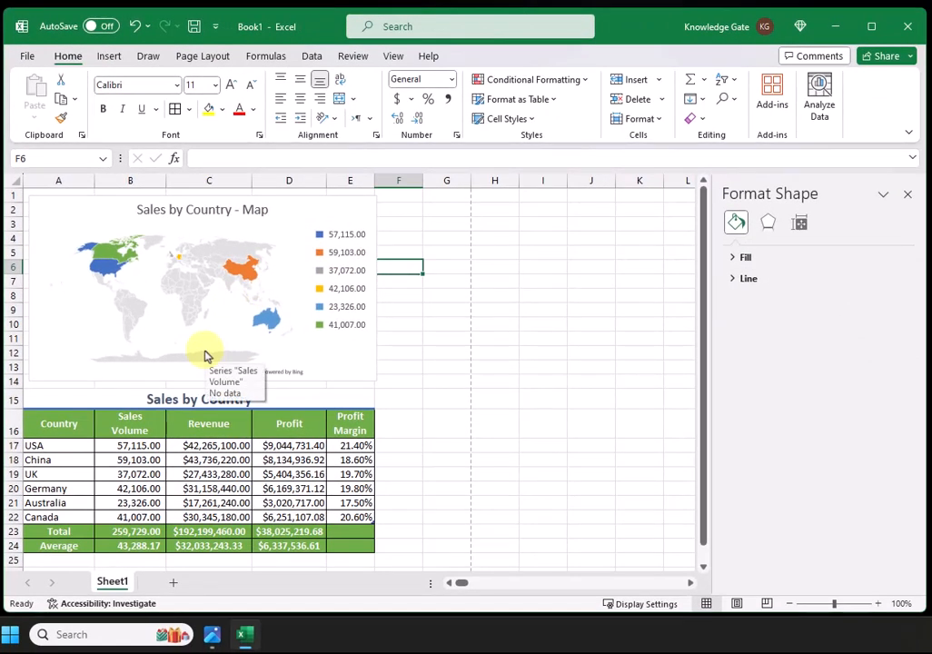
Try a sales volume of 68115 for USA in cell B17 to test the map's link to the data, and undo it
left_click(127, 445)
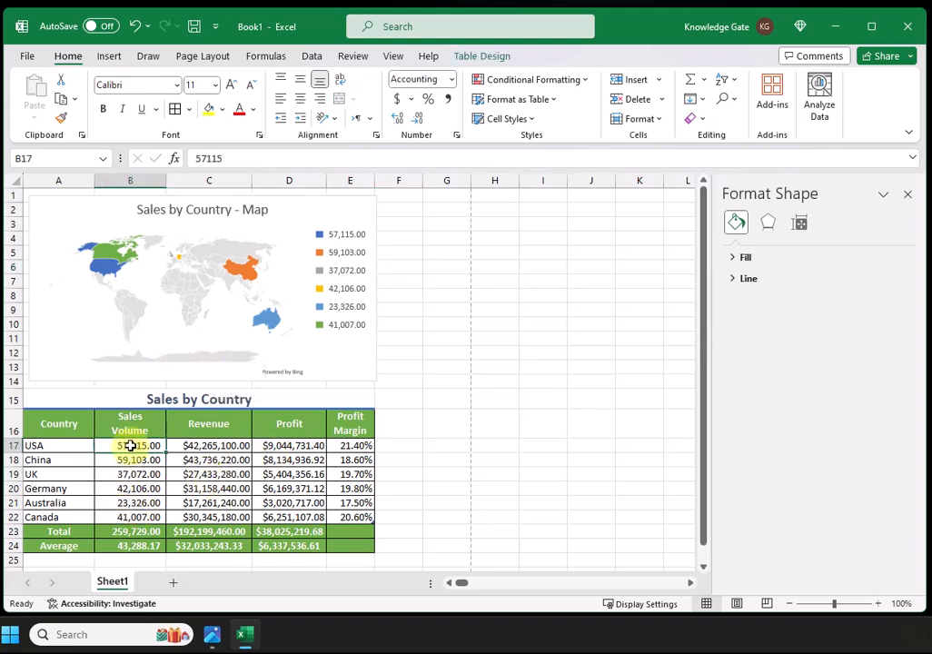
double_click(130, 445)
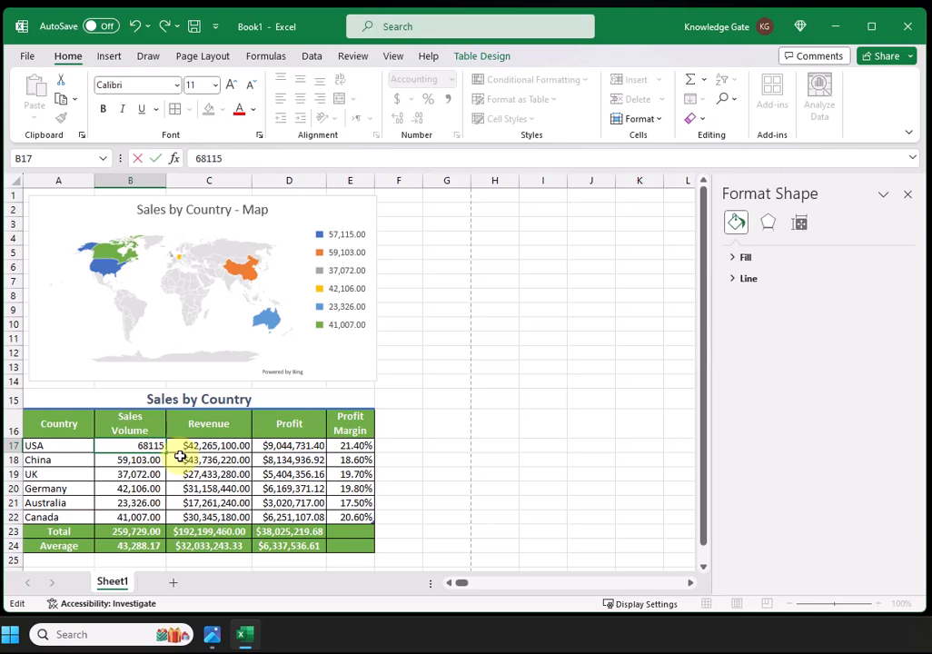
key("Return")
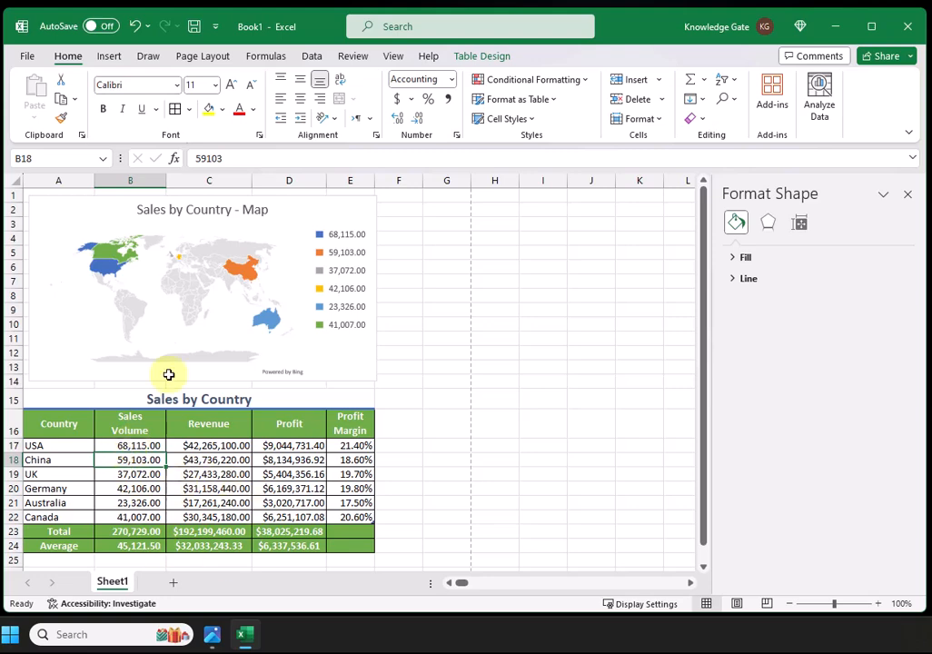
left_click(134, 26)
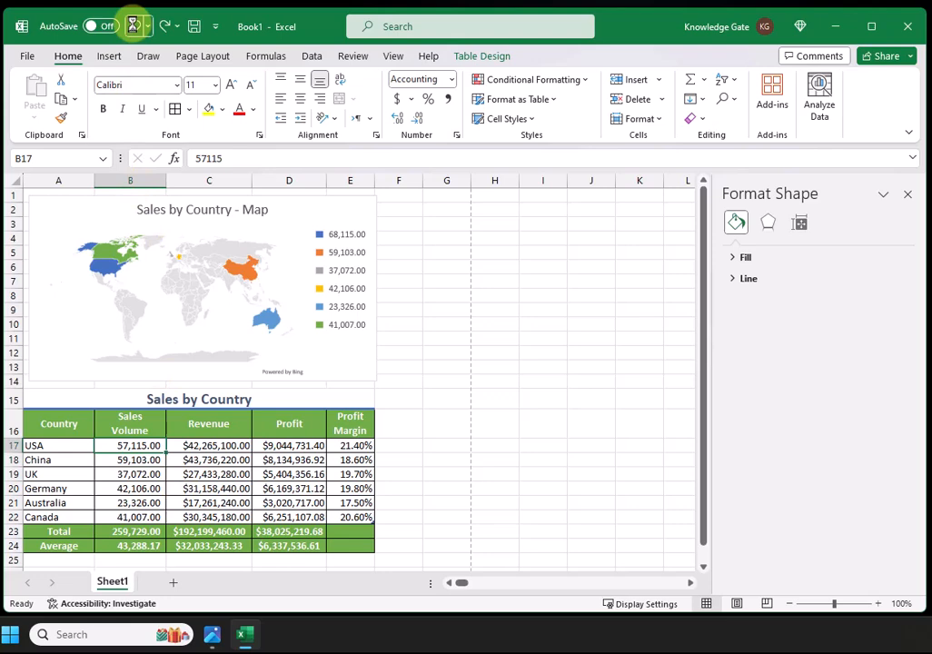
Check the print preview of the sheet with the map chart and table, and return to the worksheet
left_click(354, 461)
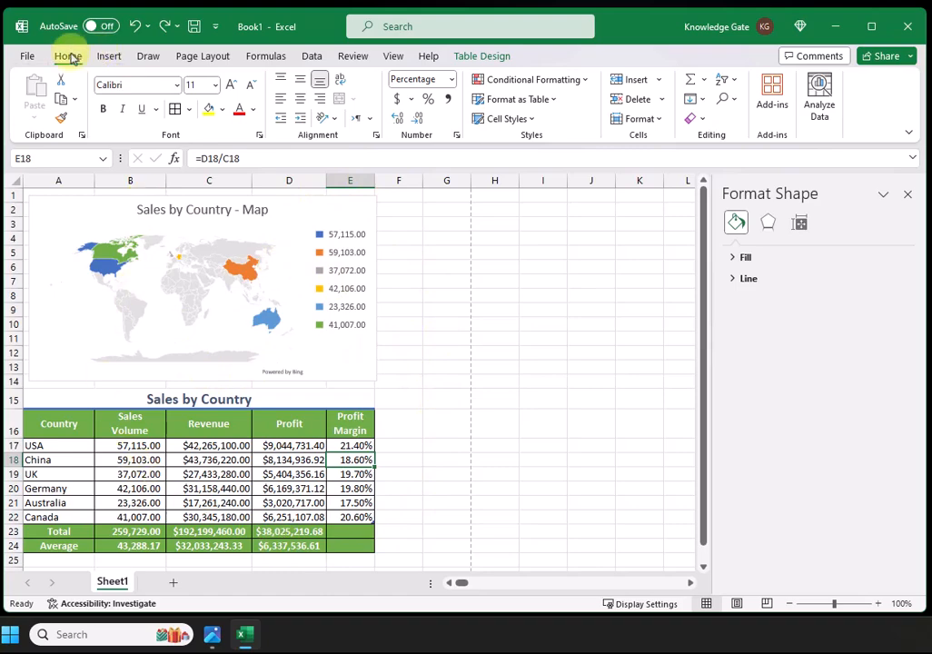
left_click(27, 57)
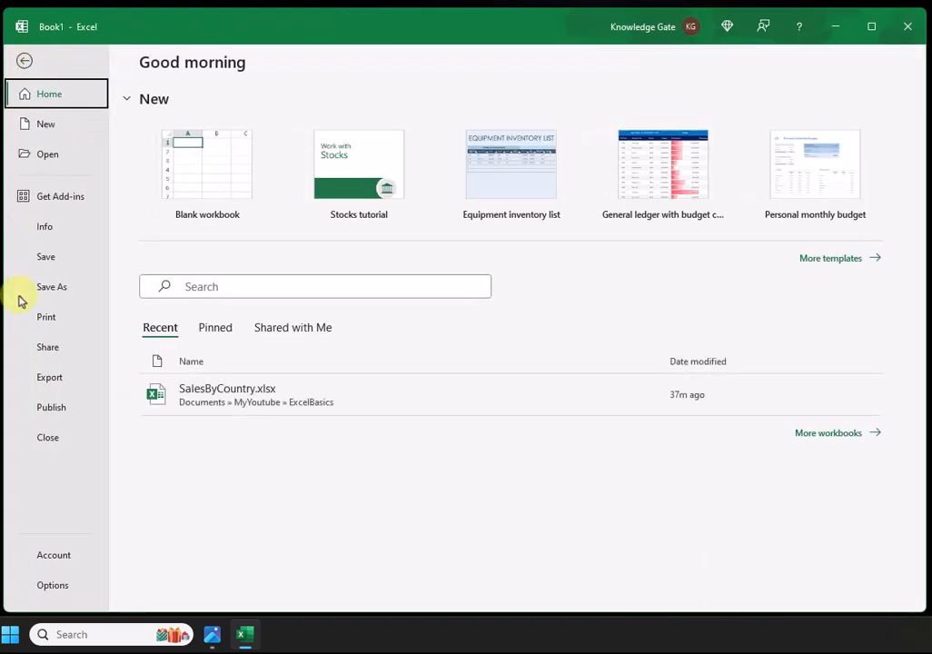
left_click(40, 317)
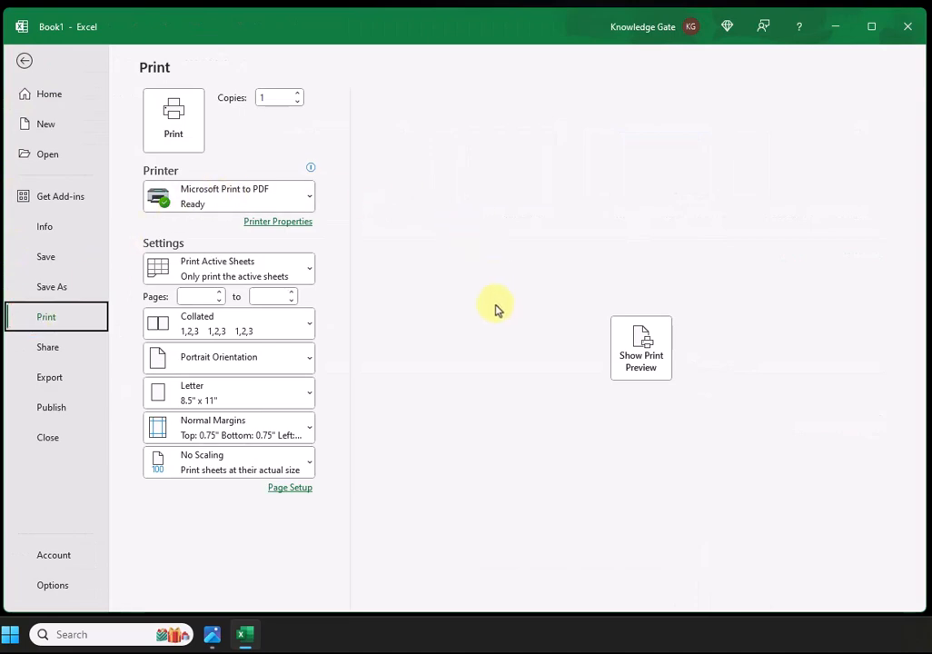
left_click(640, 353)
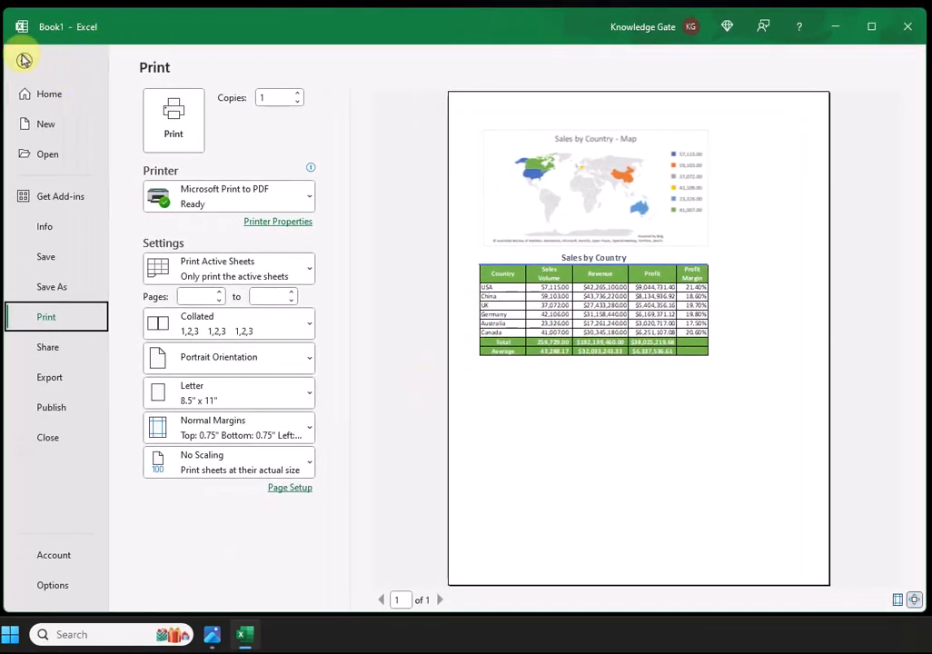
left_click(23, 62)
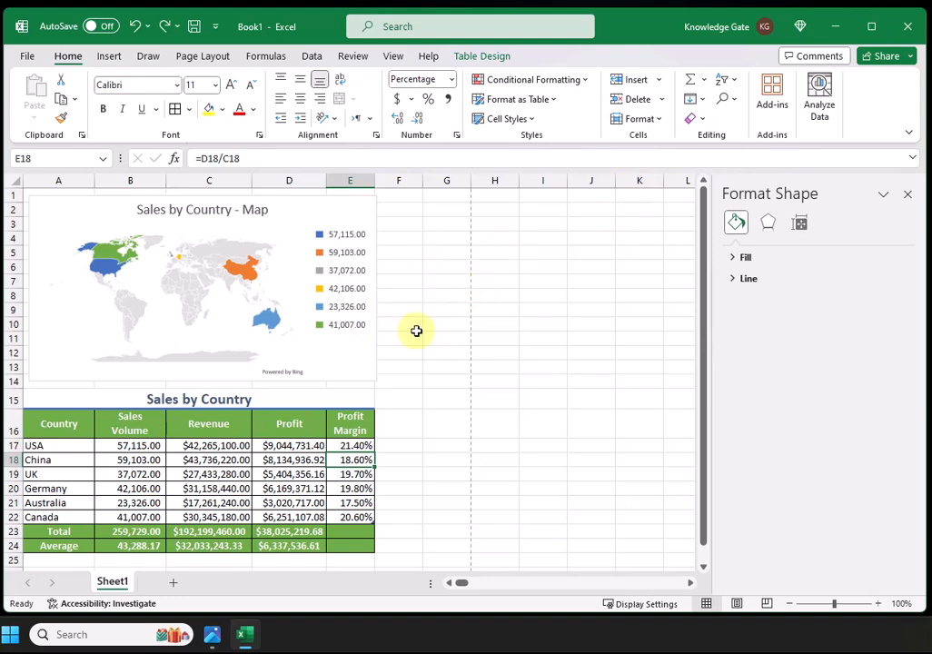
Insert a recommended pie chart of the sales volume by country from A16:B22
mouse_move(47, 425)
left_mouse_down()
mouse_move(102, 426)
mouse_move(108, 514)
left_mouse_up()
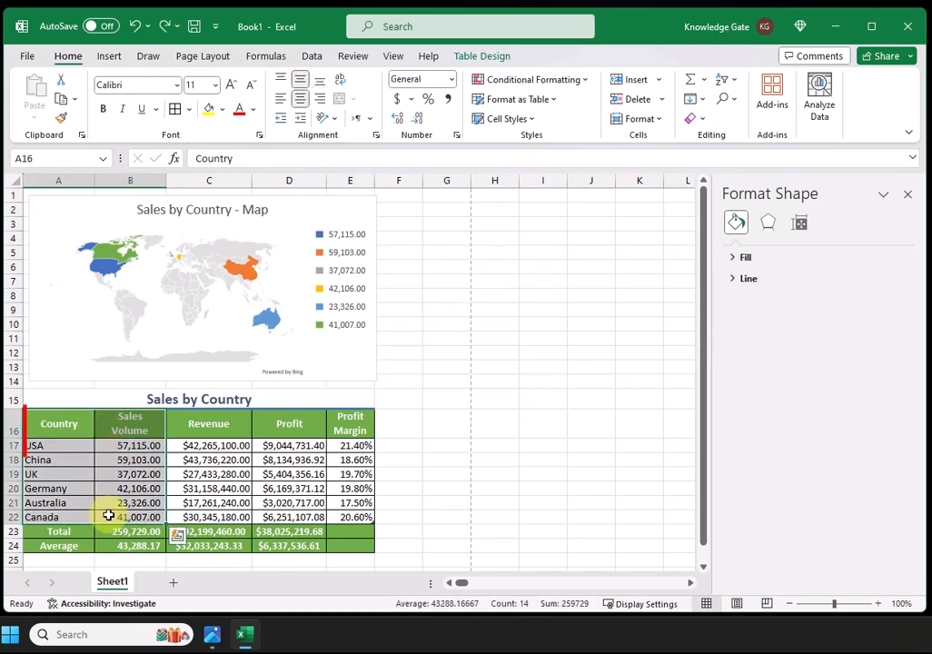
left_click(106, 60)
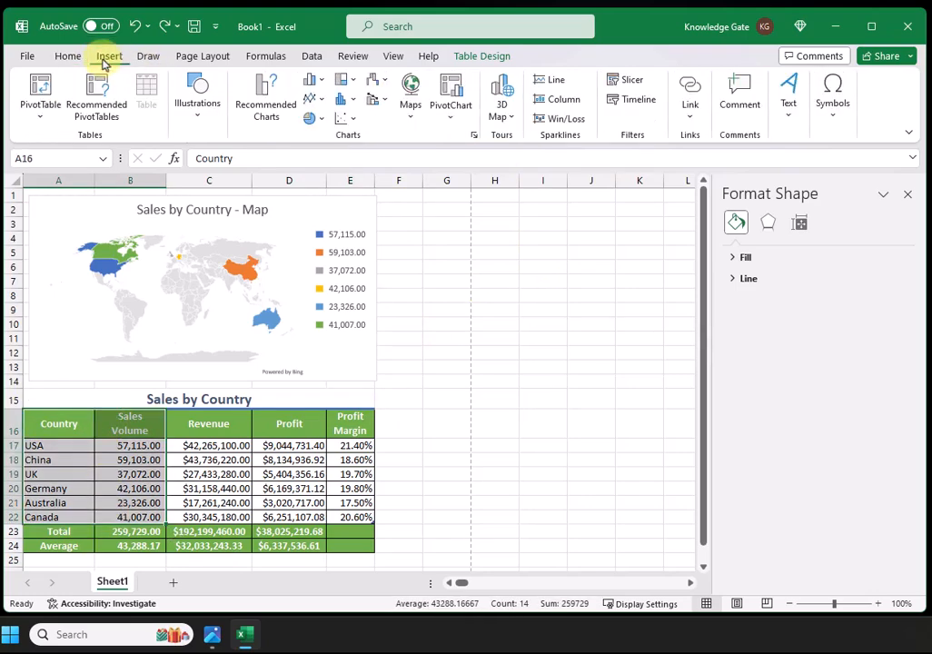
left_click(266, 110)
left_click(306, 420)
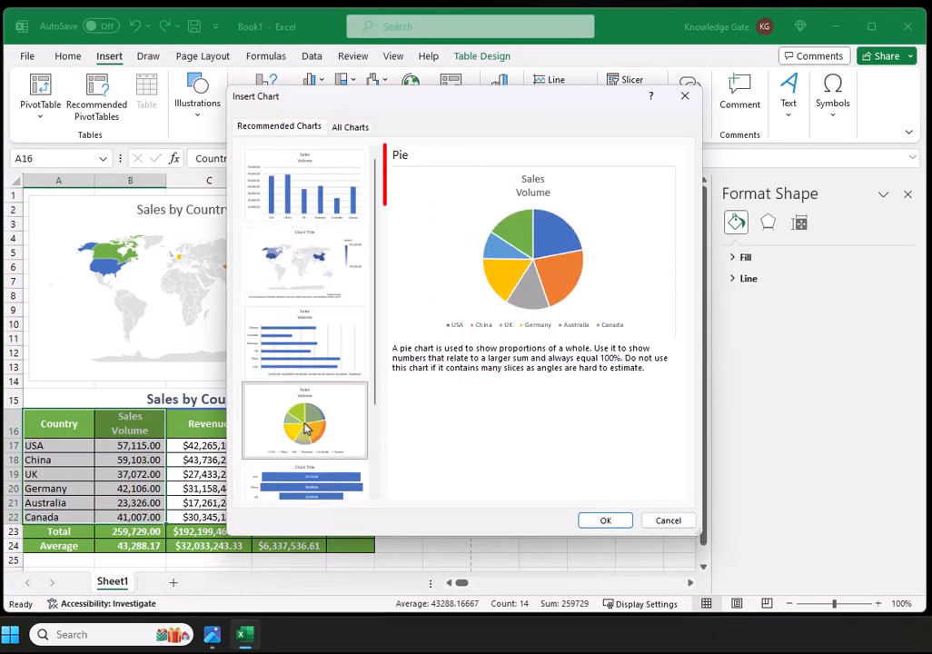
left_click(600, 525)
Place the pie chart beside the map chart, shrink it to about the map's height, and add data labels to its slices
left_click_drag(416, 323, 647, 241)
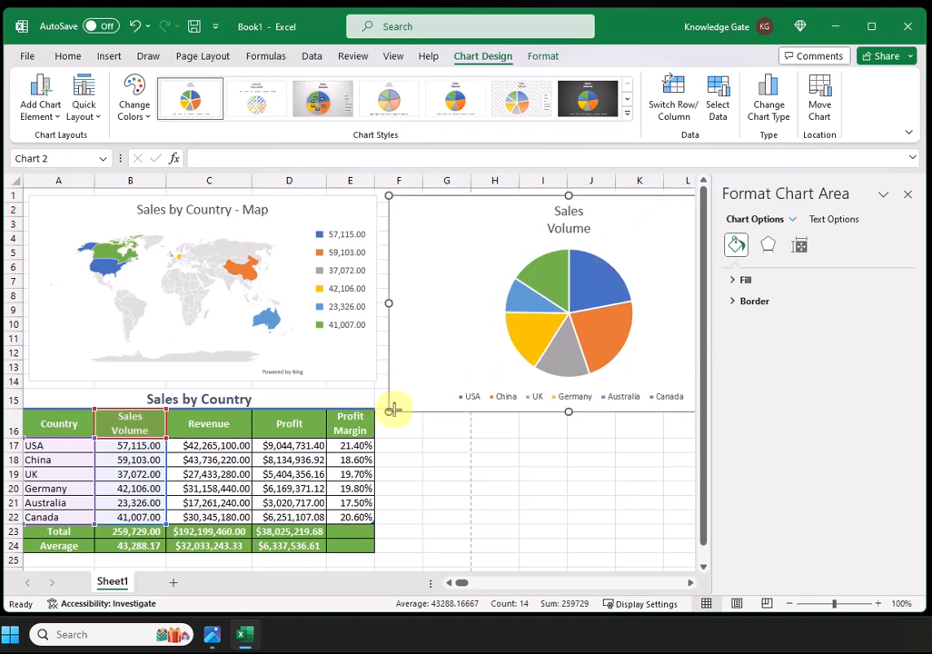
left_click_drag(391, 414, 600, 361)
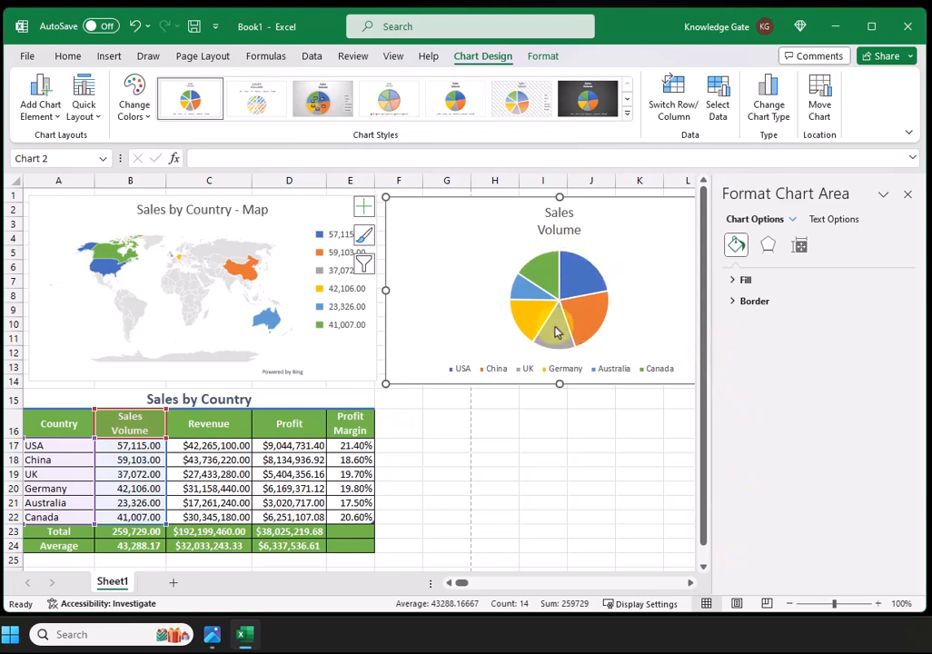
right_click(582, 281)
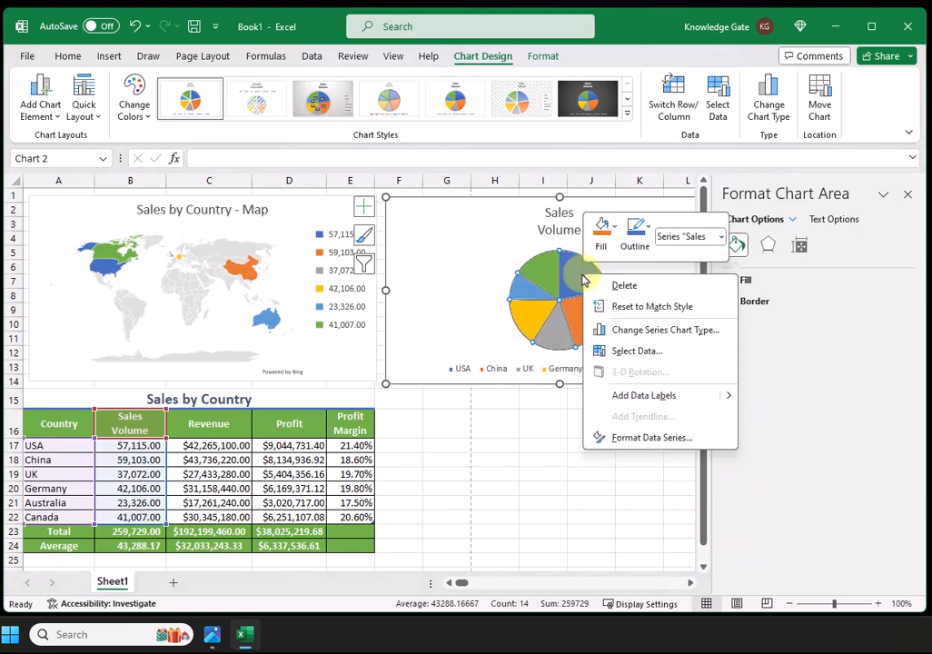
left_click(645, 397)
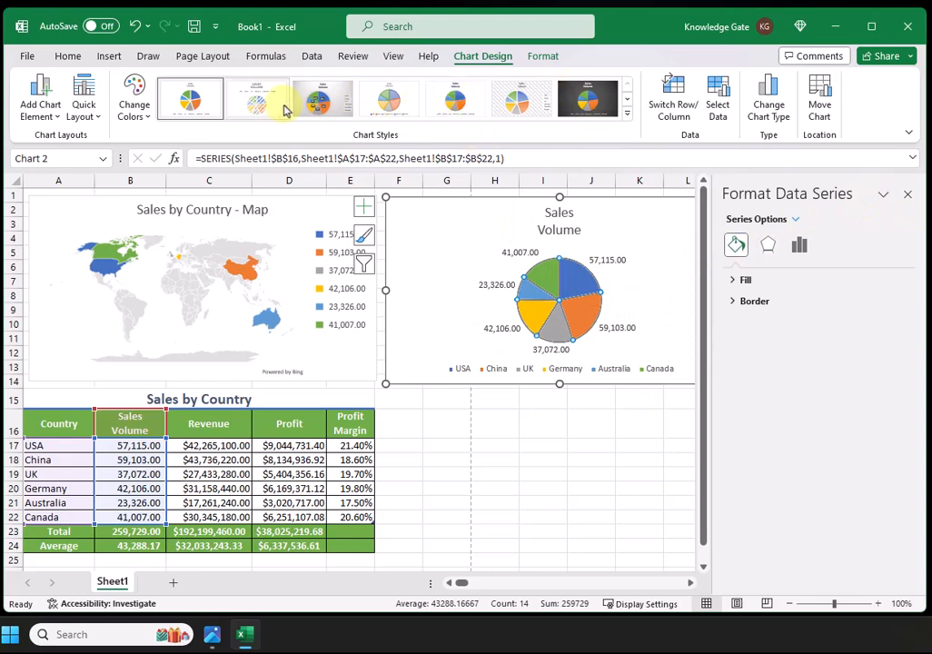
Try several preset chart styles on the pie chart, including the hatched Style 2
left_click(519, 96)
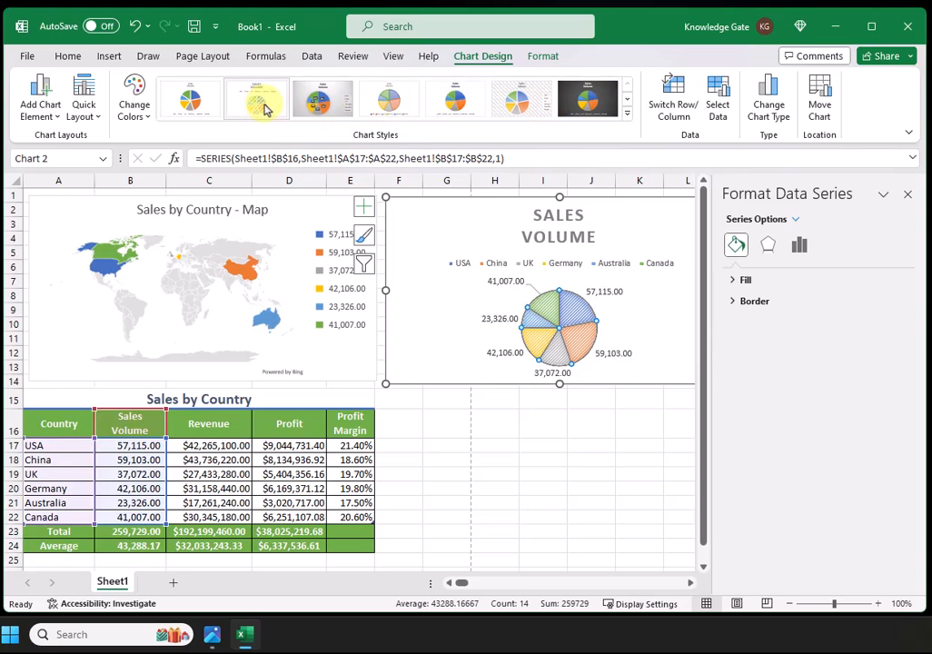
left_click(190, 106)
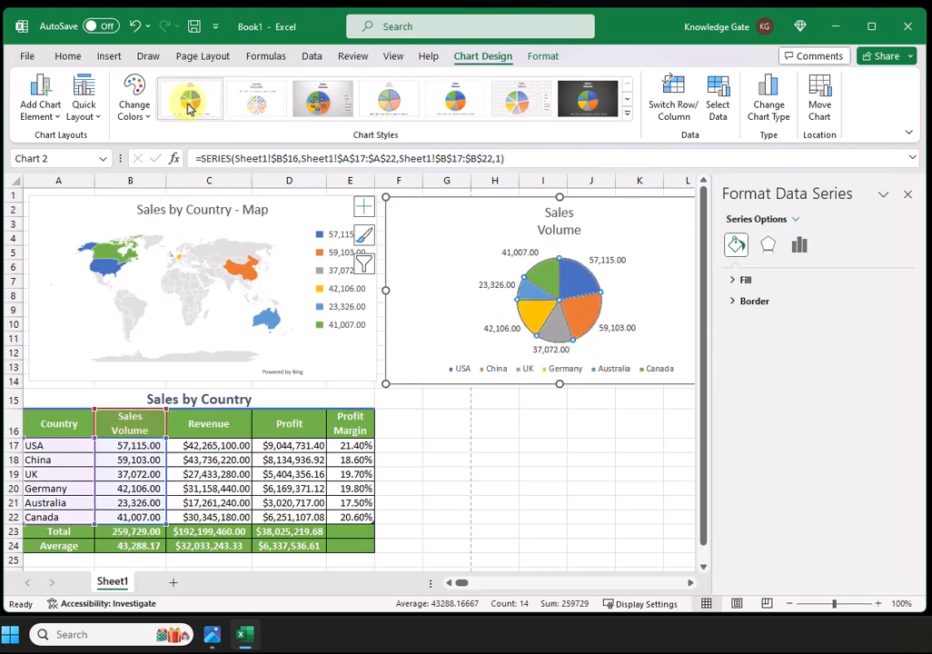
left_click(255, 102)
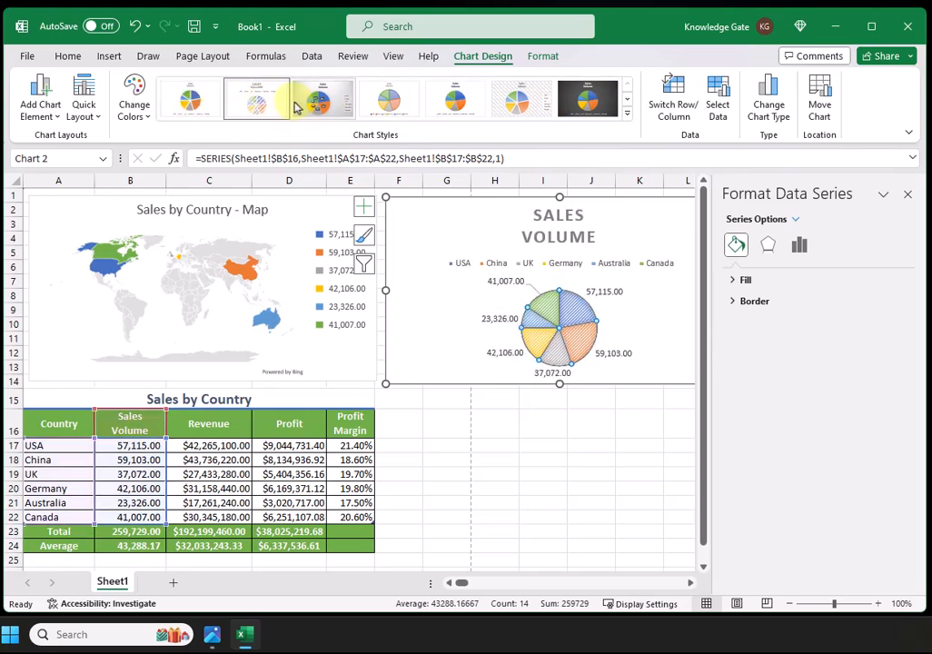
left_click(317, 107)
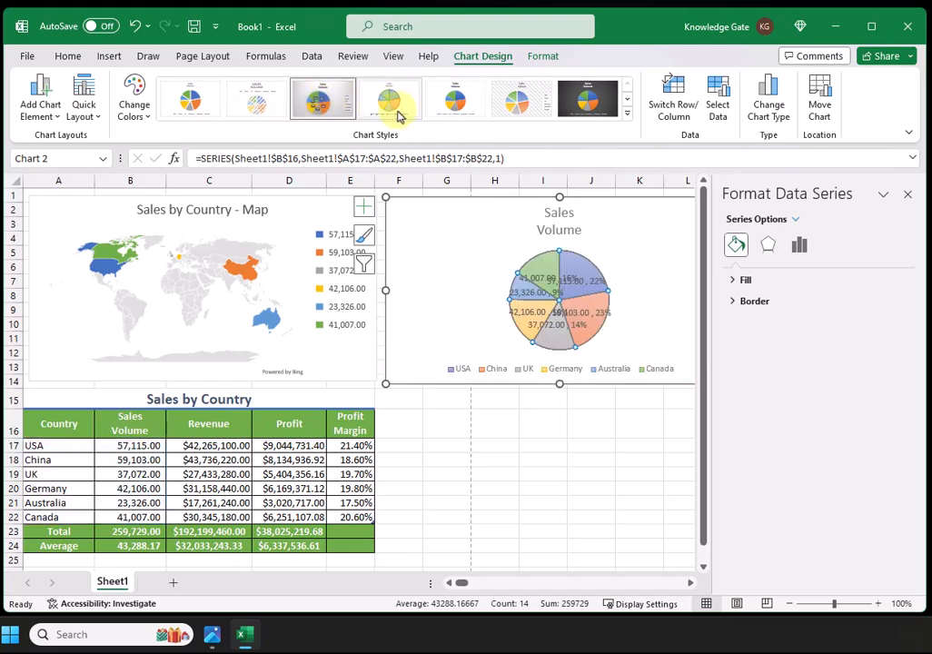
left_click(459, 102)
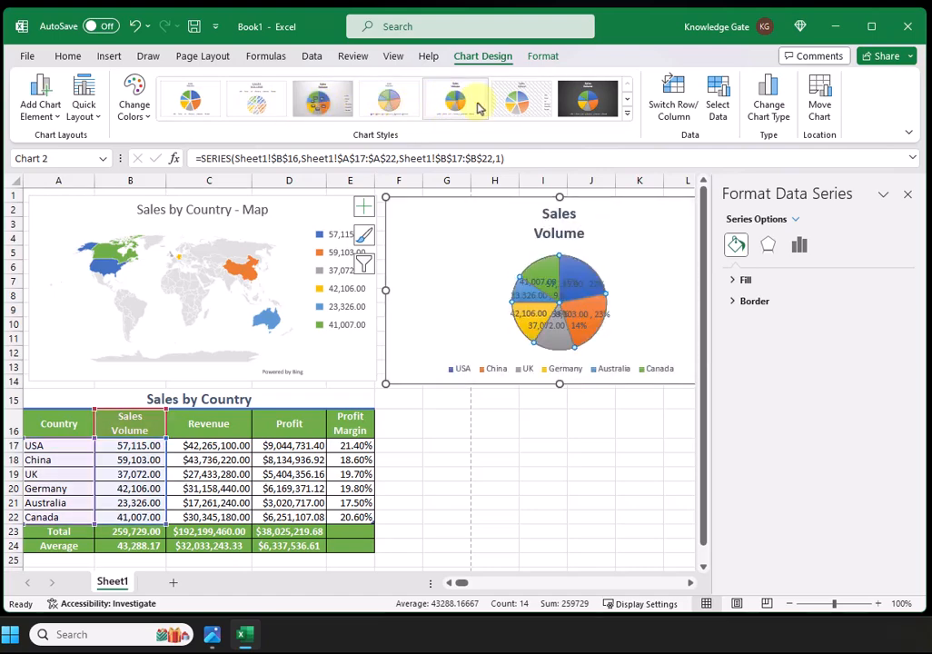
left_click(523, 106)
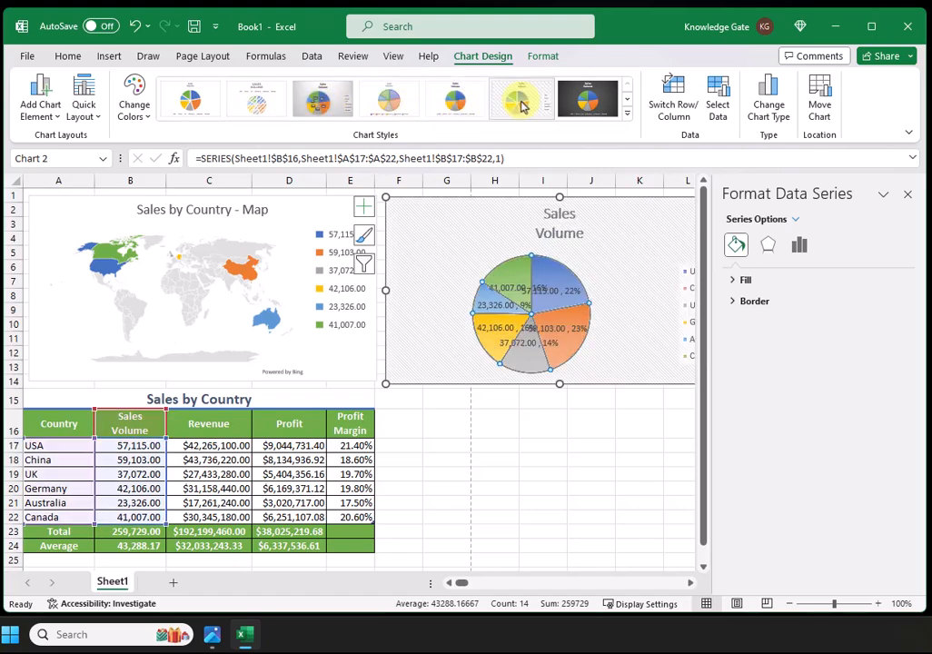
left_click(190, 102)
left_click(253, 100)
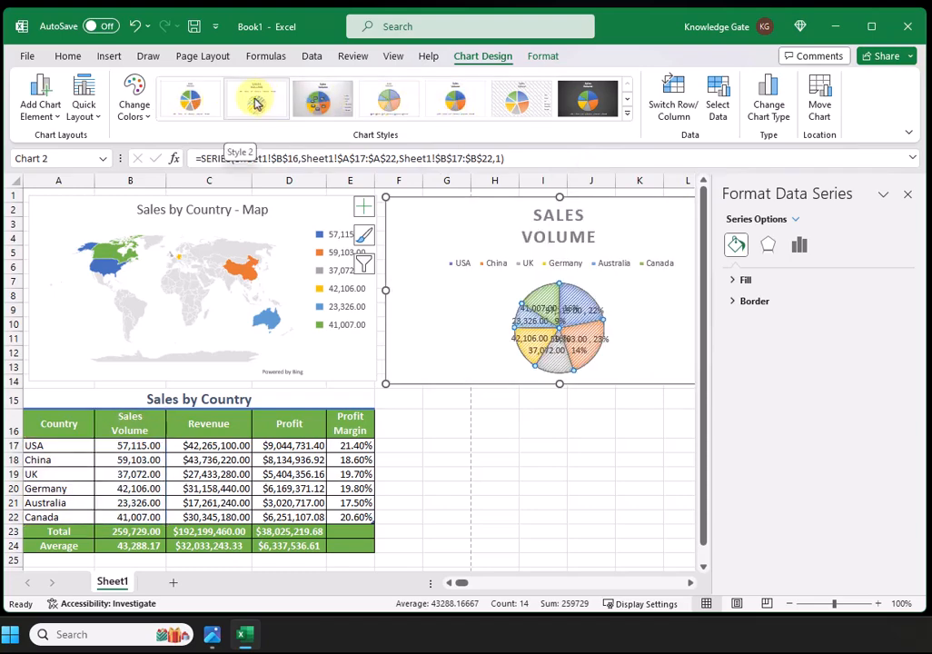
Apply the pie chart style with colored country, value and percentage labels outside the slices, and close the formatting pane
left_click(627, 113)
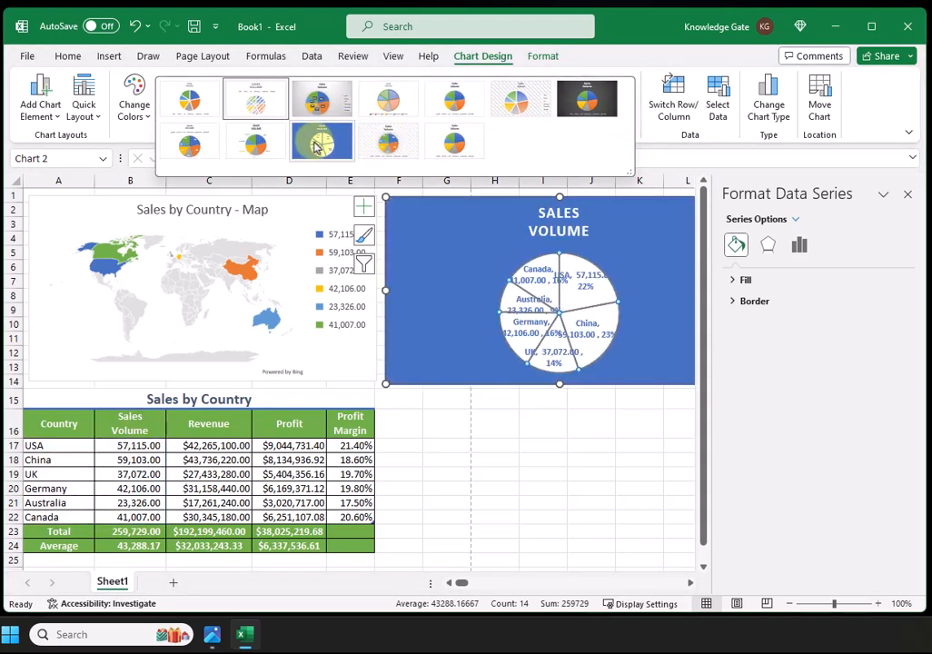
left_click(262, 153)
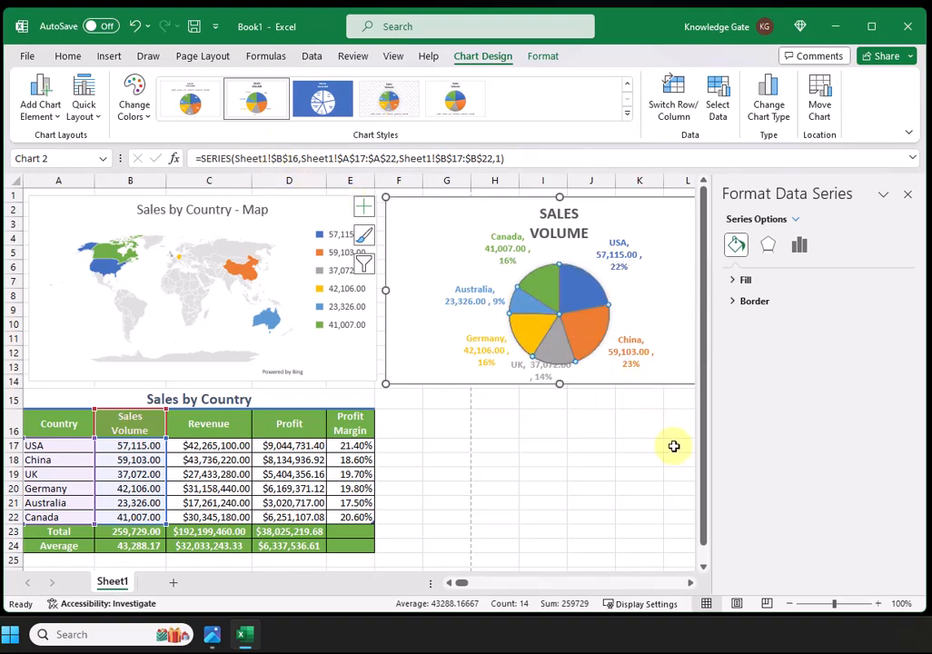
left_click(910, 196)
left_click(677, 437)
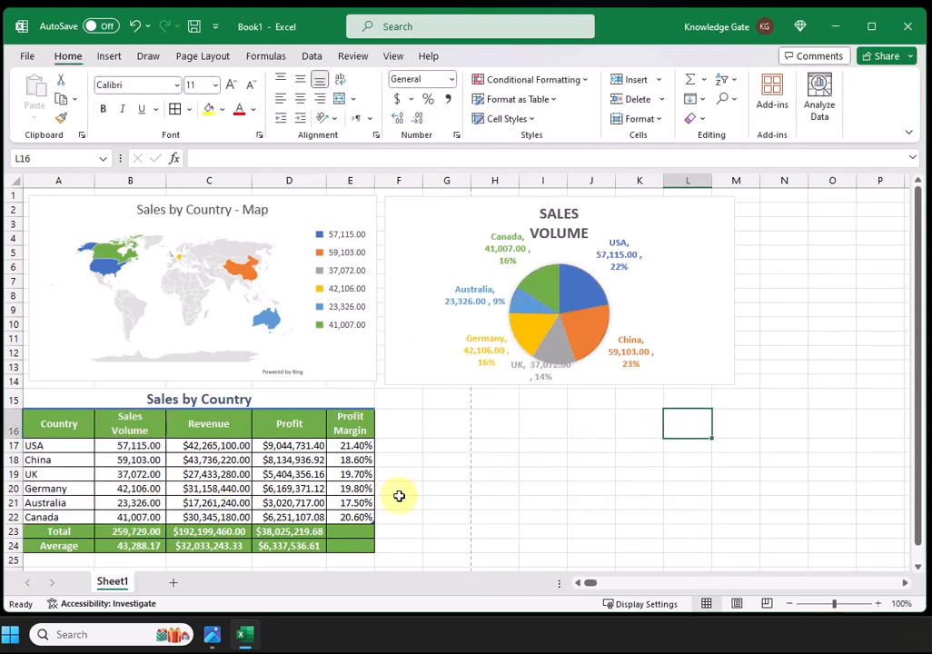
Insert a recommended Clustered Bar chart of the sales volume by country from A16:B22
left_click_drag(82, 427, 129, 506)
left_click_drag(131, 516, 131, 516)
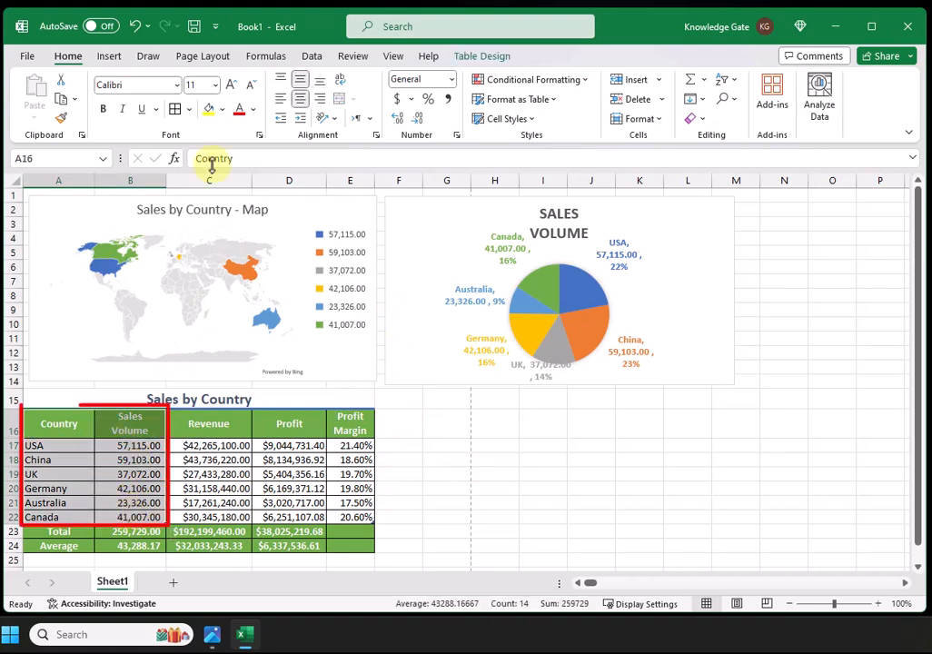
left_click(111, 60)
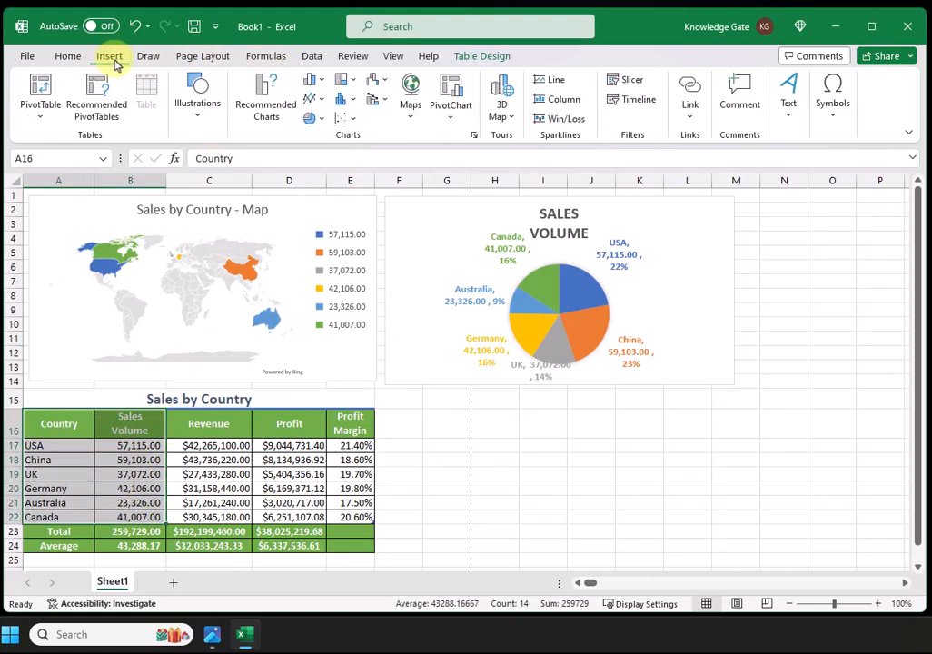
left_click(260, 111)
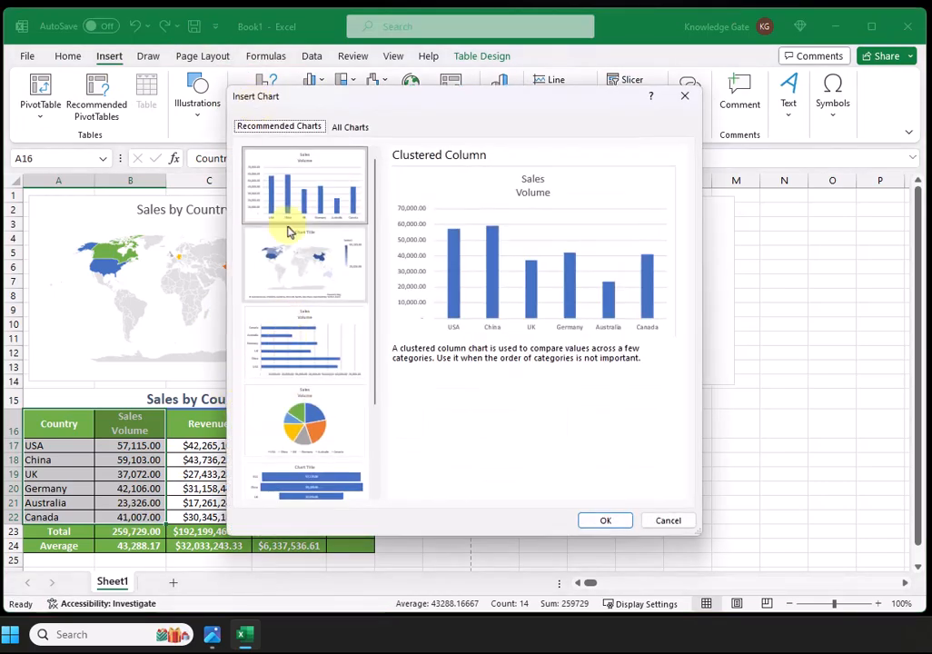
left_click(277, 356)
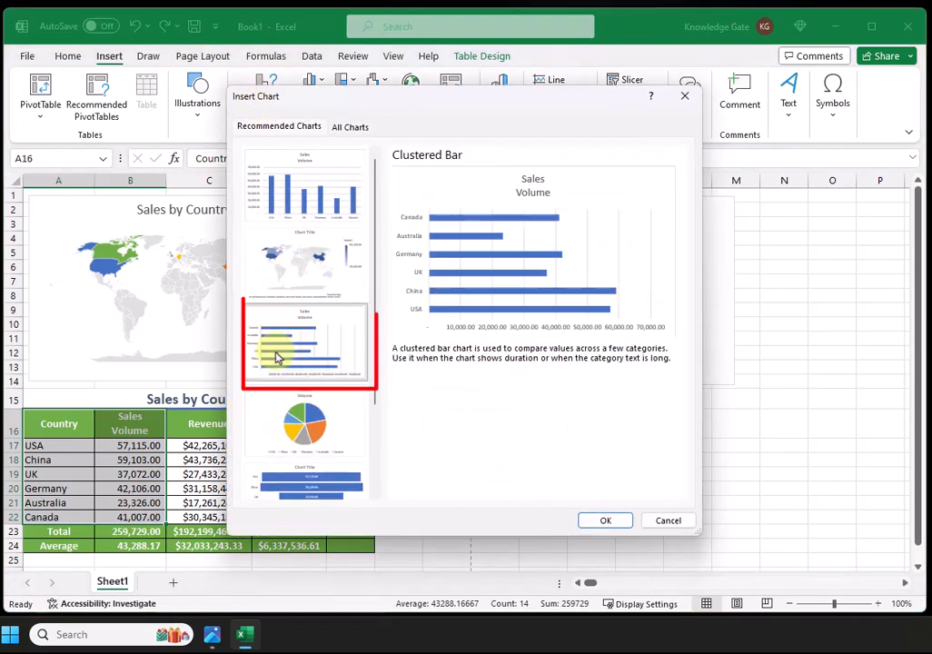
left_click(606, 523)
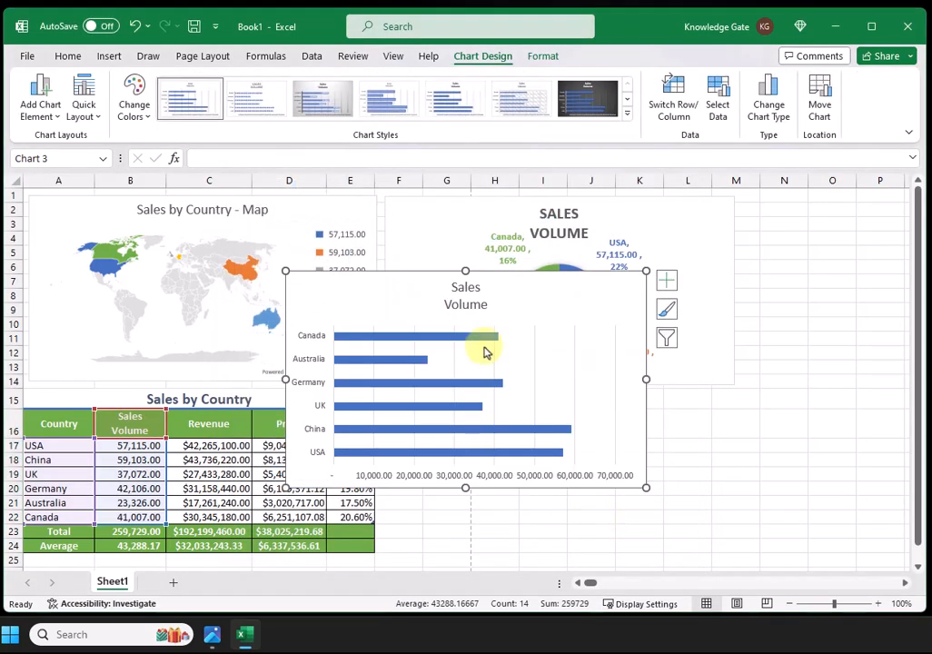
Move the bar chart below the pie chart and shrink it to fit beside the table, with all country labels showing
left_click_drag(620, 359, 642, 373)
left_click_drag(552, 293, 650, 362)
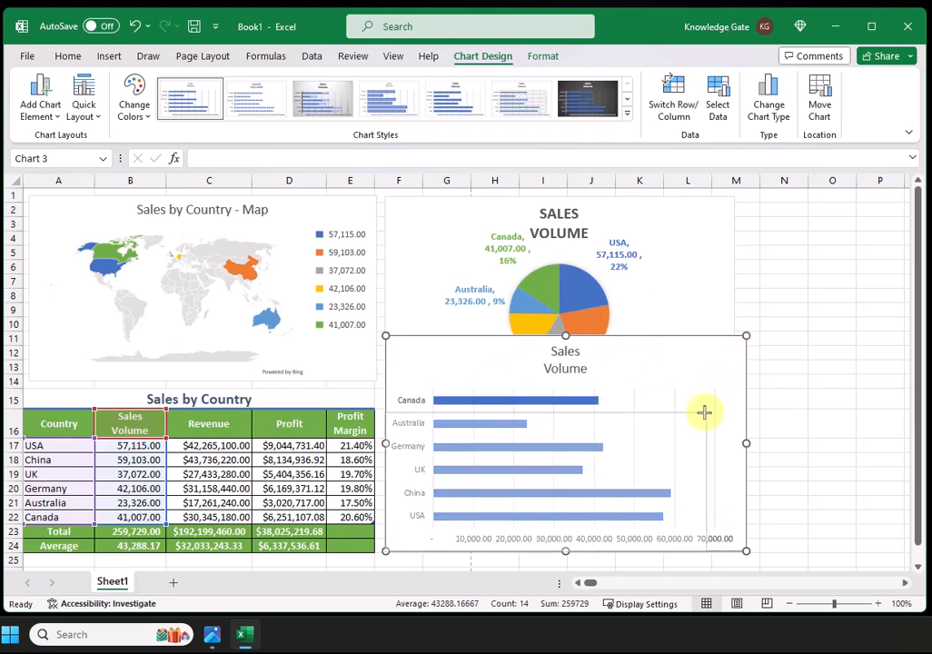
left_click_drag(701, 410, 701, 409)
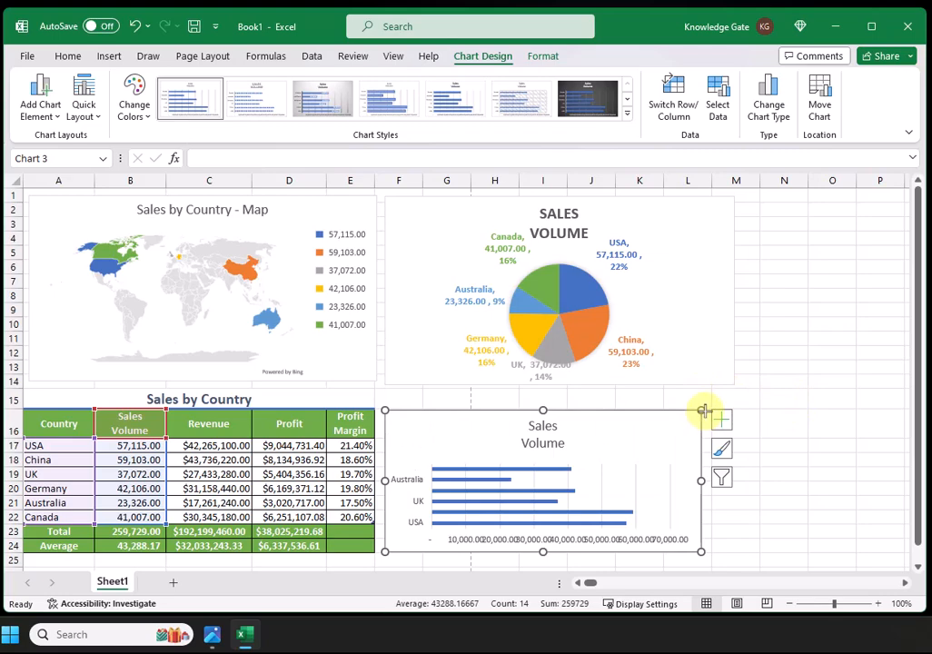
left_click_drag(704, 411, 706, 406)
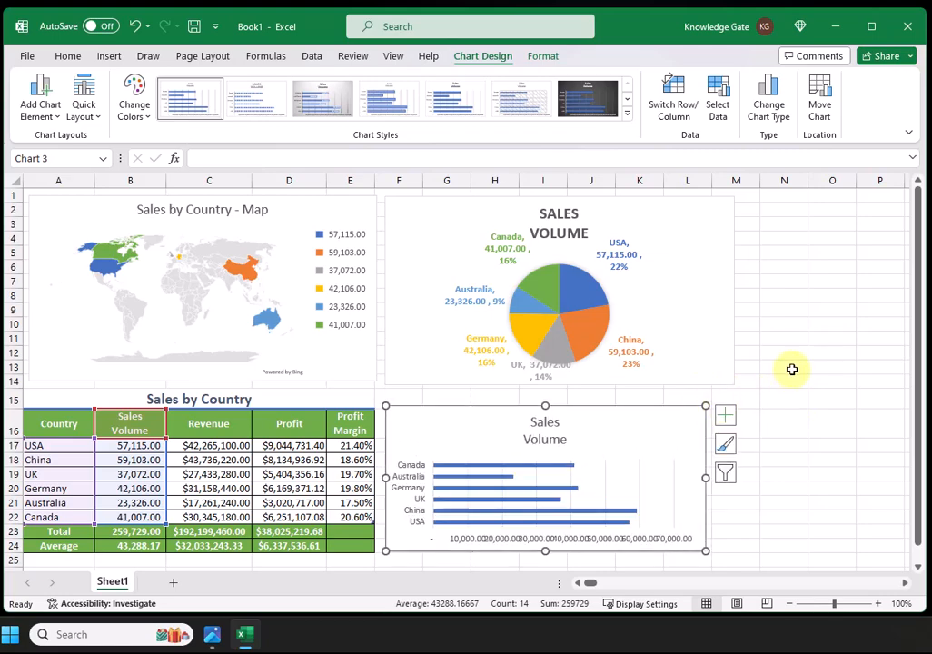
Narrow the pie chart to about the bar chart's width
left_click(716, 292)
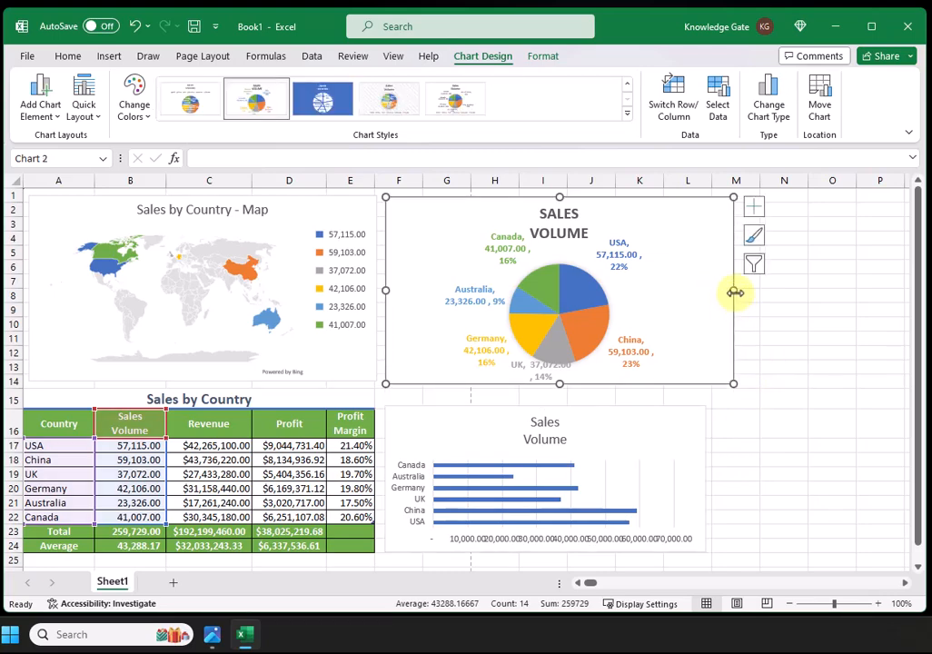
left_click_drag(734, 291, 701, 291)
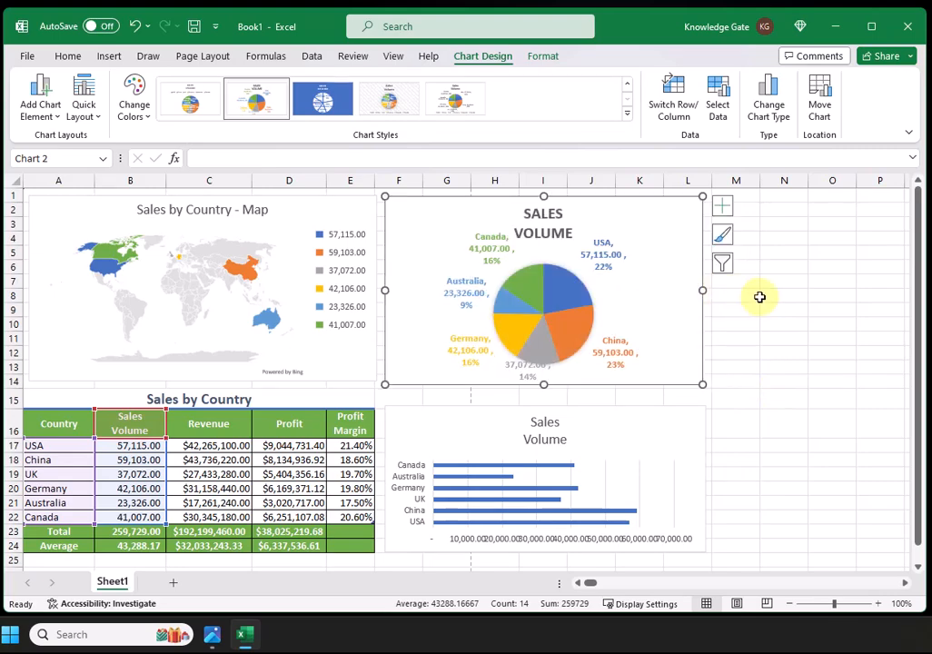
left_click(774, 338)
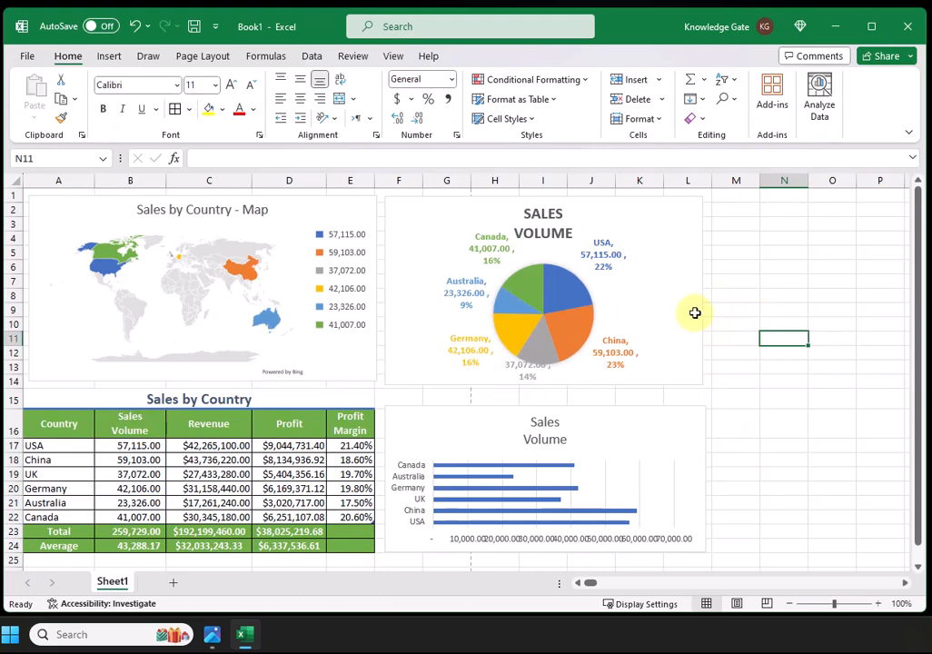
Widen the pie chart and the bar chart to matching widths, with both ending in column M
left_click(697, 245)
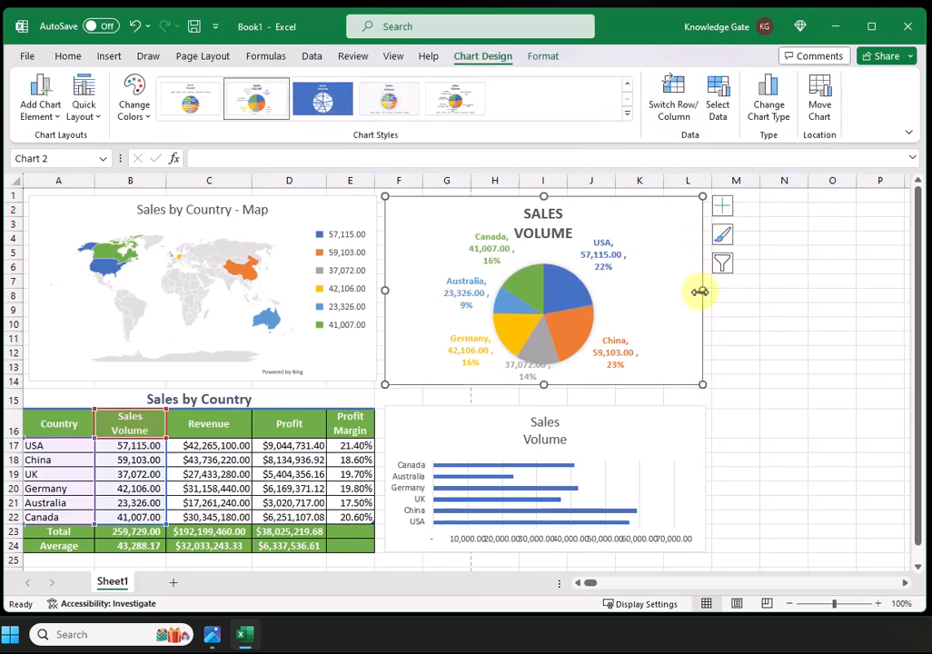
left_click_drag(701, 292, 727, 292)
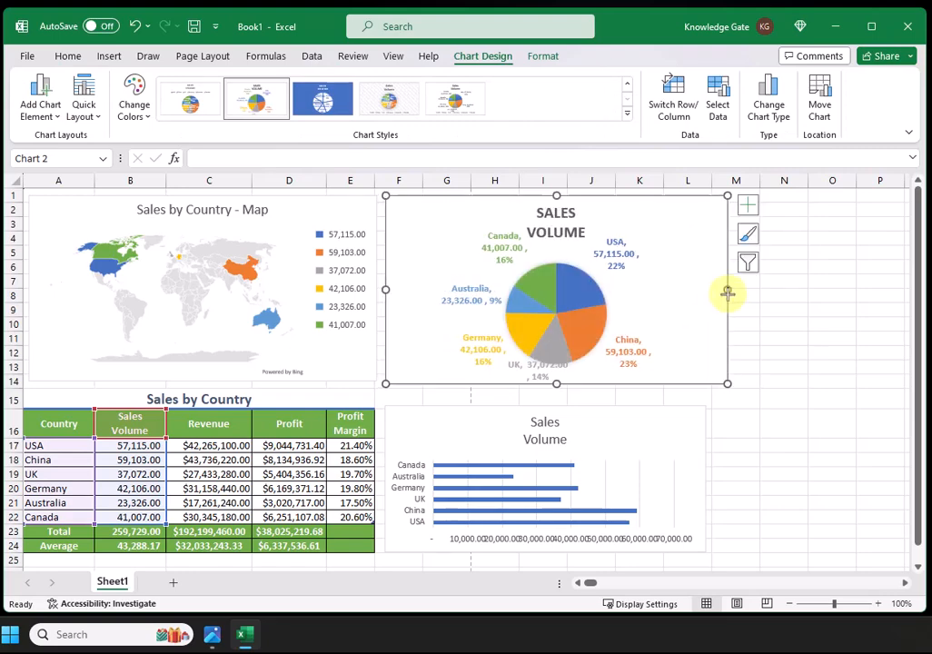
left_click(704, 486)
left_click_drag(730, 479, 728, 476)
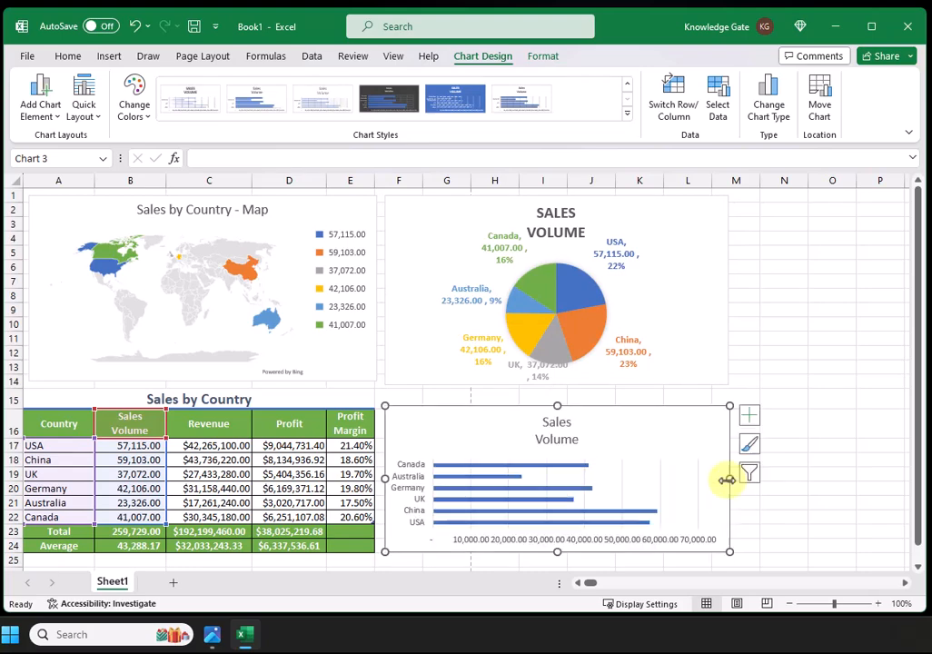
left_click(750, 294)
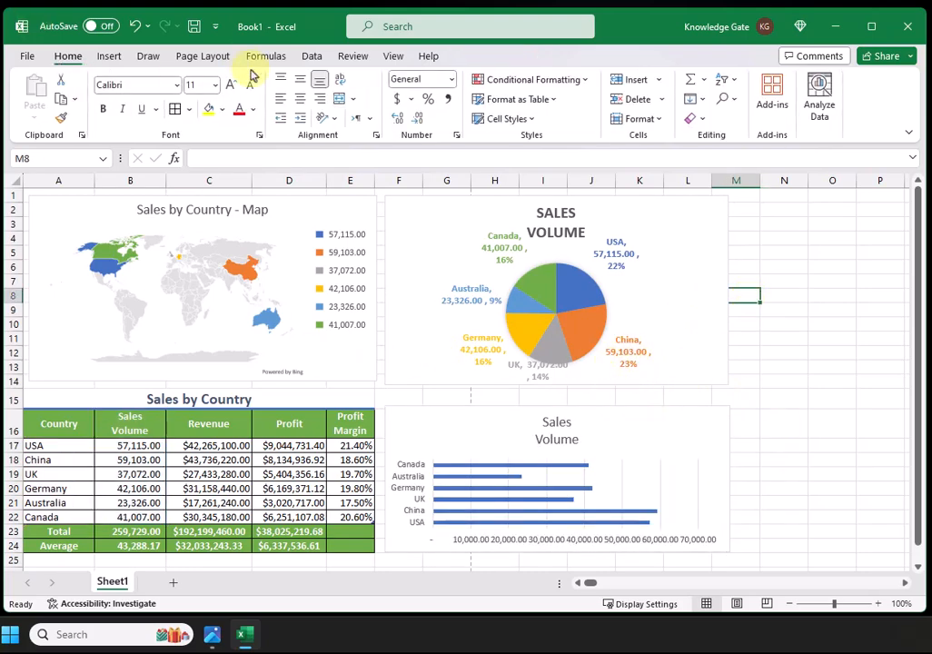
Show the print preview of the sheet to check how the table and three charts fit the page
left_click(27, 56)
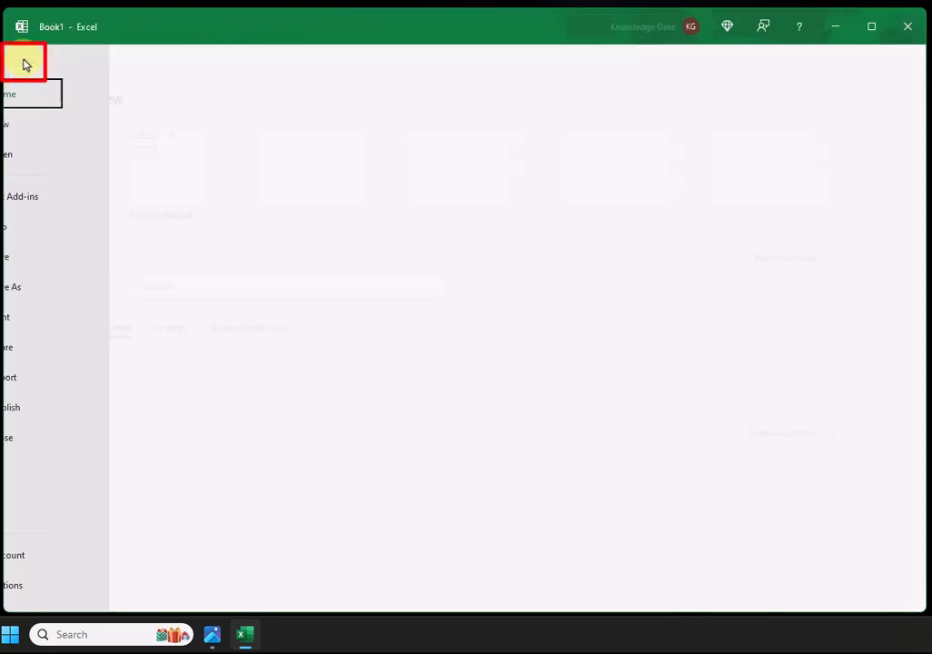
left_click(42, 320)
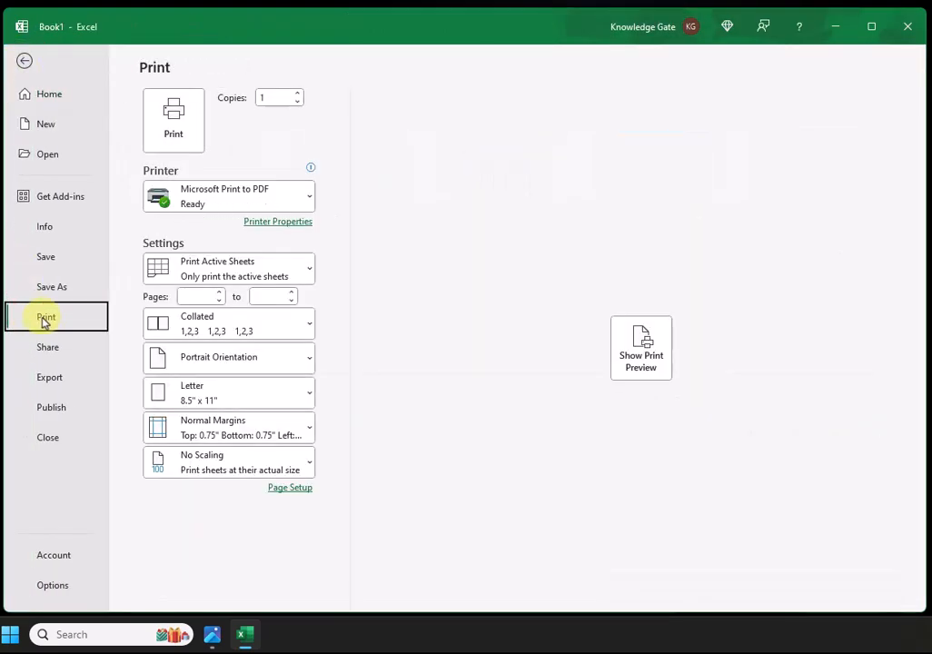
left_click(618, 349)
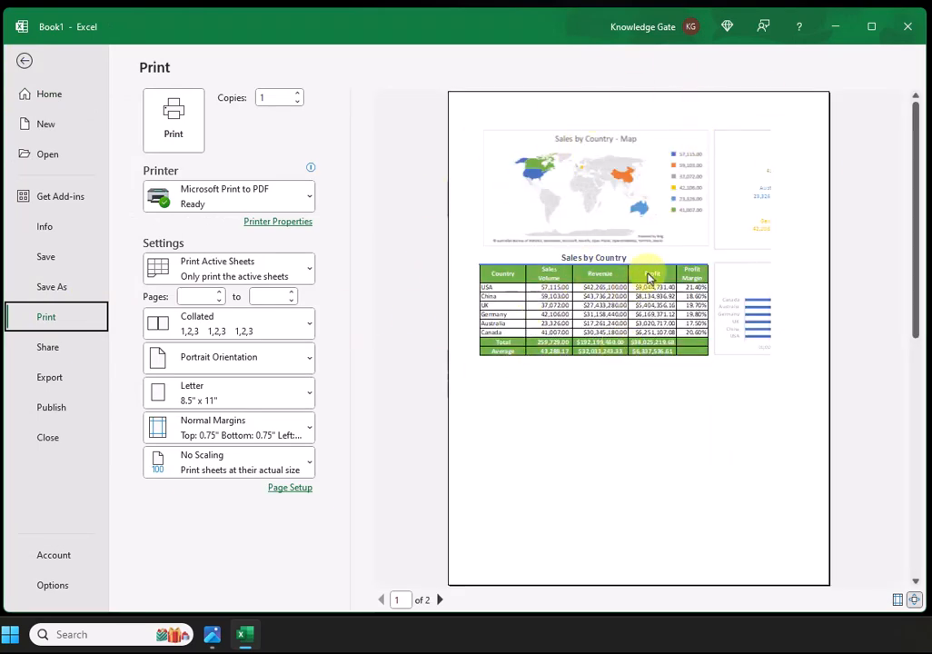
Review both pages in the print preview and try narrow margins on the portrait page
left_click(441, 601)
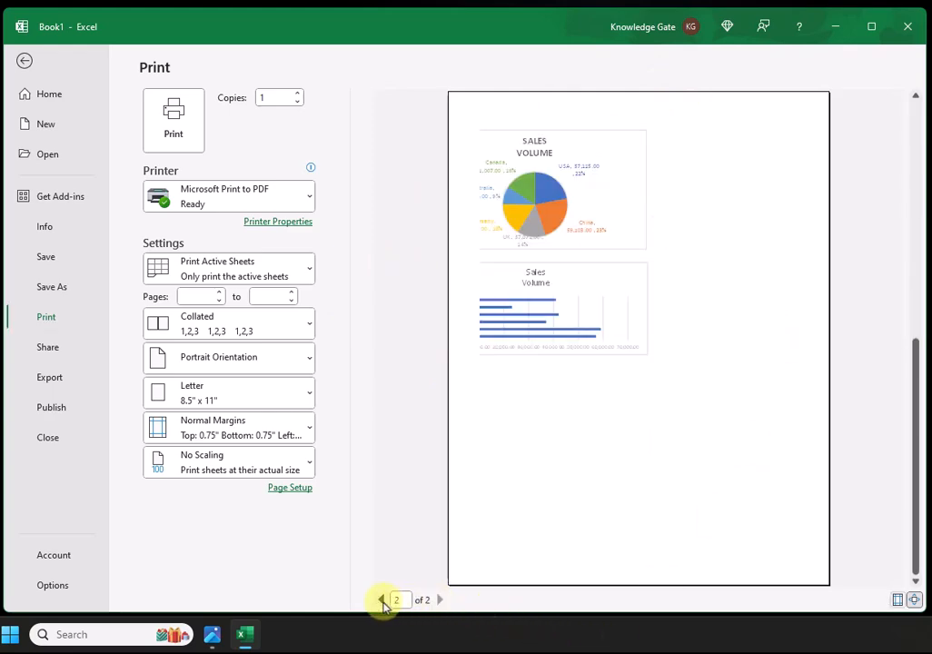
left_click(381, 600)
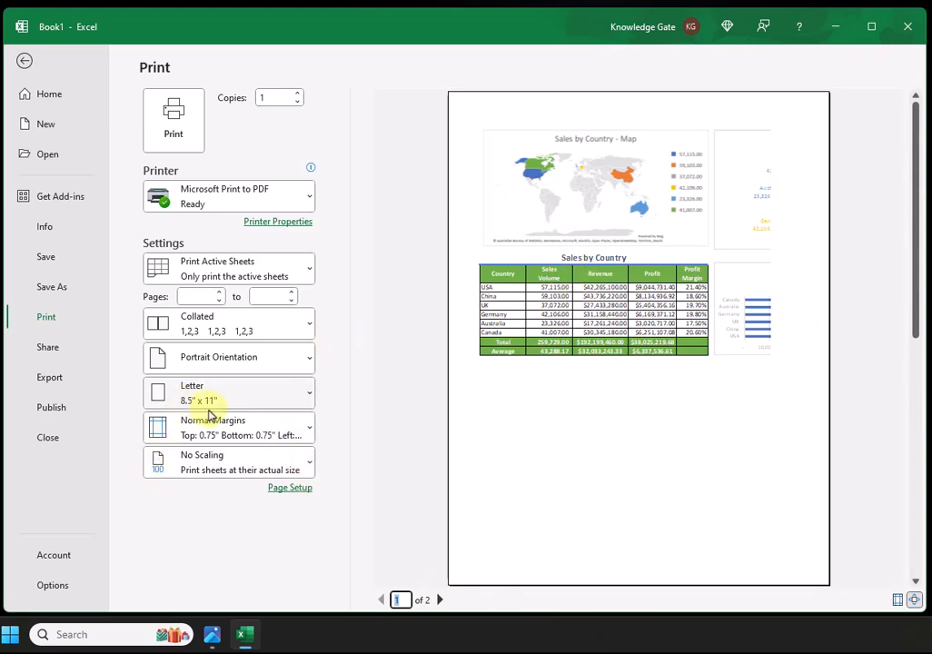
left_click(167, 433)
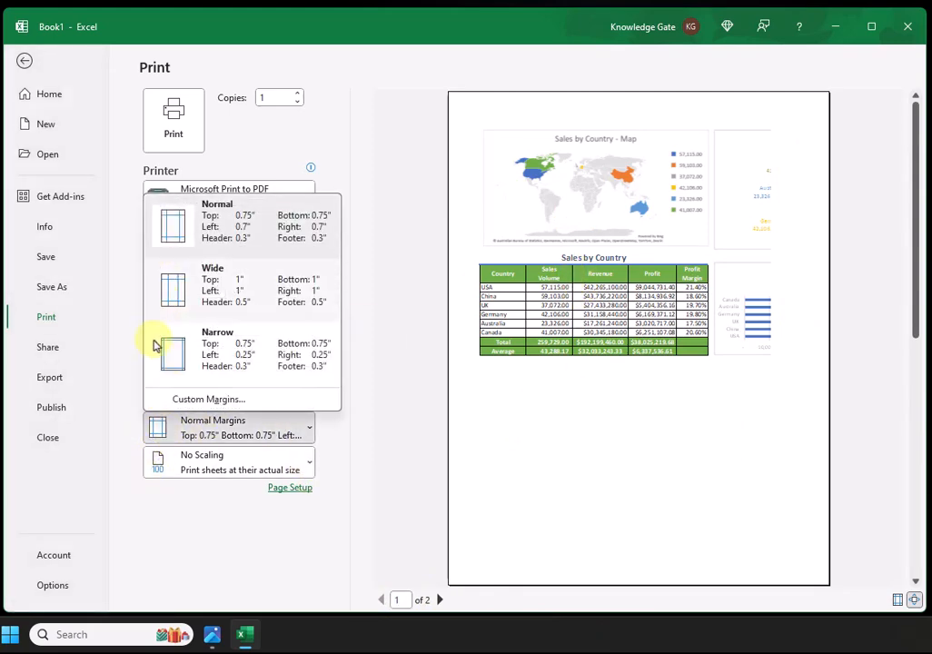
left_click(168, 365)
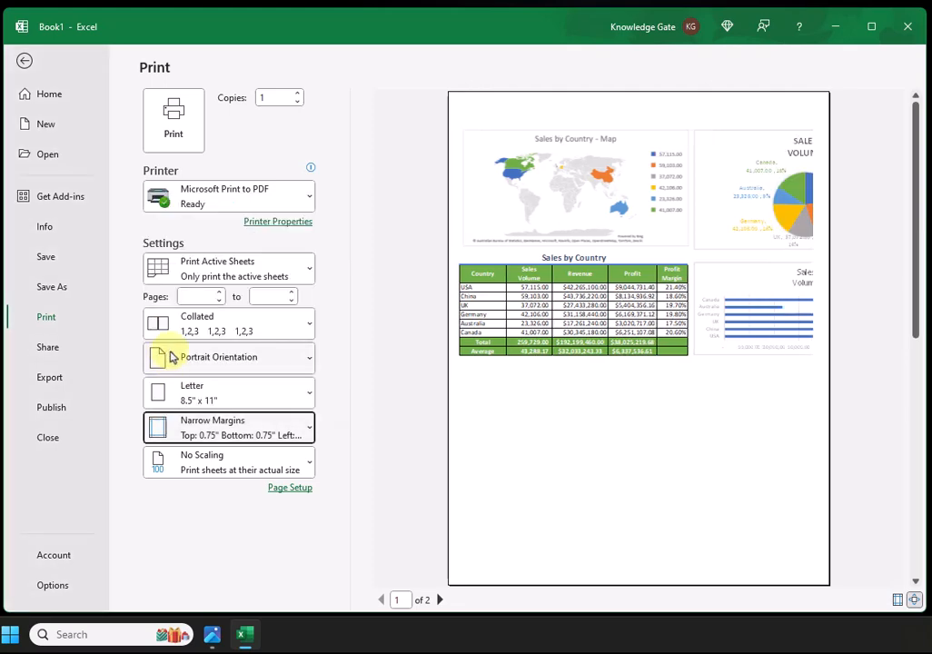
left_click(164, 427)
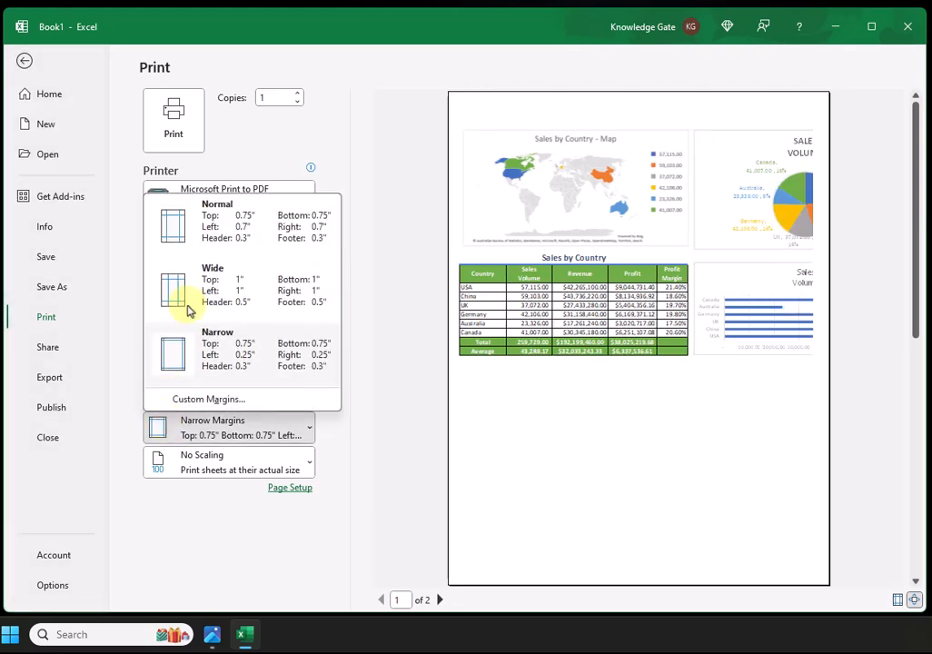
left_click(171, 246)
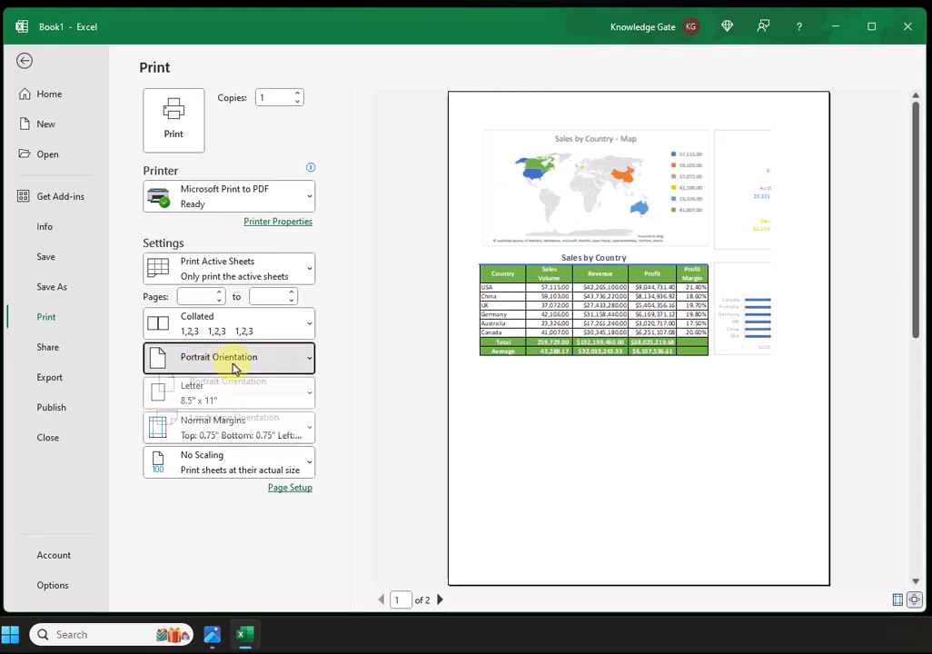
Set the printout to landscape orientation with narrow margins and return to the worksheet
left_click(220, 364)
left_click(225, 430)
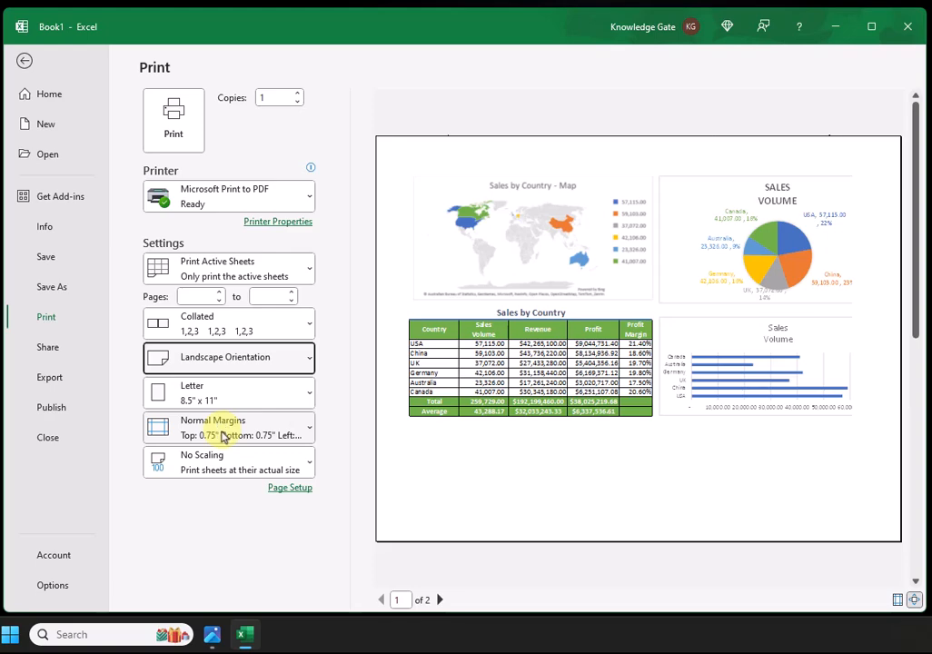
left_click(218, 438)
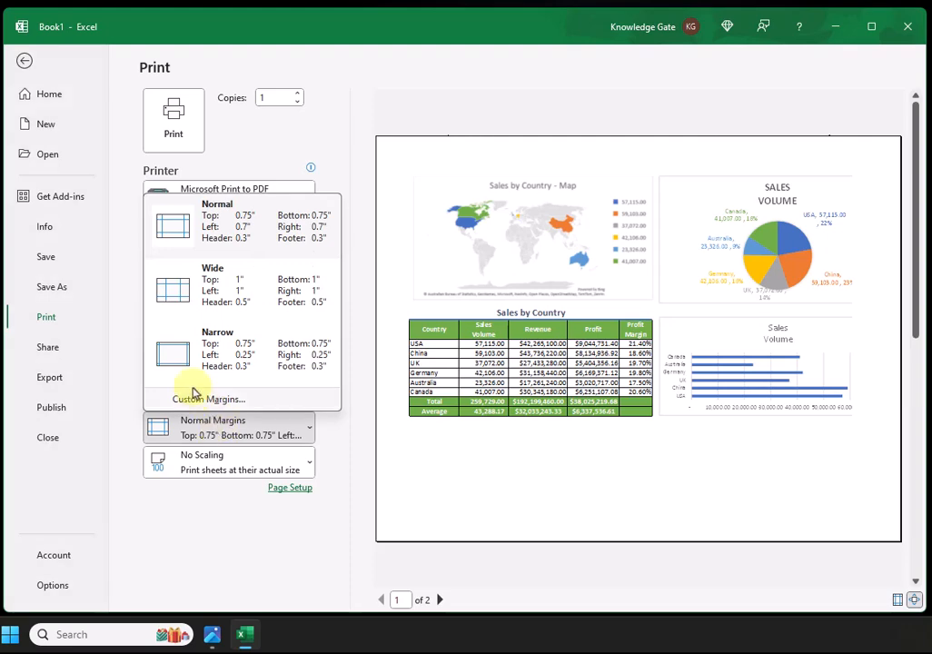
left_click(175, 354)
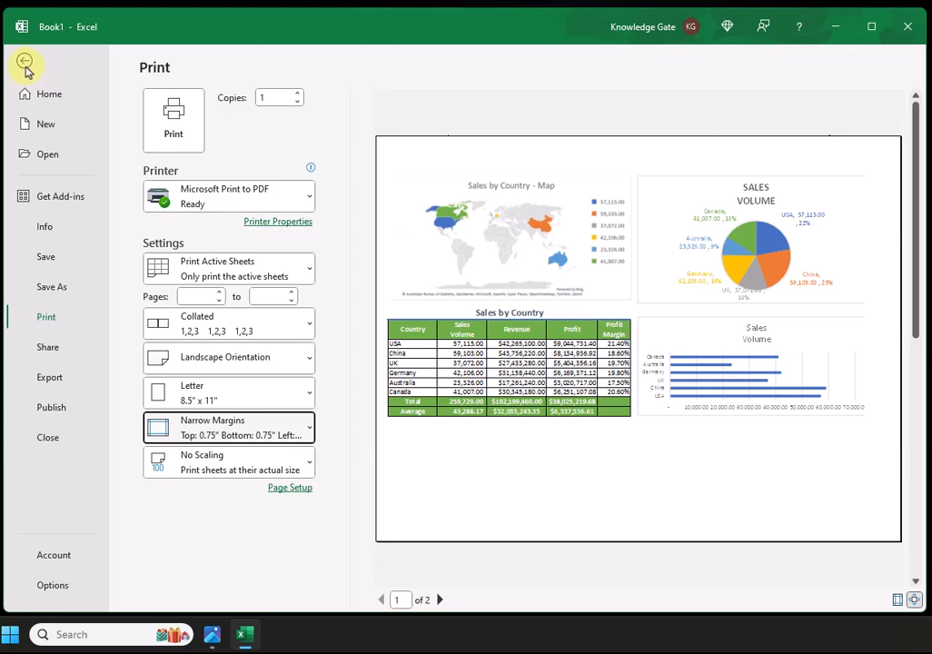
left_click(25, 62)
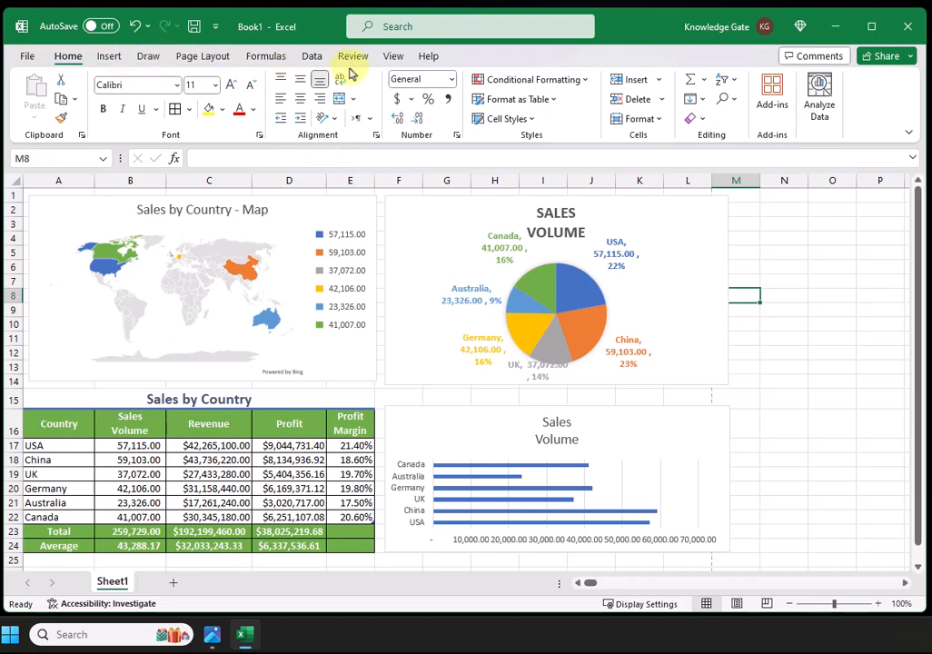
Narrow column A slightly so the pie chart and bar chart end before the page break line
left_click(205, 57)
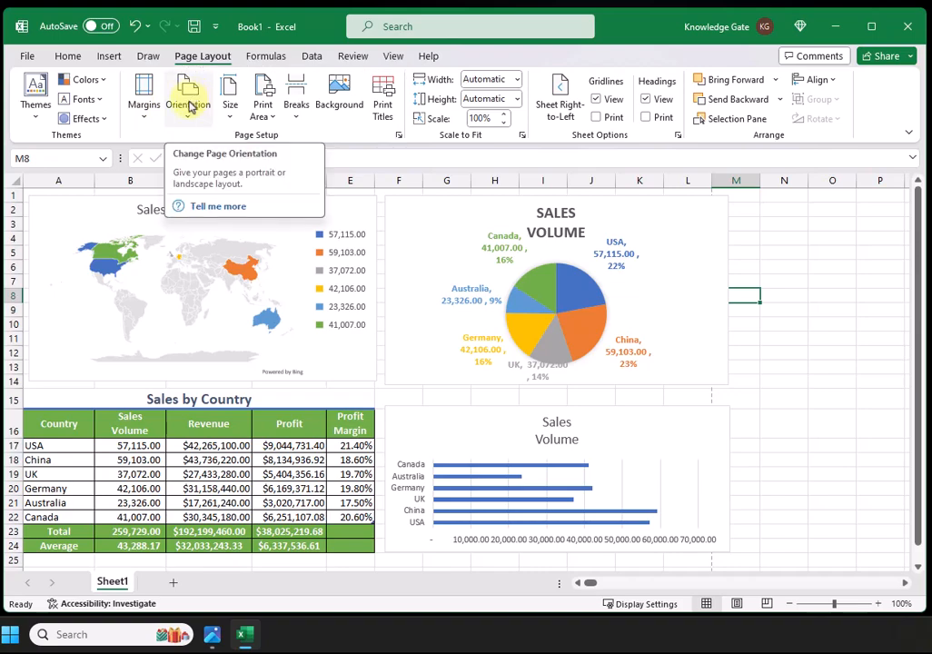
left_click(784, 253)
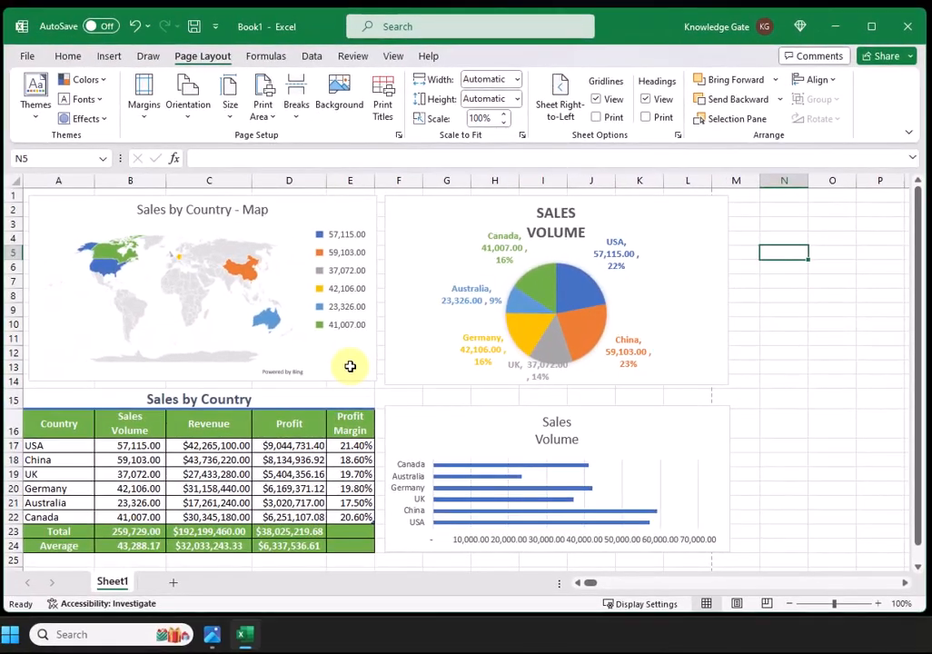
left_click(102, 536)
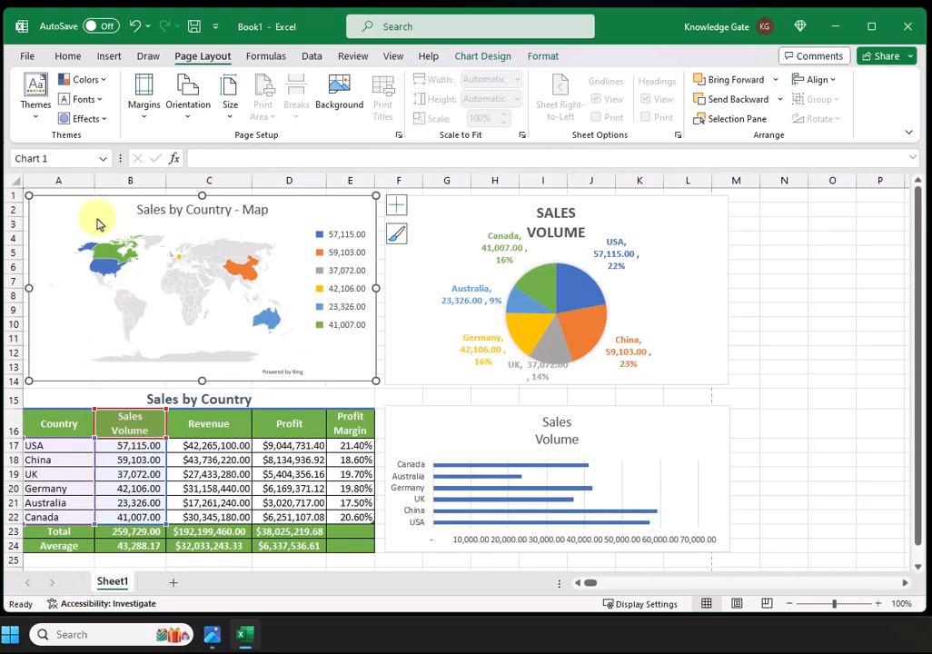
left_click_drag(94, 176, 79, 175)
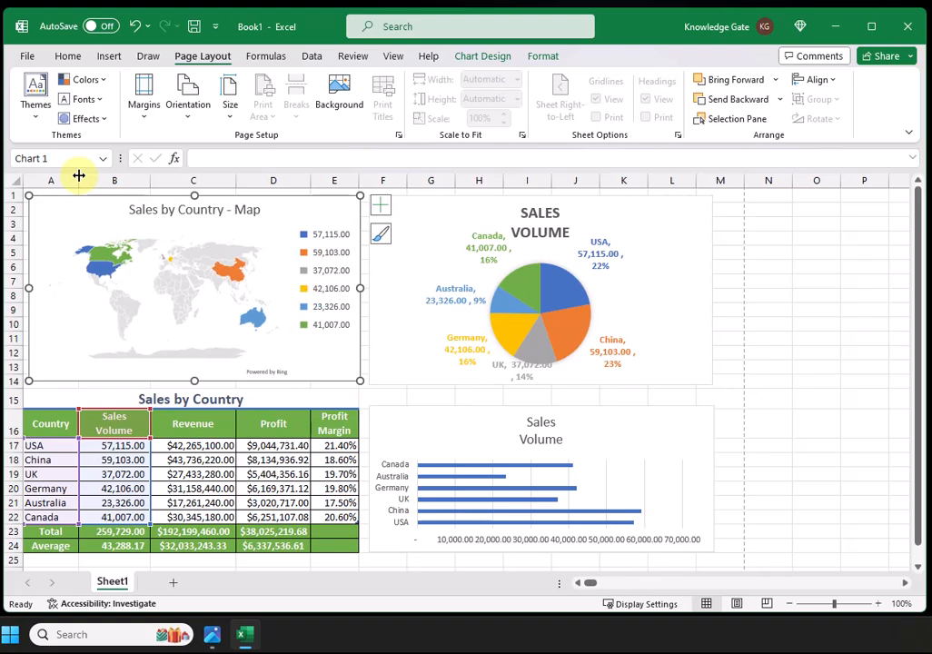
left_click_drag(79, 176, 82, 176)
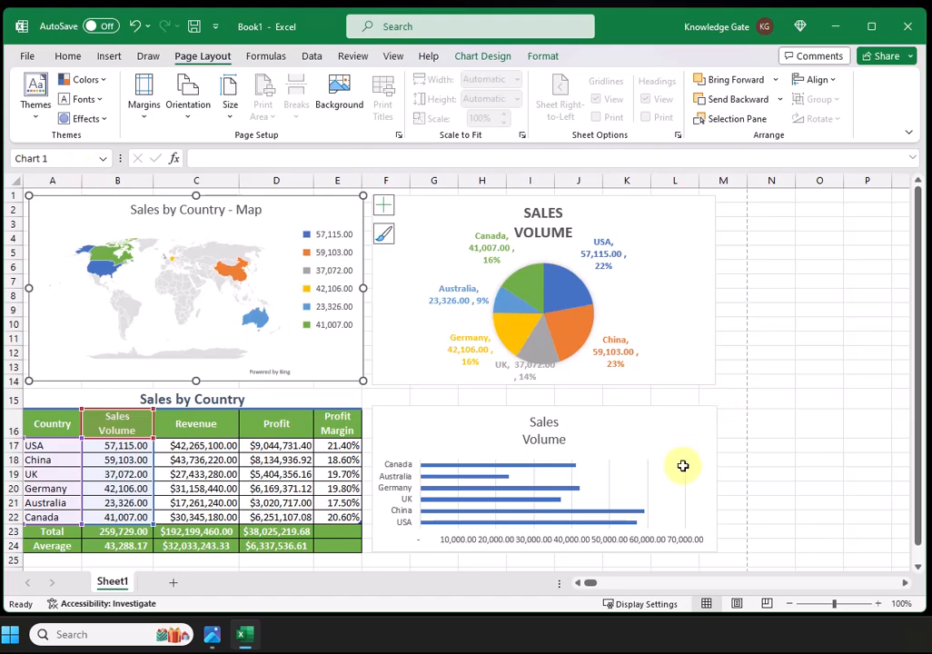
left_click(812, 350)
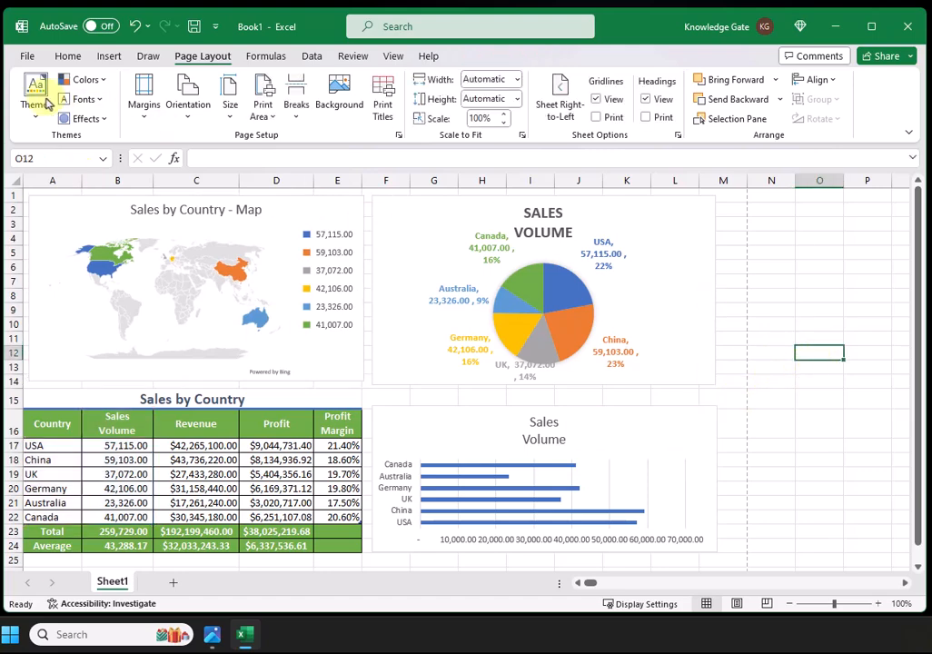
Check in the print preview whether the table and all charts fit on one page, and return to the sheet
left_click(27, 56)
left_click(47, 318)
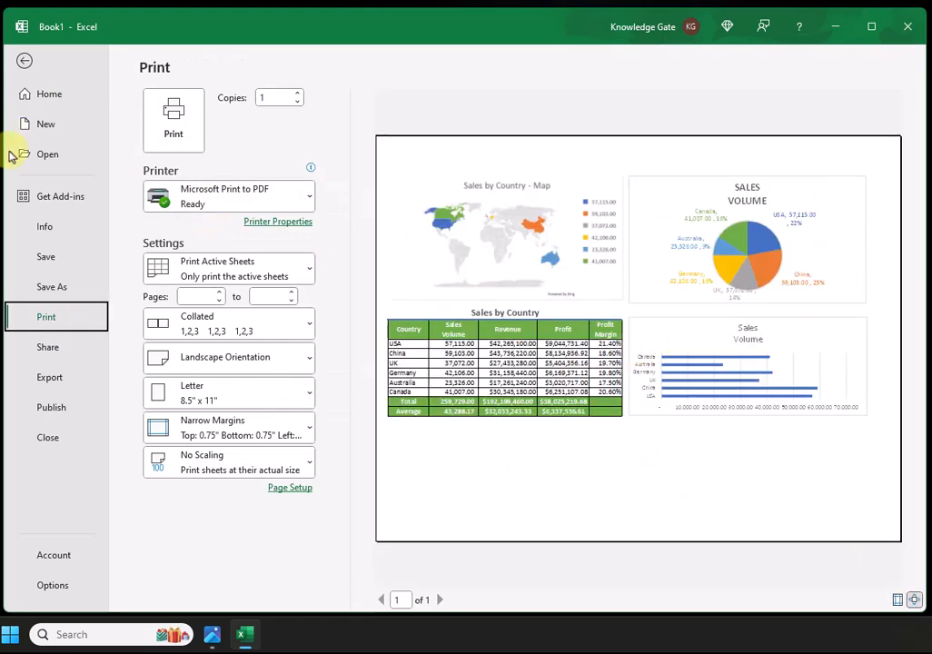
left_click(22, 62)
scroll(433, 437, "down", 1)
scroll(433, 438, "up", 1)
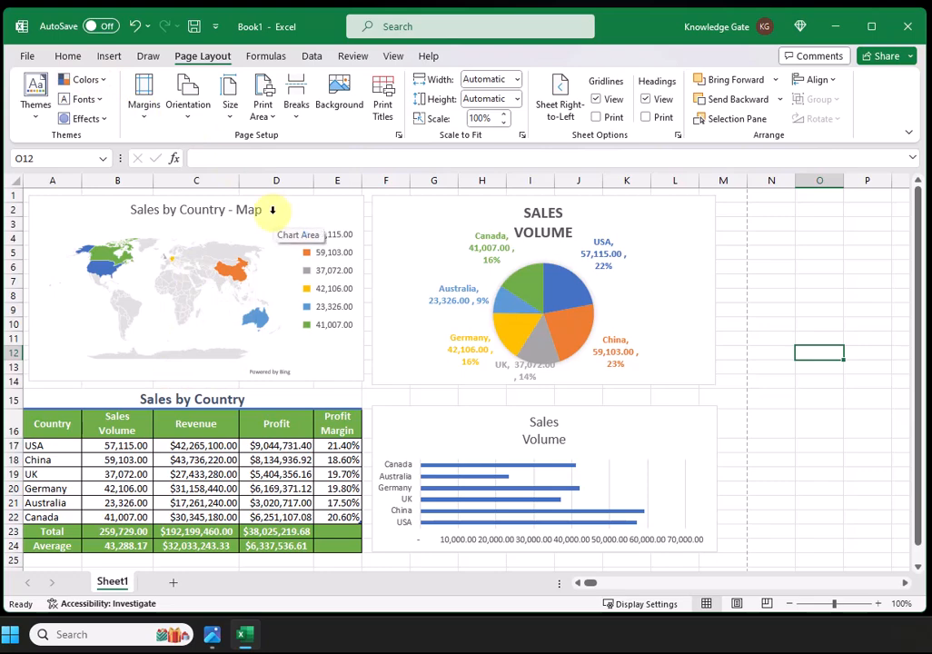
left_click(188, 59)
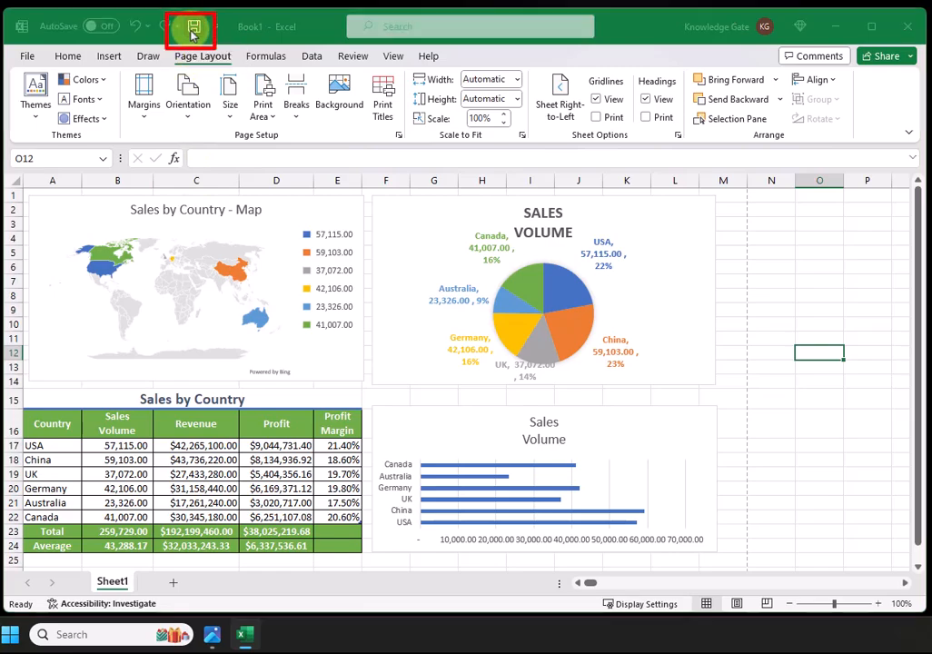
left_click(193, 27)
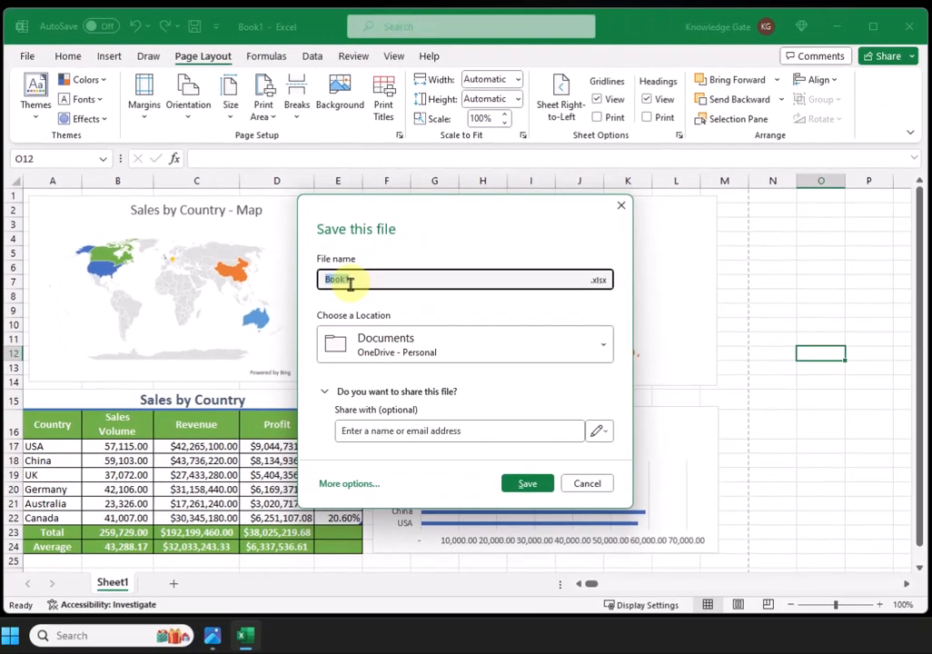
left_click(384, 348)
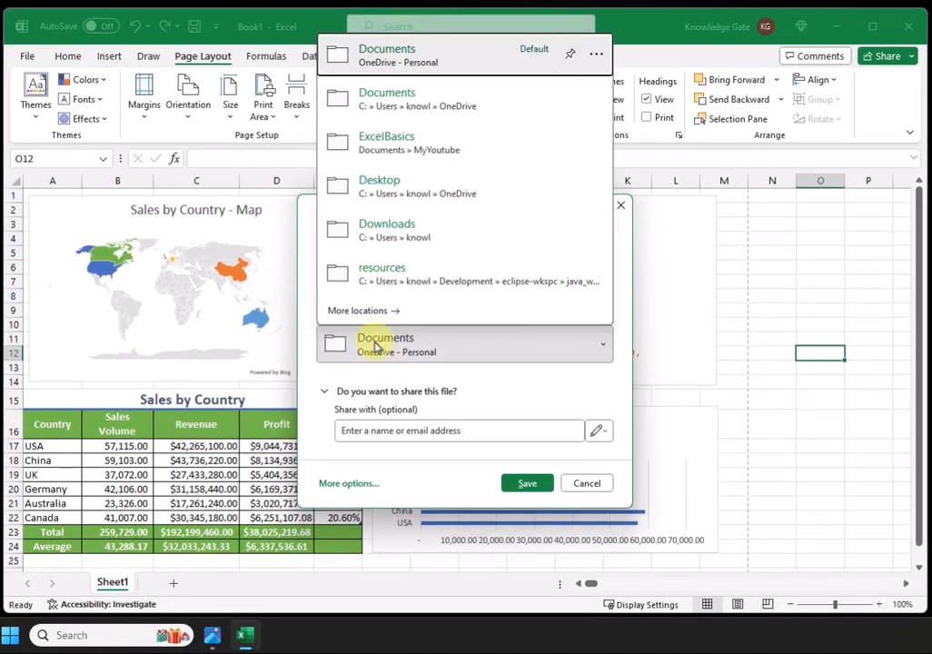
left_click(526, 482)
left_click(587, 483)
Save the workbook as SalesByCountry.xlsx in the Desktop folder ExcelBasicsLevel1, replacing the existing file
left_click(25, 56)
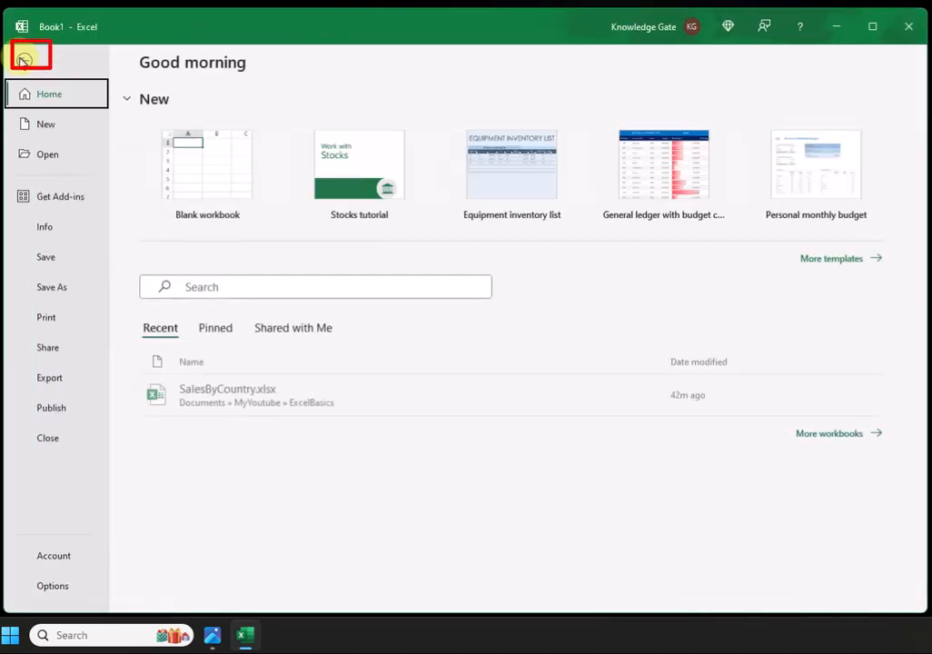
left_click(43, 262)
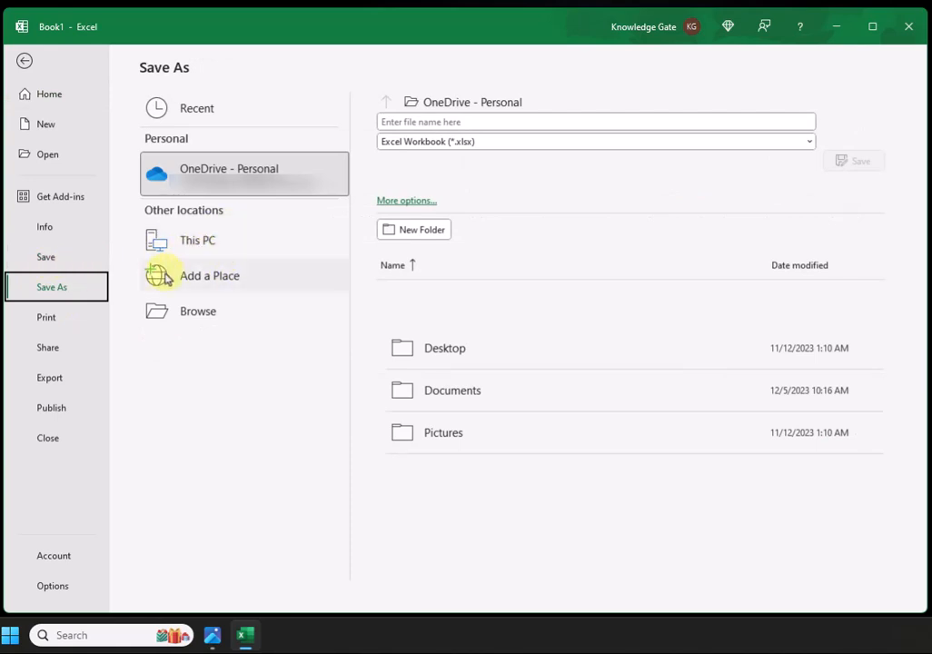
left_click(202, 313)
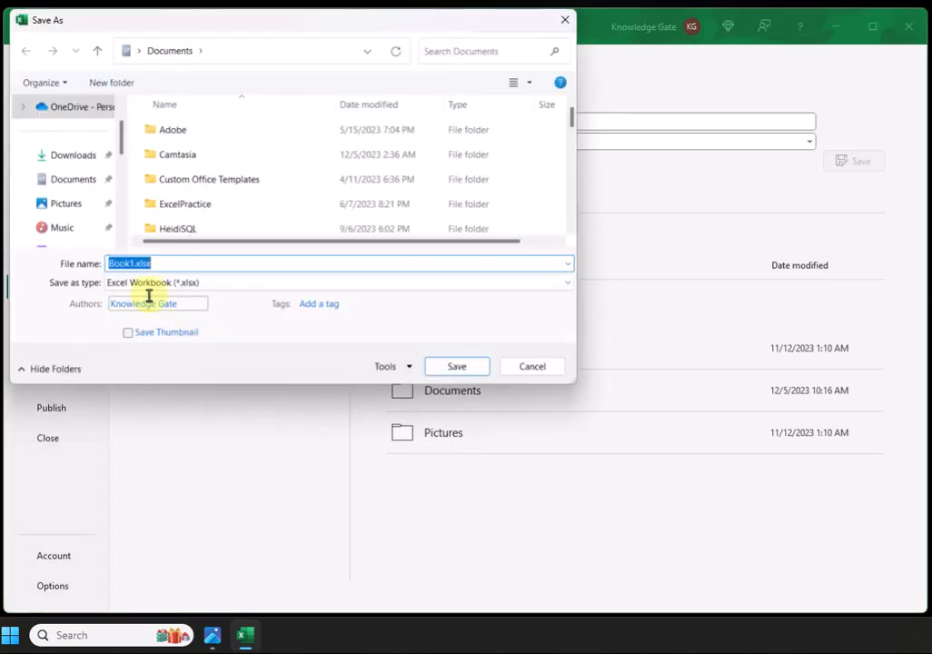
scroll(92, 192, "down", 3)
scroll(70, 218, "up", 3)
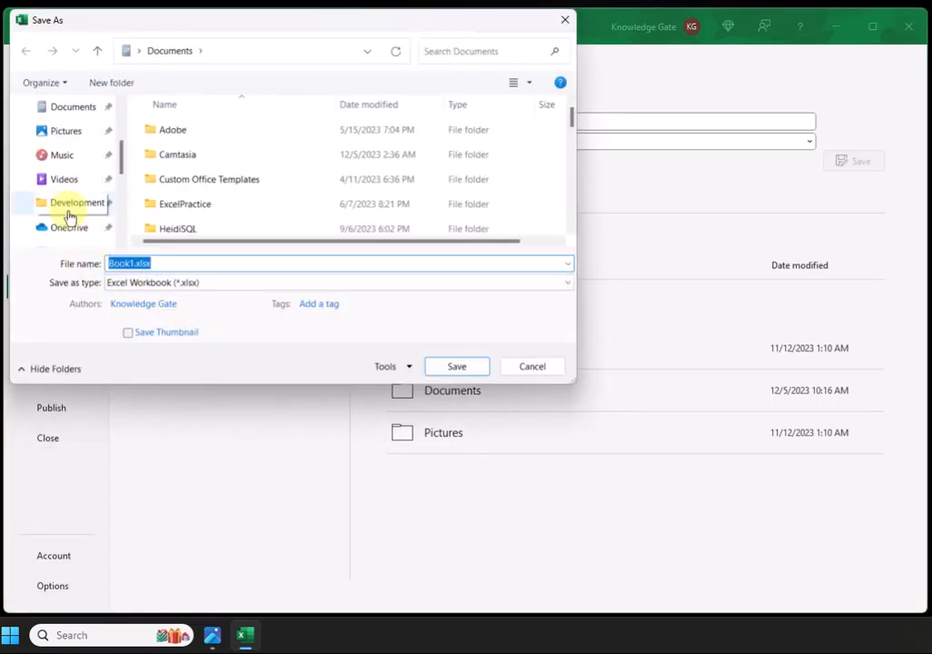
scroll(70, 217, "up", 3)
left_click(83, 156)
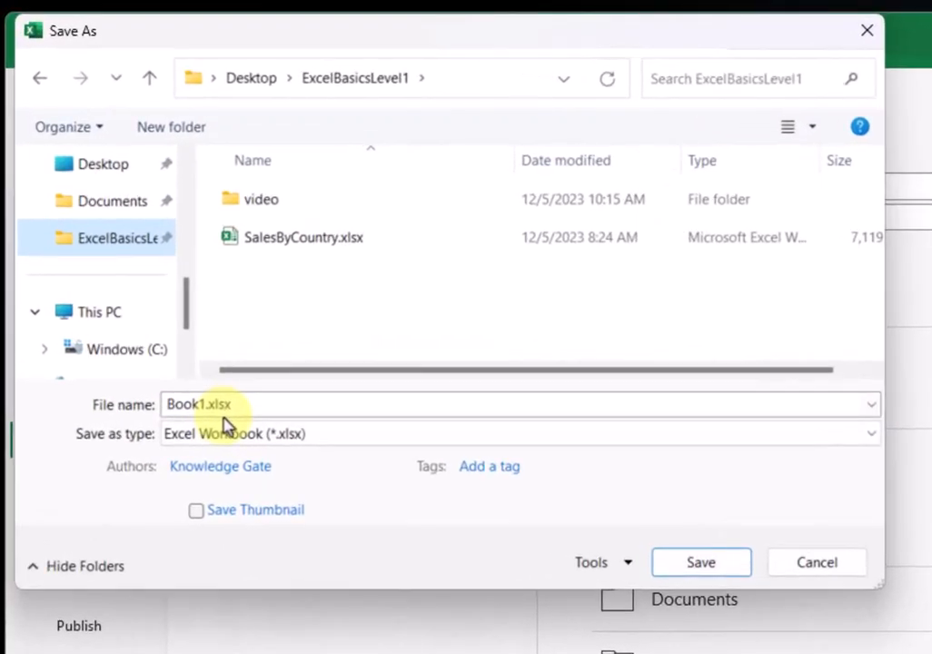
left_click(263, 242)
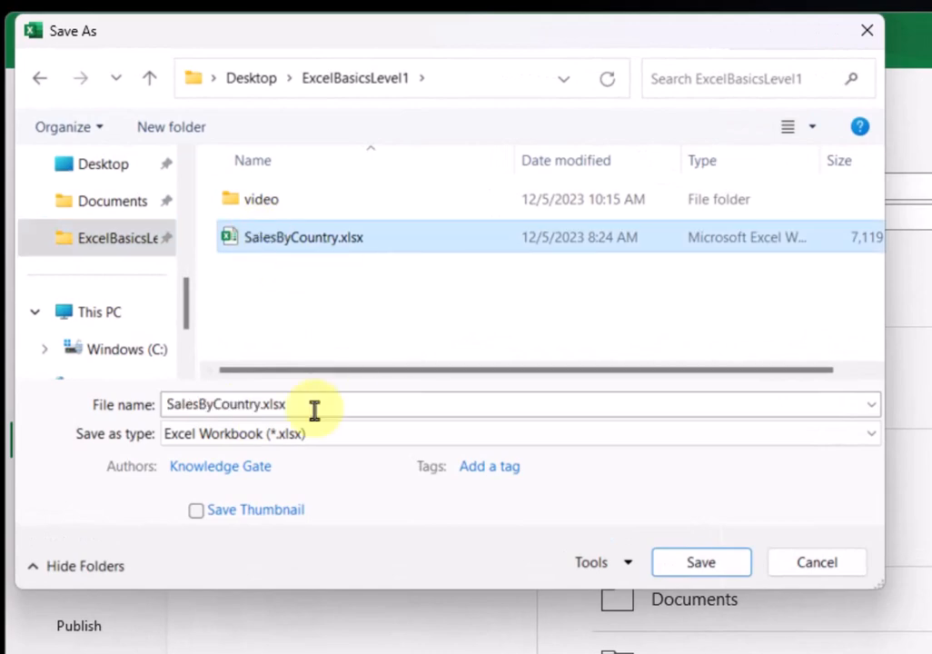
left_click(234, 466)
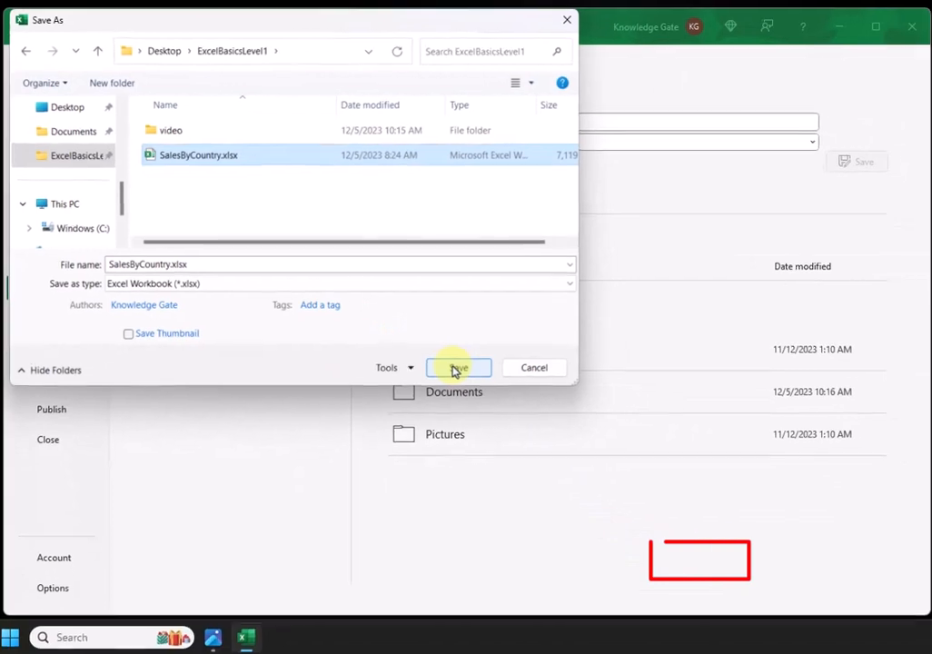
left_click(696, 564)
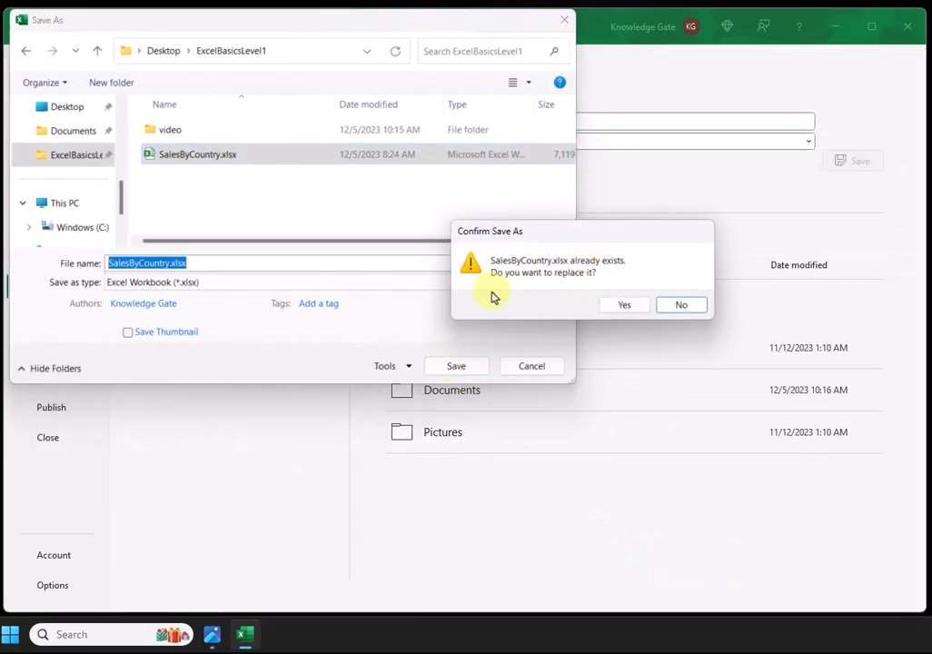
left_click(618, 306)
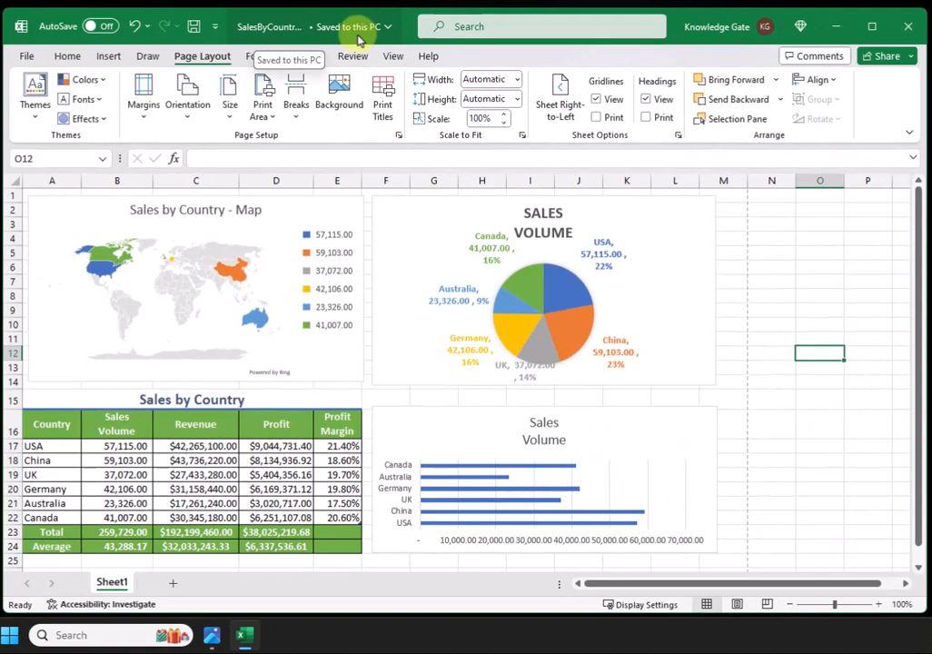
Open the print settings for the dashboard sheet and choose Microsoft Print to PDF as the printer
left_click(26, 57)
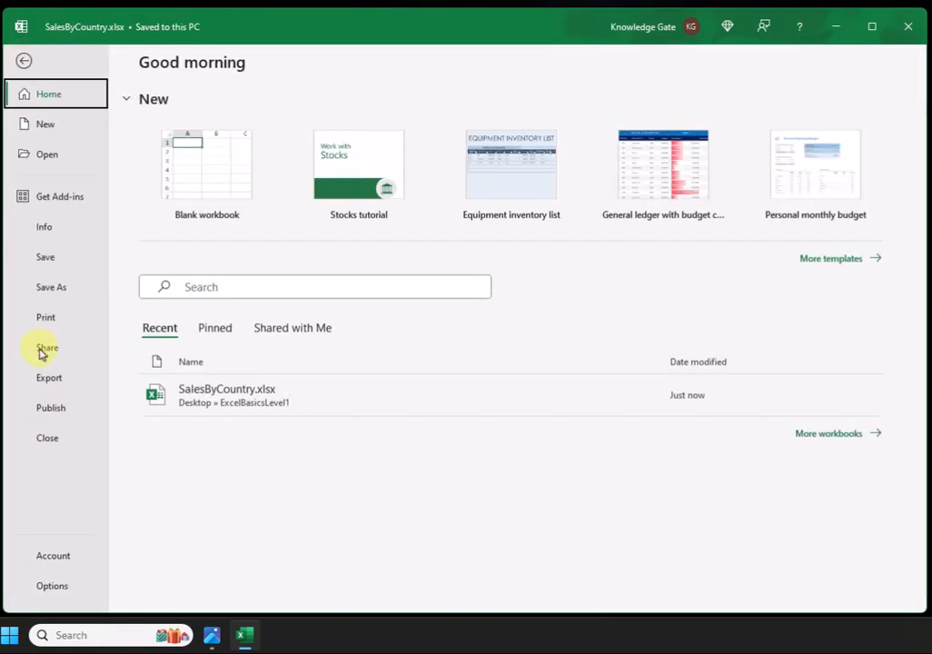
left_click(44, 319)
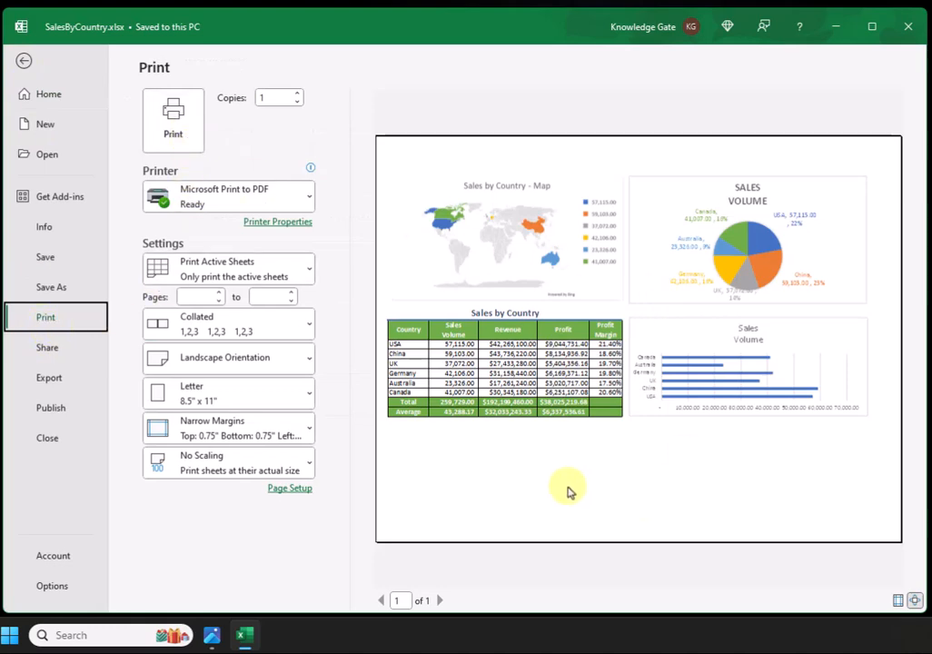
left_click(230, 207)
left_click(229, 243)
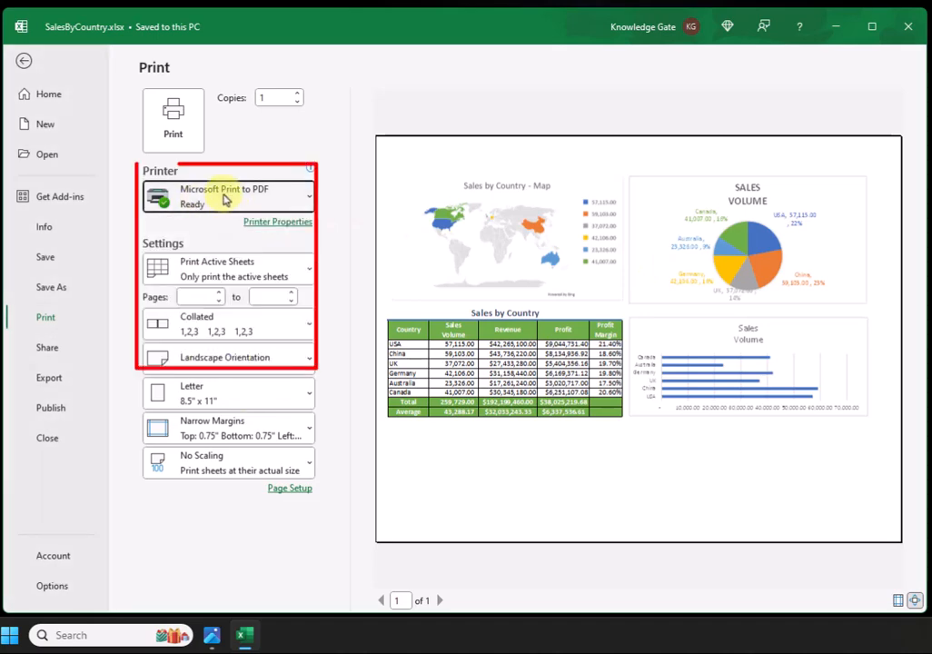
Print the sheet to ExcelBasic1.pdf in the Desktop folder ExcelBasicsLevel1, replacing the existing file, and close the opened PDF after checking it
left_click(172, 136)
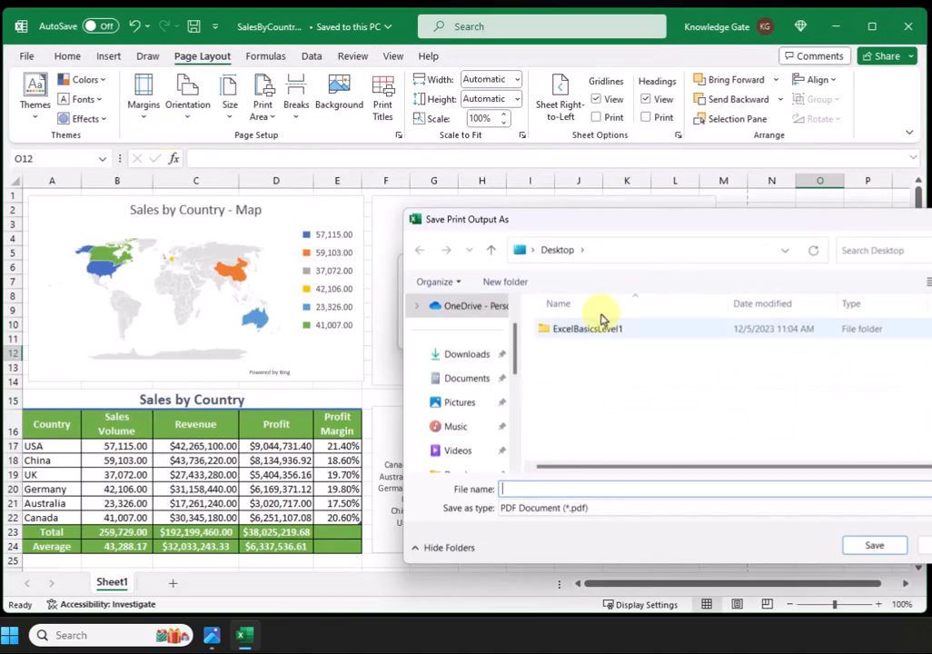
double_click(565, 332)
left_click(576, 354)
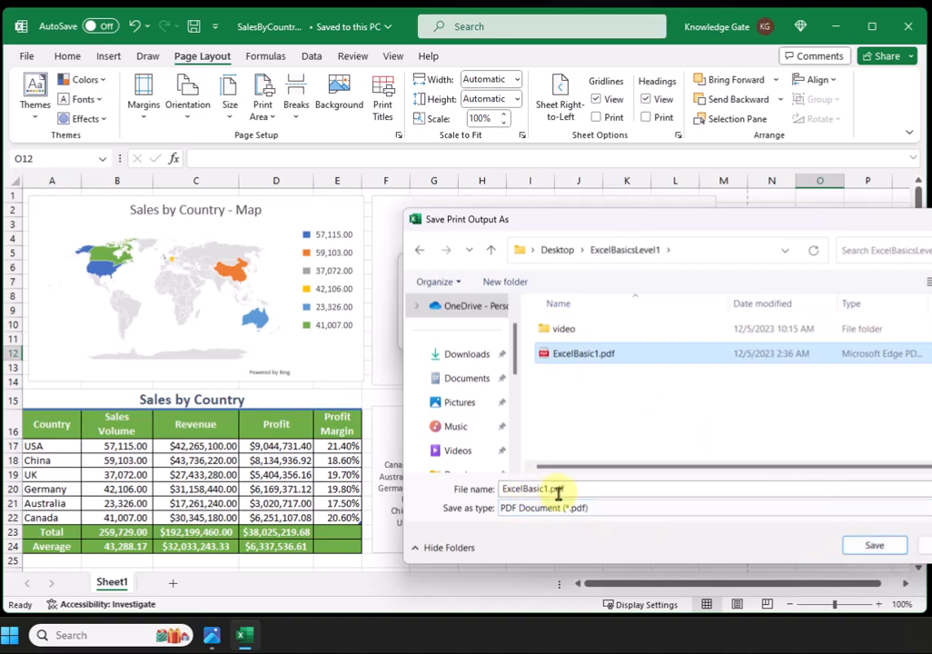
left_click(861, 545)
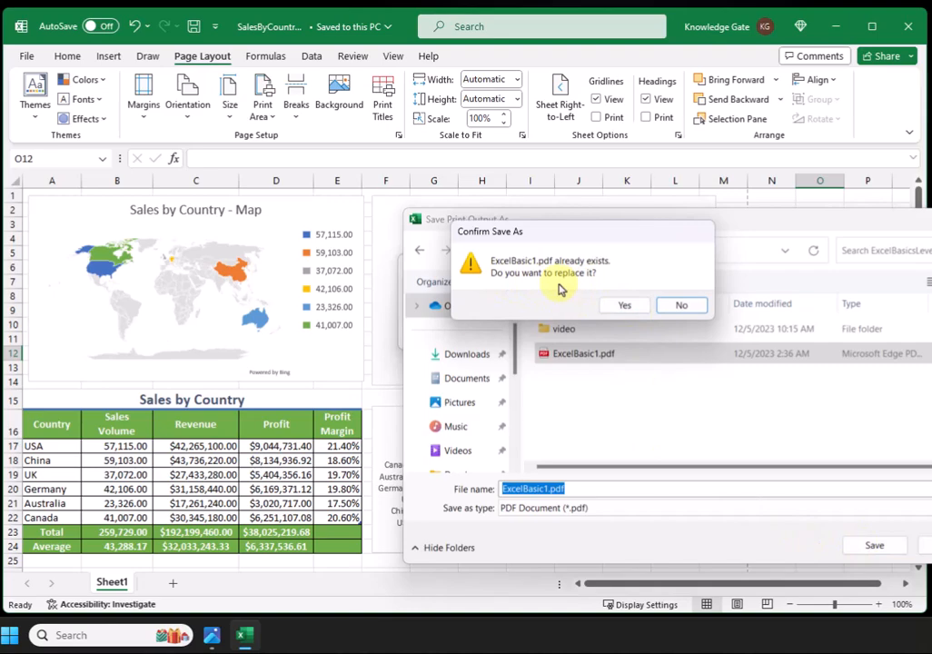
left_click(614, 305)
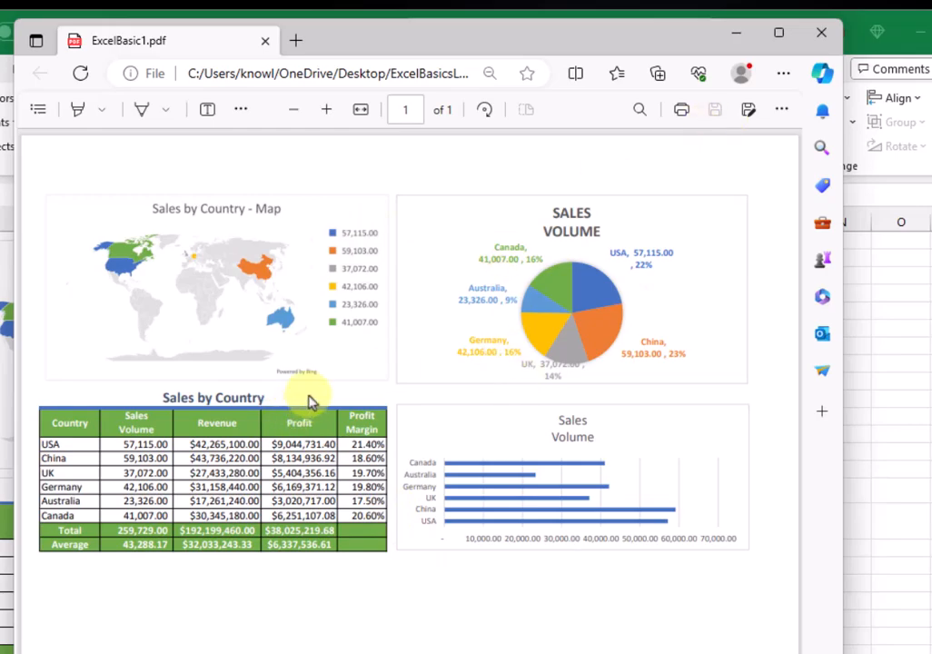
left_click(821, 42)
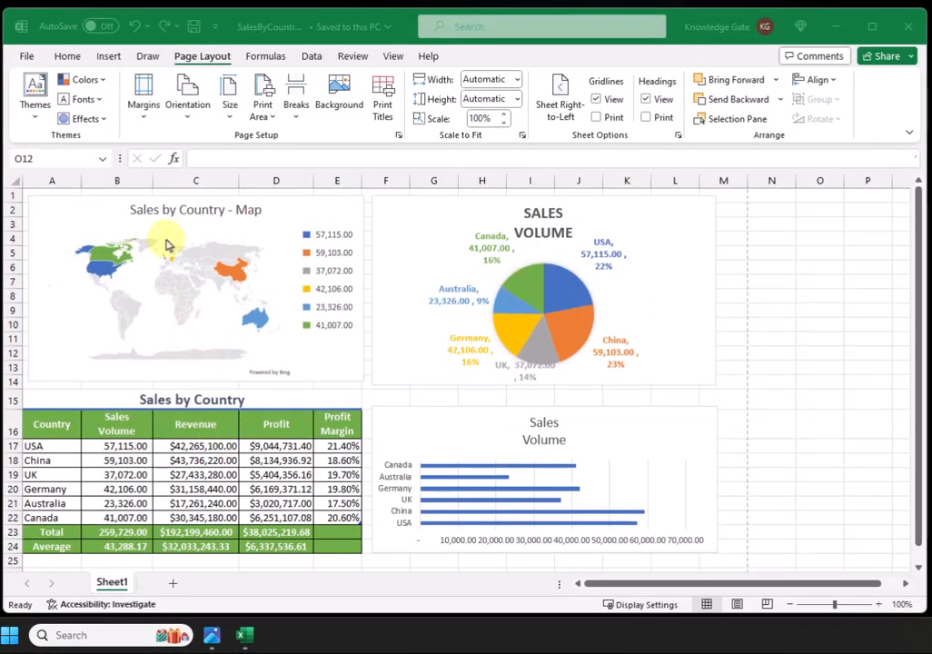
Try to load the built-in Help content, closing and reopening it between attempts
left_click(65, 57)
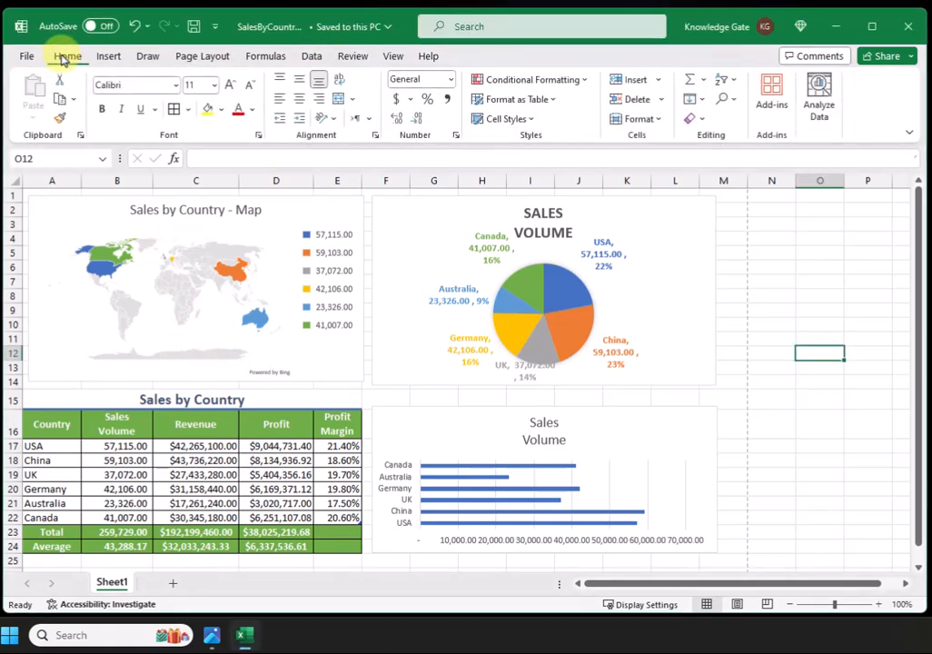
left_click(429, 58)
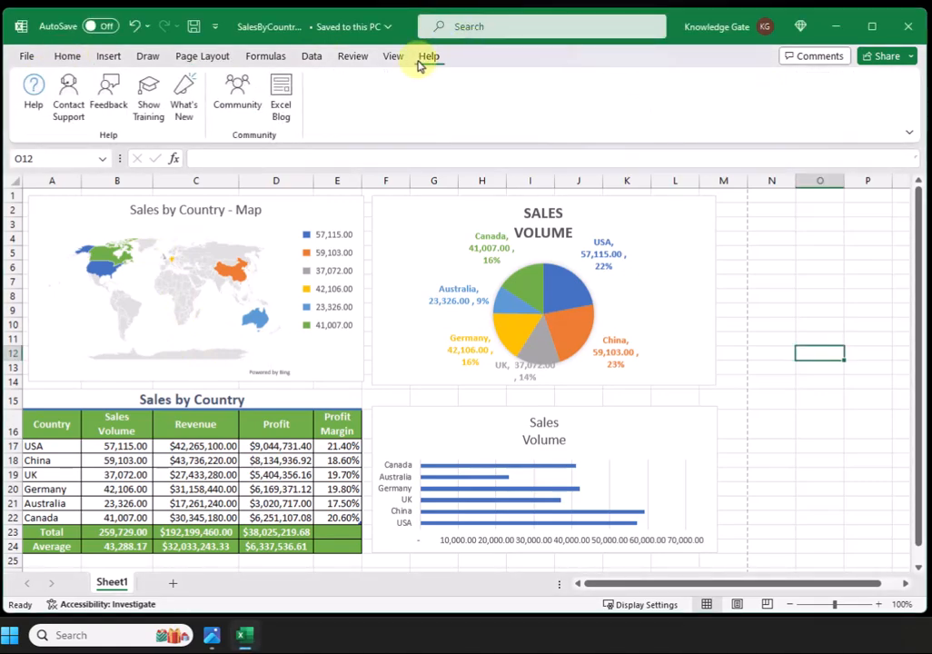
left_click(29, 93)
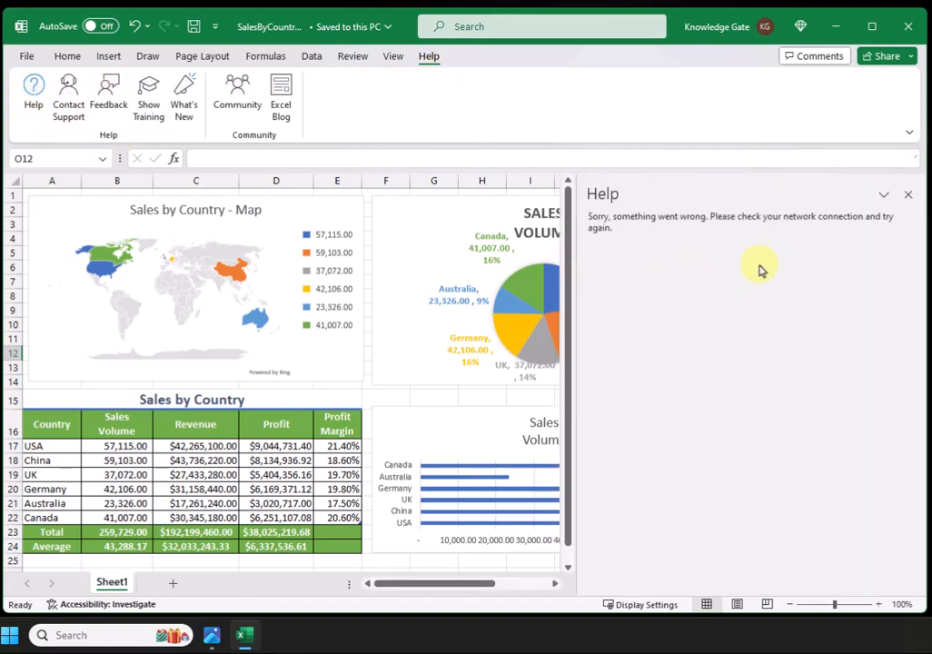
left_click(907, 196)
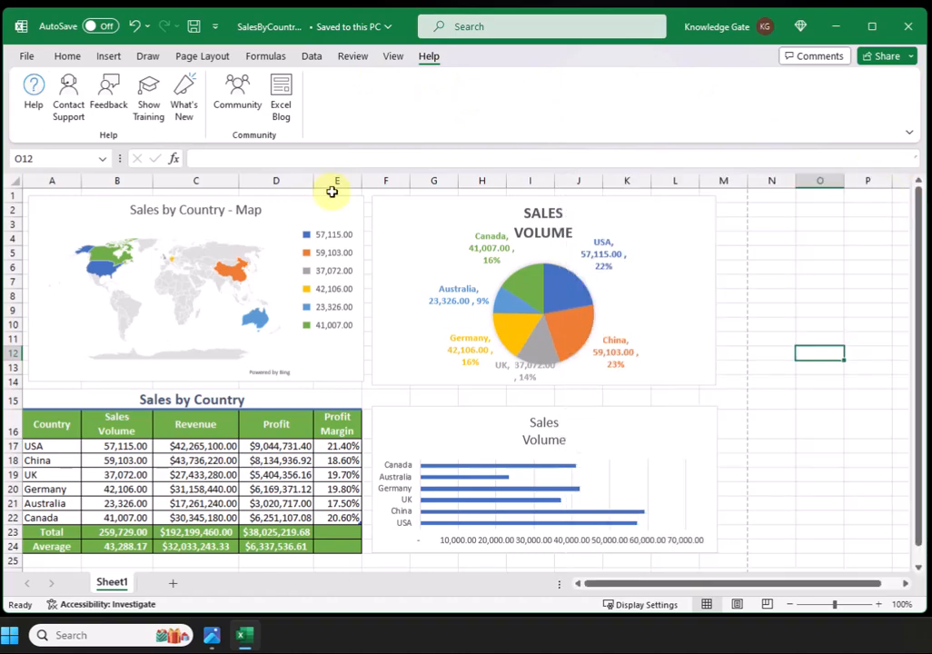
left_click(31, 92)
left_click(908, 196)
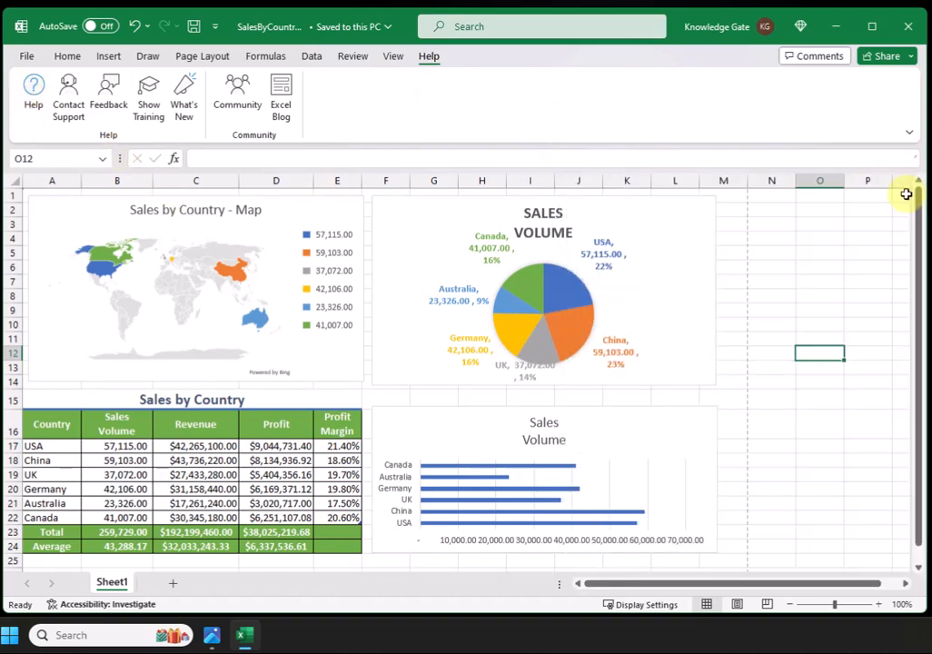
left_click(33, 98)
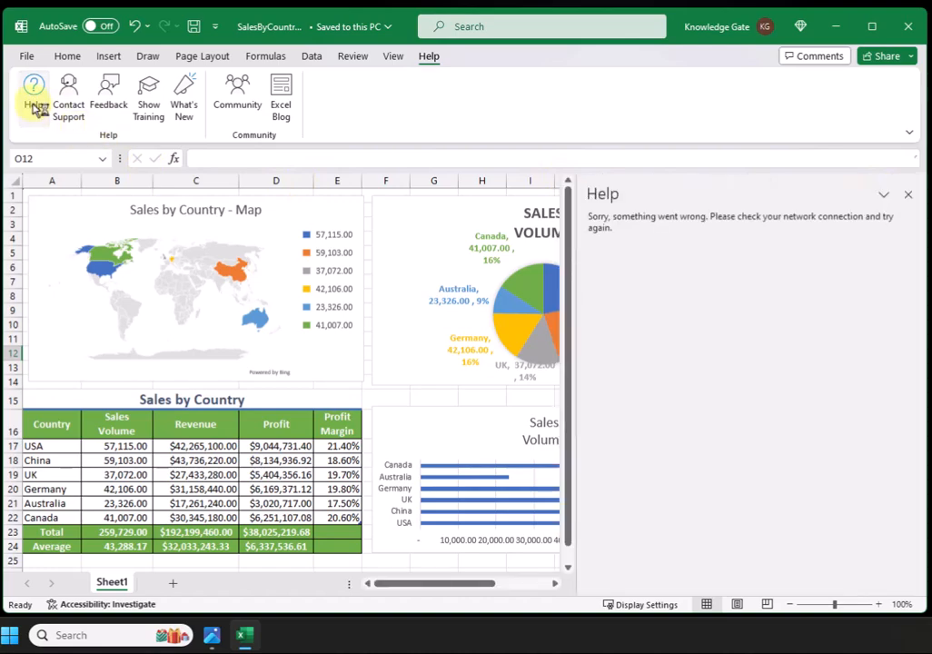
left_click(907, 196)
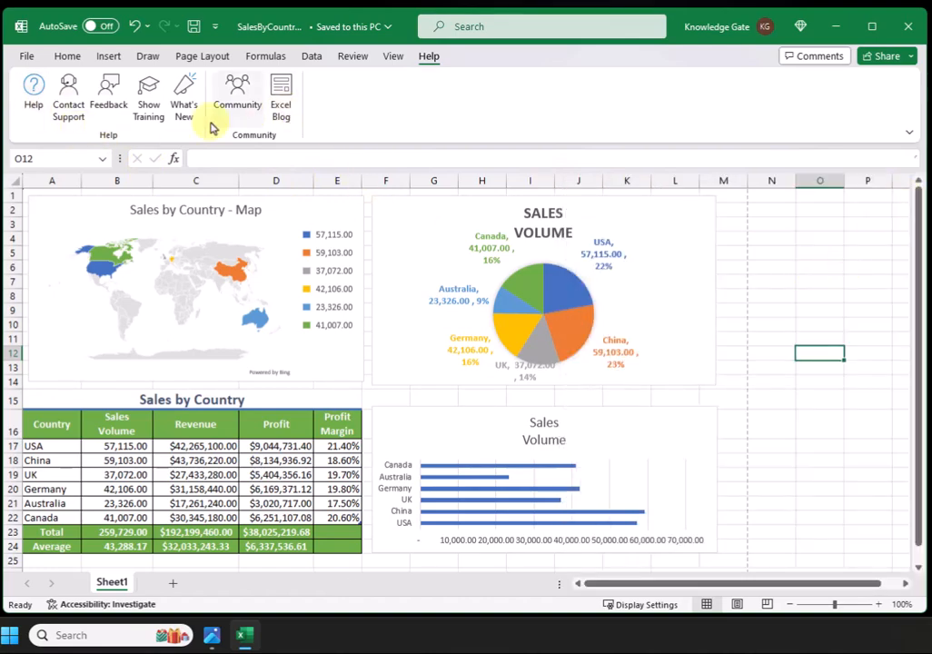
Try Contact Support and reload Help through its own options, then close Help and return to the Home commands
left_click(71, 107)
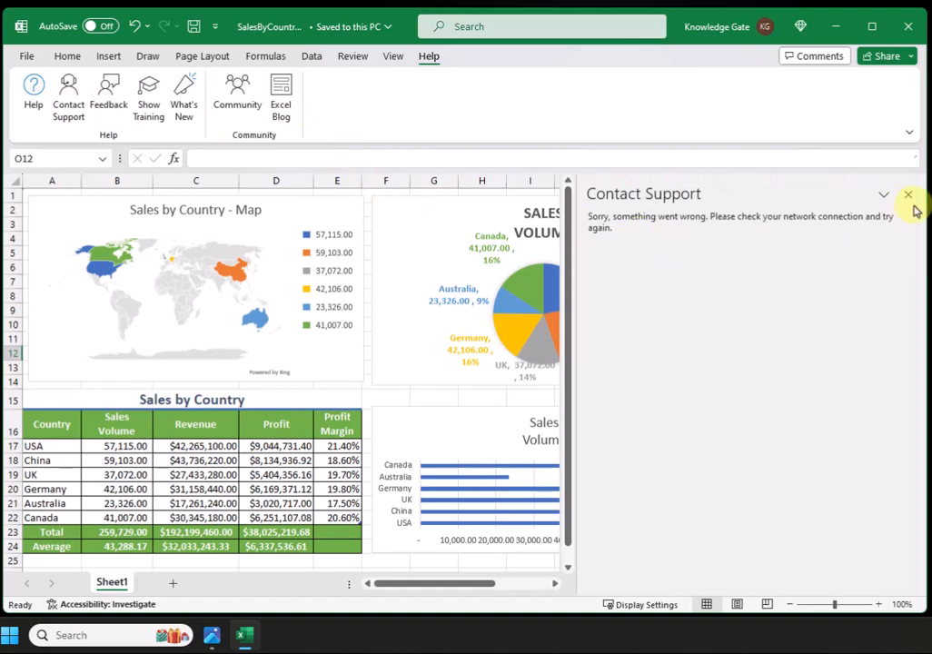
left_click(908, 195)
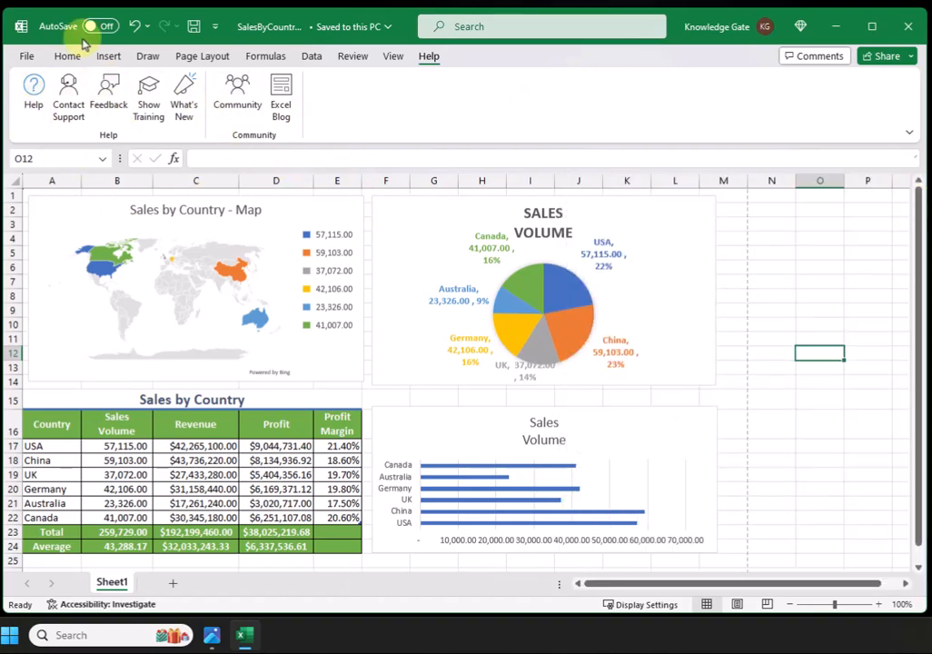
left_click(31, 95)
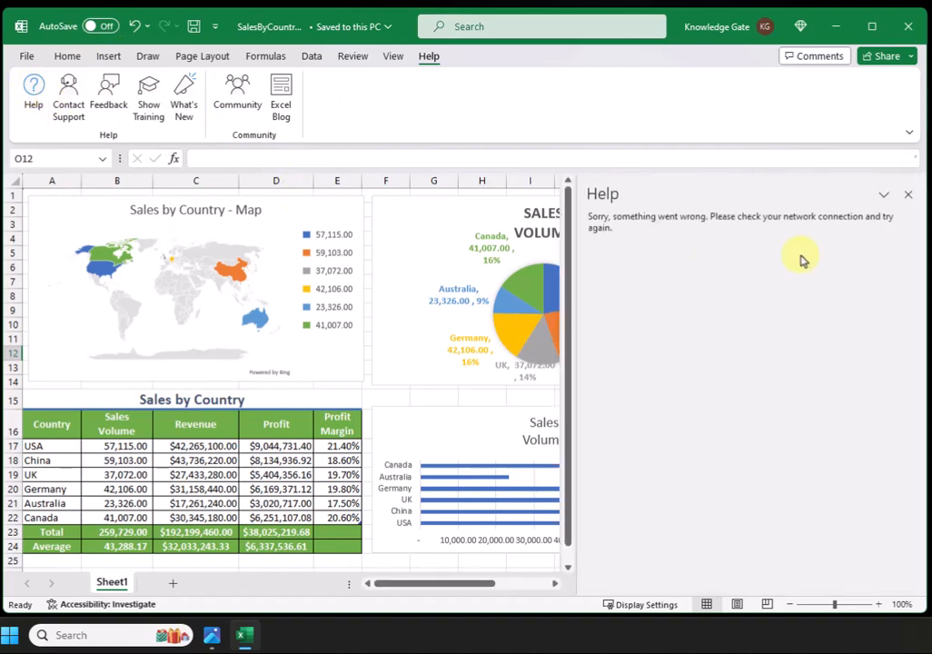
left_click(883, 196)
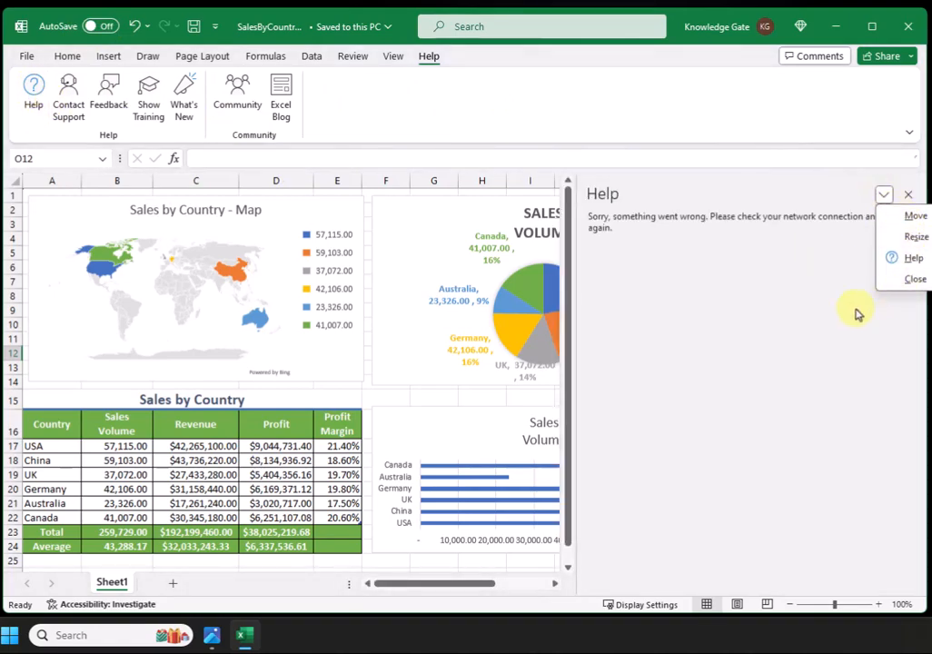
left_click(914, 260)
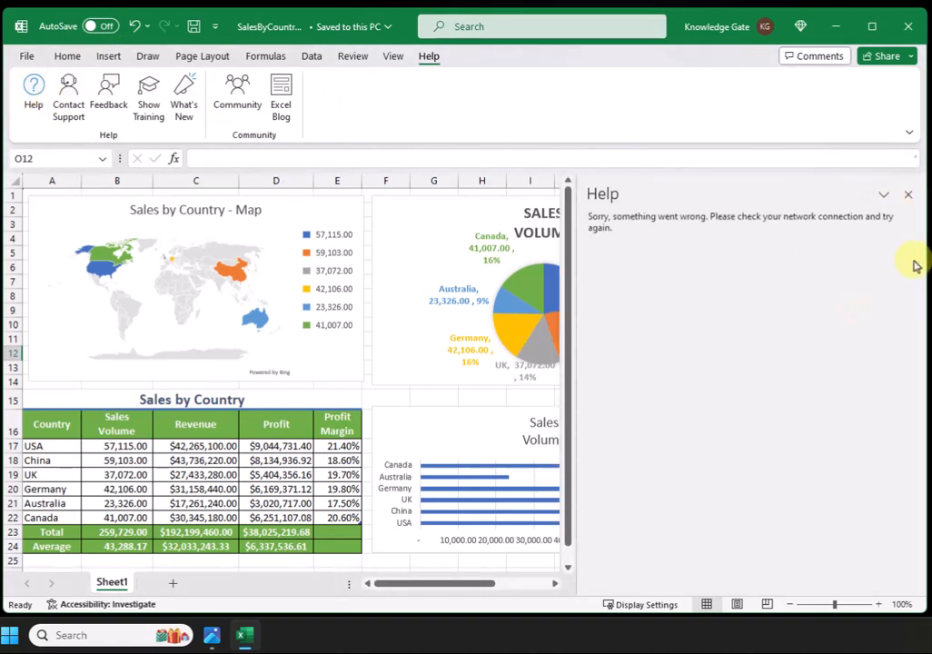
left_click(907, 196)
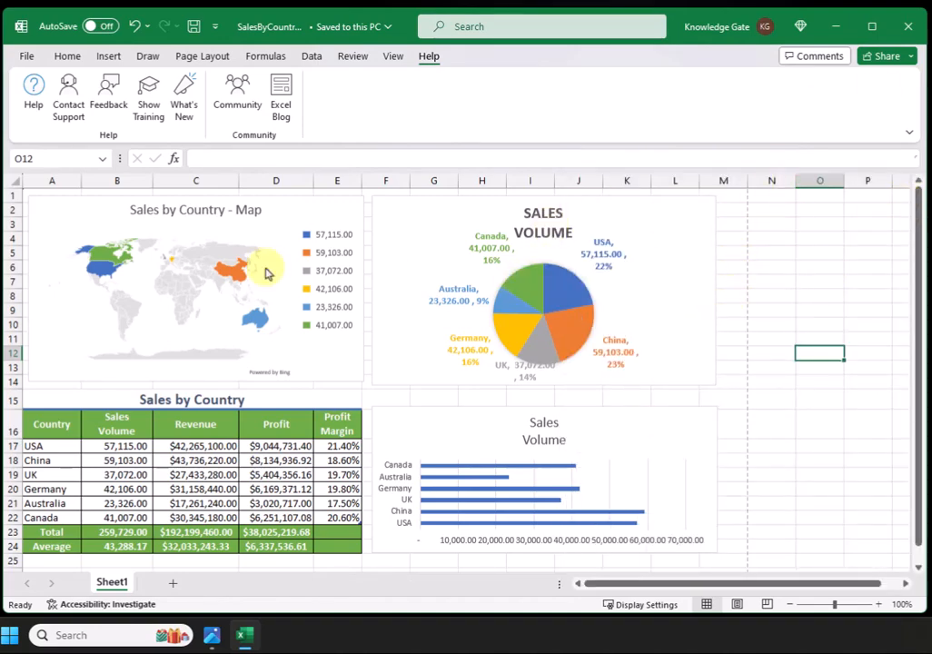
left_click(32, 91)
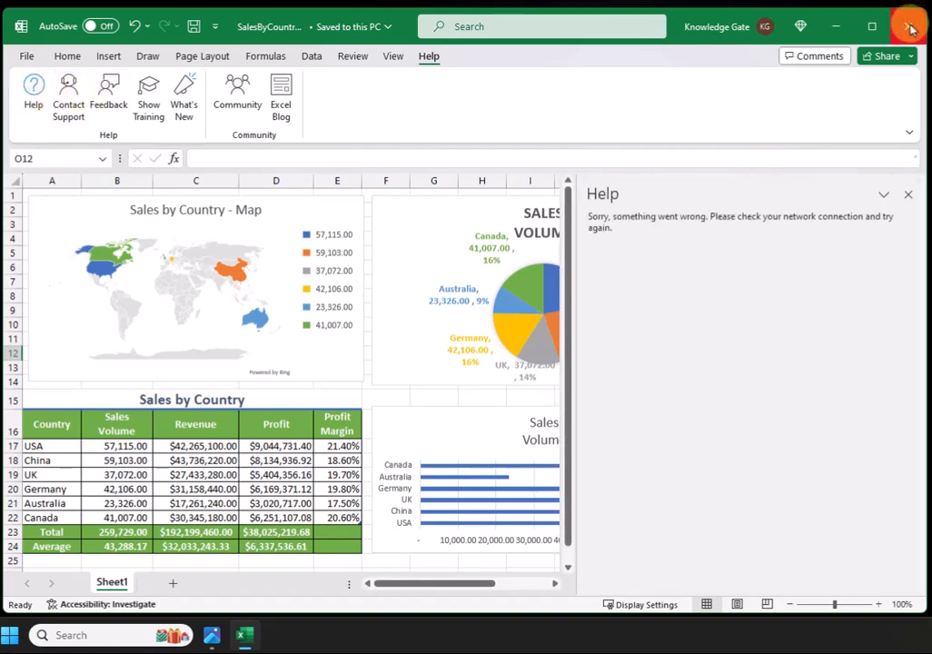
left_click(66, 57)
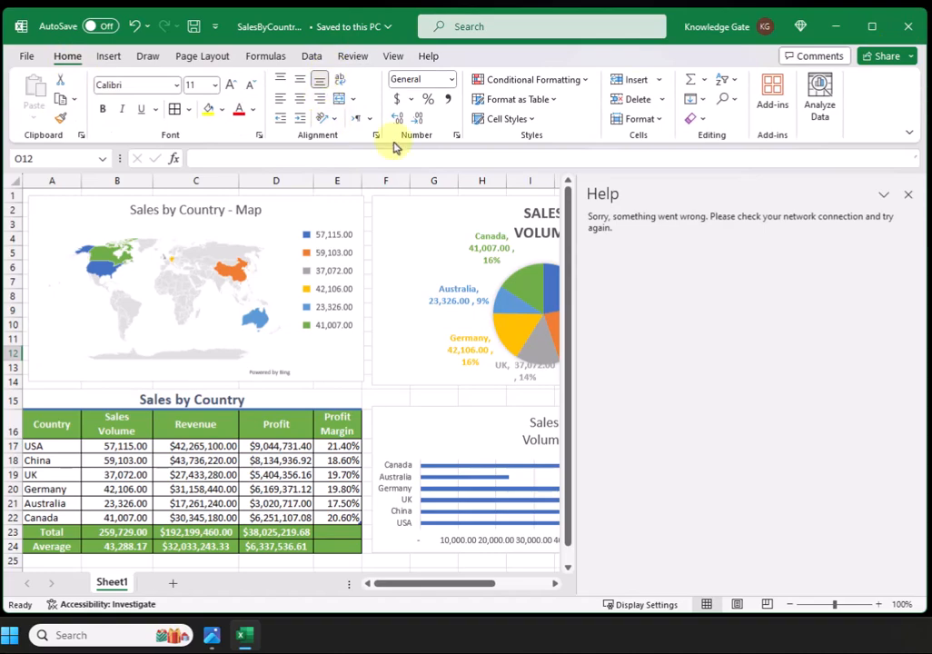
left_click(905, 196)
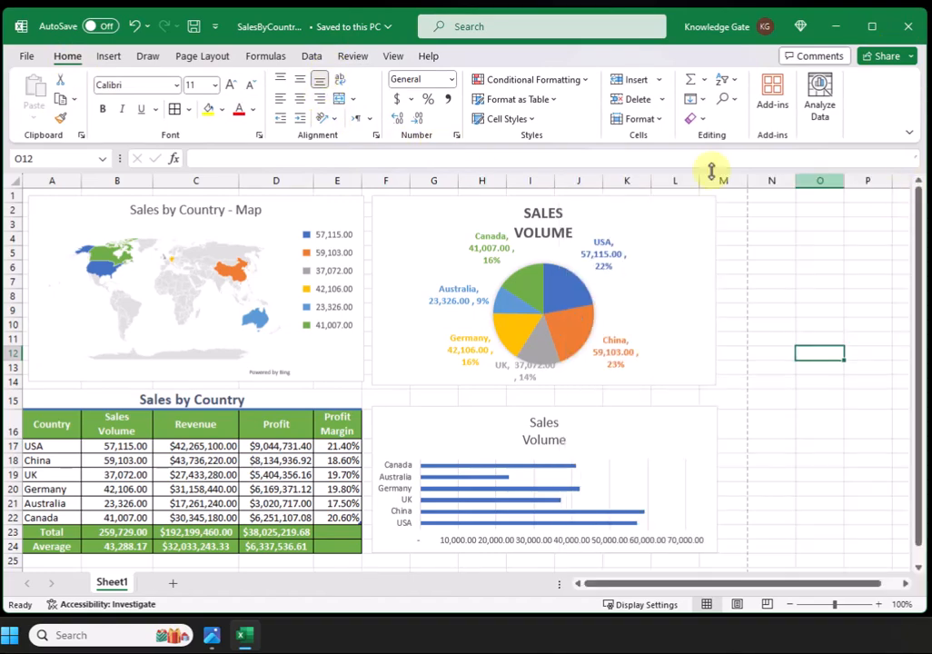
Close the SalesByCountry.xlsx workbook and reopen it from the list of recent files
left_click(27, 58)
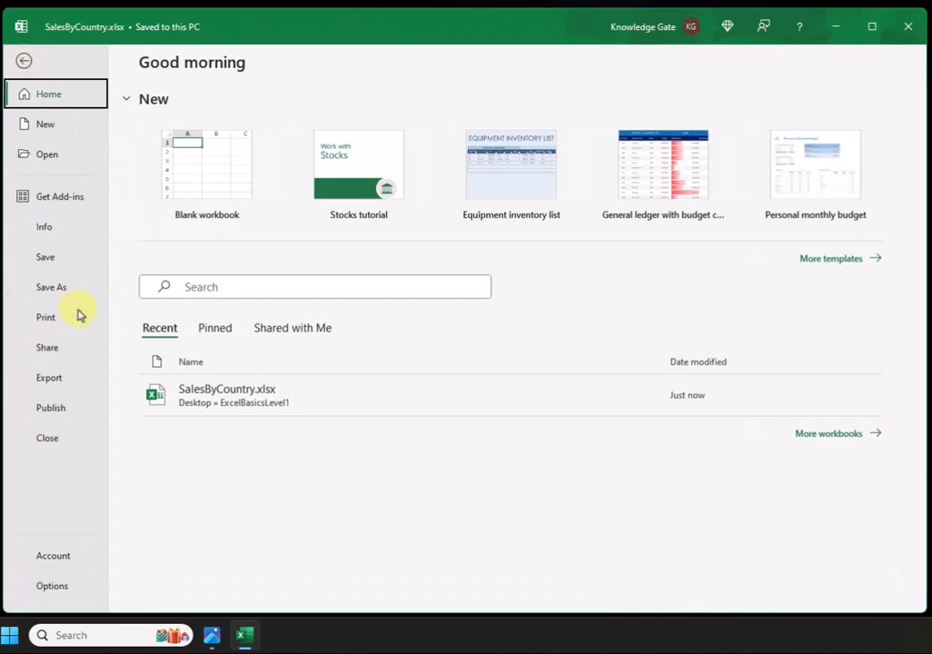
left_click(49, 445)
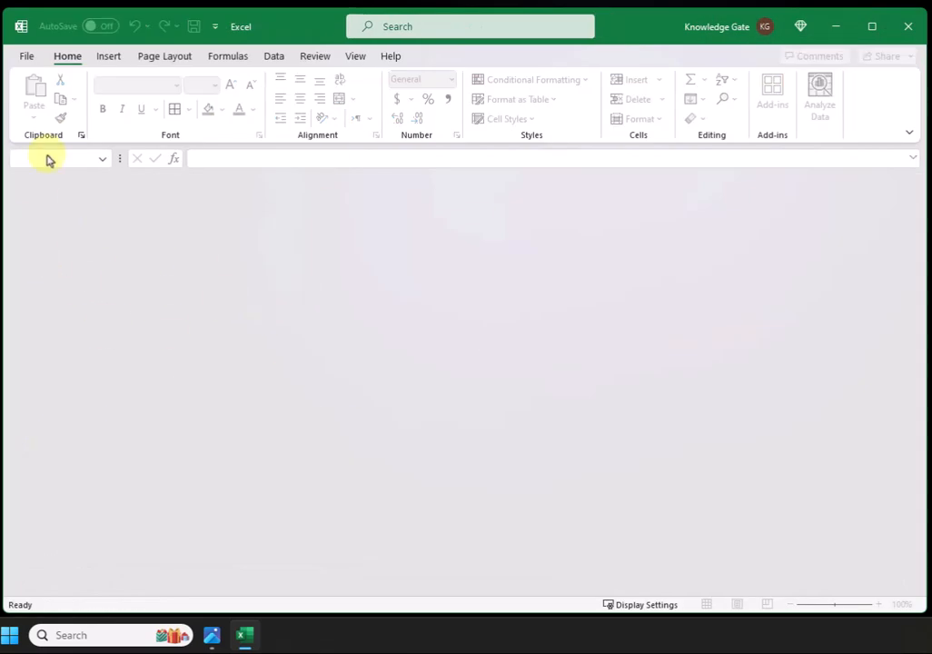
left_click(28, 58)
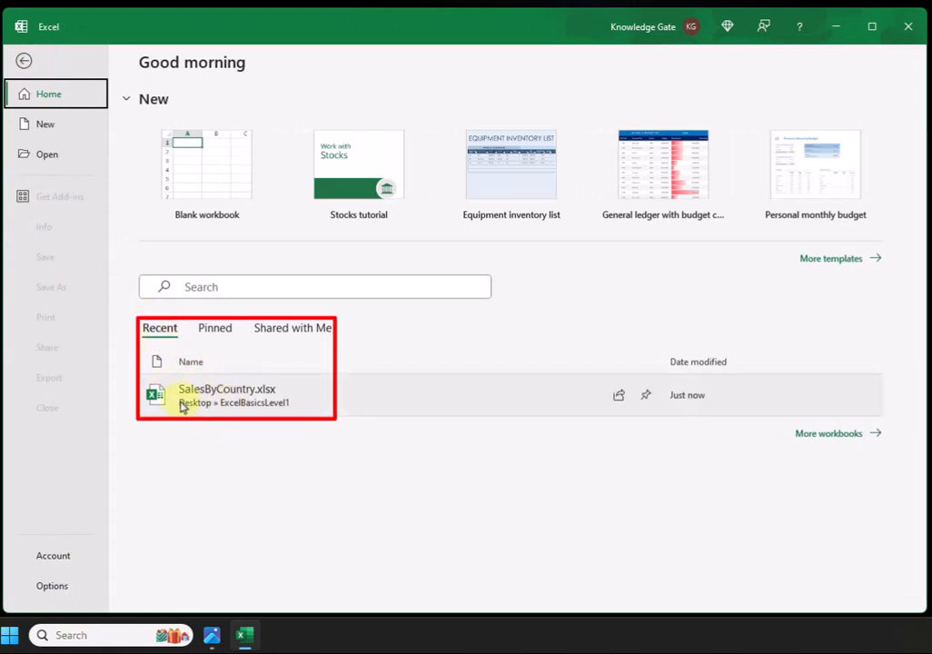
left_click(242, 402)
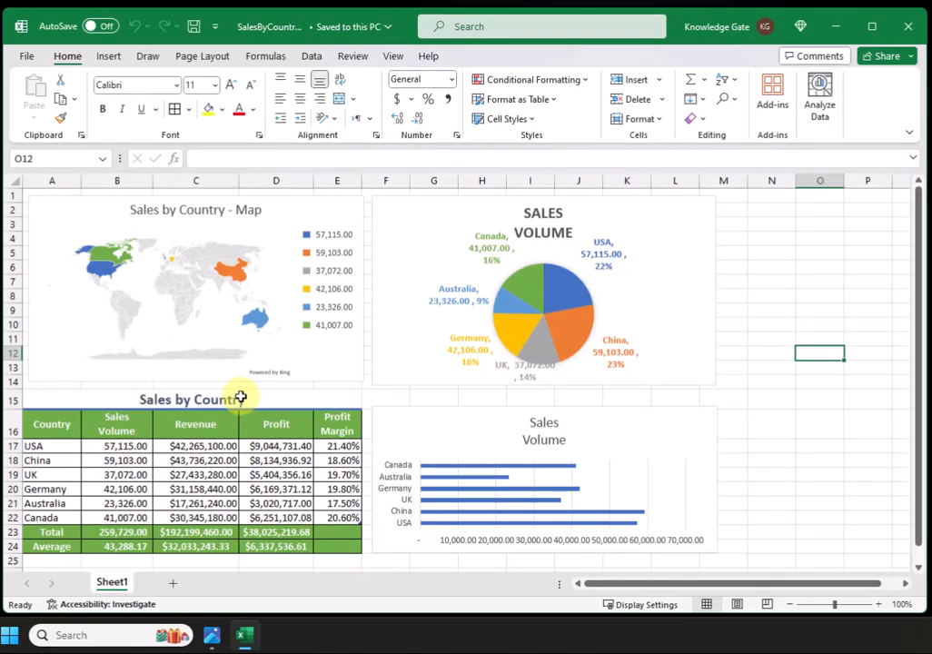
Close the spreadsheet program and the goal image, and reopen SalesByCountry.xlsx from the ExcelBasicsLevel1 folder in File Explorer
left_click(909, 29)
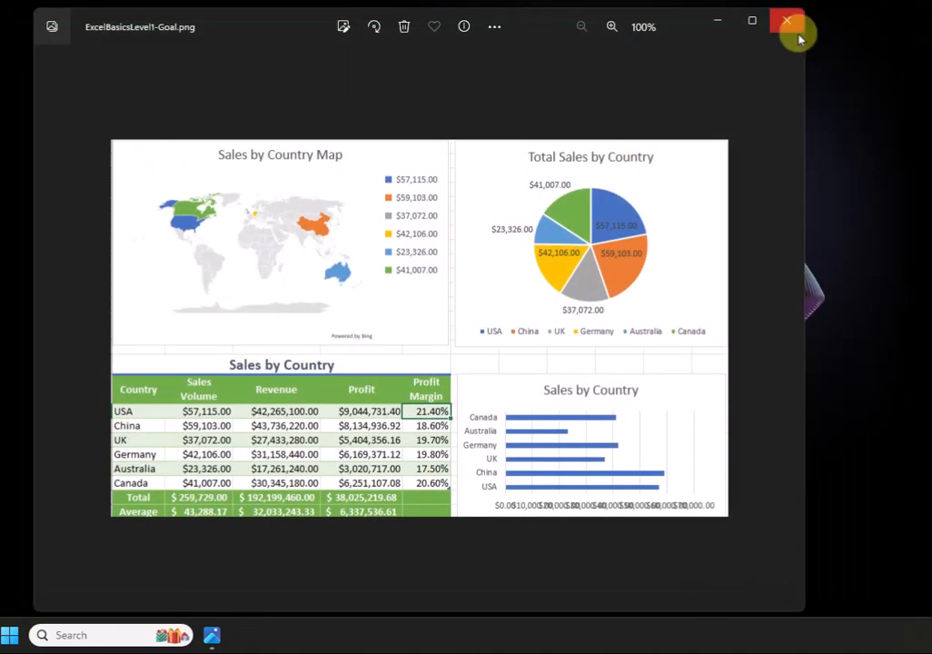
left_click(788, 29)
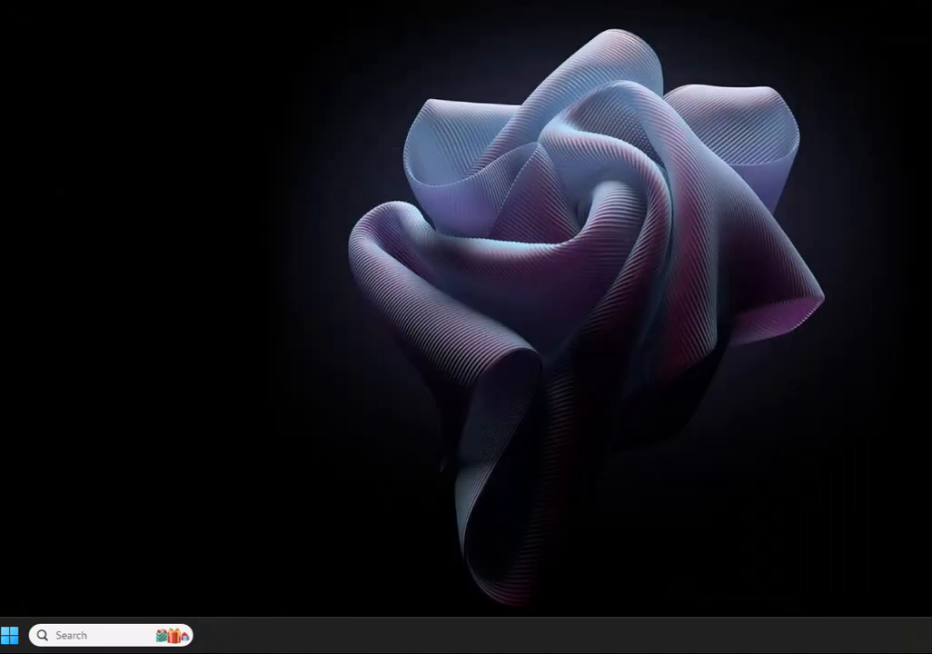
left_click_drag(2, 231, 531, 125)
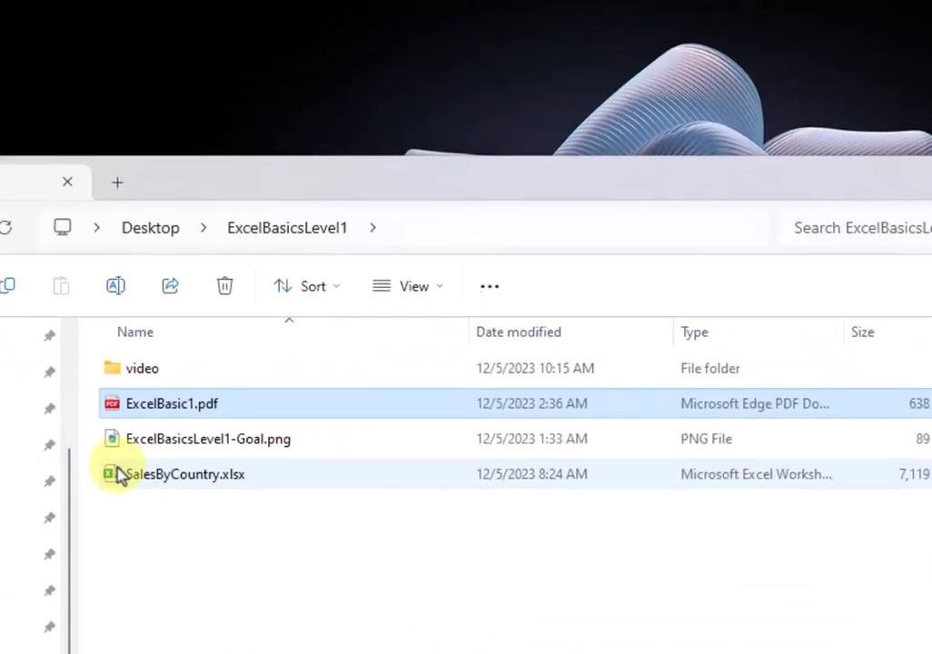
double_click(285, 326)
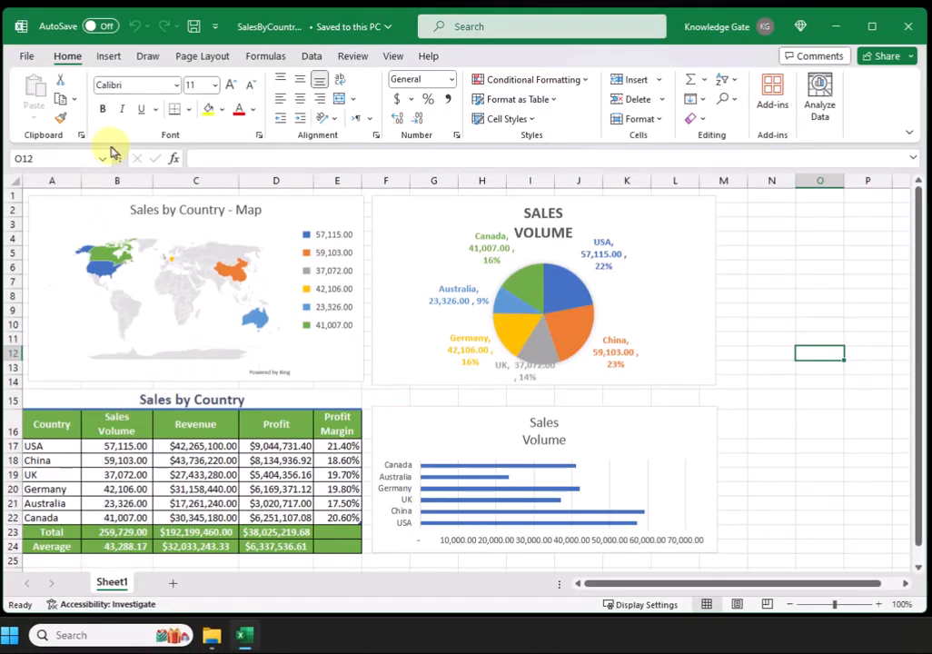
View the Help topics for the spreadsheet program and close Help again
left_click(428, 56)
left_click(34, 96)
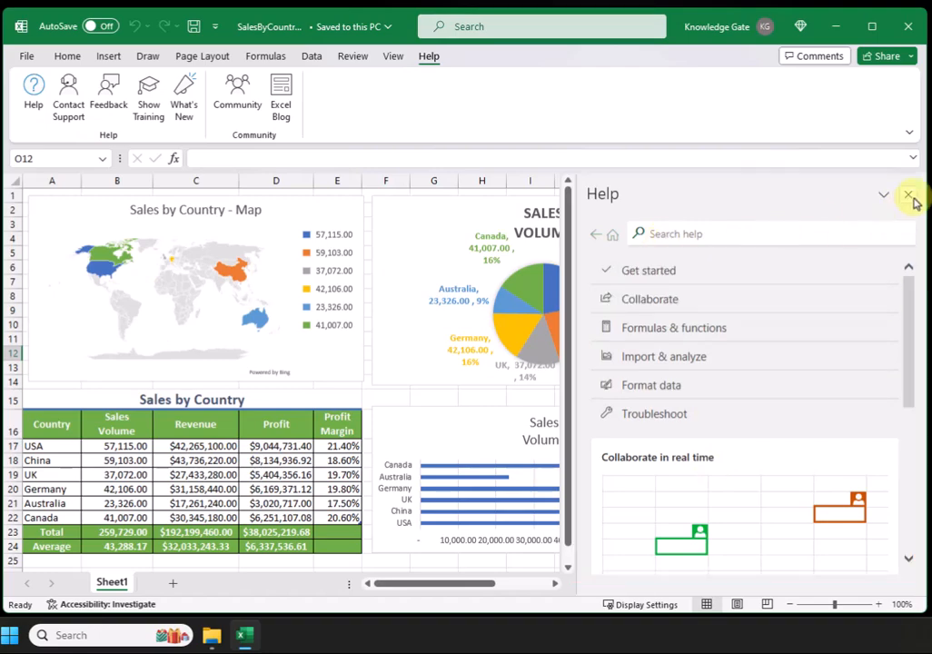
left_click(908, 196)
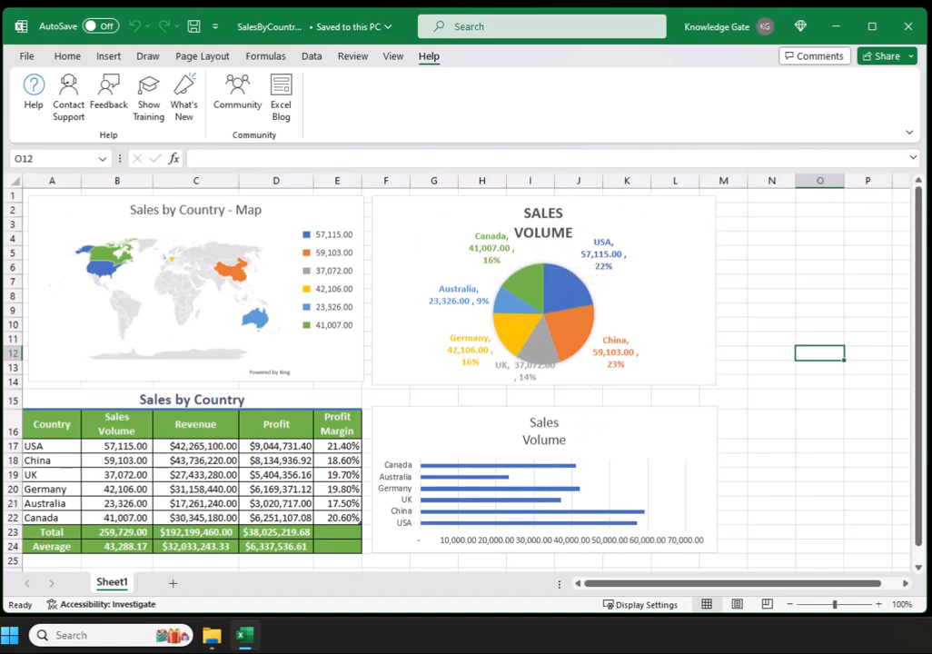